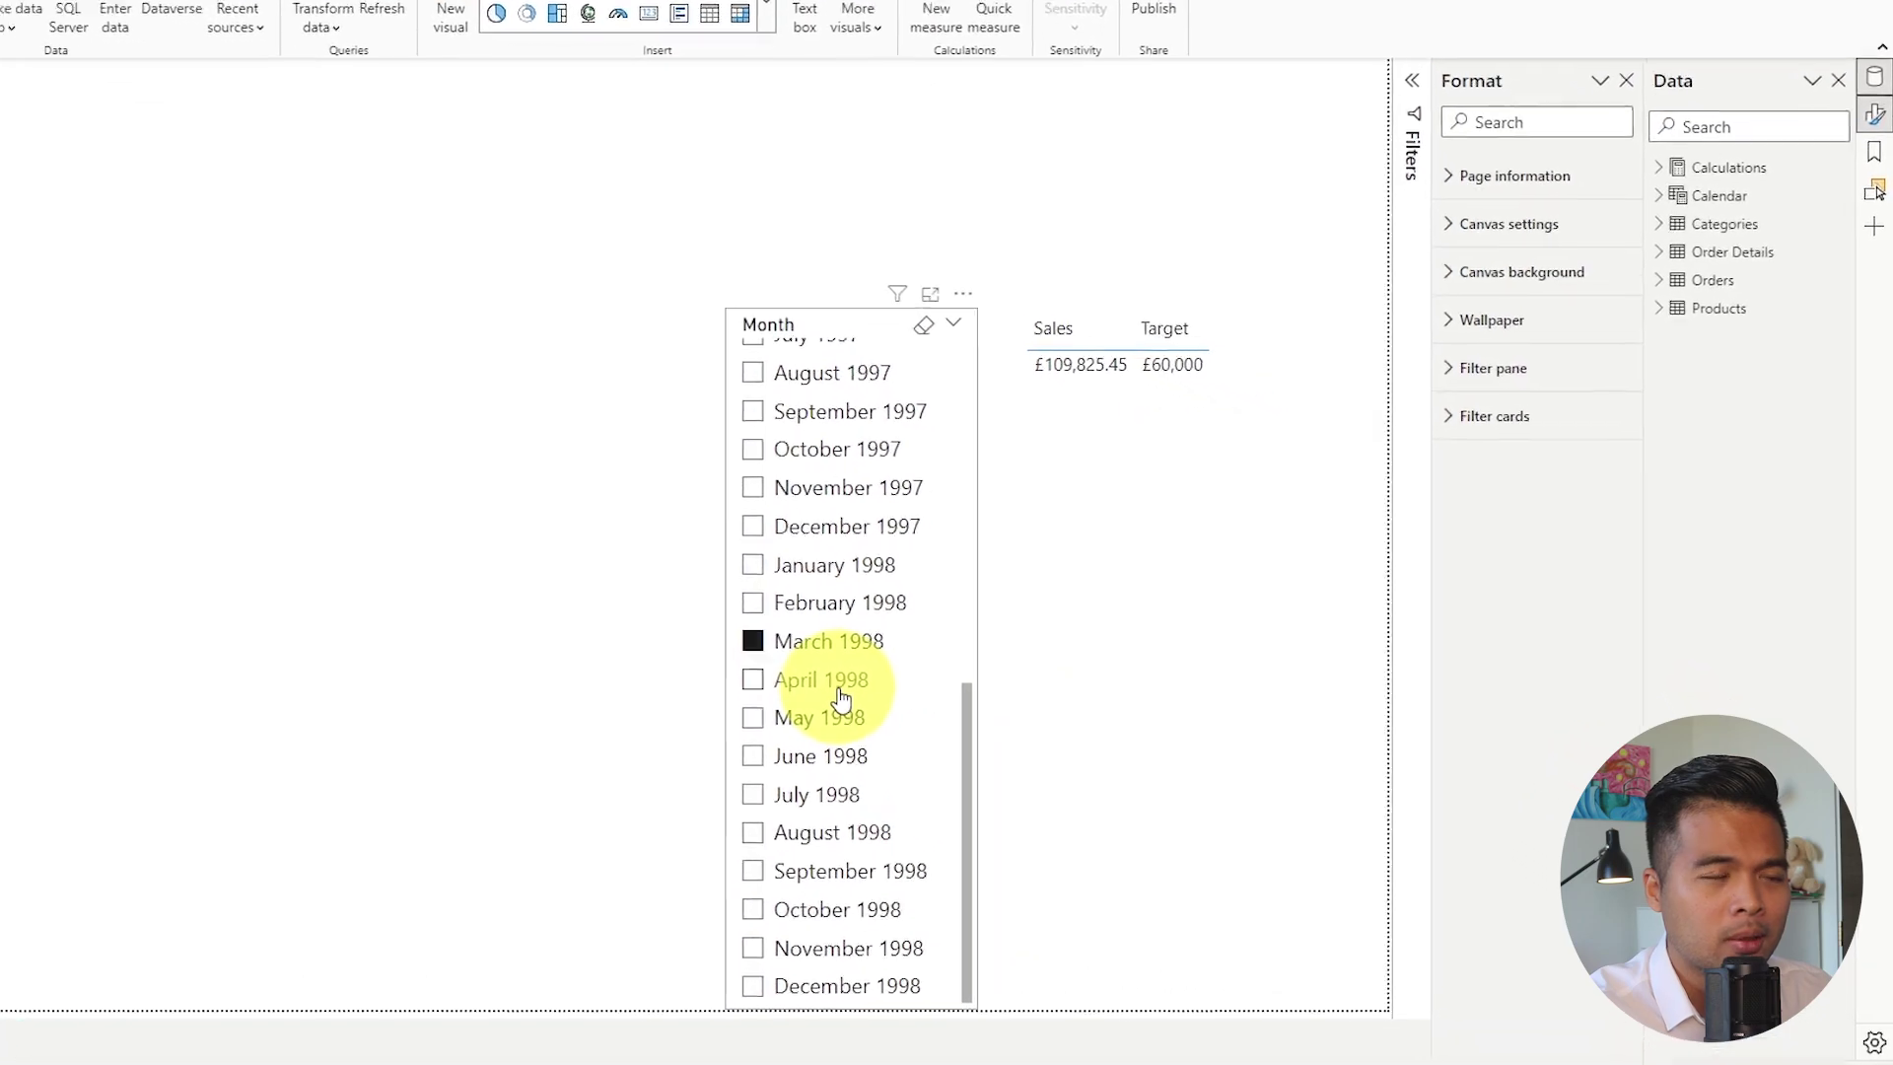
Step: Filter the Month slicer to May 1998 so Sales shows £19,898.66 against the £60,000 Target
{"action": "left_click", "coordinate": [841, 695]}
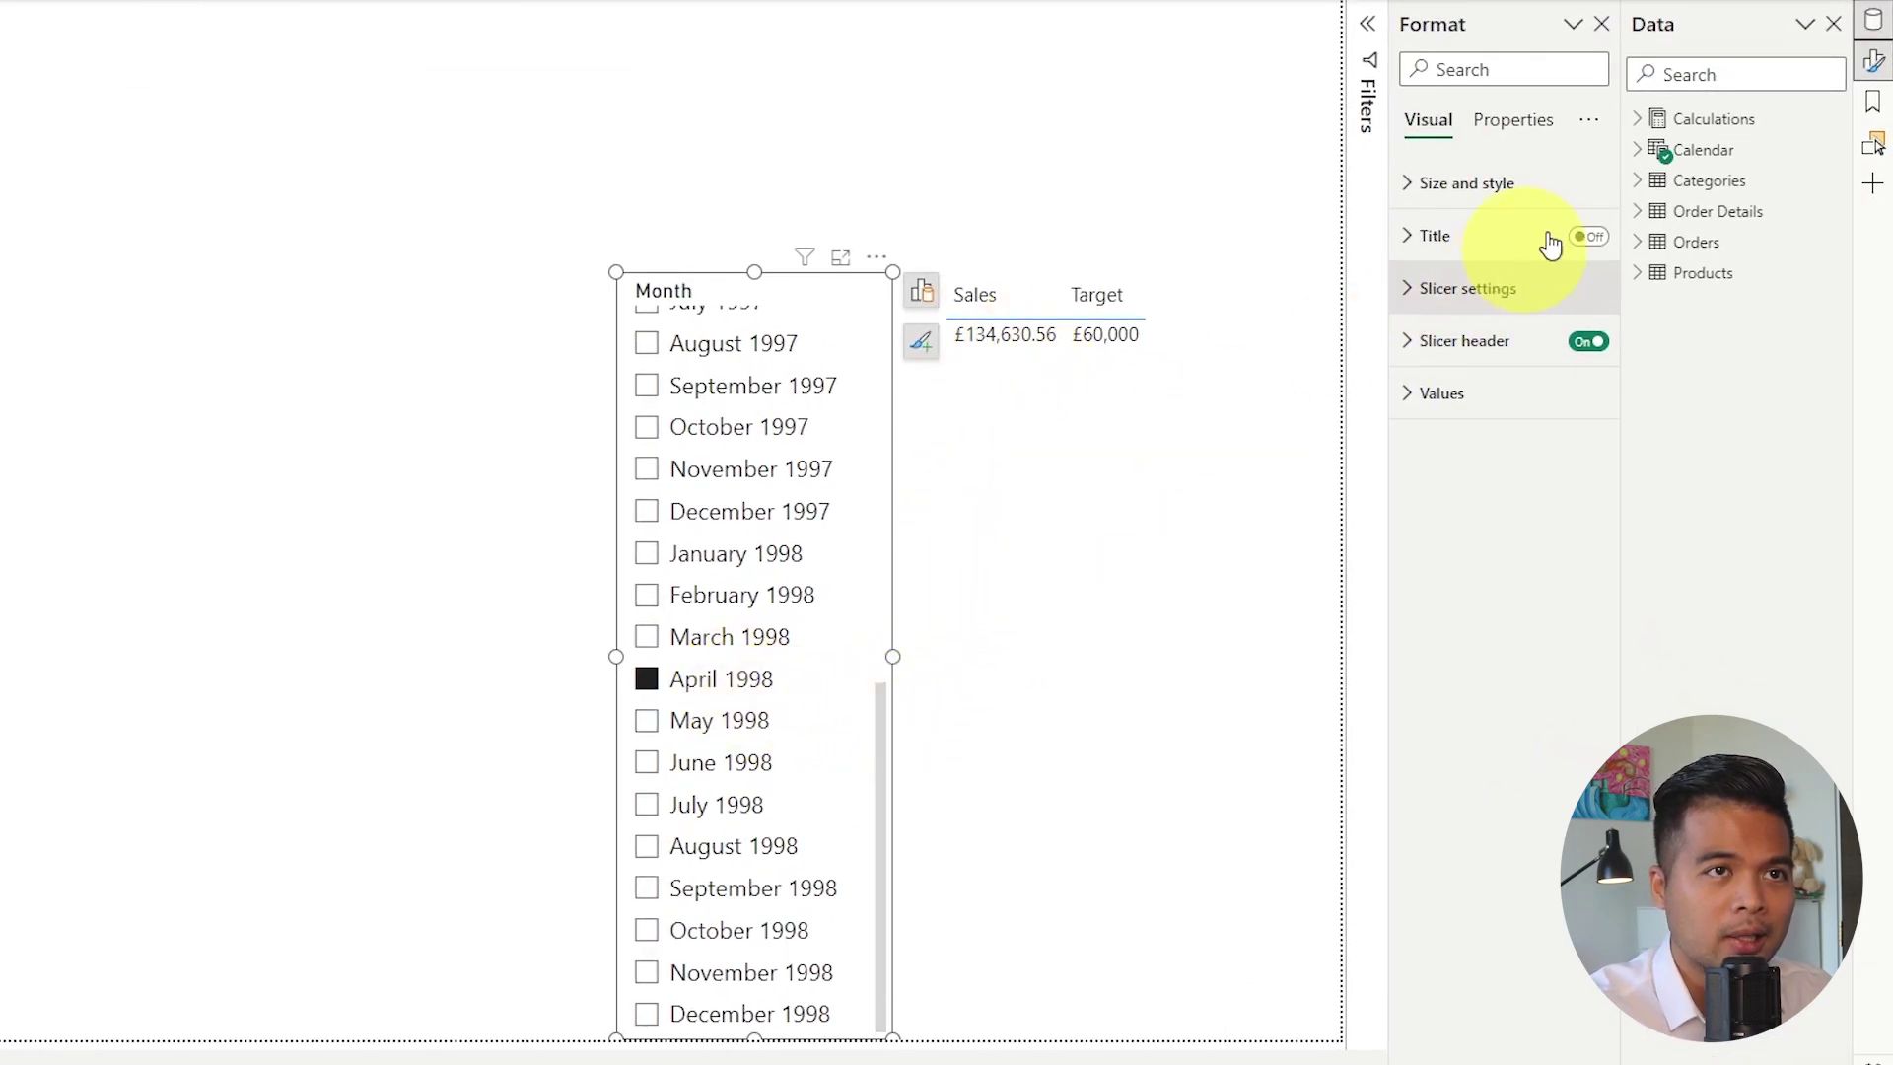
{"action": "left_click", "coordinate": [1637, 124]}
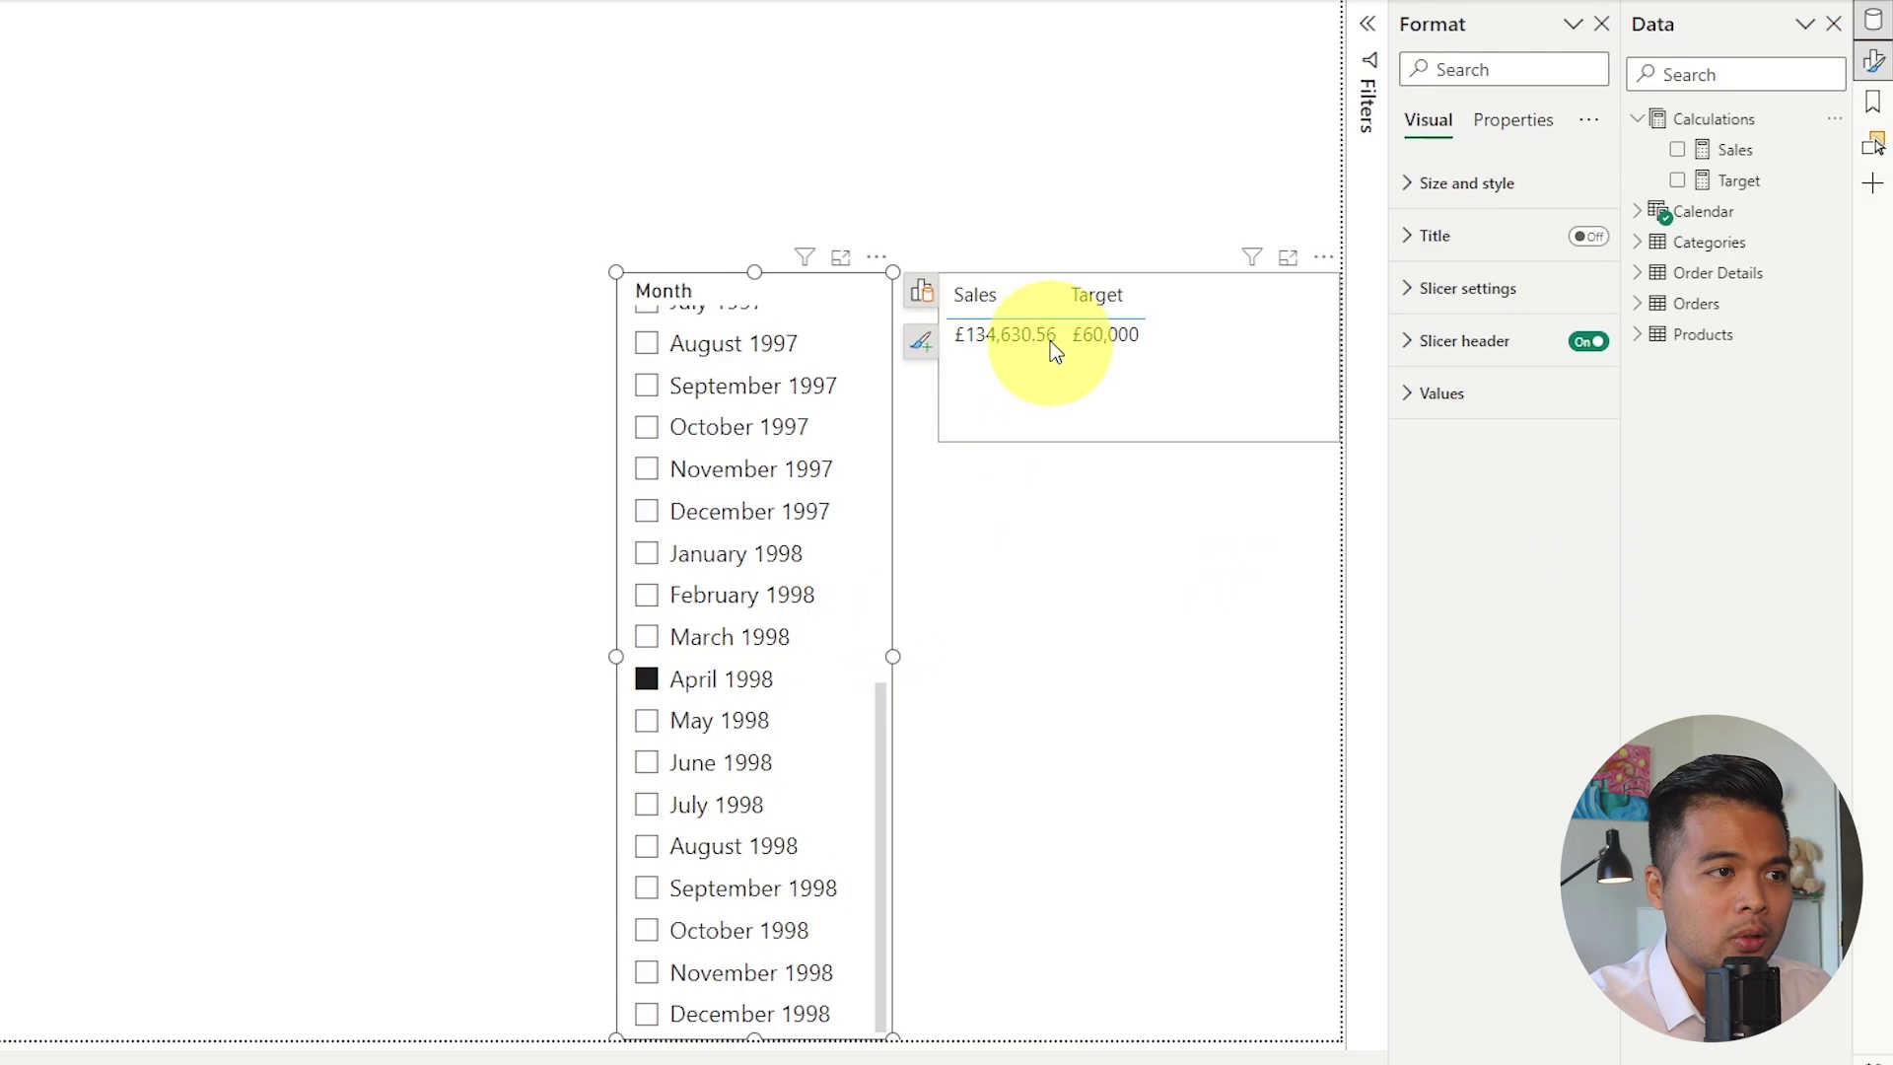
{"action": "left_click", "coordinate": [764, 722]}
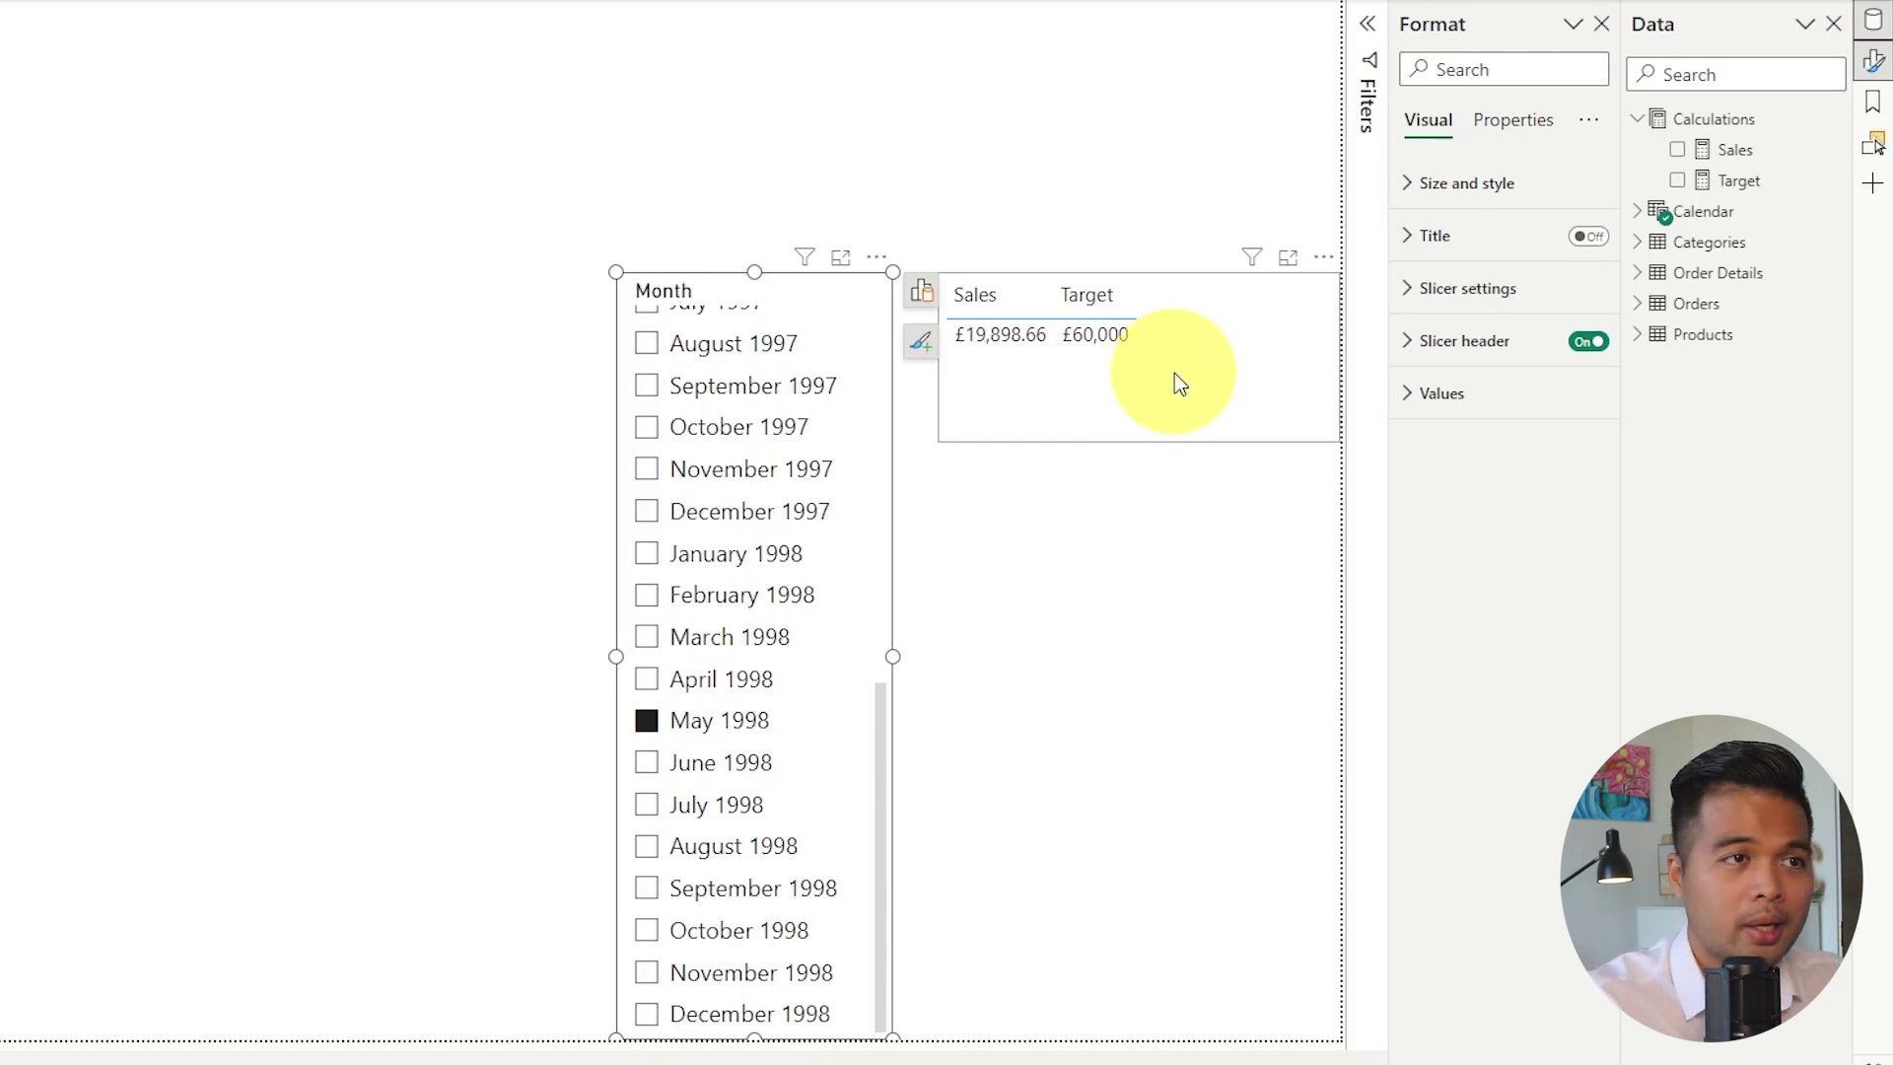
Step: Add a Sales and Target donut chart below the table and shorten its height
{"action": "left_click", "coordinate": [1150, 505]}
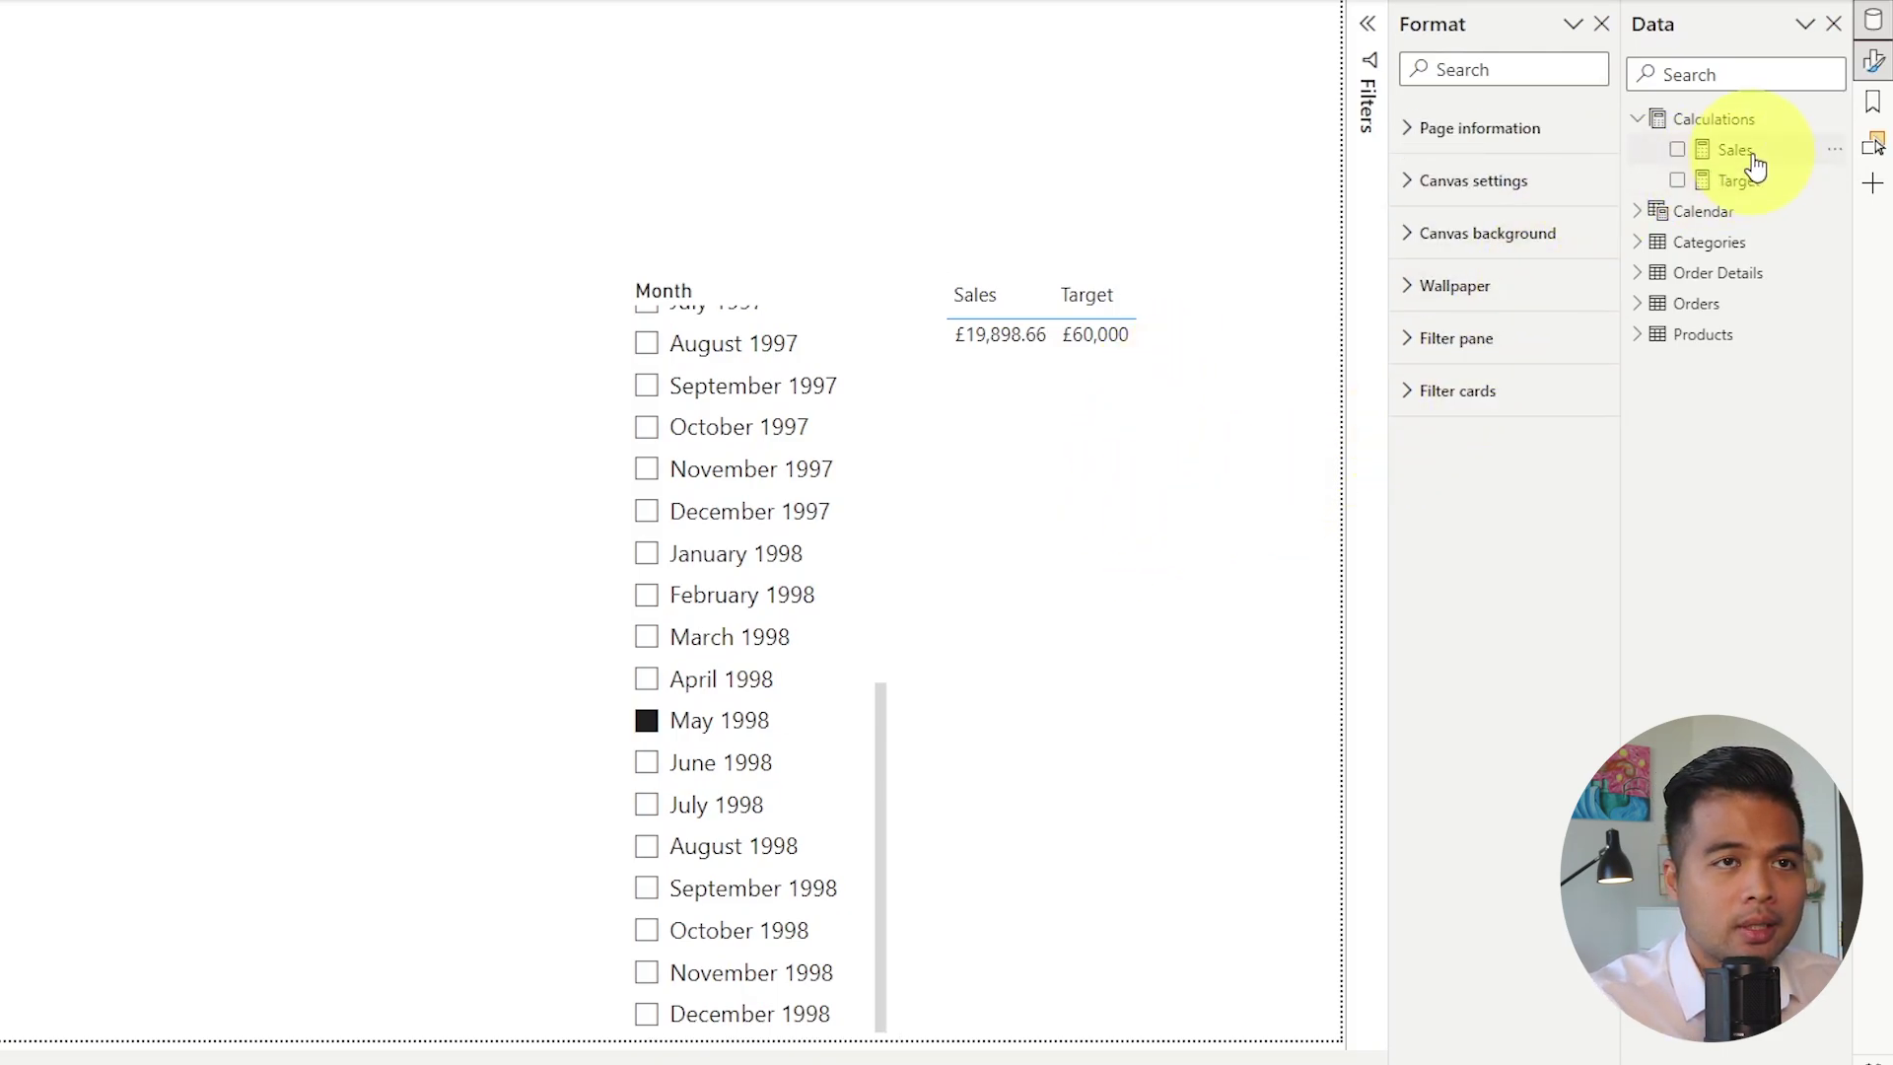
{"action": "left_click_drag", "start_coordinate": [1741, 161], "coordinate": [1162, 582]}
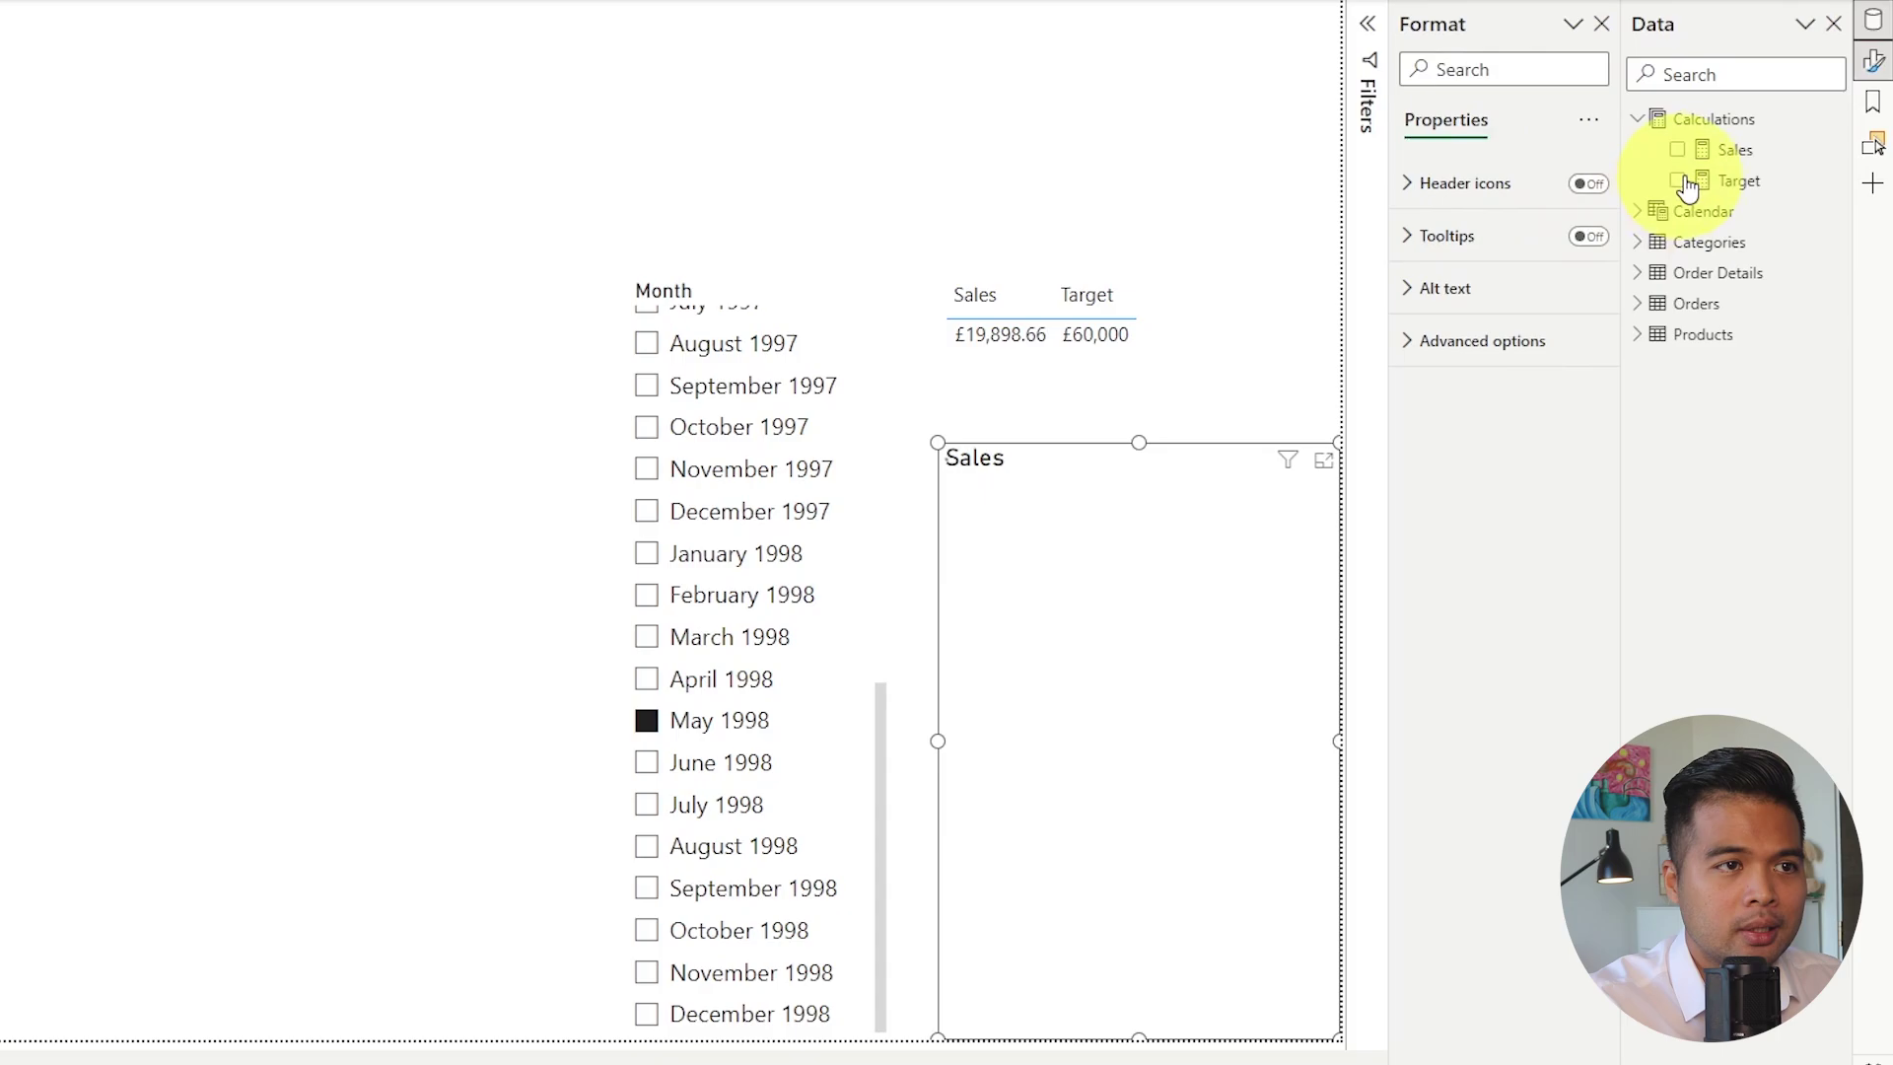
{"action": "left_click_drag", "start_coordinate": [1696, 181], "coordinate": [1155, 717]}
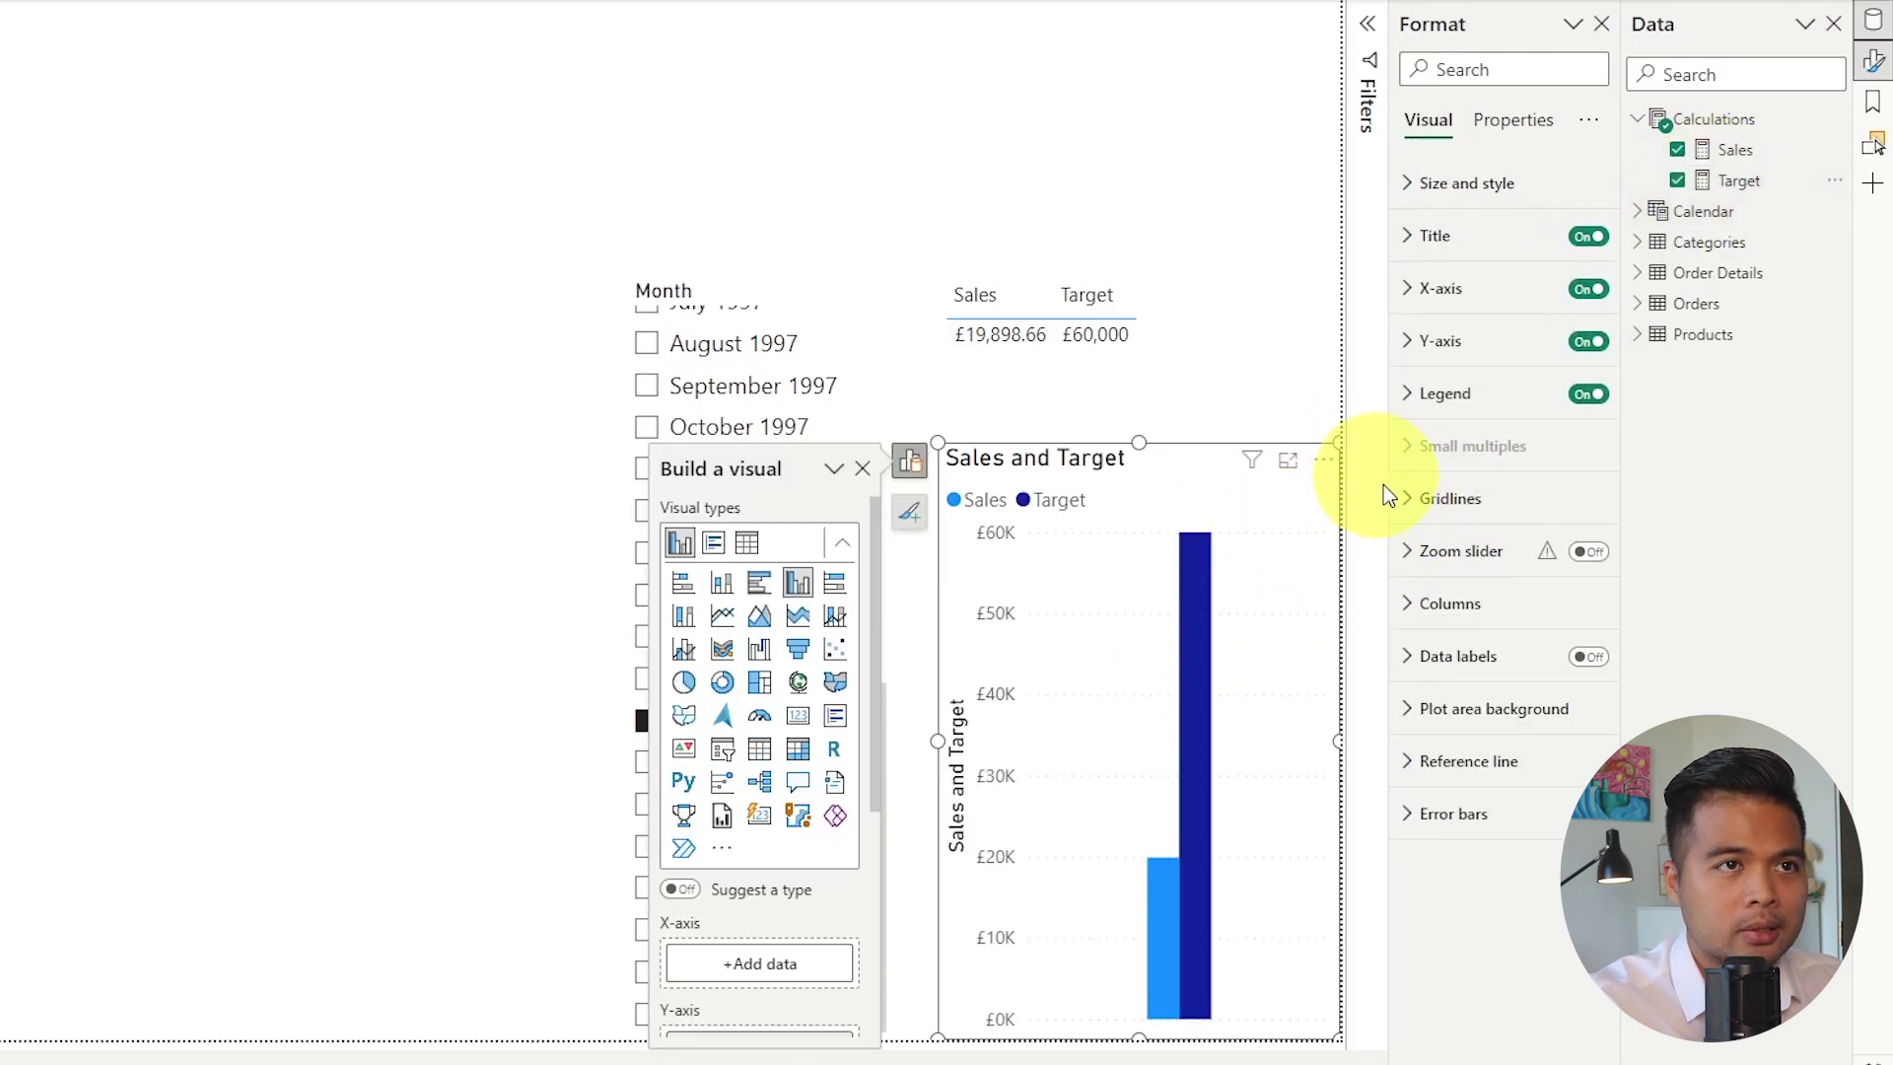
{"action": "left_click", "coordinate": [721, 681]}
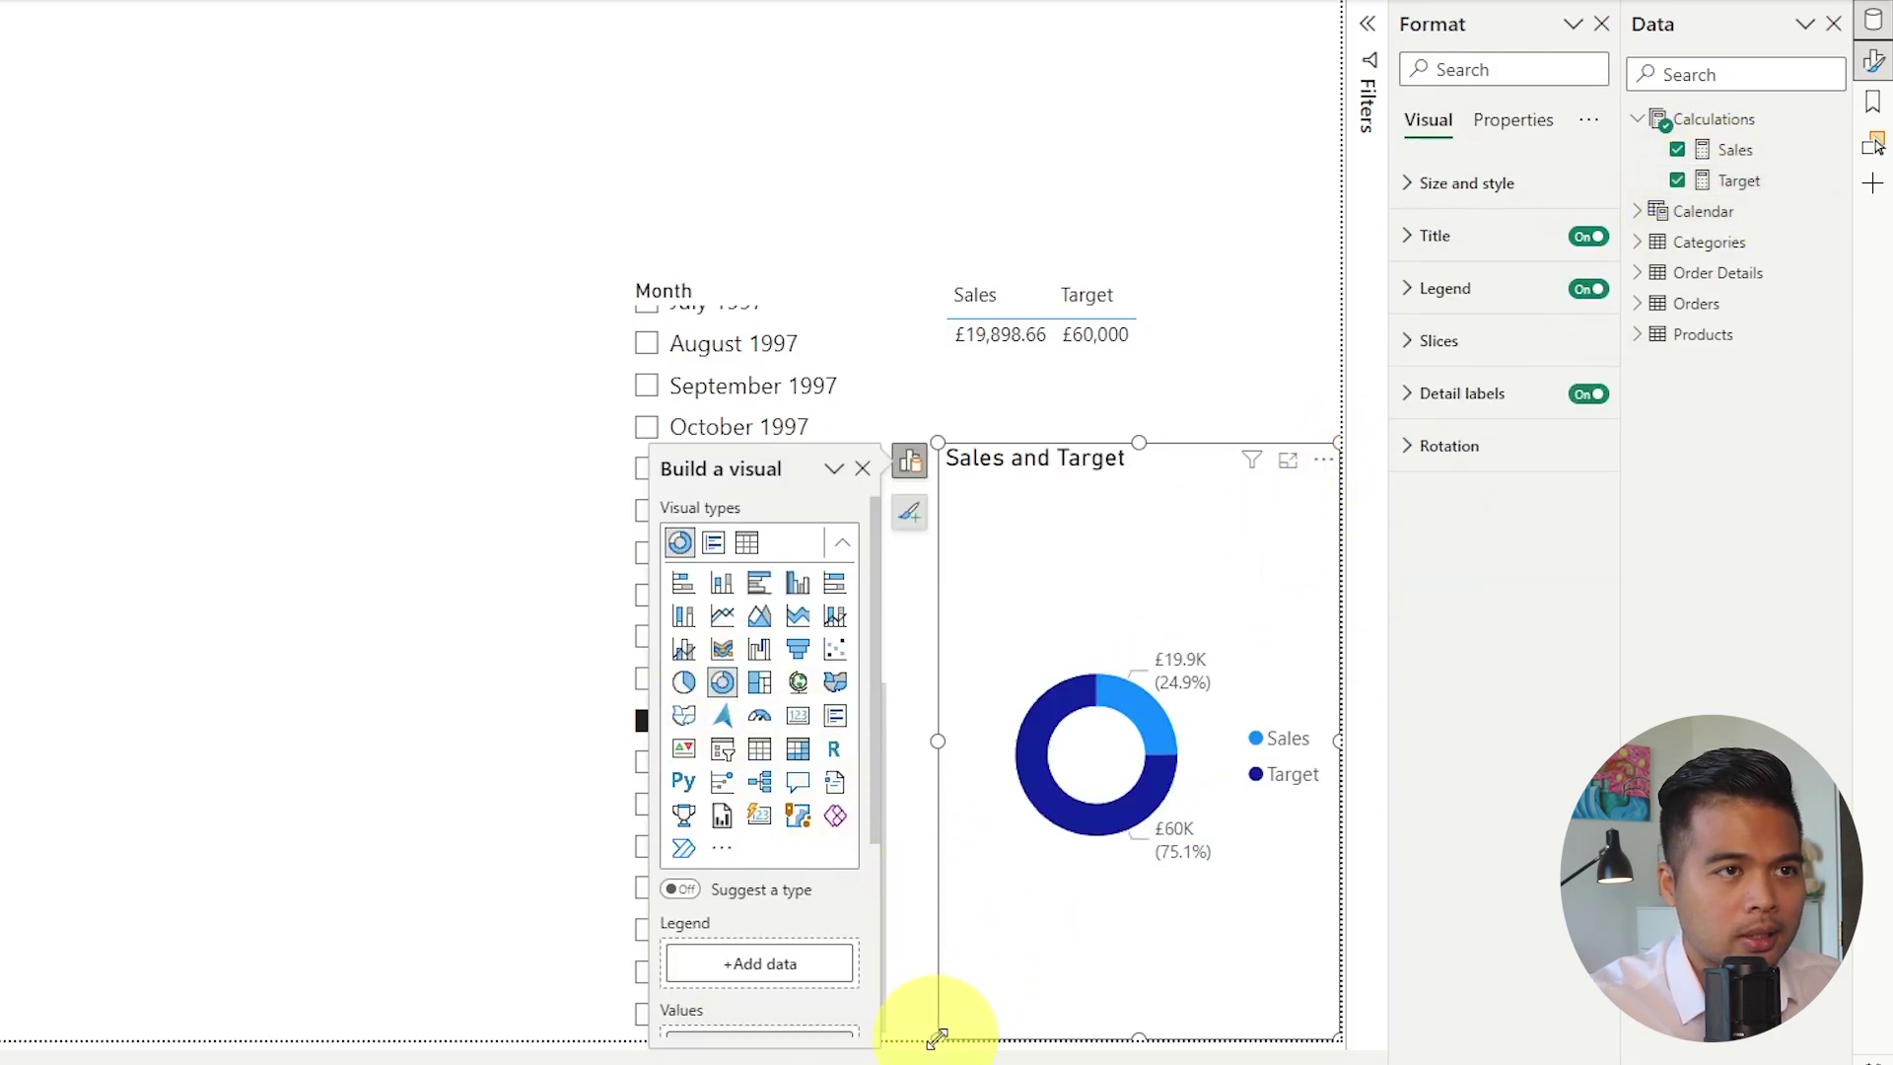
{"action": "left_click_drag", "start_coordinate": [937, 1033], "coordinate": [944, 783]}
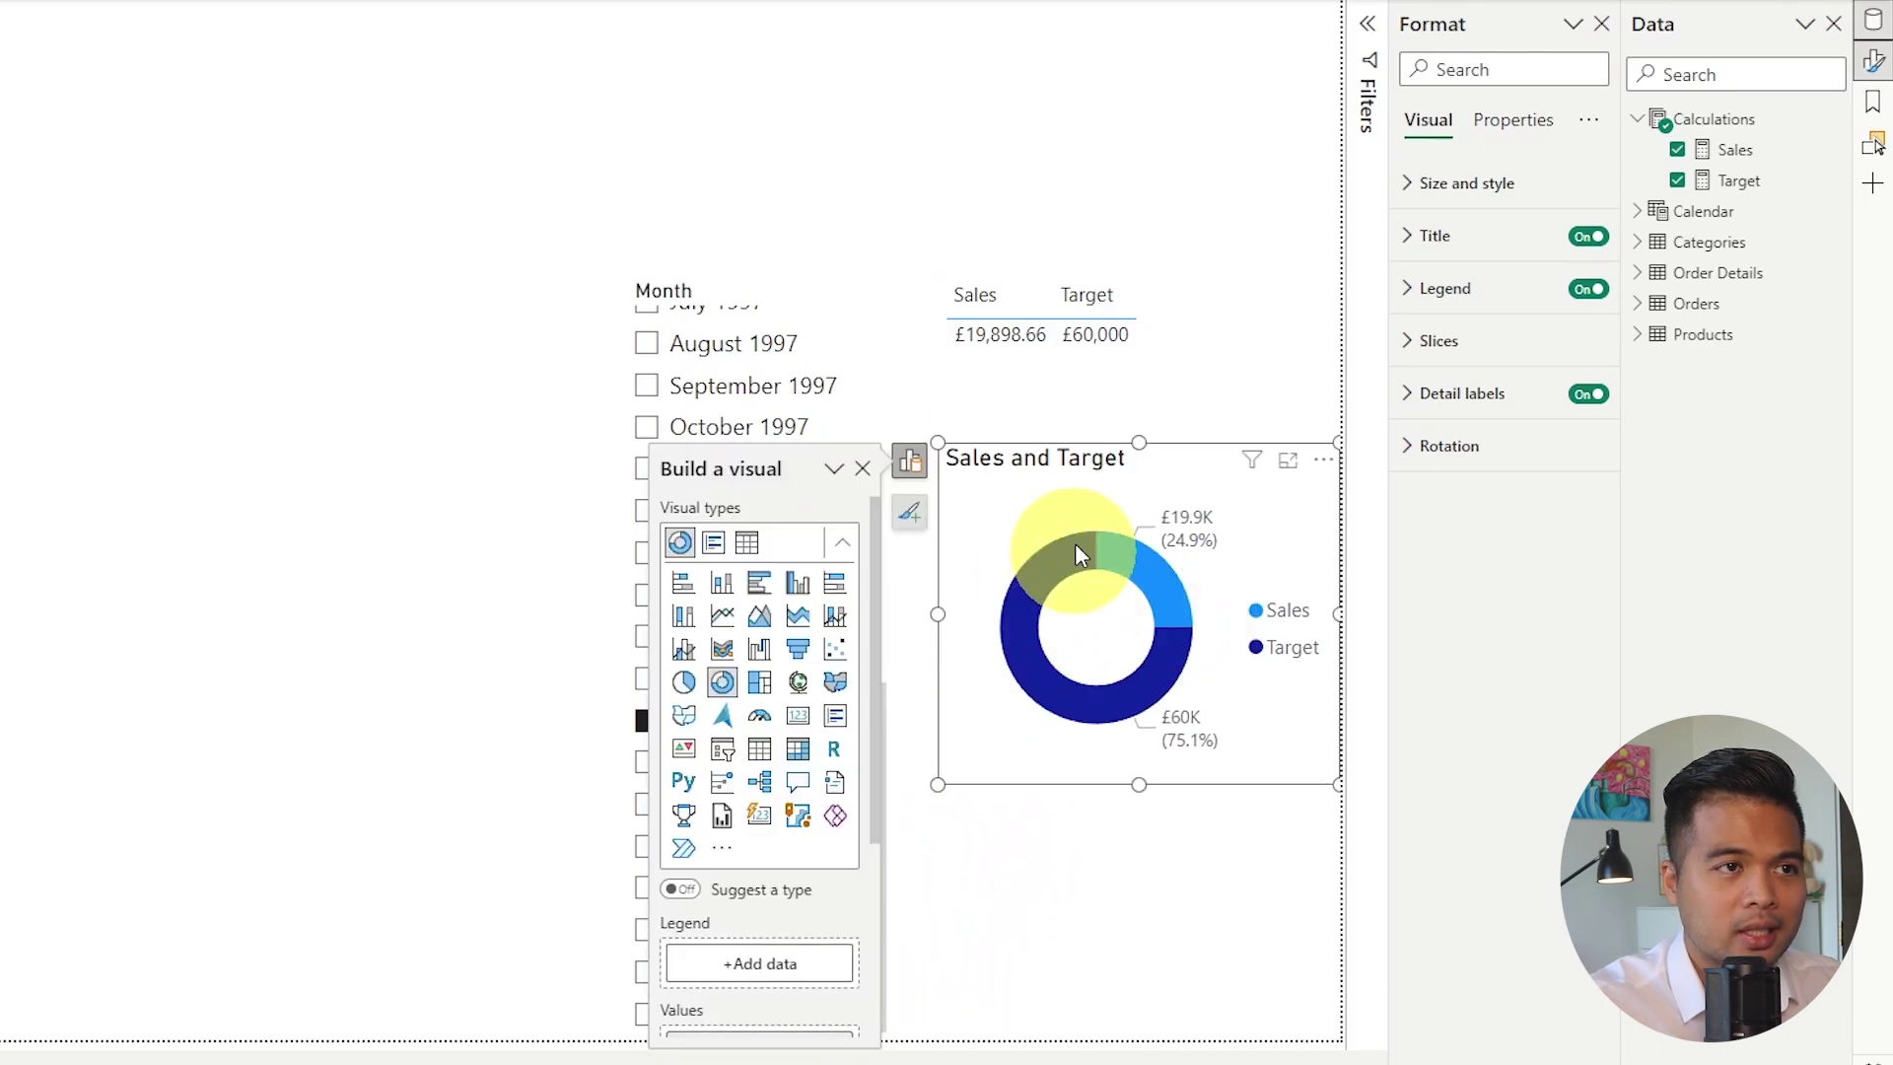
{"action": "left_click", "coordinate": [1088, 430]}
{"action": "left_click", "coordinate": [1085, 479]}
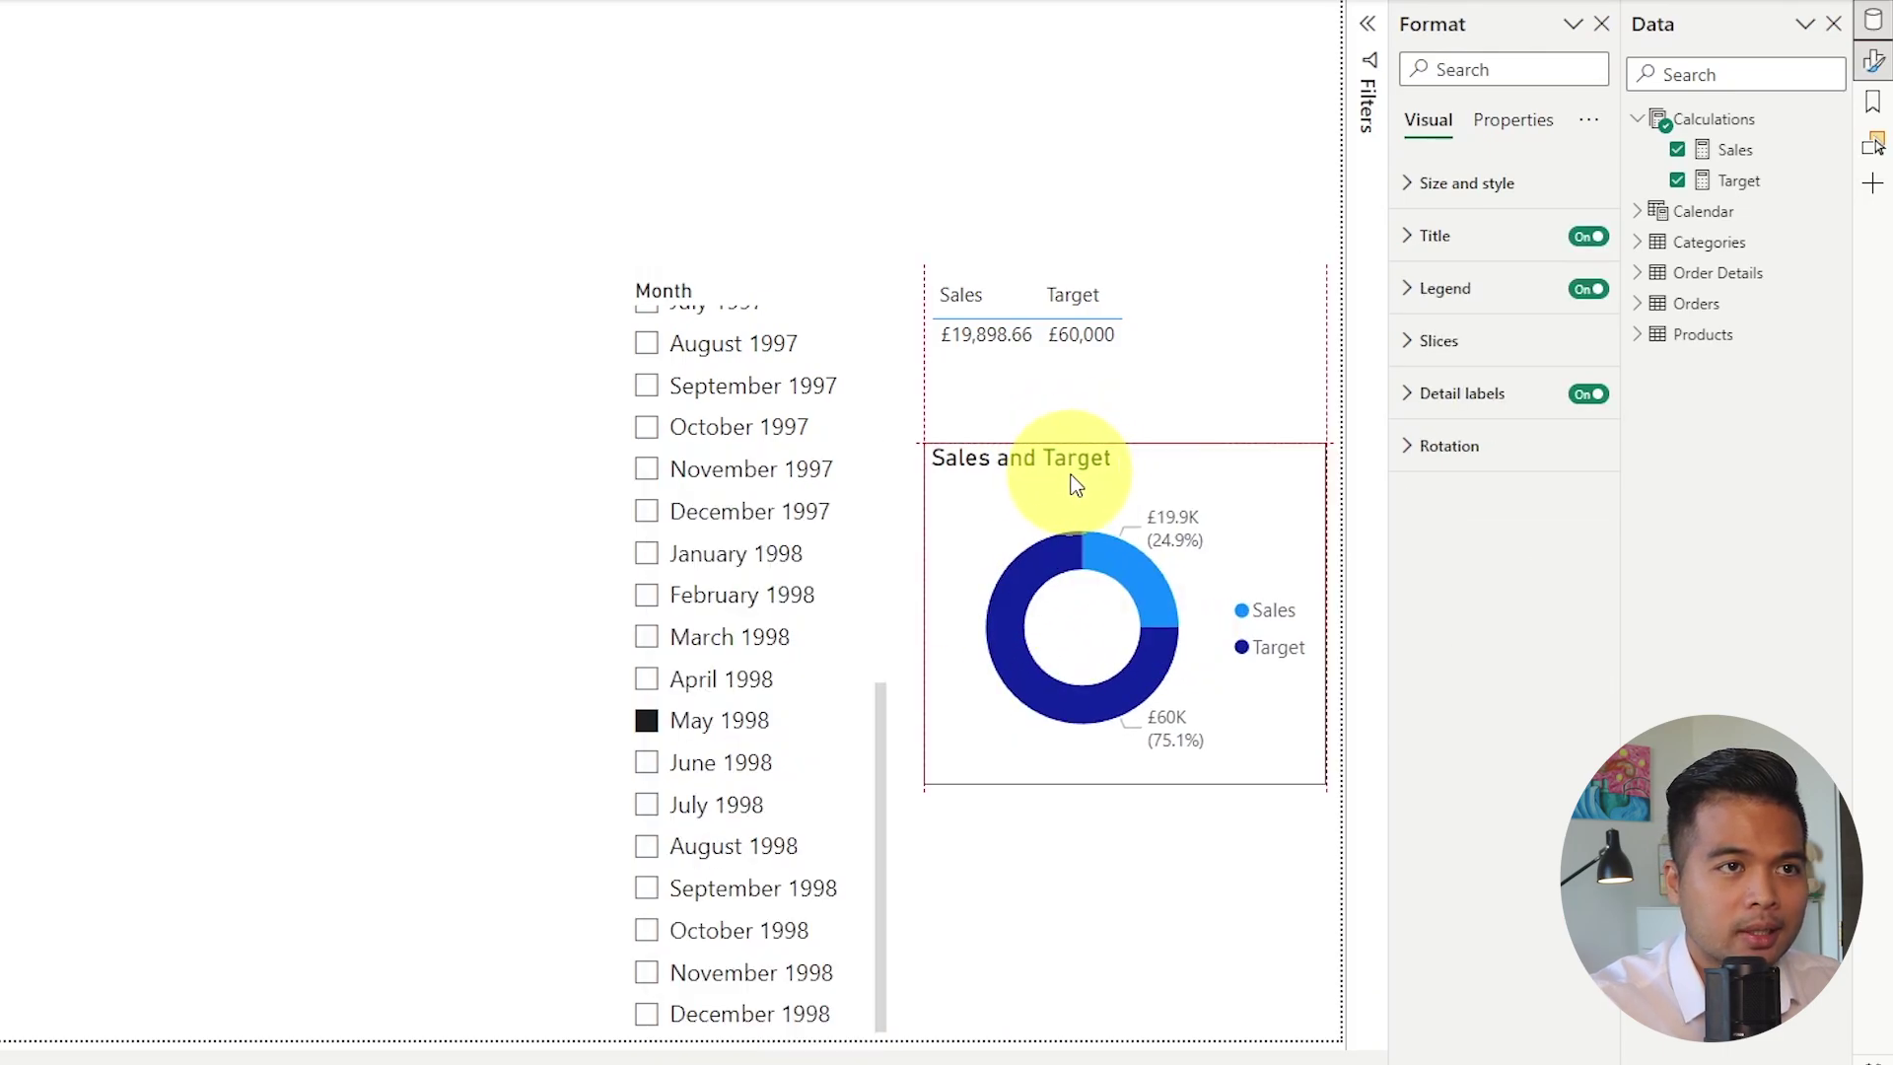
{"action": "left_click", "coordinate": [1449, 350]}
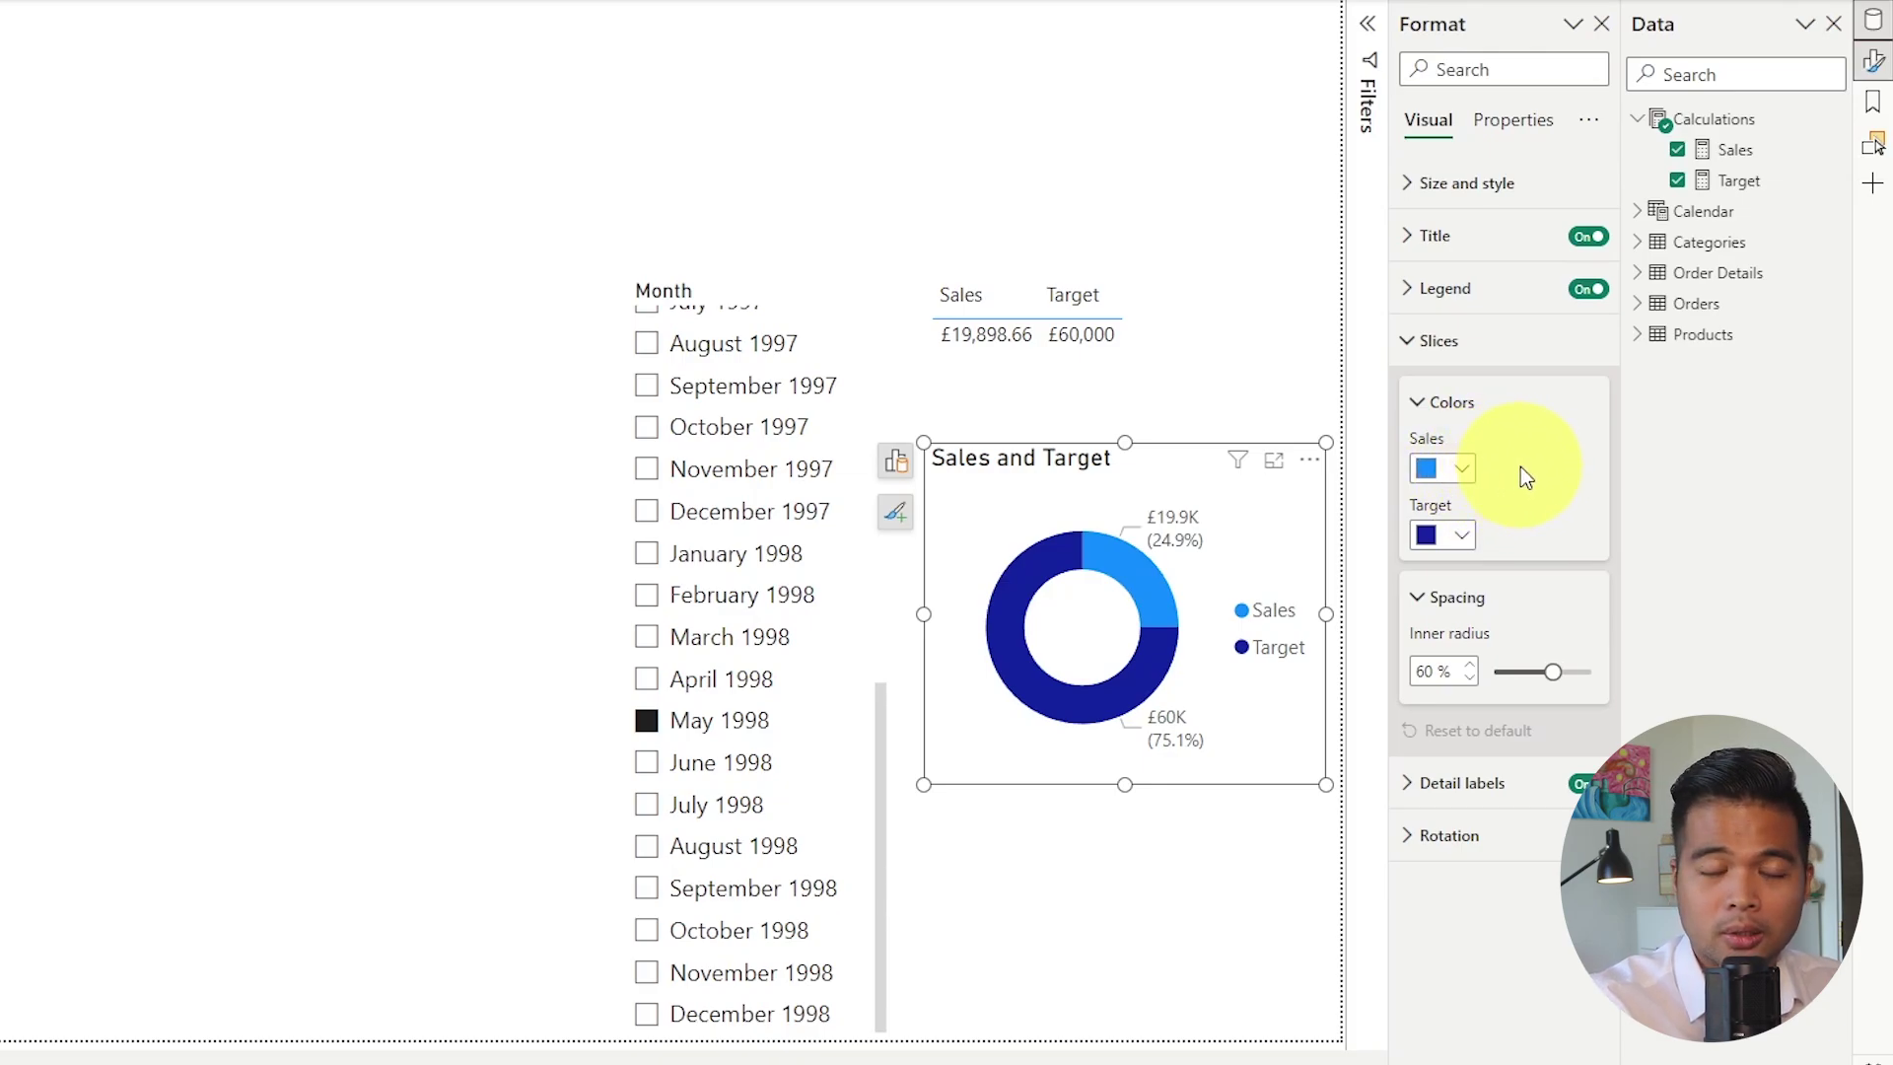
{"action": "mouse_move", "coordinate": [1142, 582]}
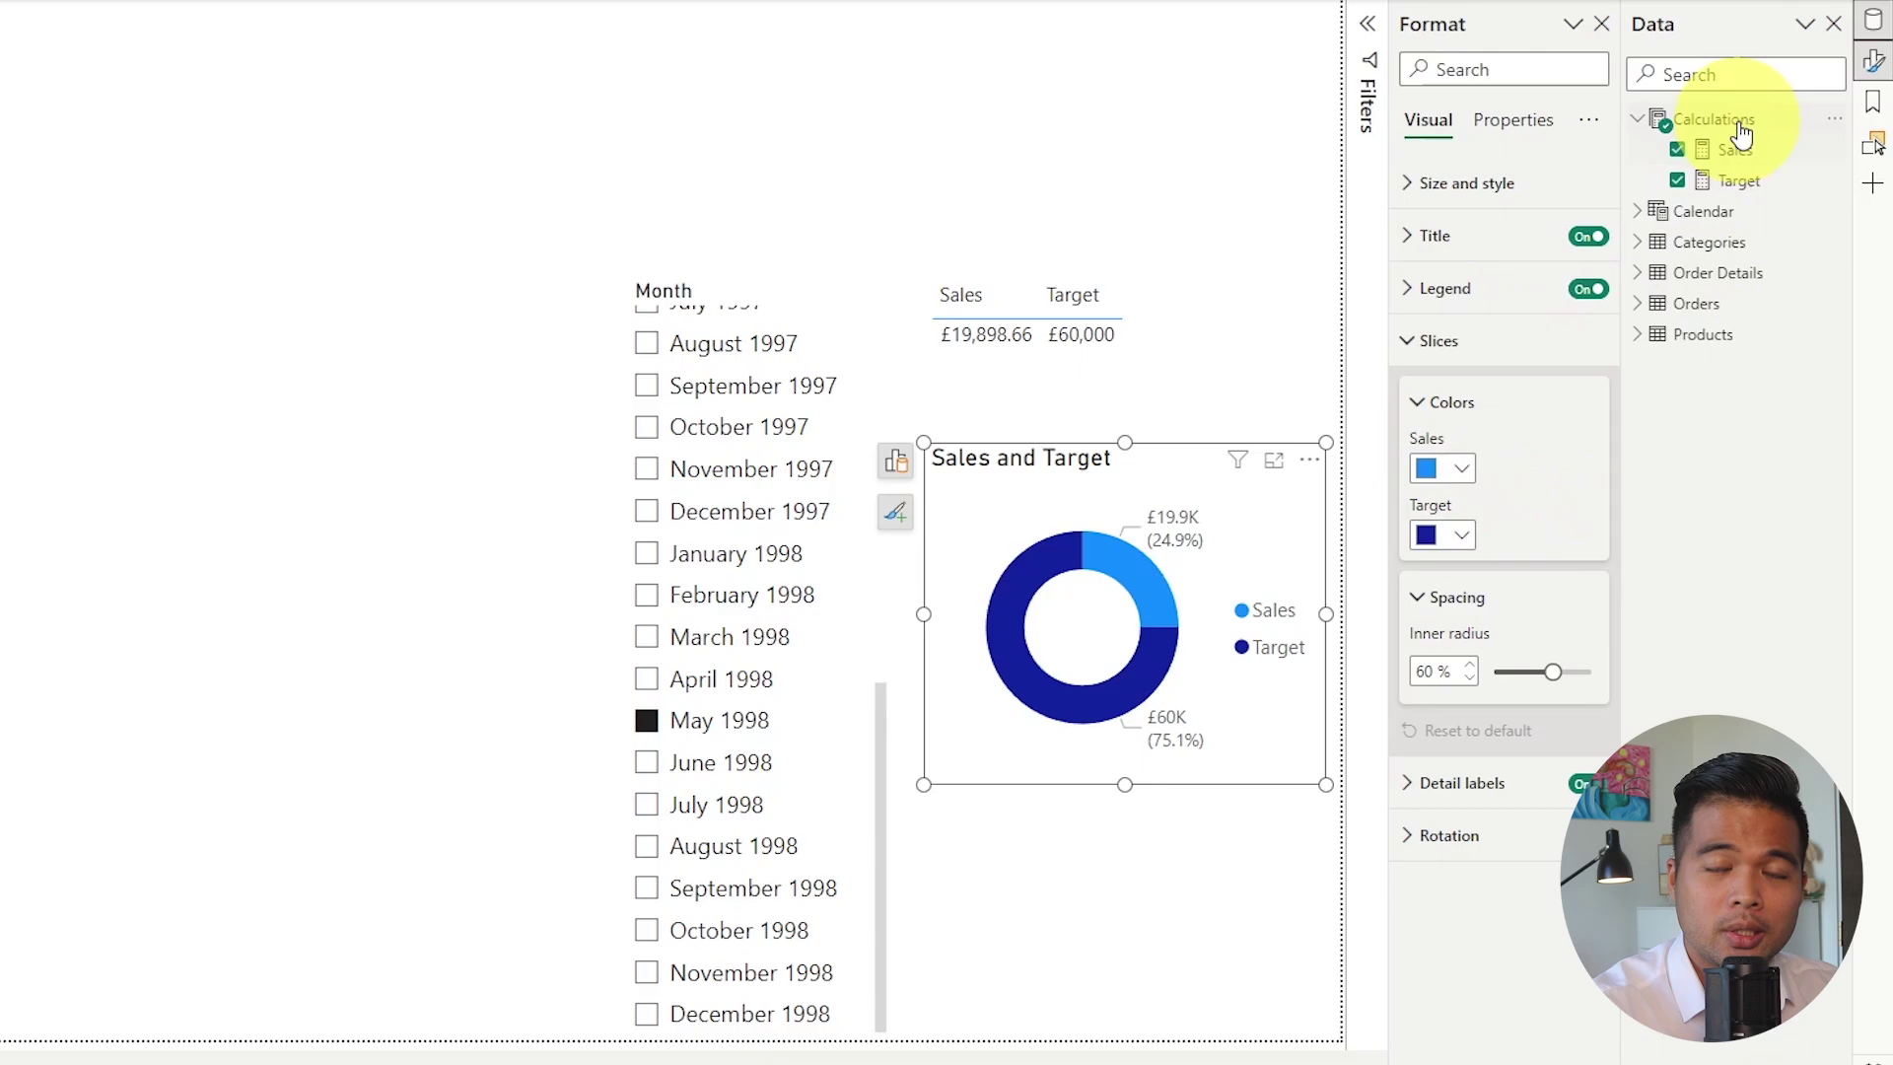
{"action": "mouse_move", "coordinate": [1742, 135]}
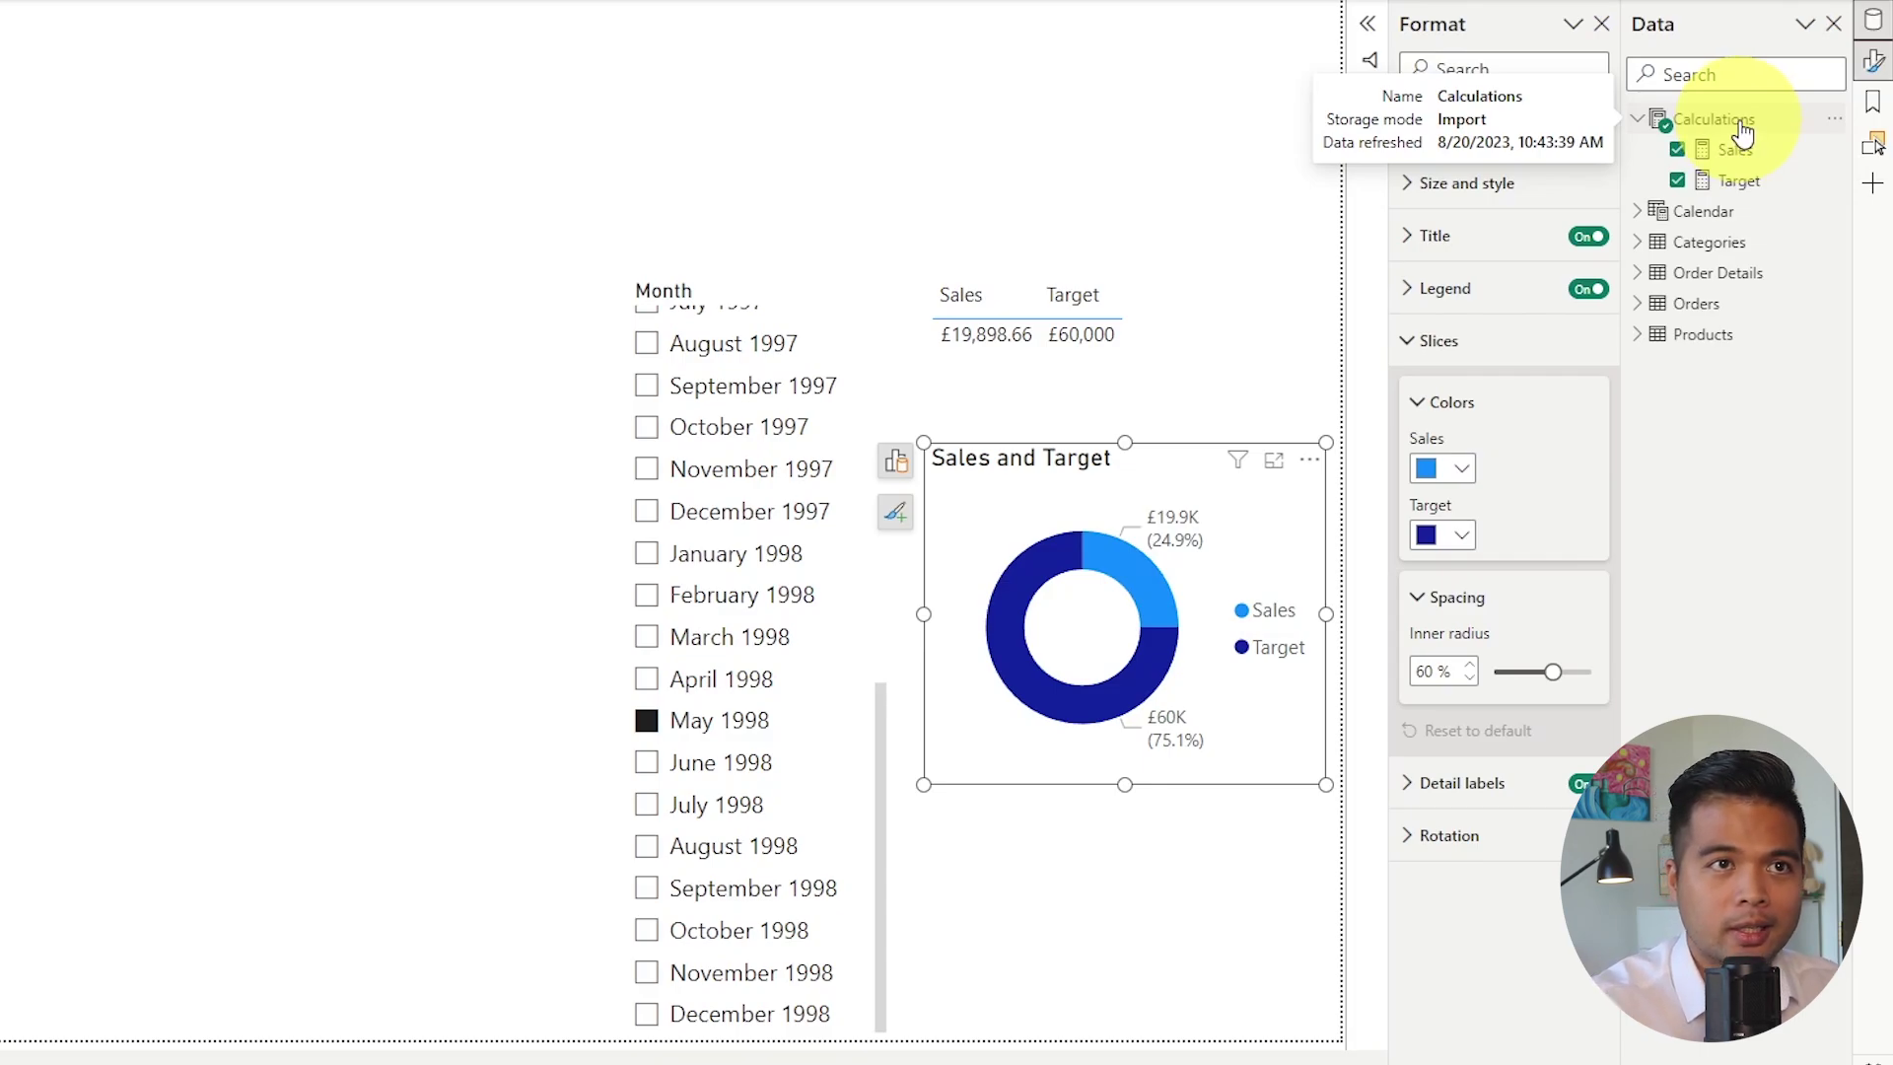
Step: Create the measure Red = IF([Sales] <= 20000, [Sales]) in Calculations
{"action": "right_click", "coordinate": [1743, 129]}
{"action": "left_click", "coordinate": [1669, 168]}
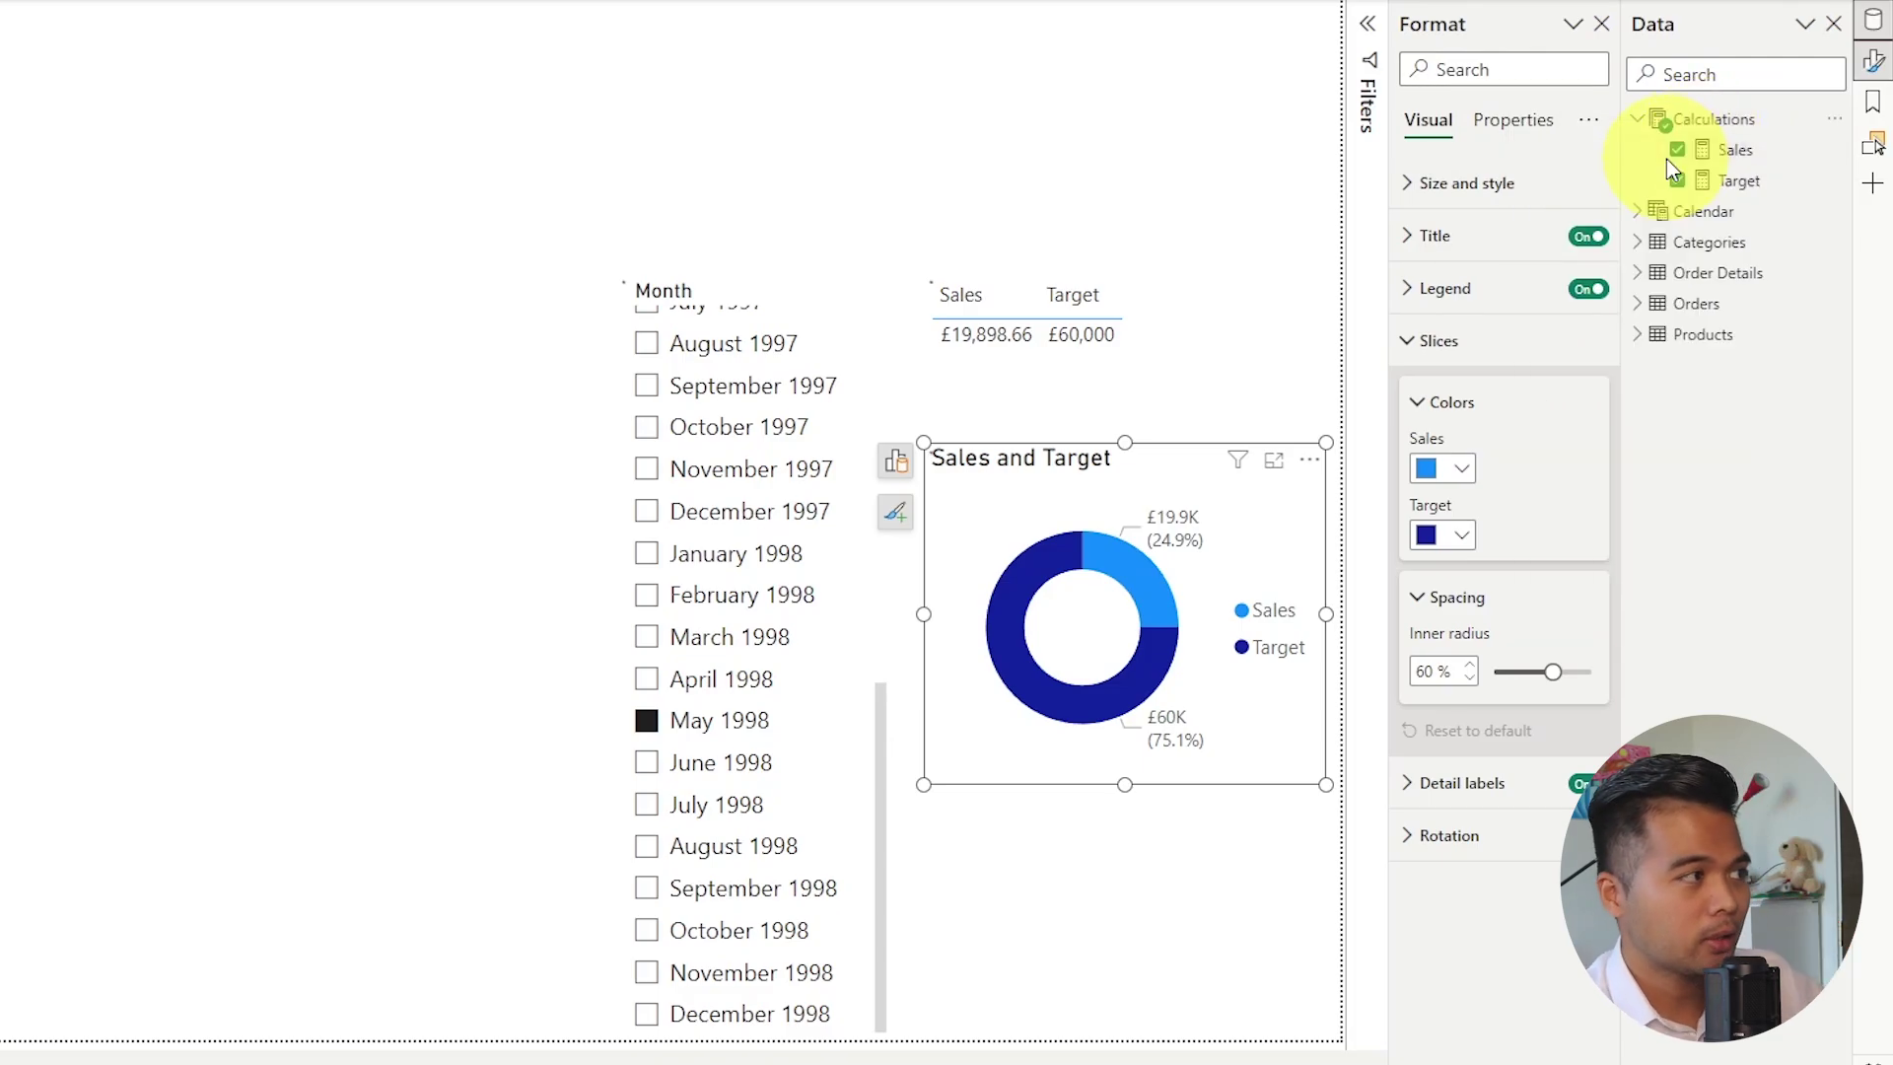
{"action": "type", "text": "Red ="}
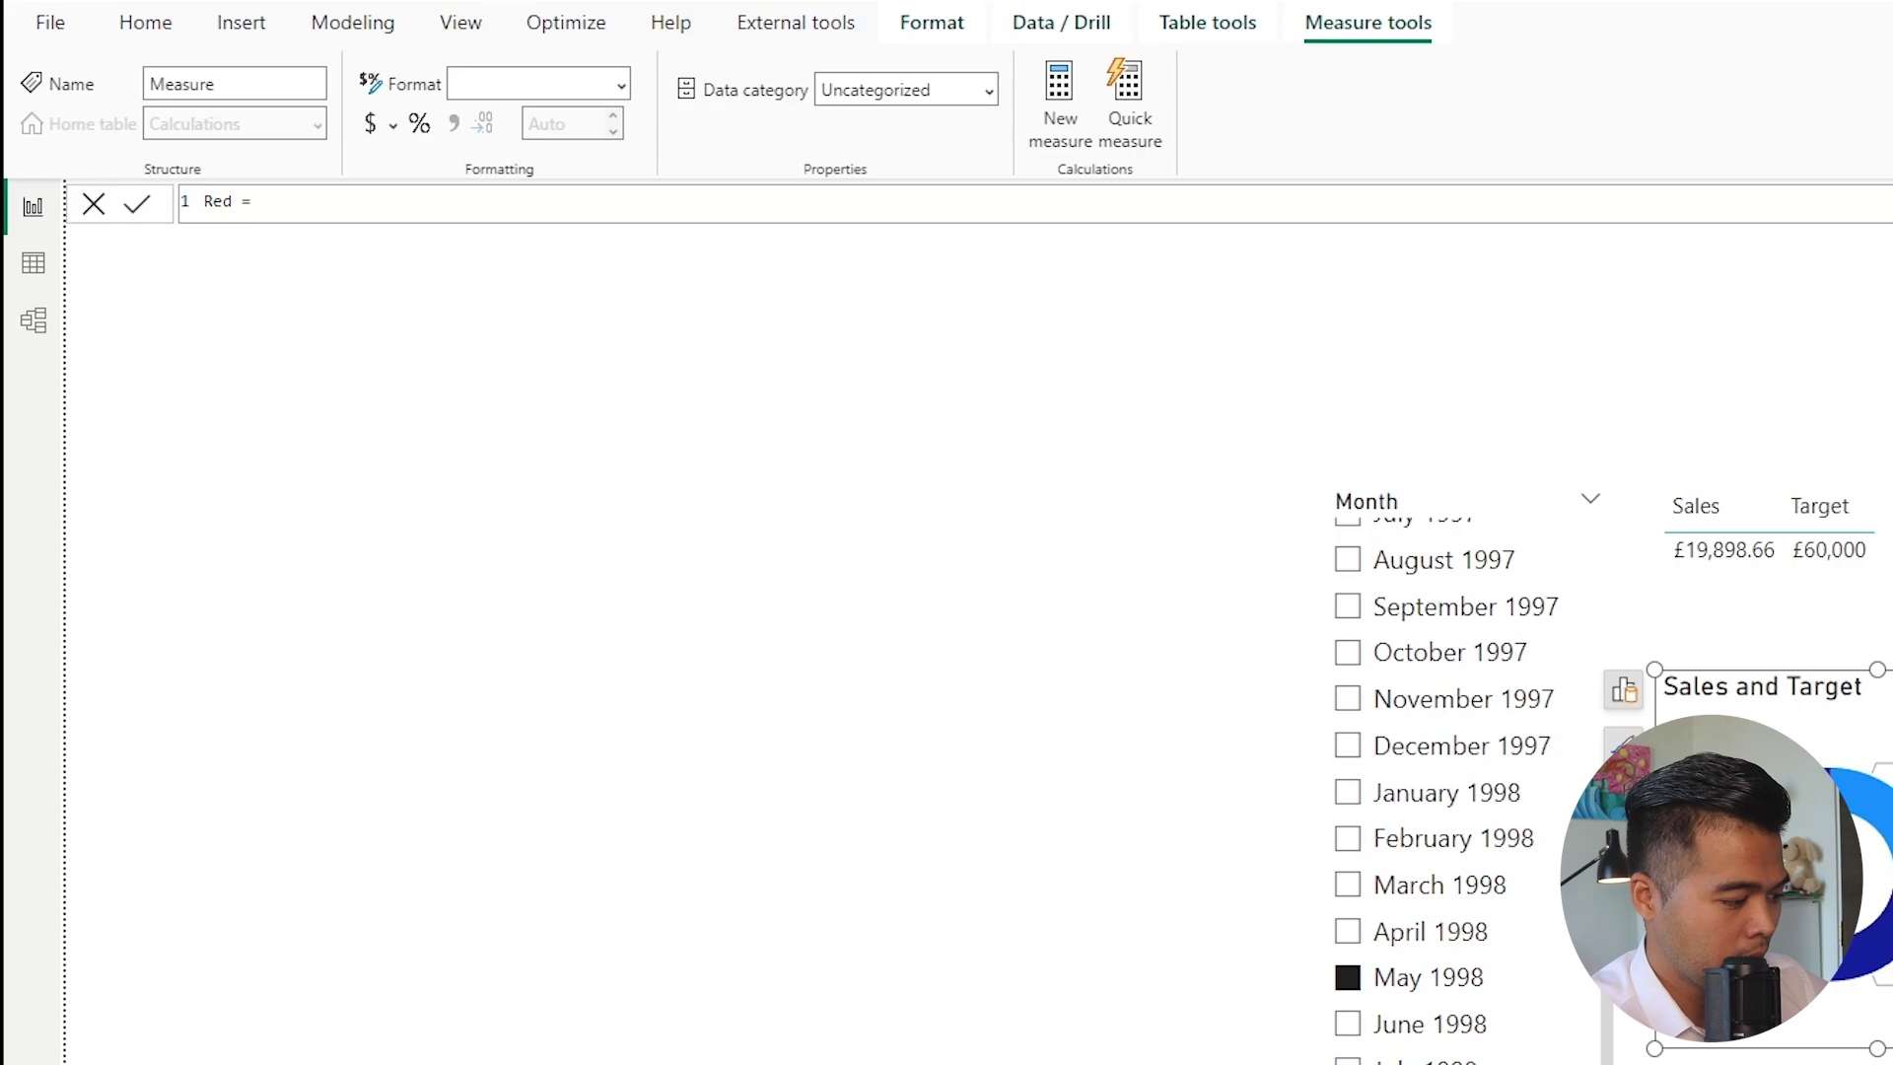
{"action": "type", "text": "IF("}
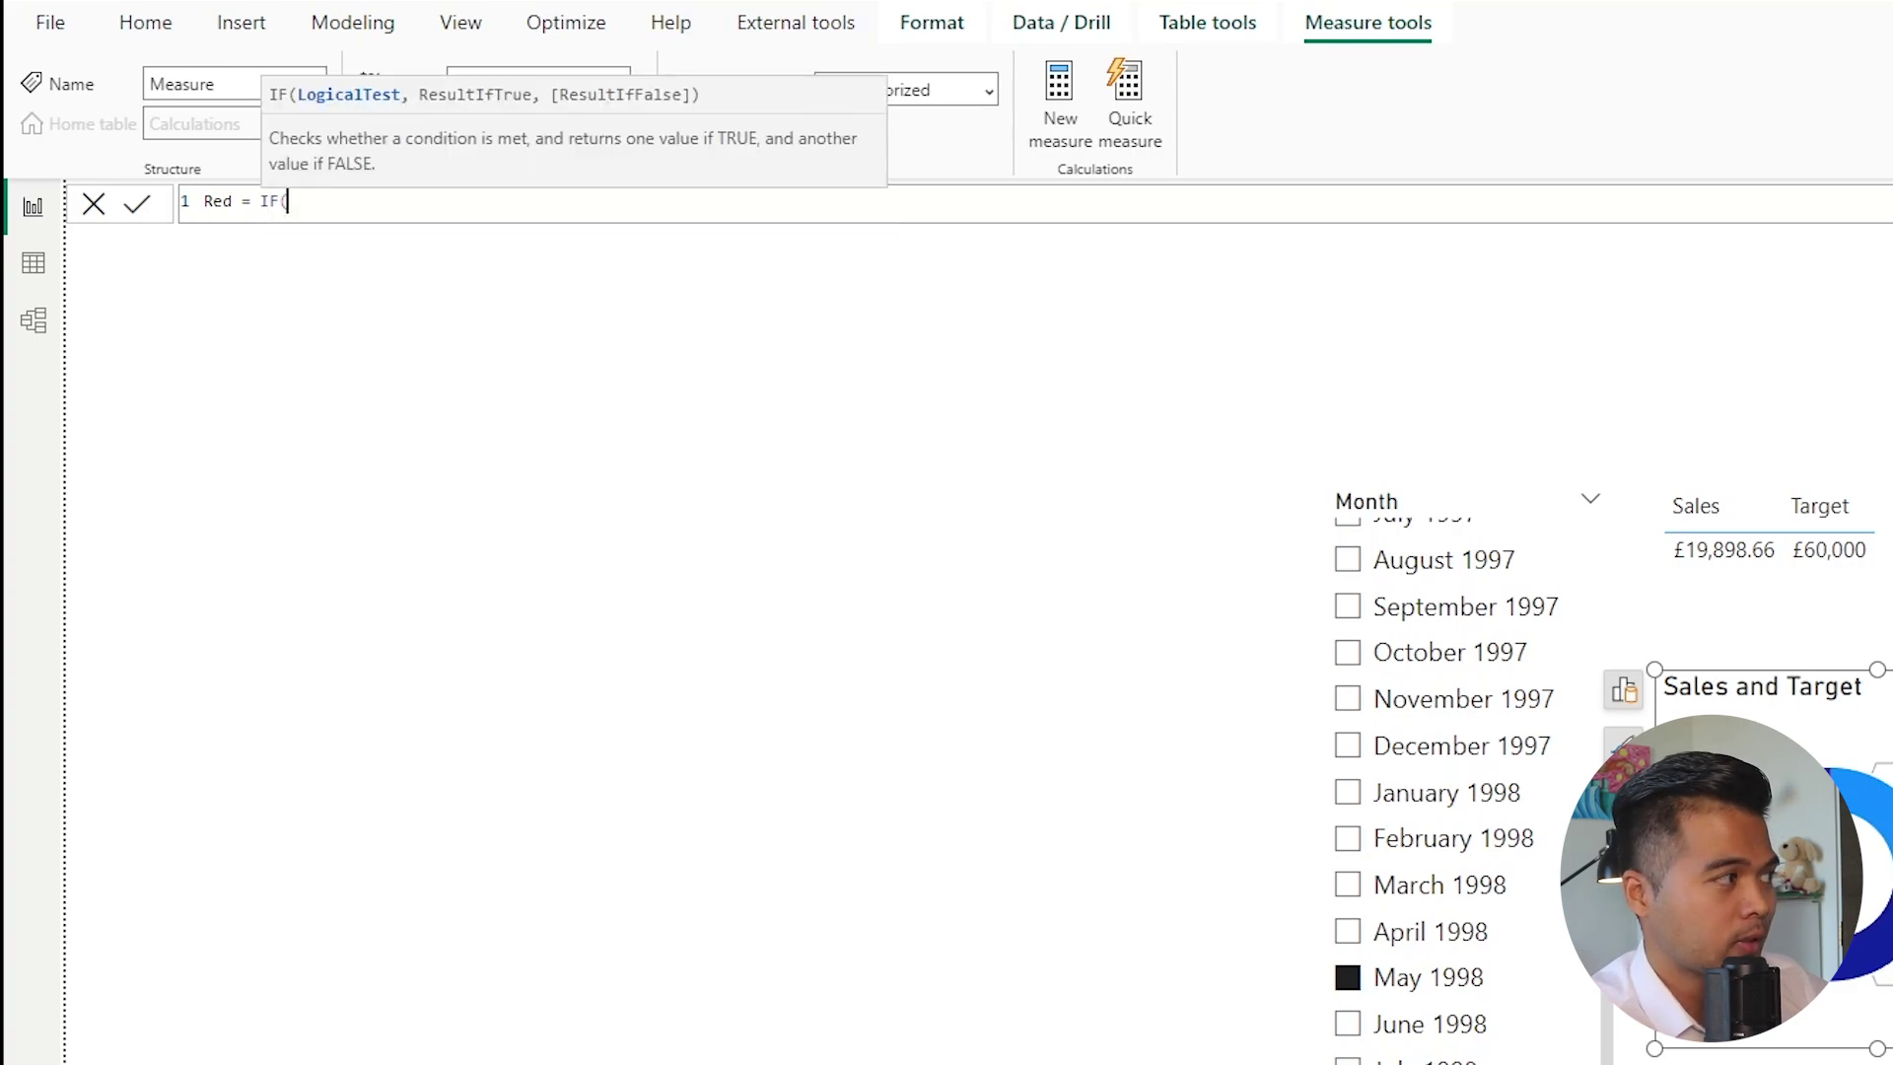
{"action": "type", "text": "Sale"}
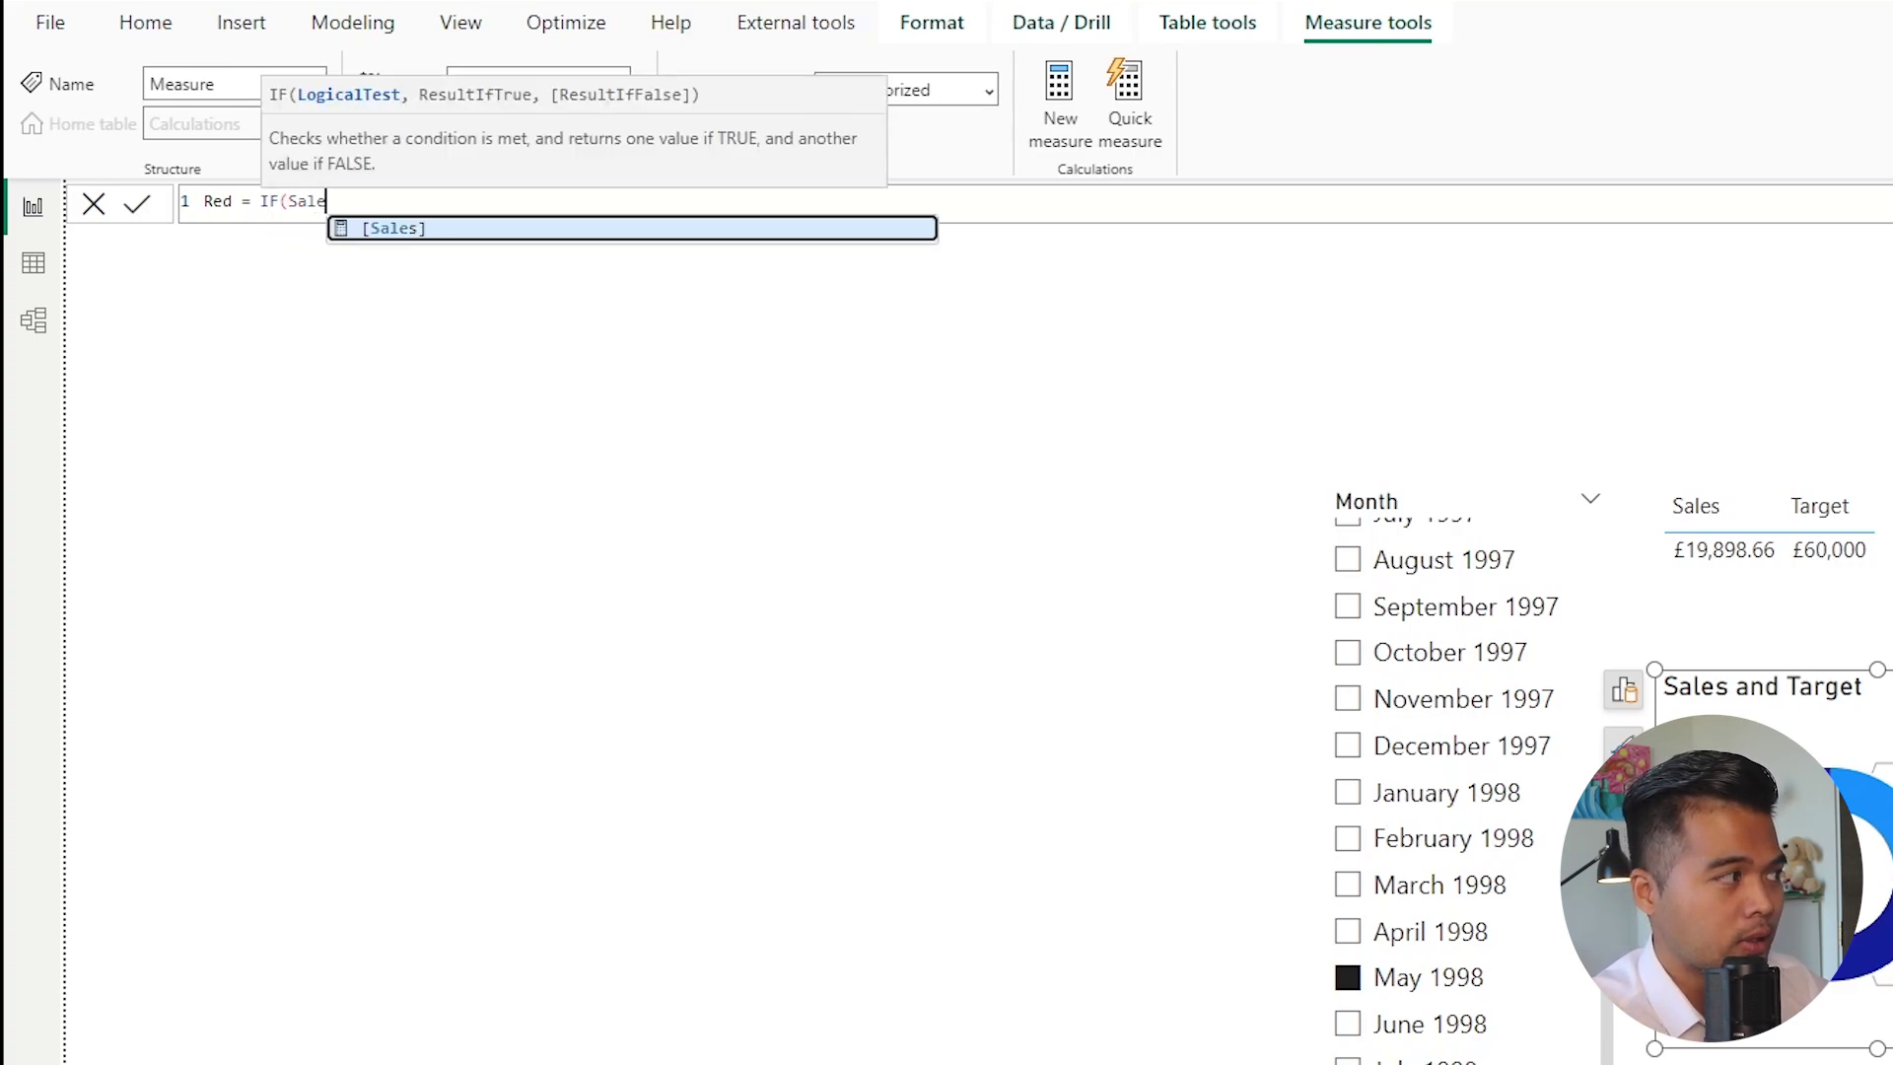
{"action": "key", "text": "Tab"}
{"action": "type", "text": "<= 2"}
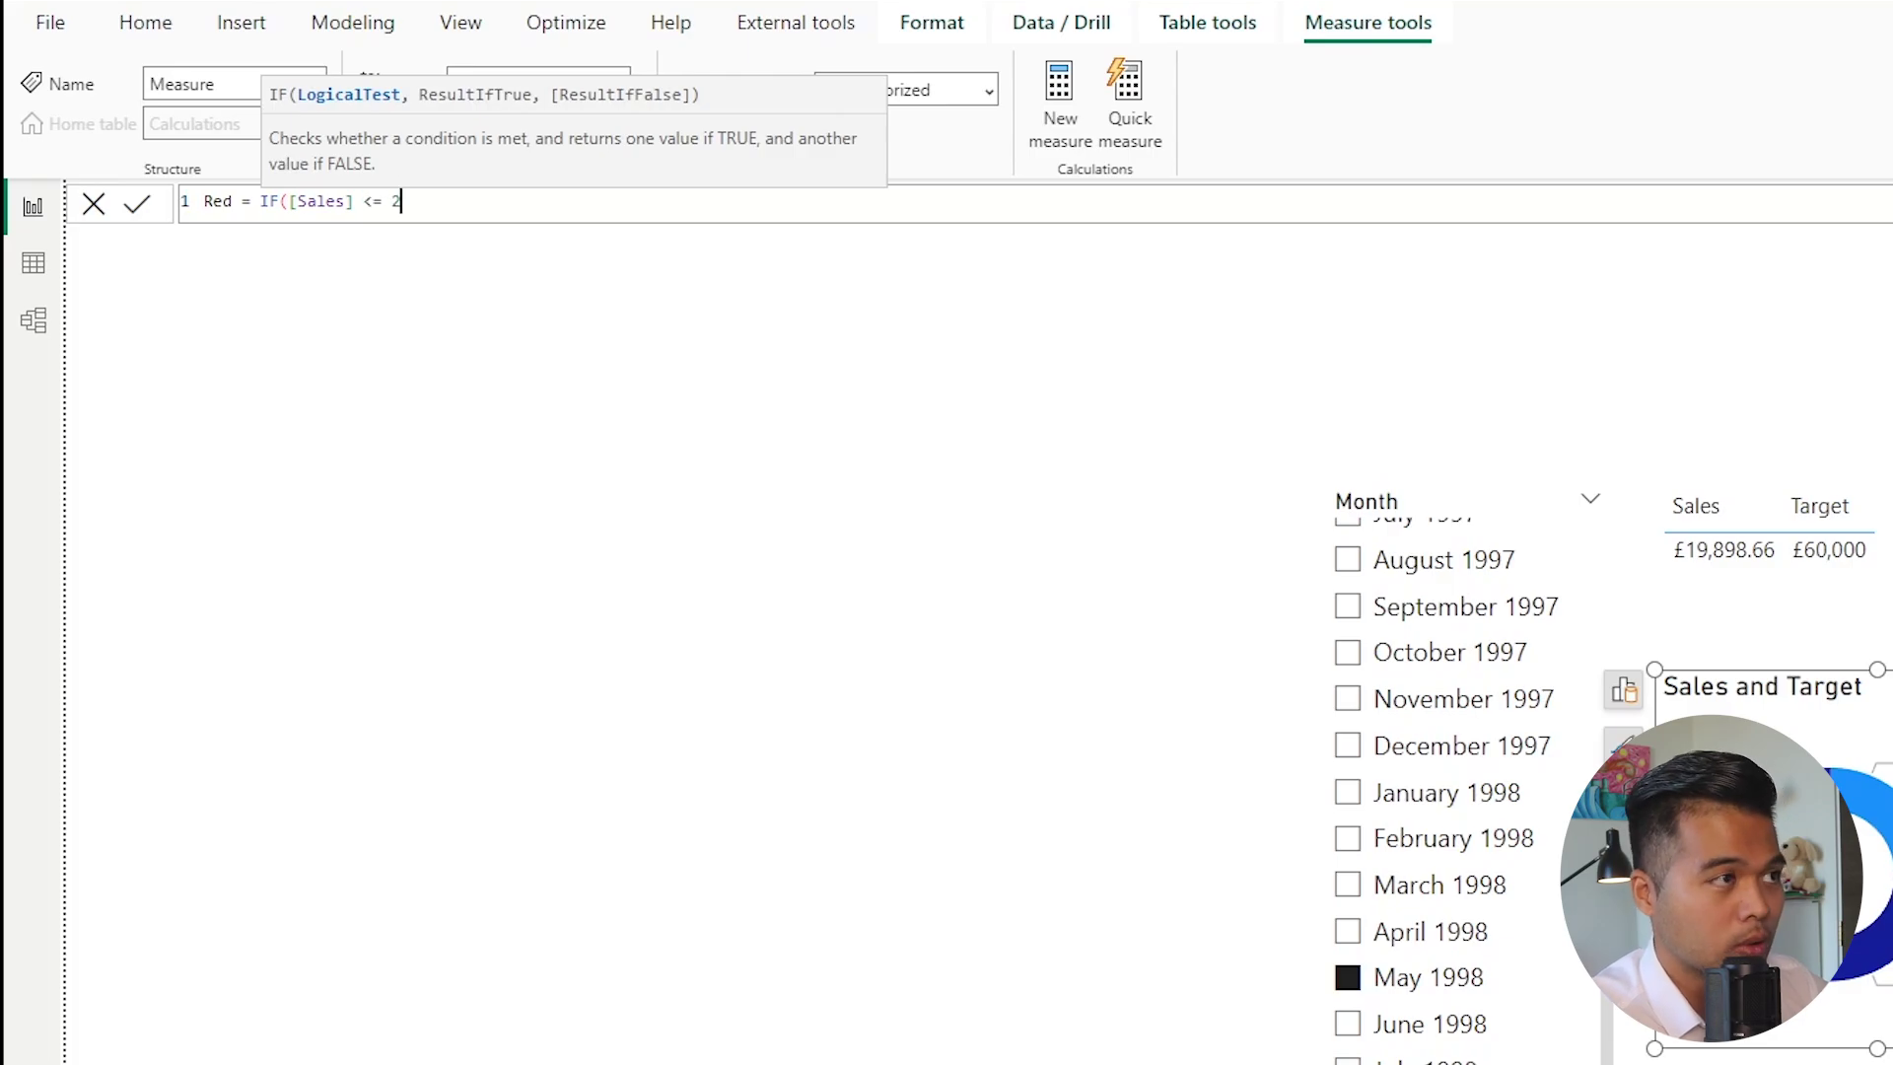
{"action": "type", "text": "0000"}
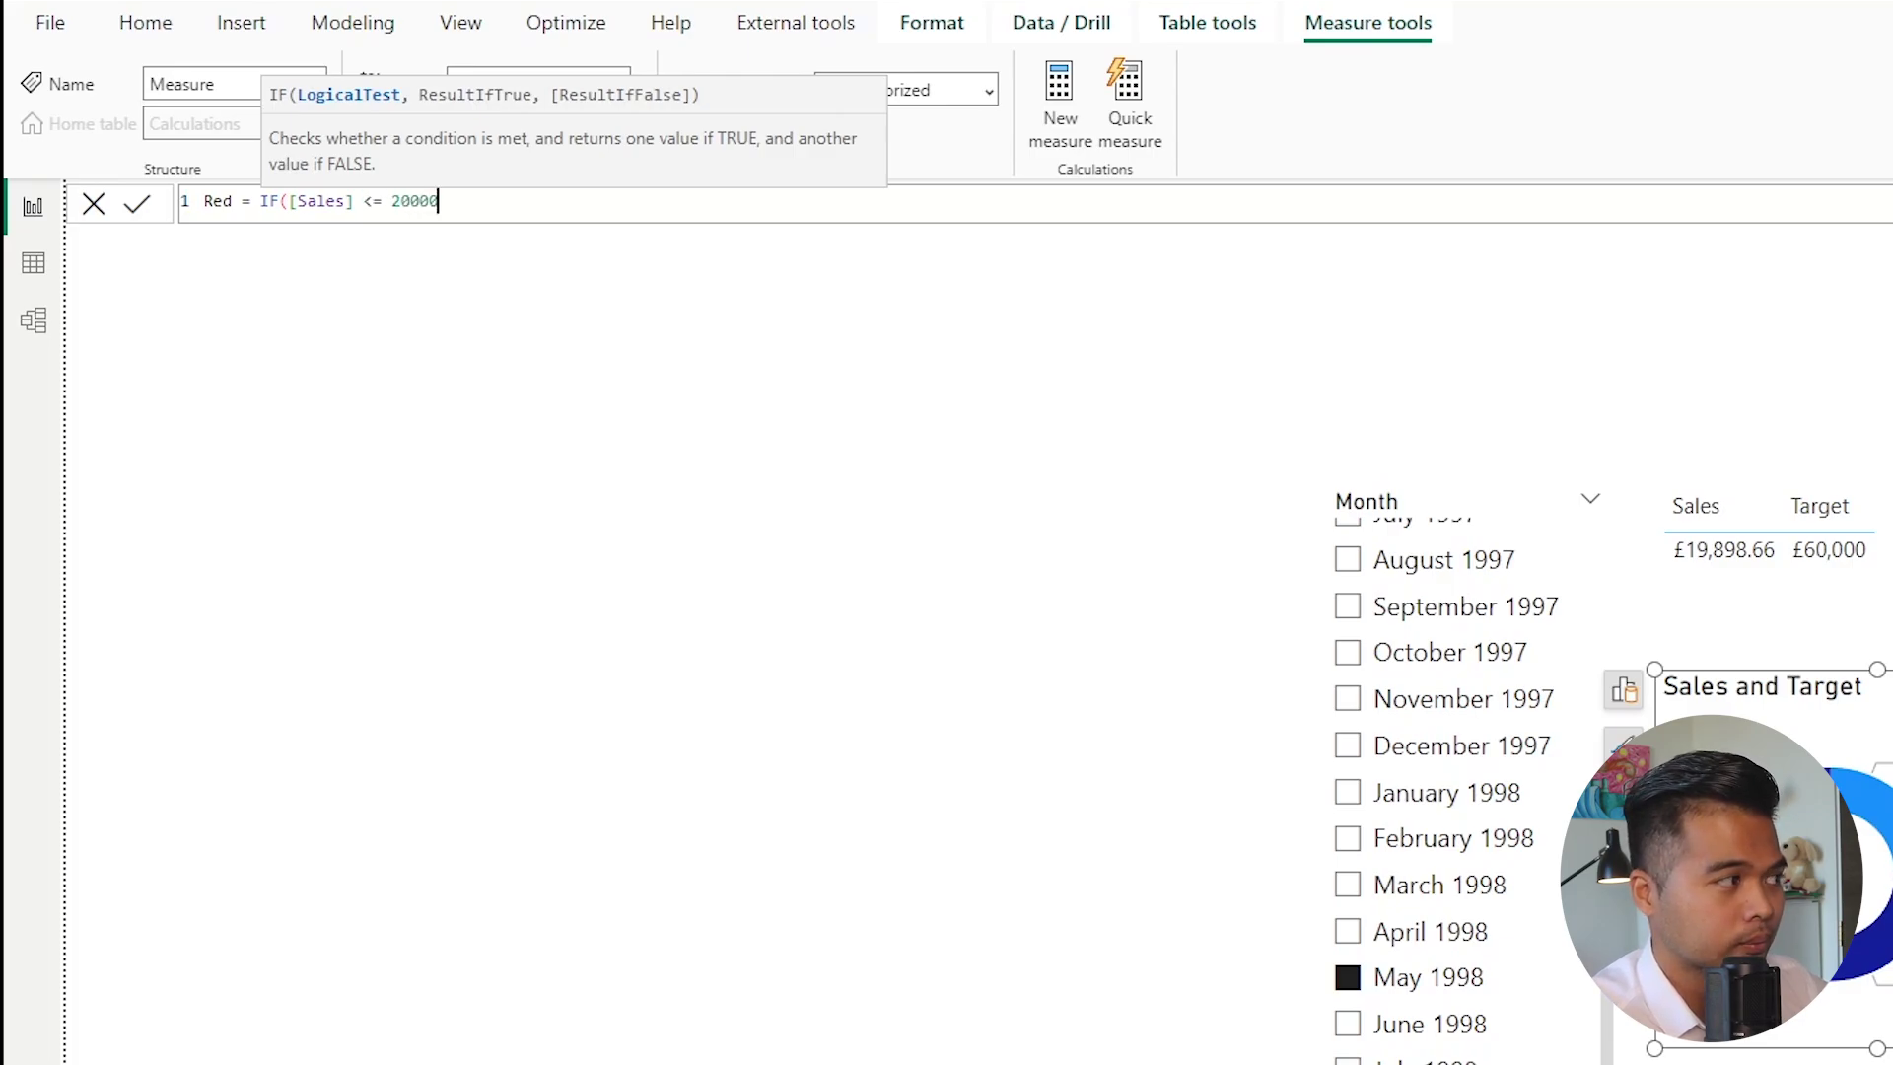
{"action": "type", "text": ", [Sal"}
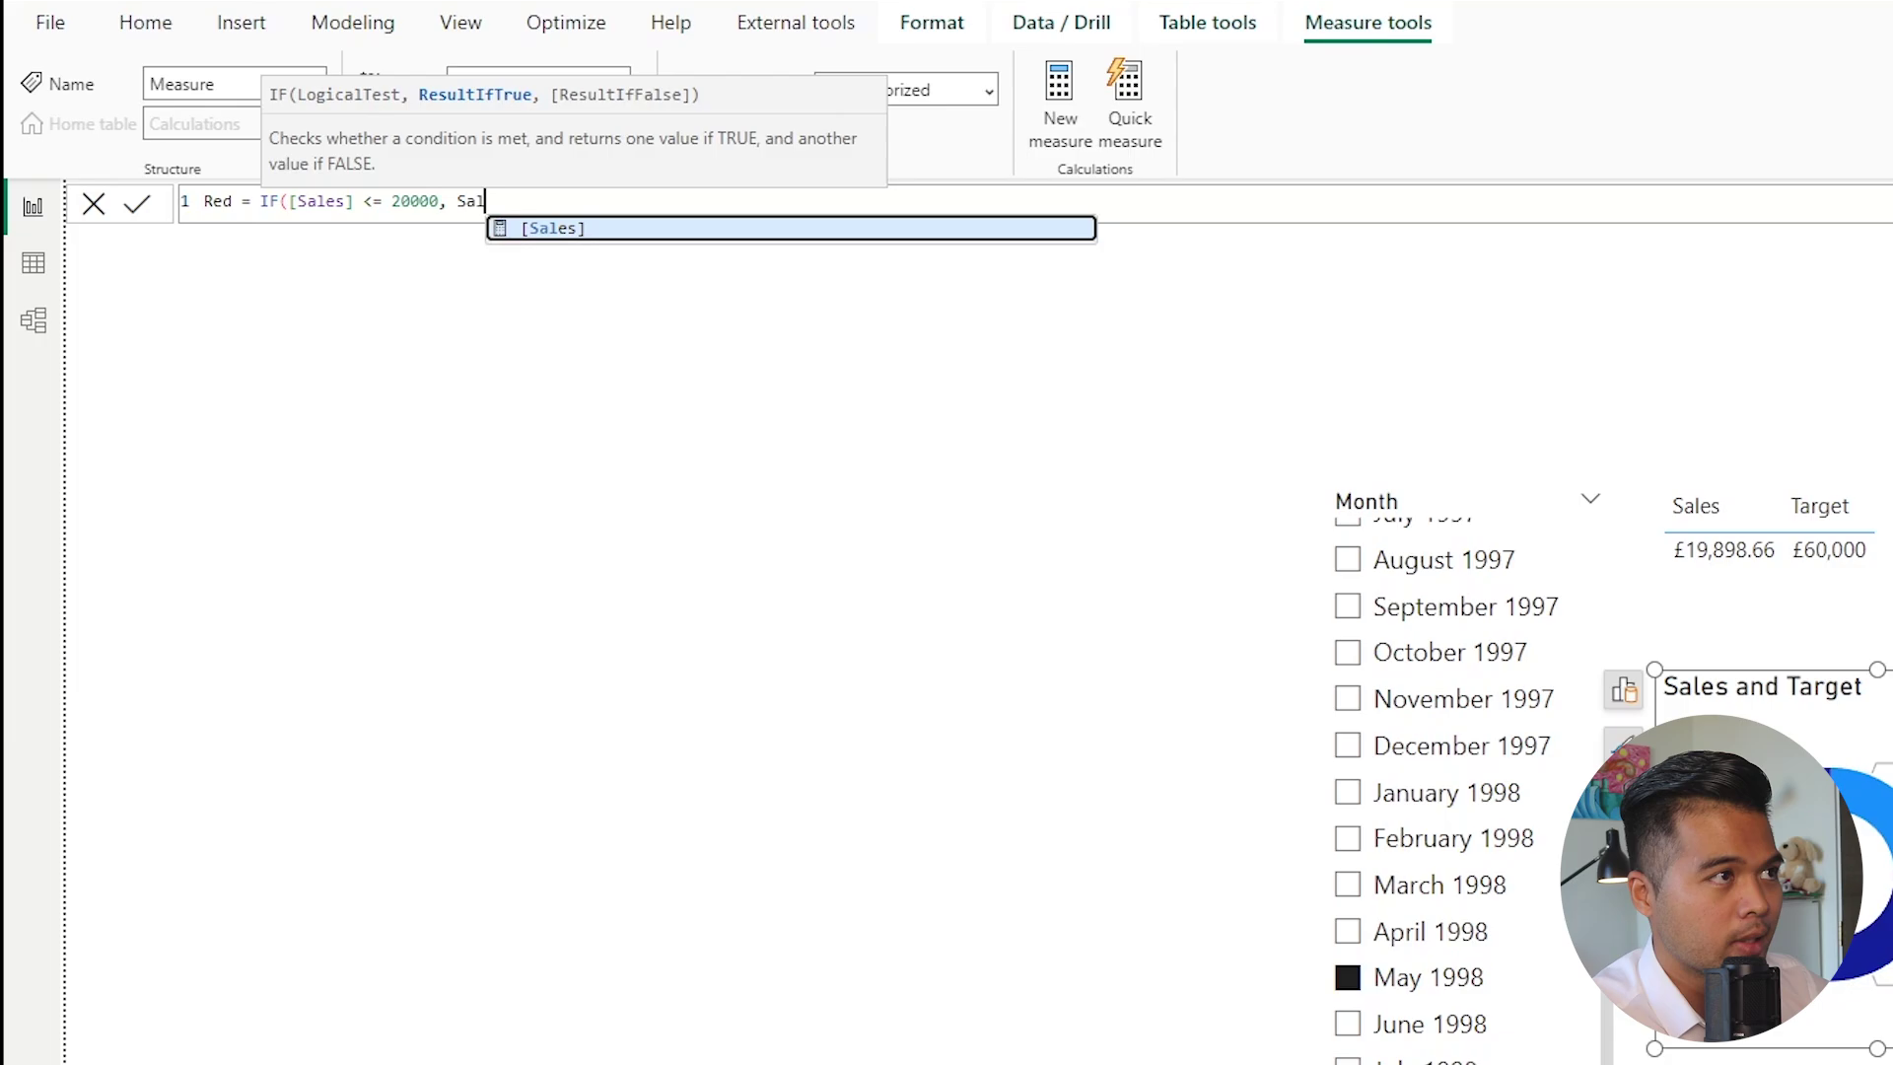
{"action": "key", "text": "Tab"}
{"action": "type", "text": ")"}
{"action": "key", "text": "Return"}
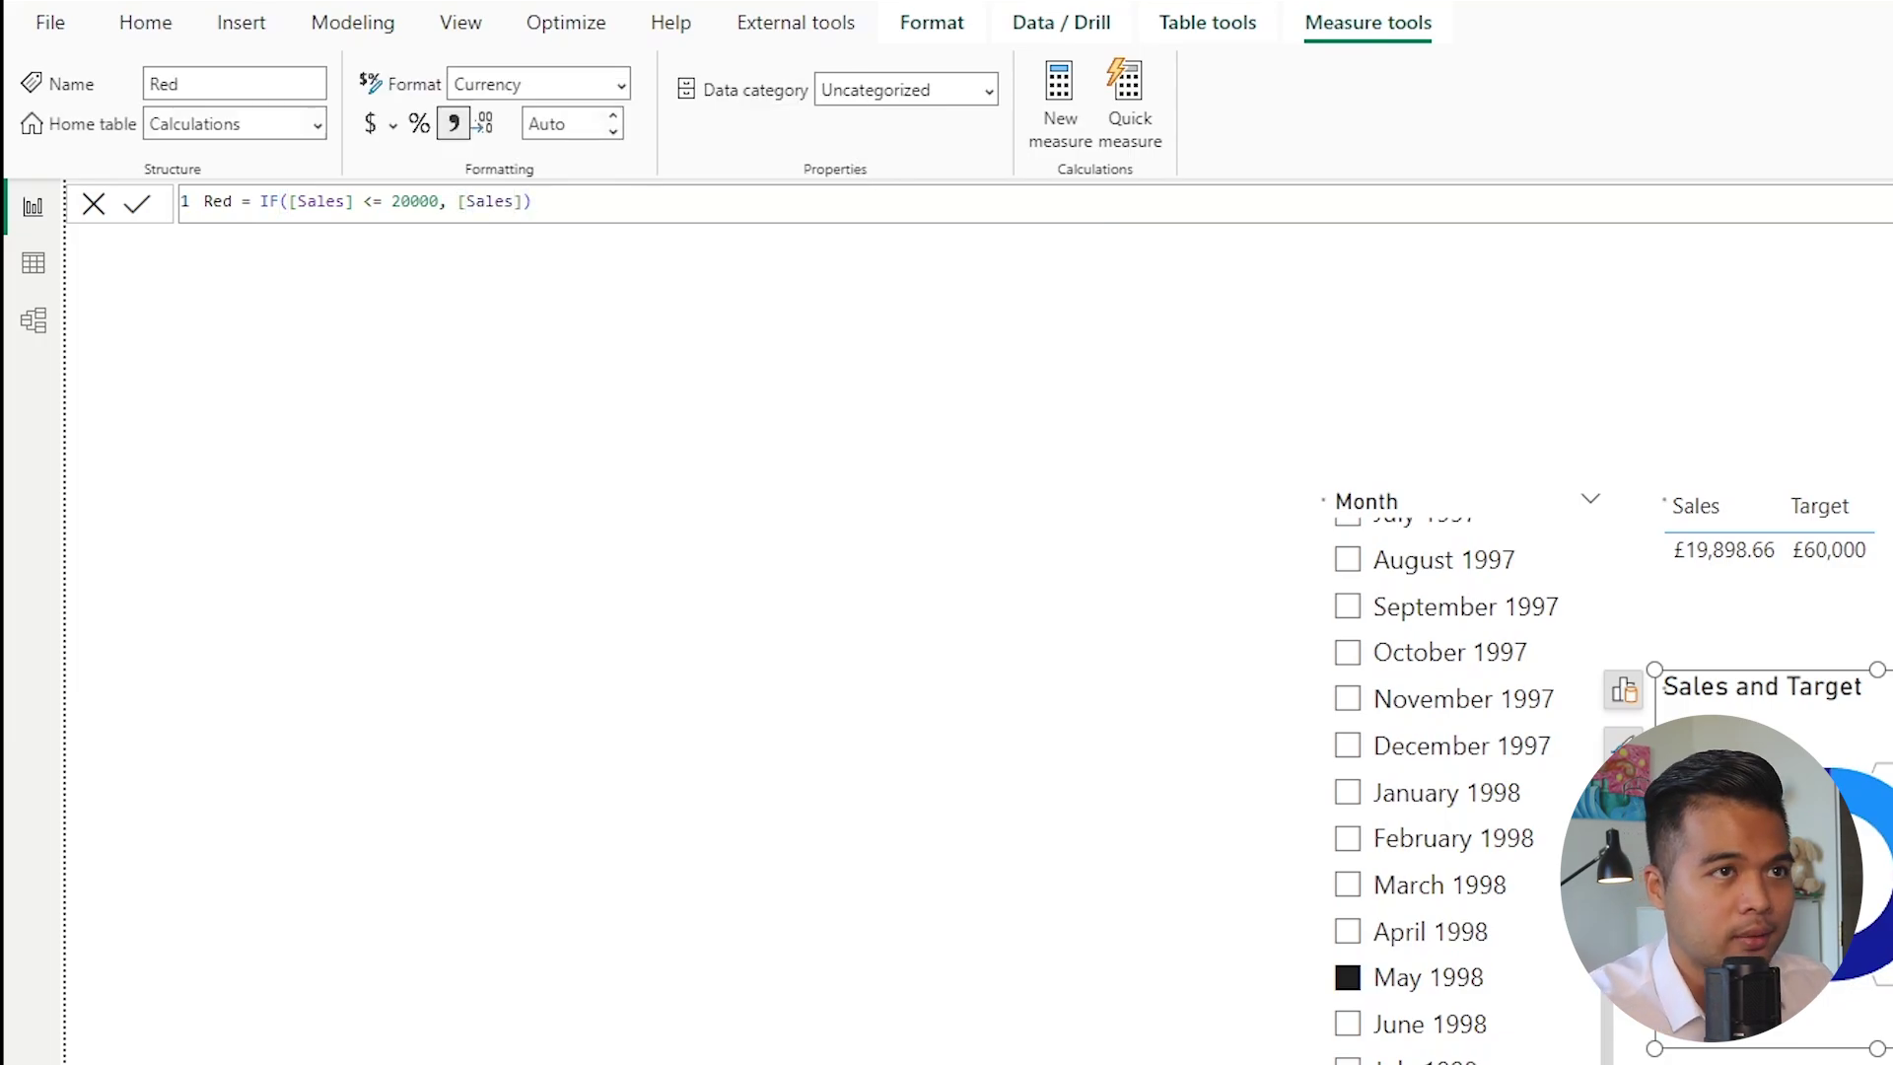
Step: Create the measure Amber = IF([Sales] > 20000 && [Sales] <= 40000, [Sales])
{"action": "right_click", "coordinate": [1732, 262]}
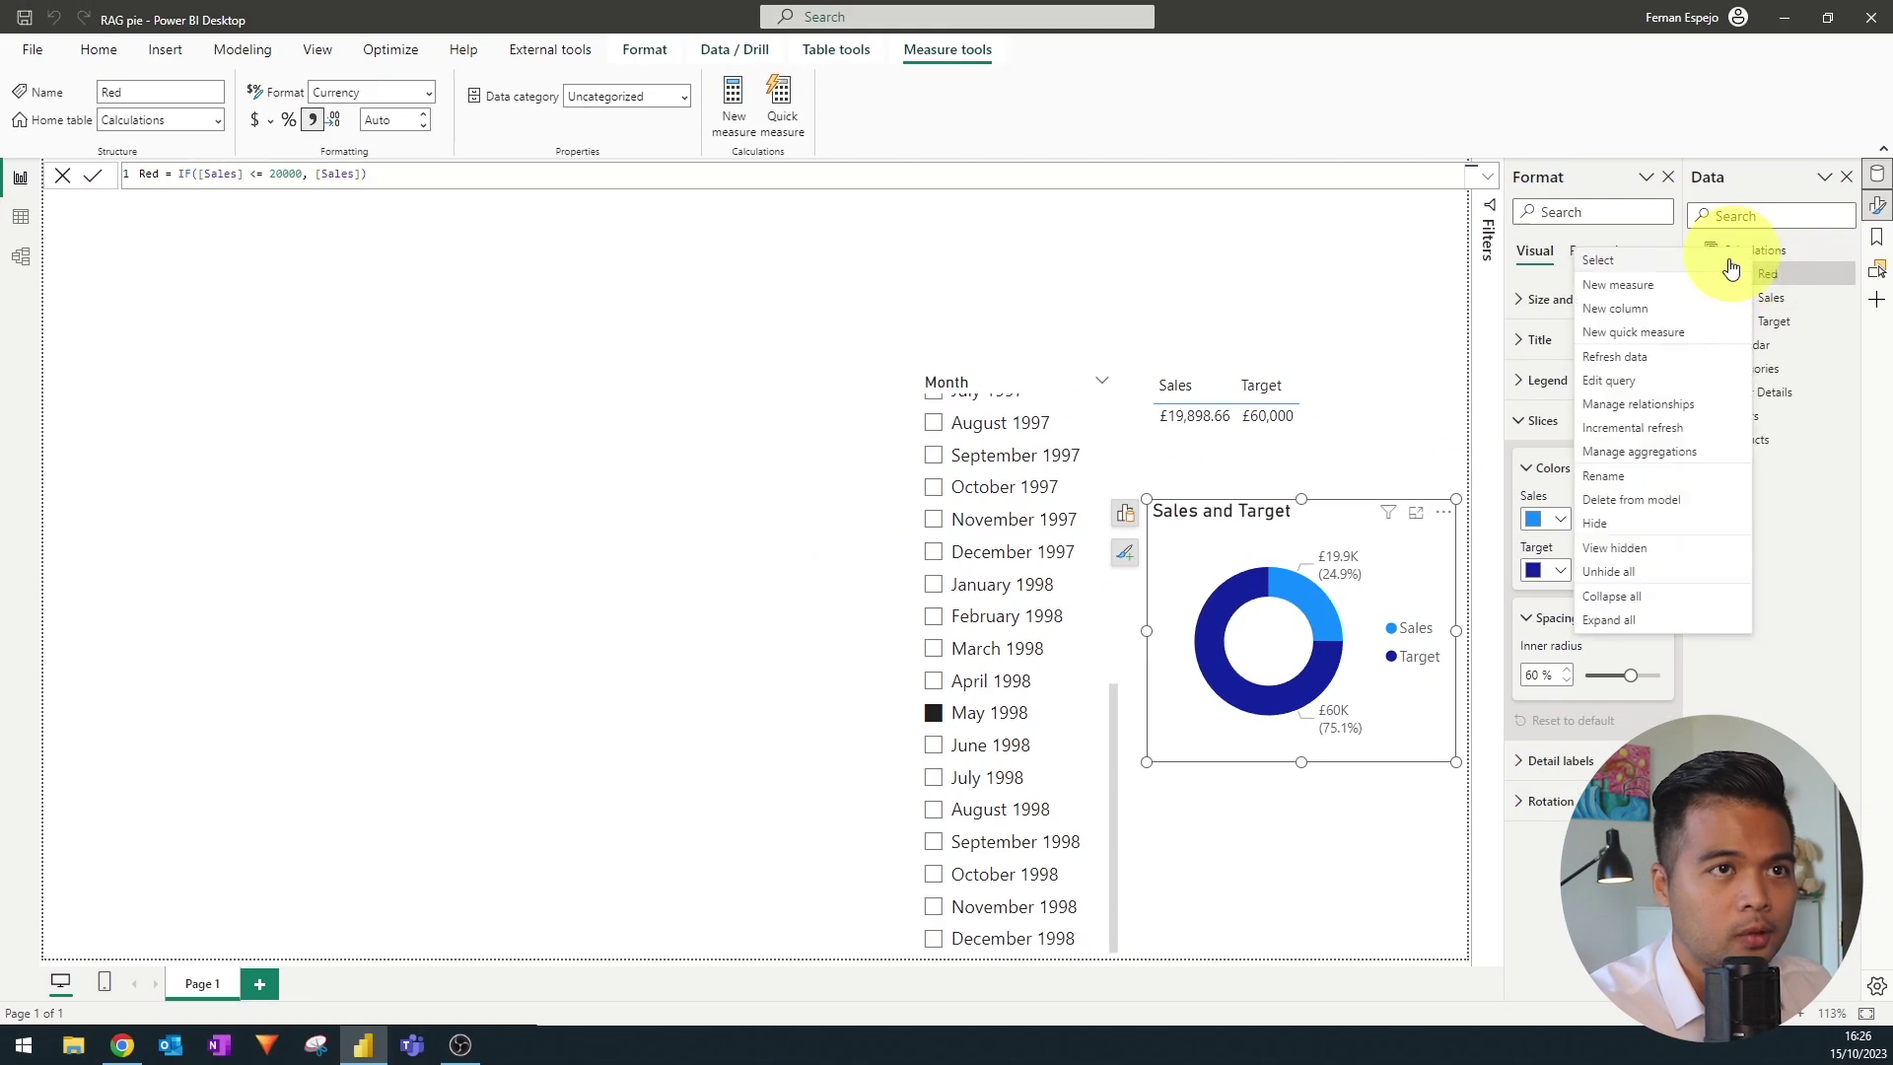
{"action": "left_click", "coordinate": [1617, 285]}
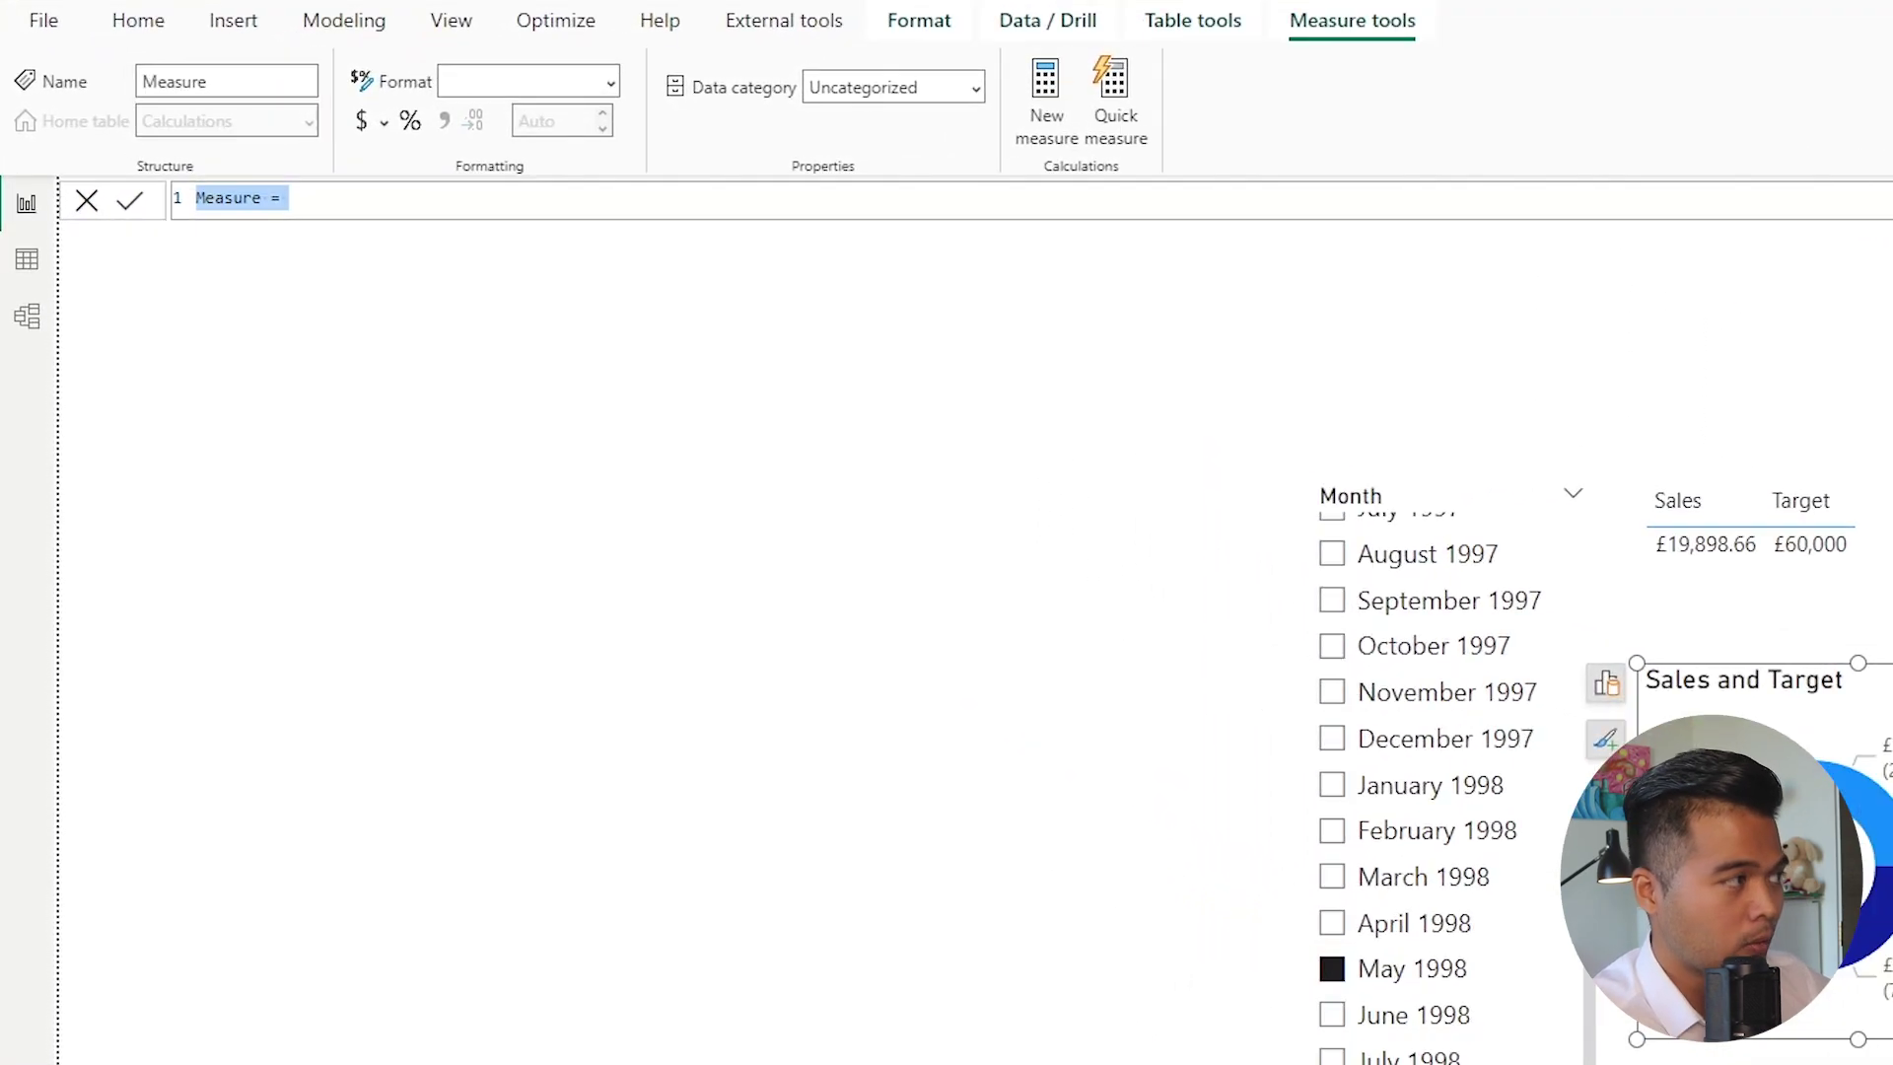
{"action": "type", "text": "Anber = "}
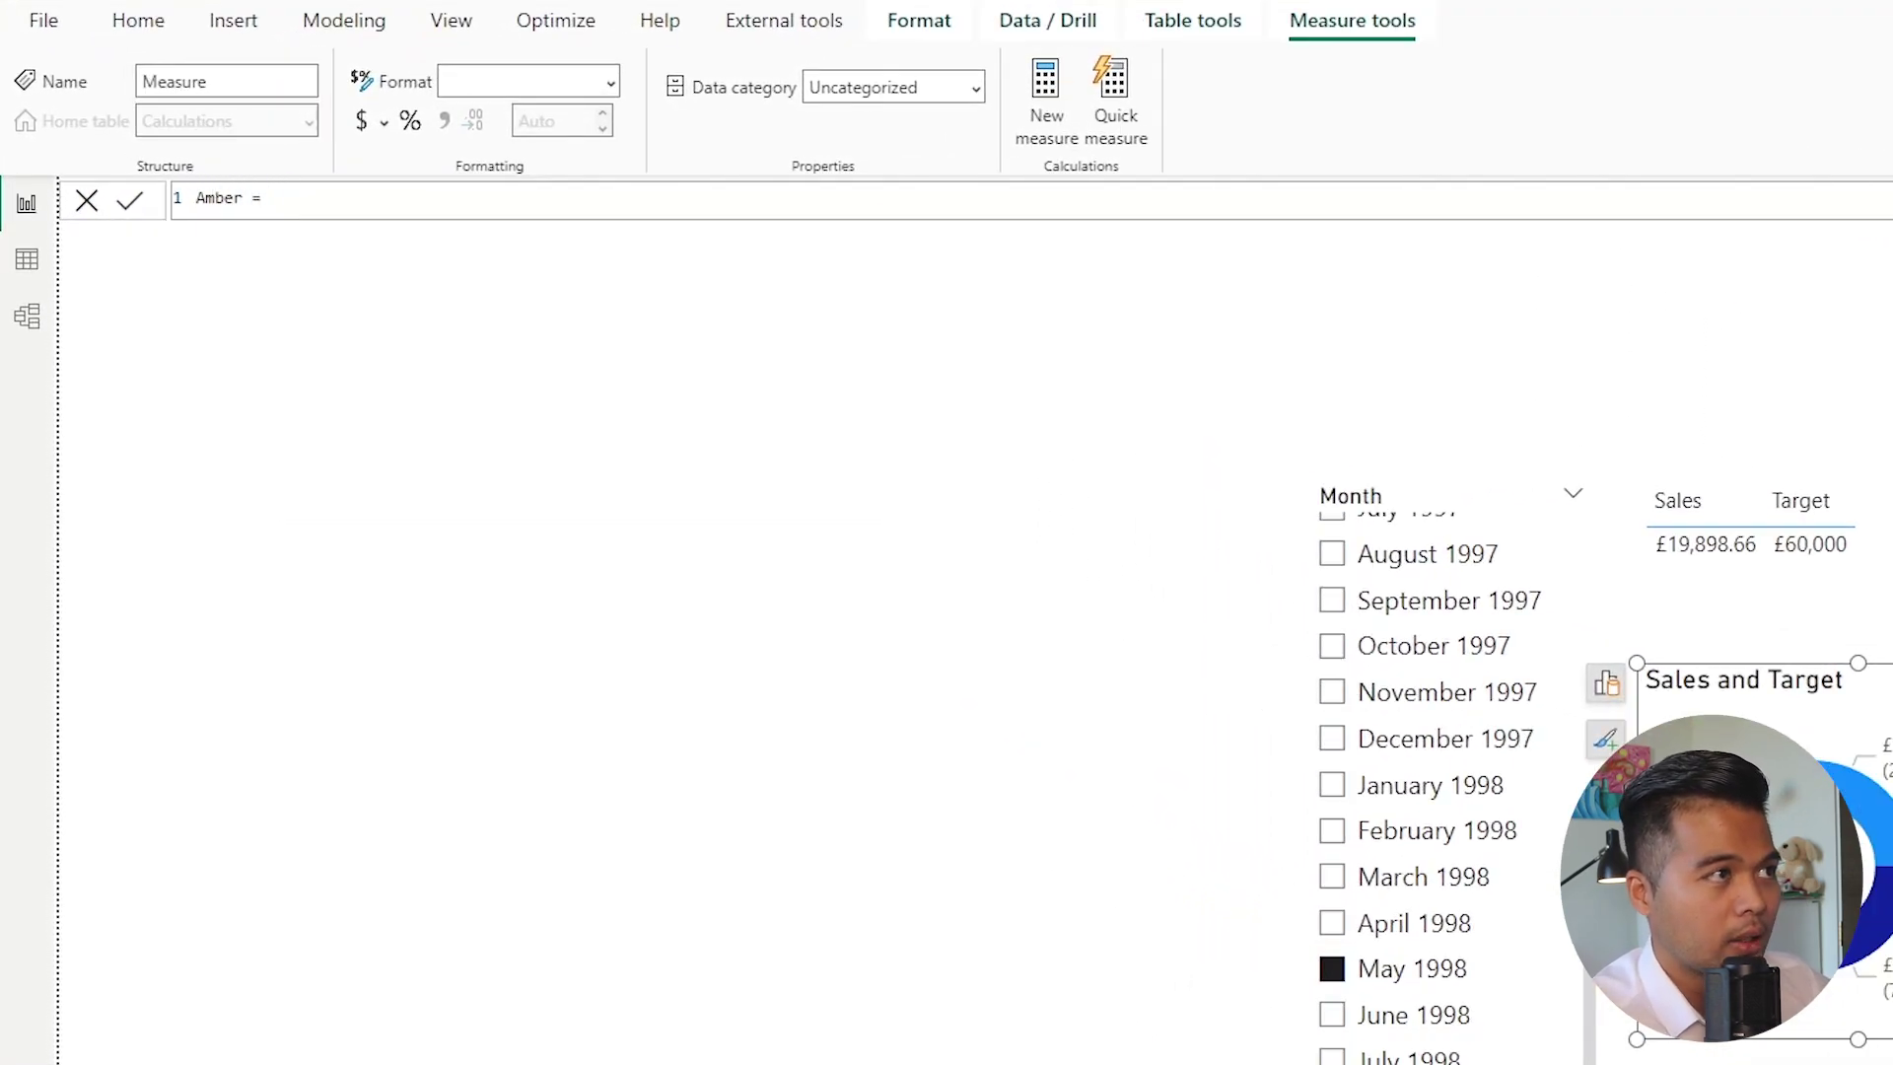
{"action": "type", "text": "IF("}
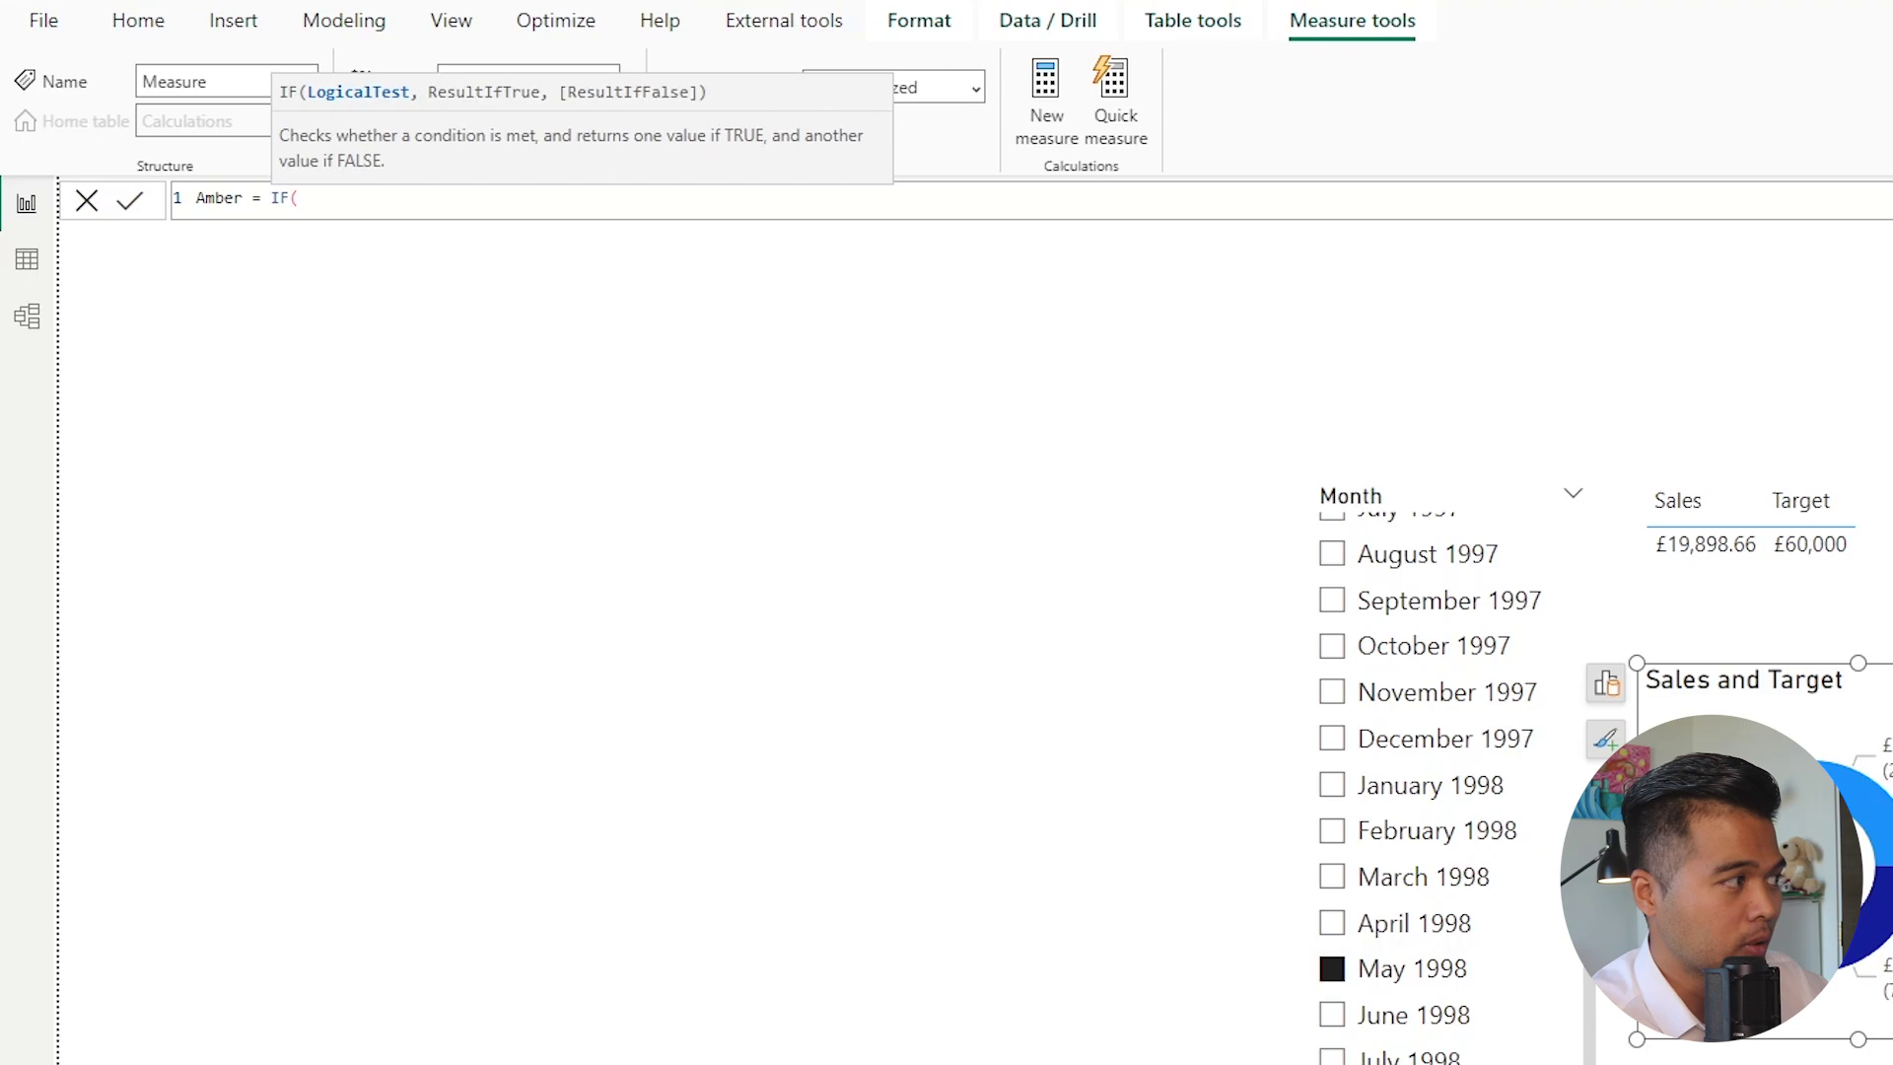
{"action": "type", "text": " [Sales],"}
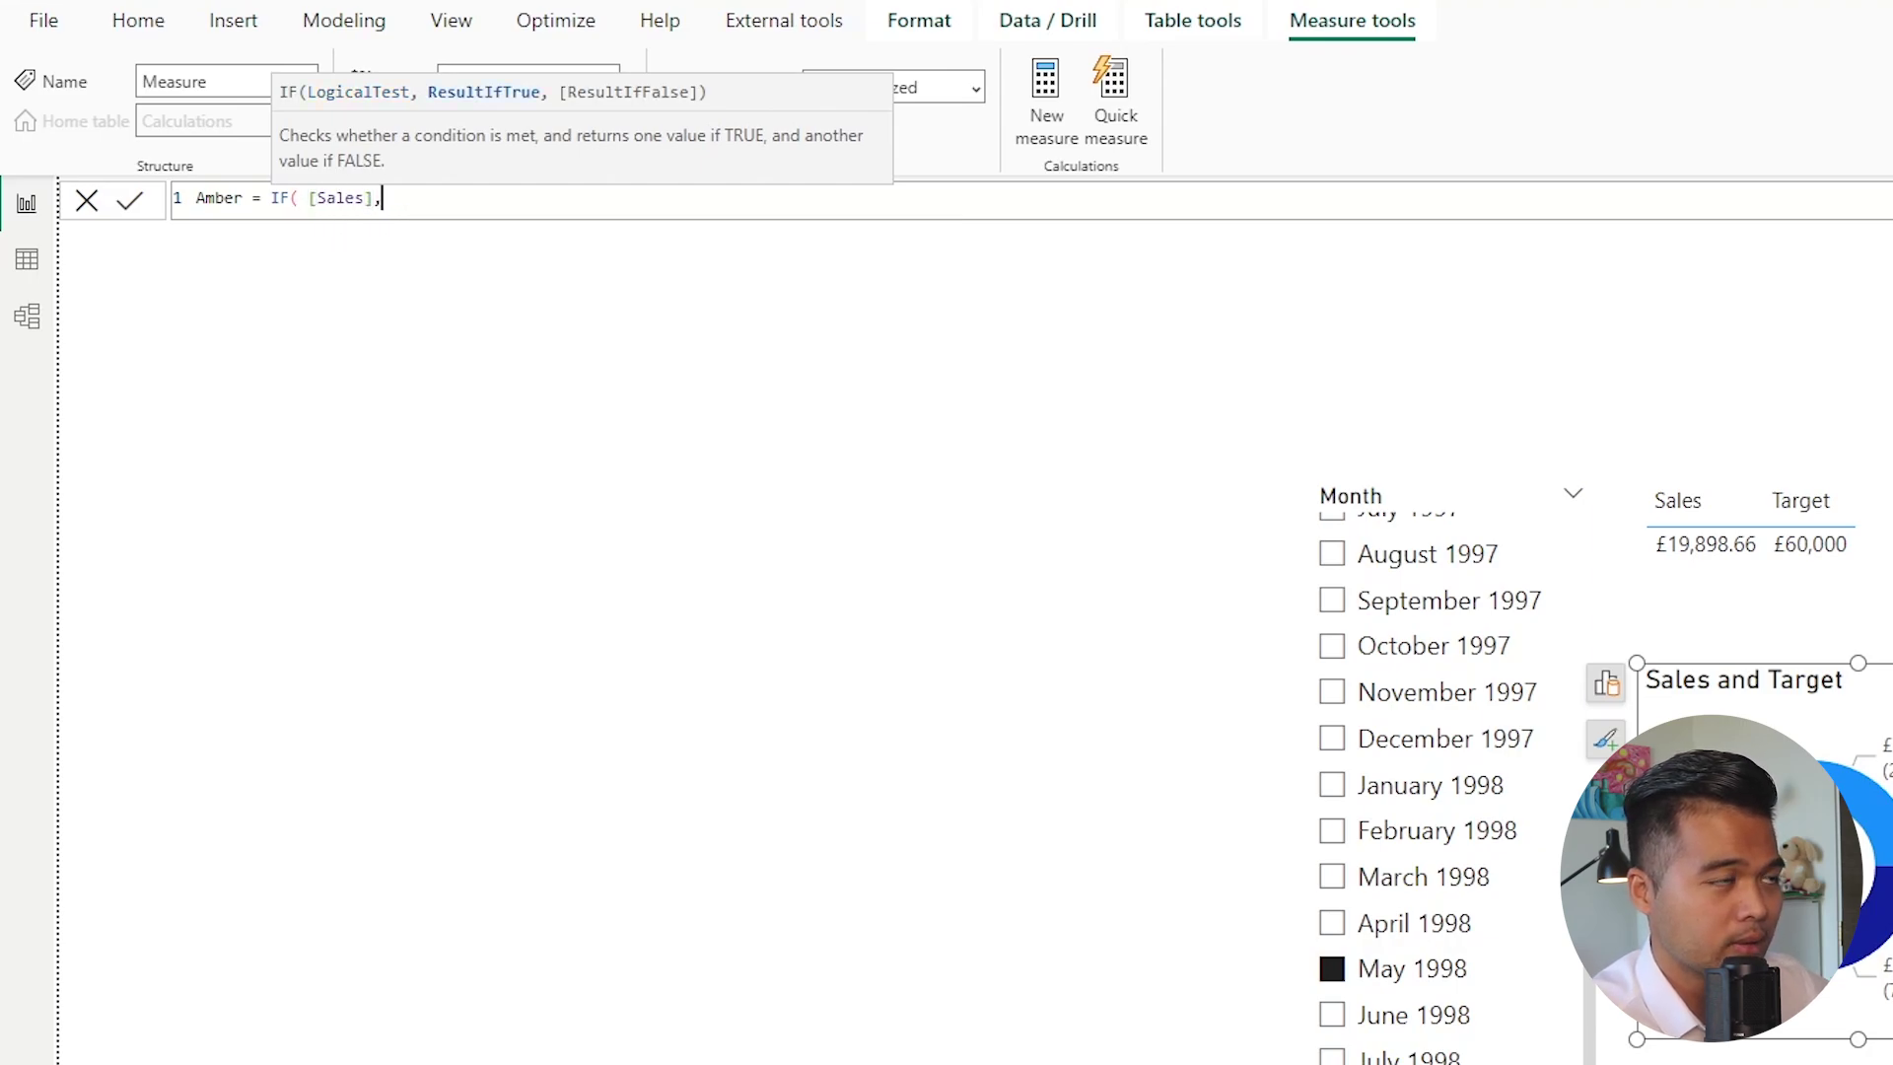
{"action": "key", "text": "BackSpace"}
{"action": "type", "text": " <"}
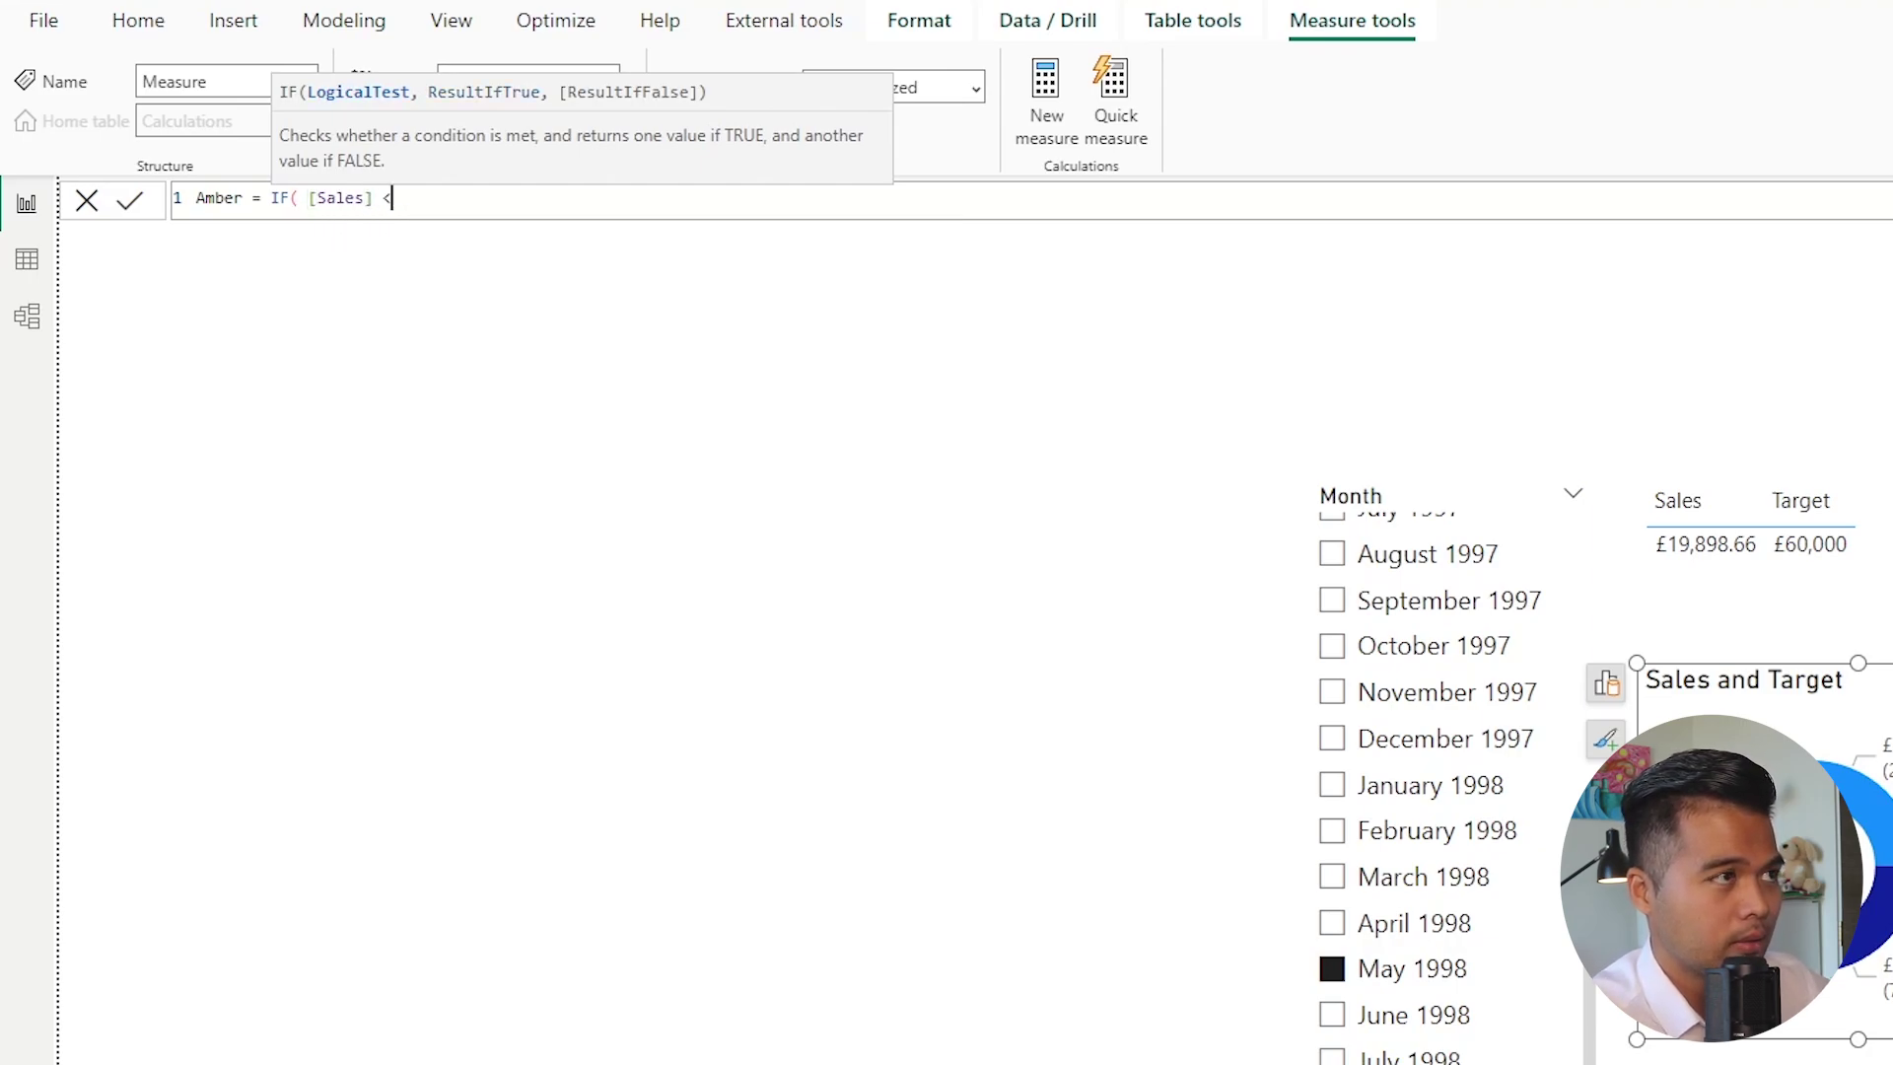
{"action": "type", "text": "="}
{"action": "key", "text": "BackSpace"}
{"action": "key", "text": "BackSpace"}
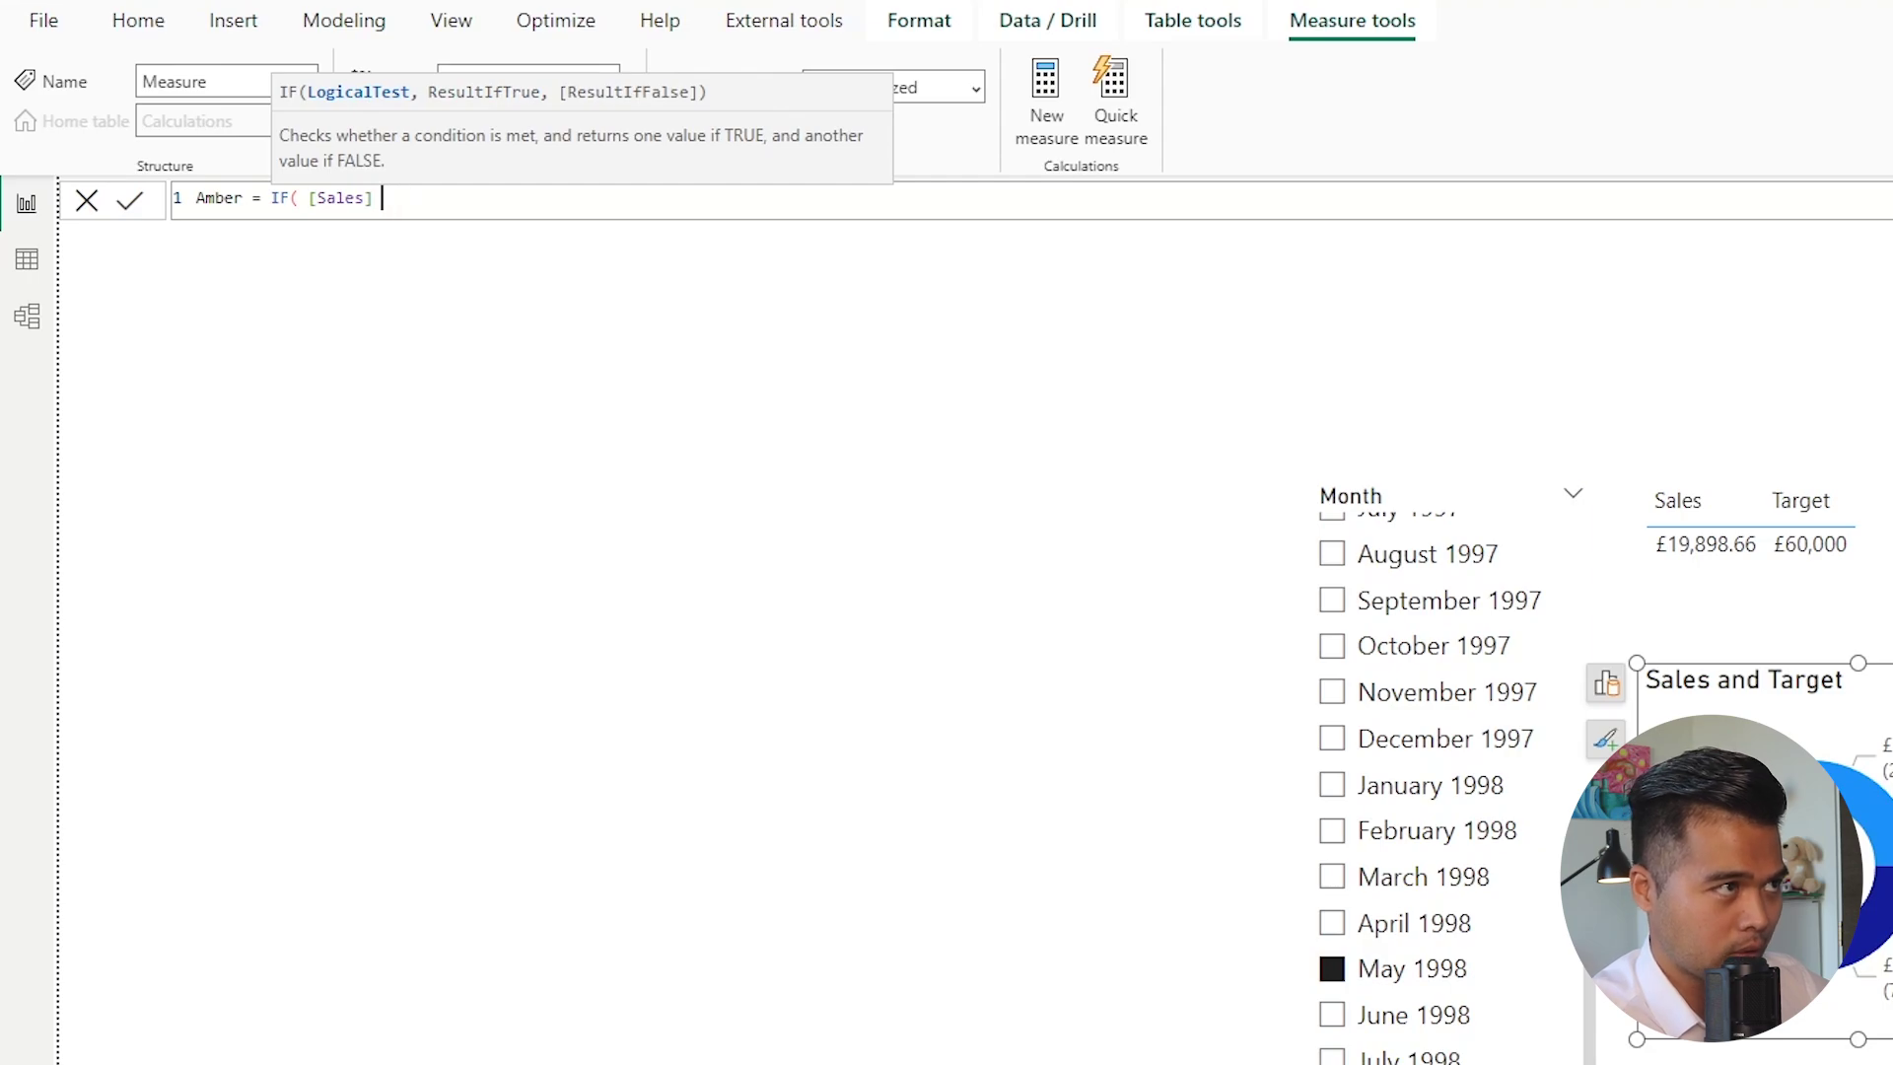
{"action": "type", "text": "> 20000"}
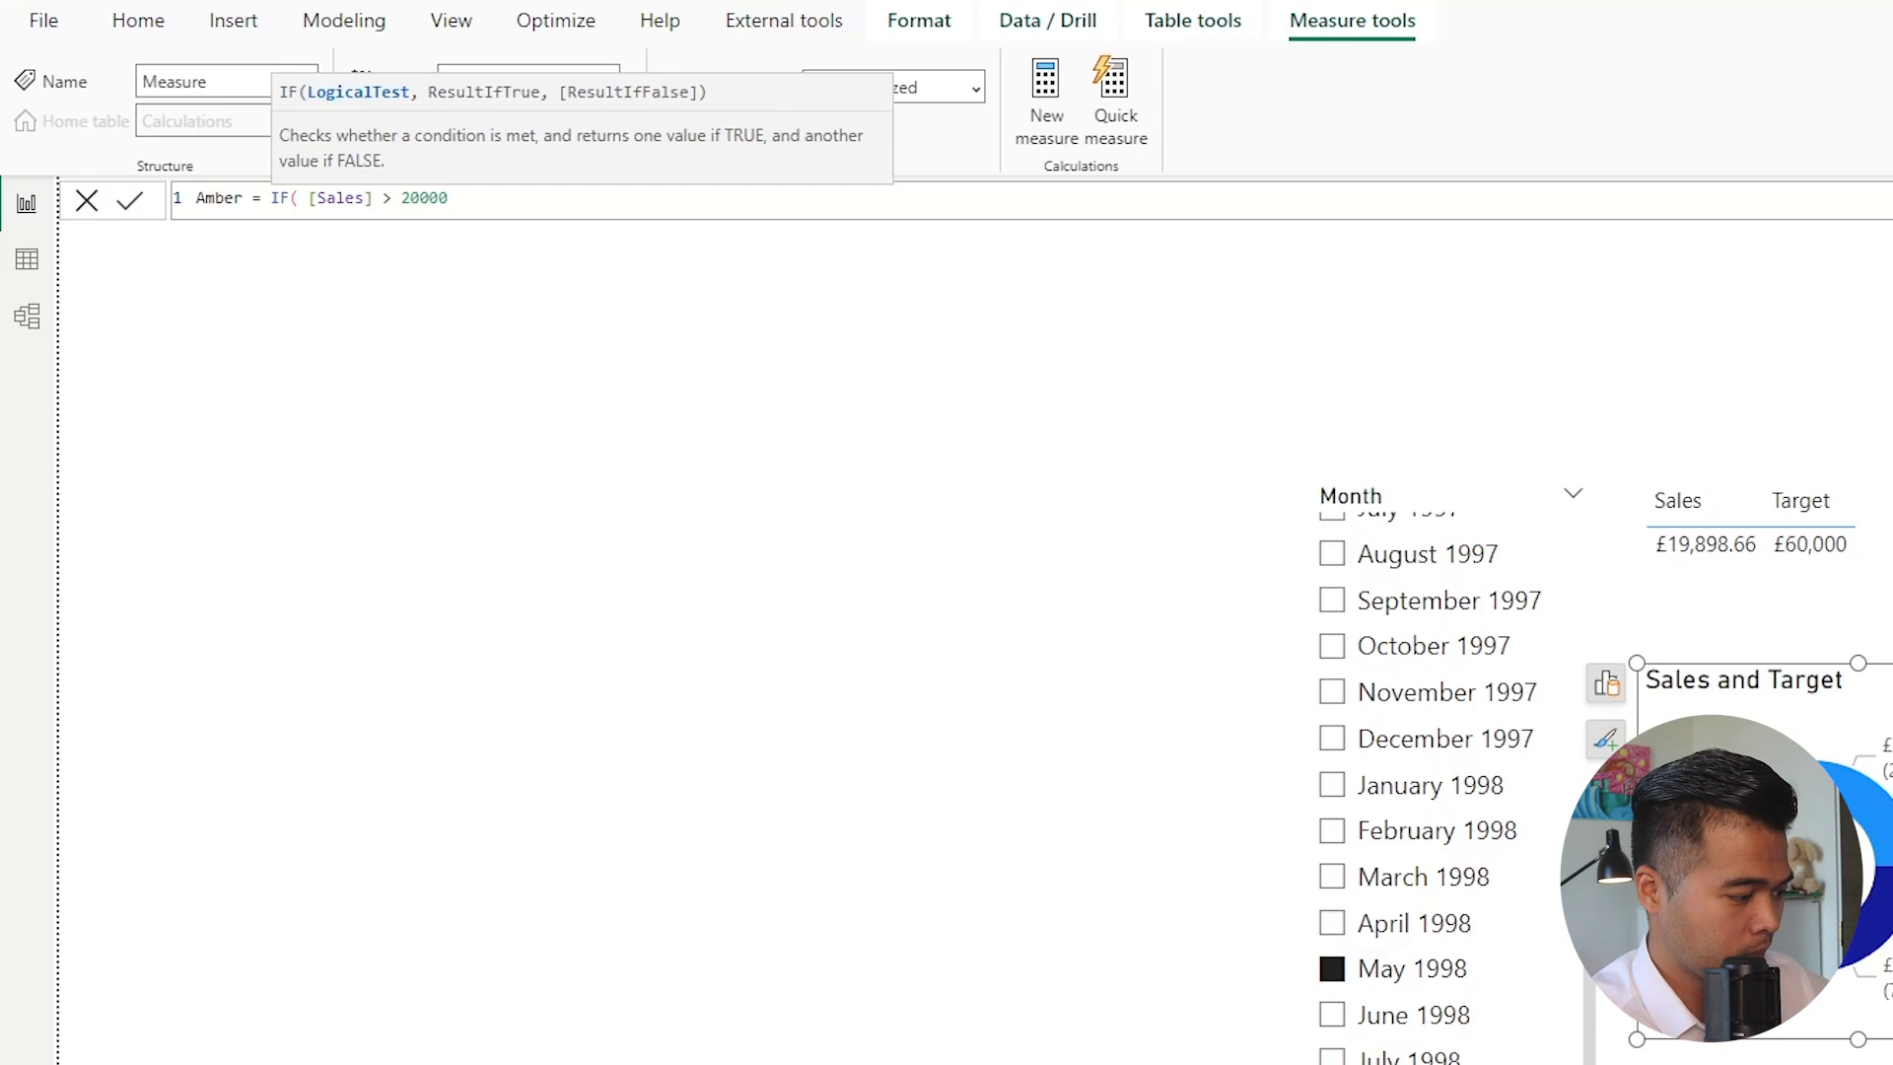
{"action": "type", "text": " && "}
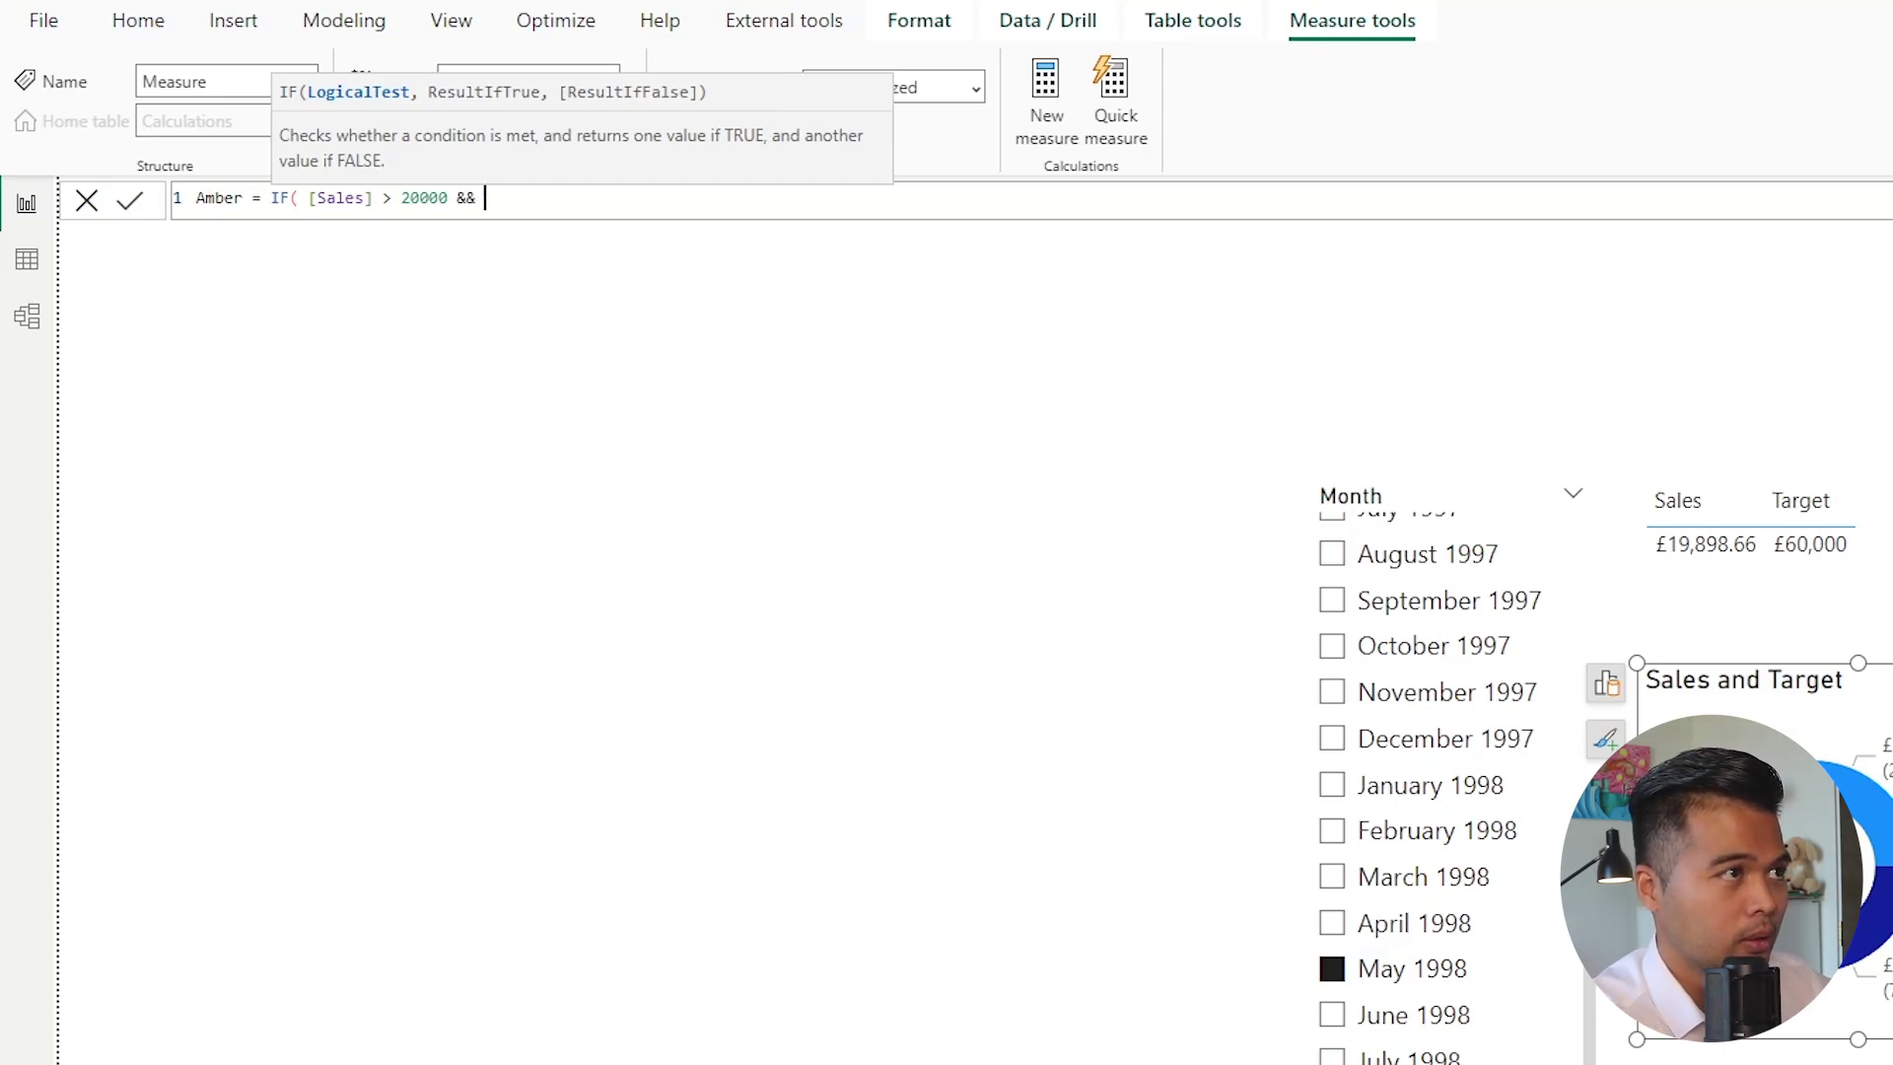
{"action": "type", "text": "[Sales] <="}
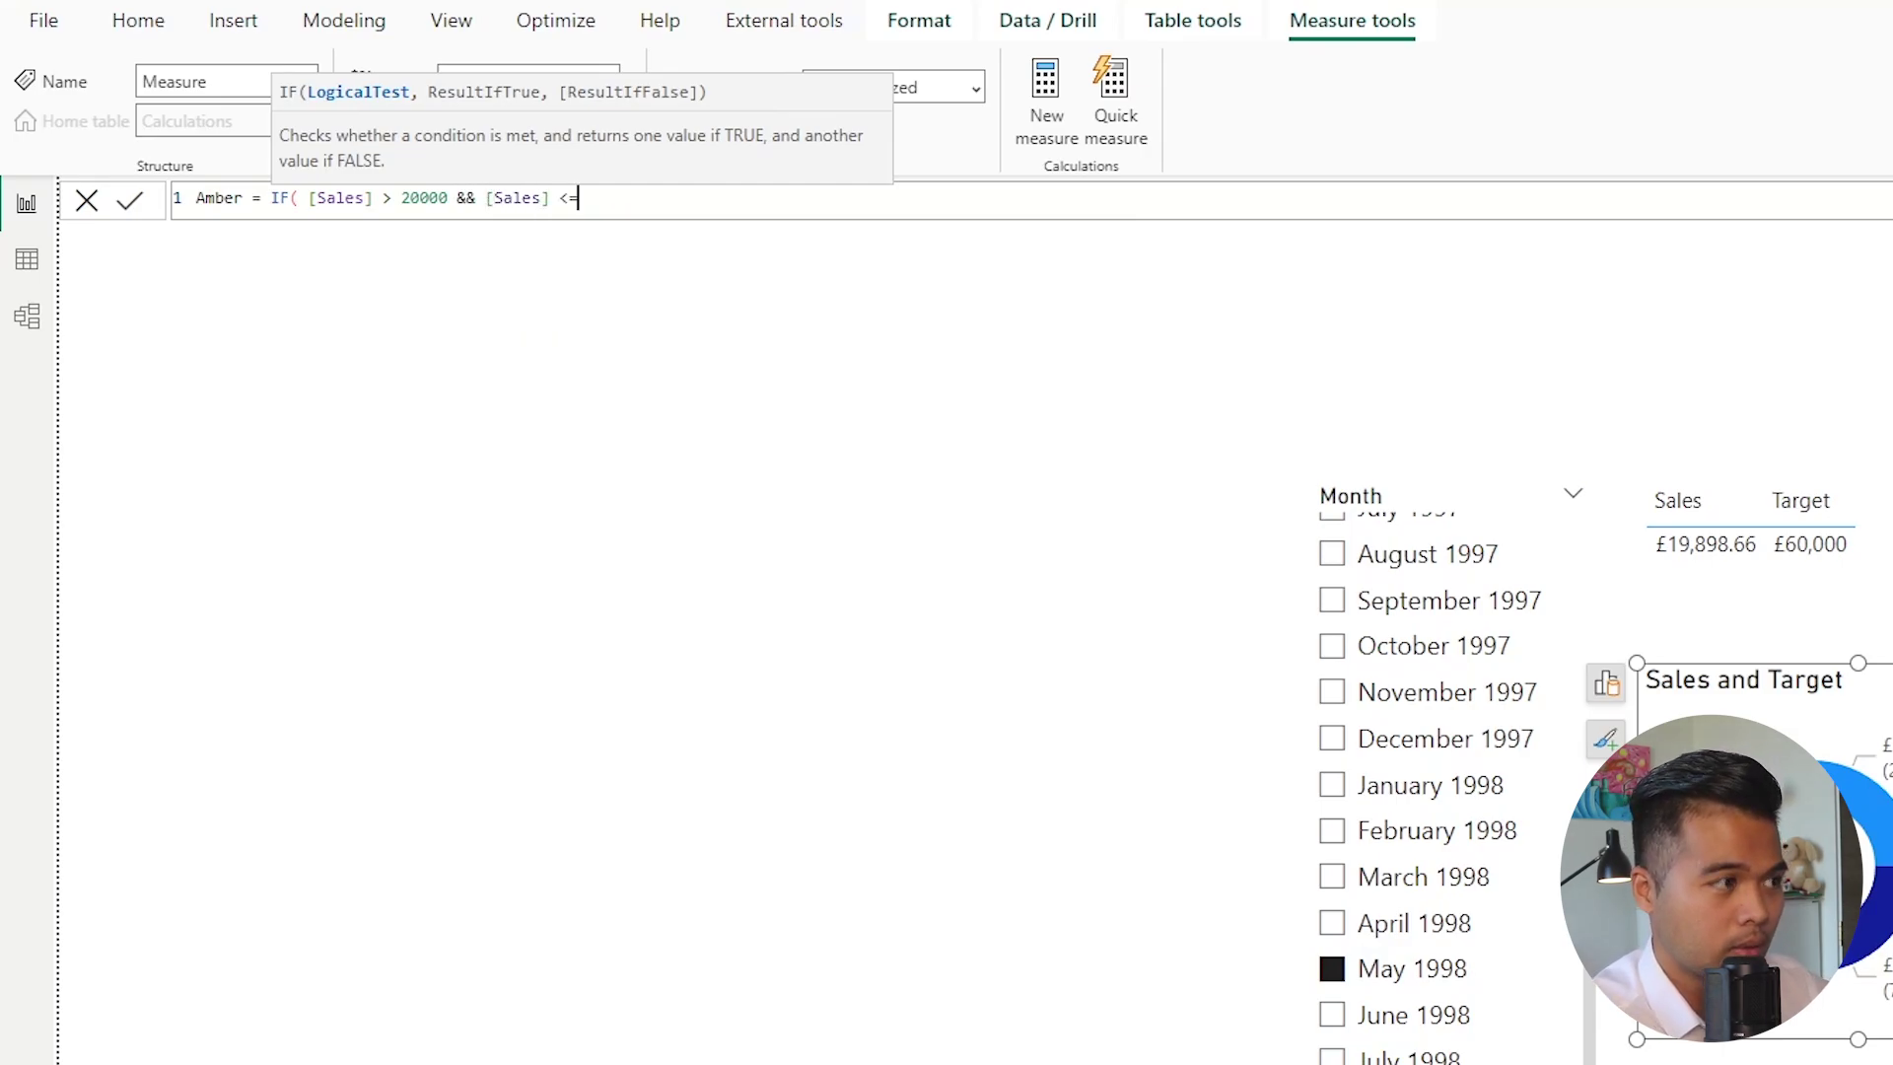
{"action": "type", "text": " 40"}
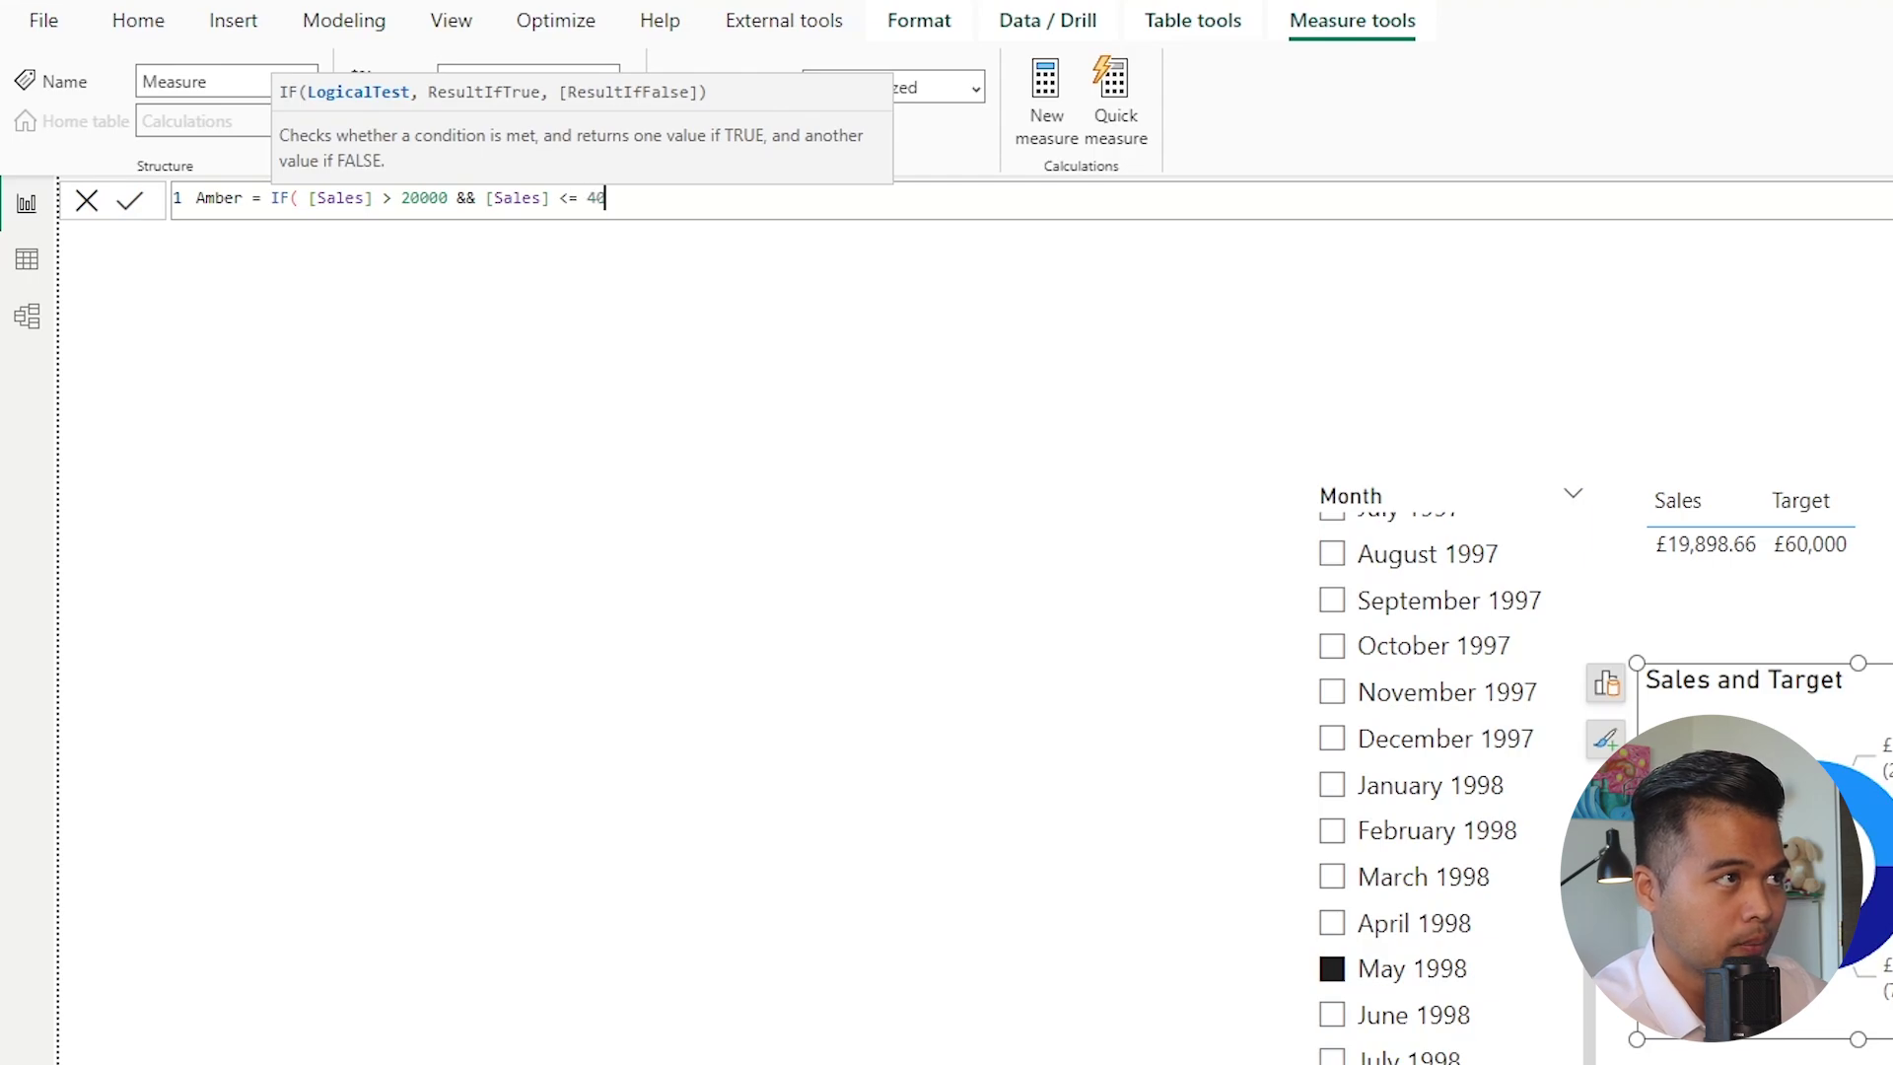
{"action": "type", "text": "000, "}
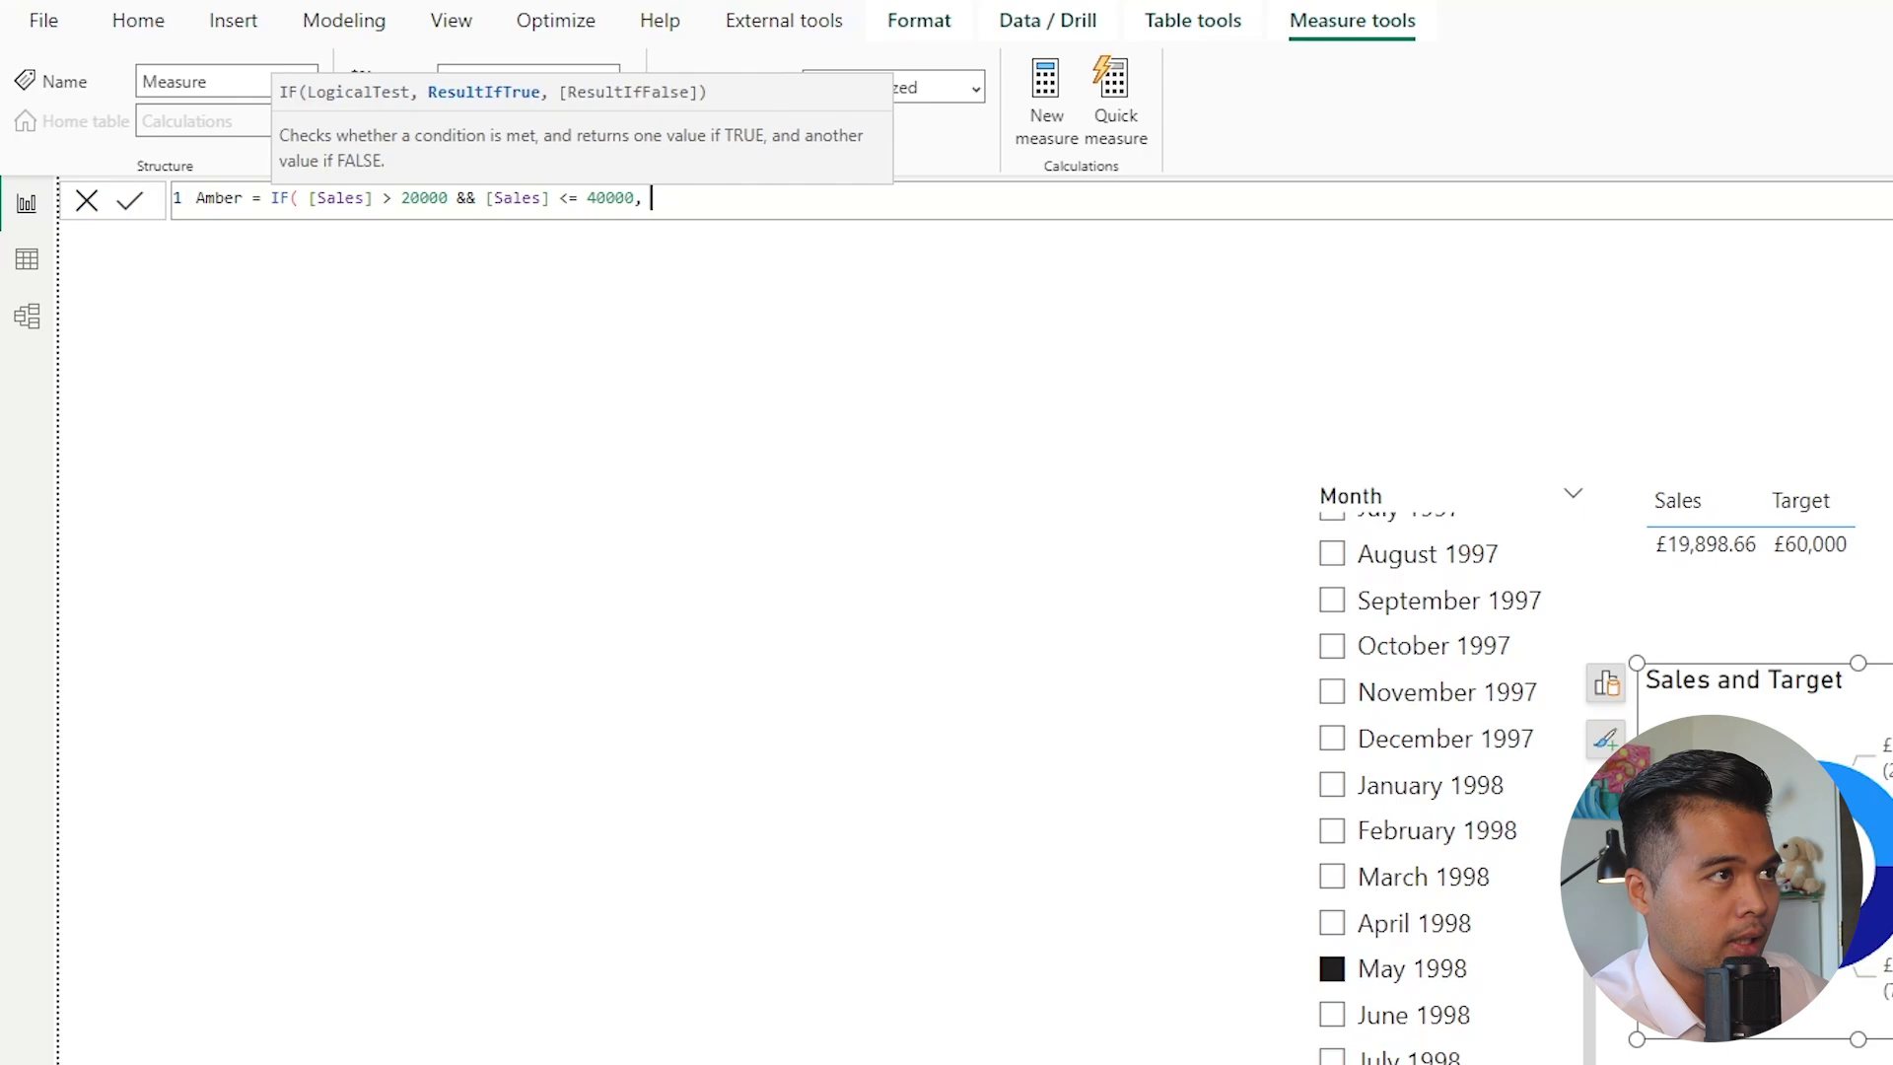
{"action": "type", "text": "[Sales])"}
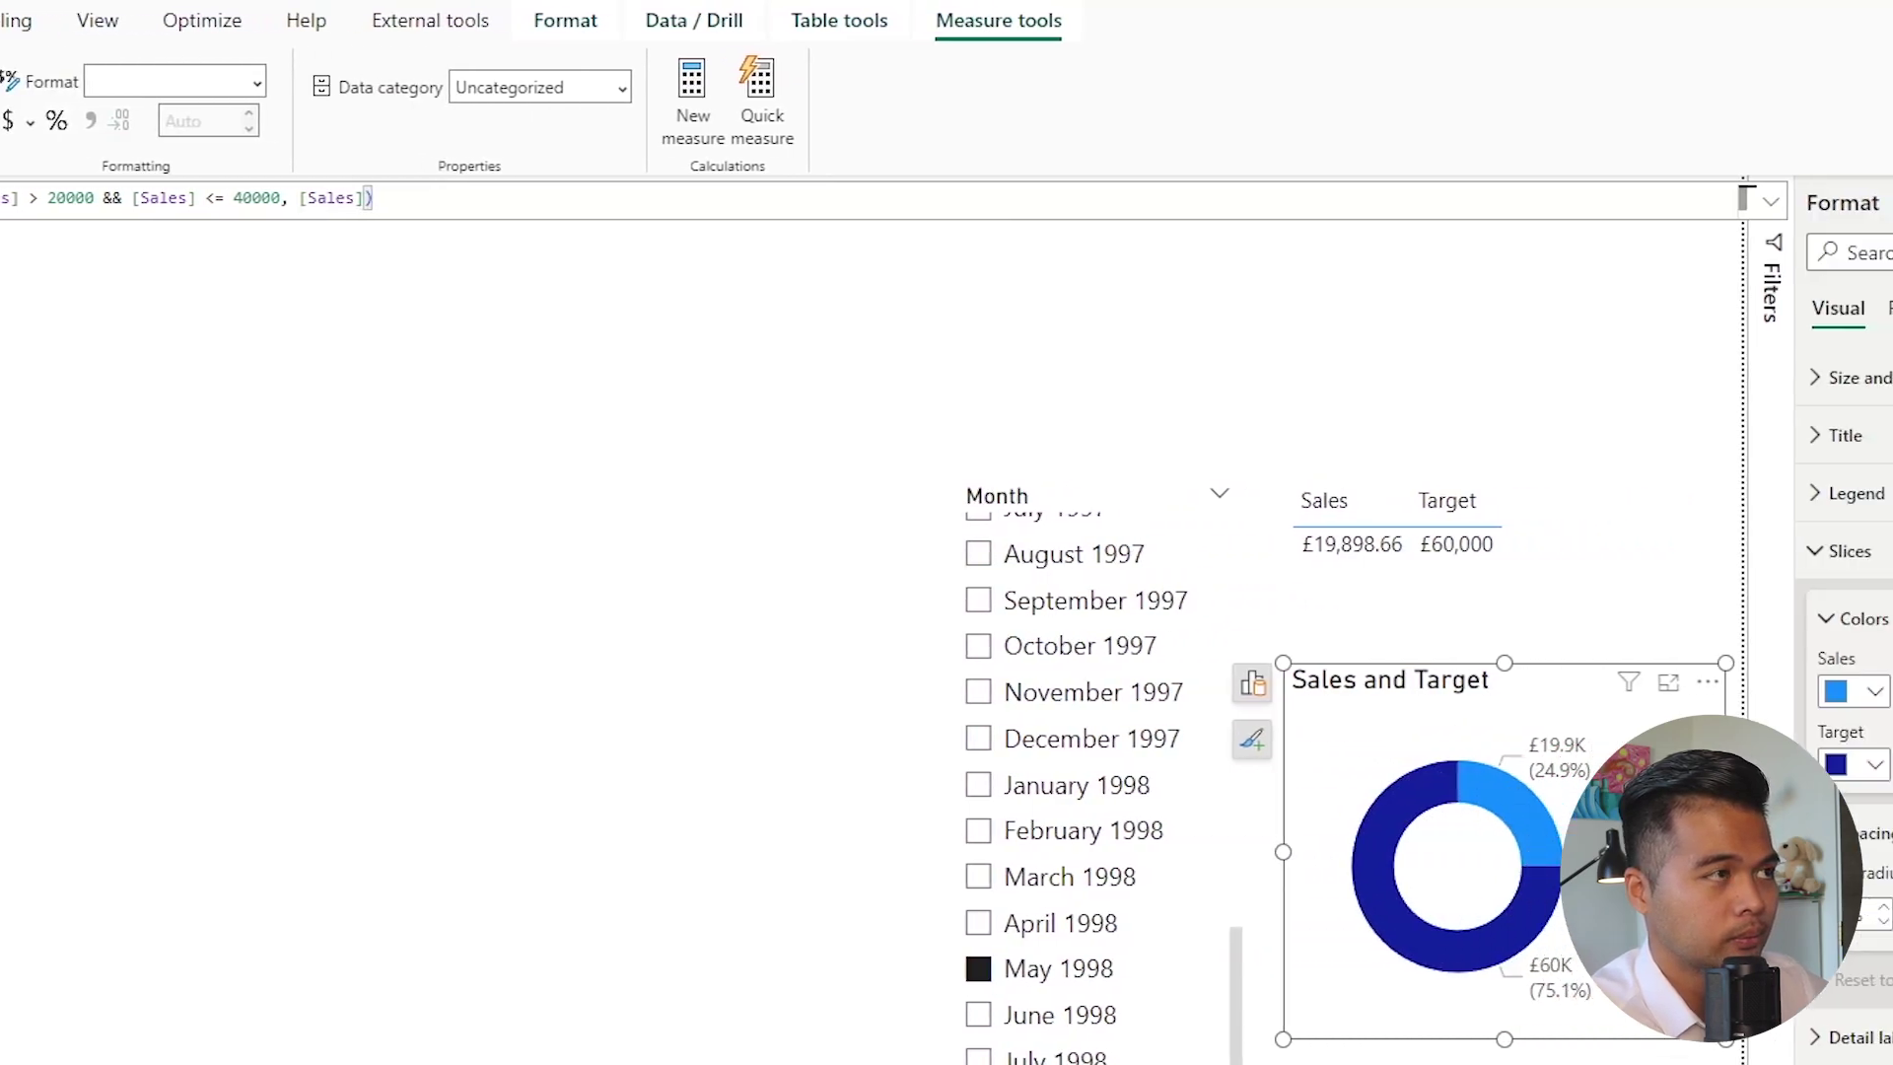
{"action": "key", "text": "Return"}
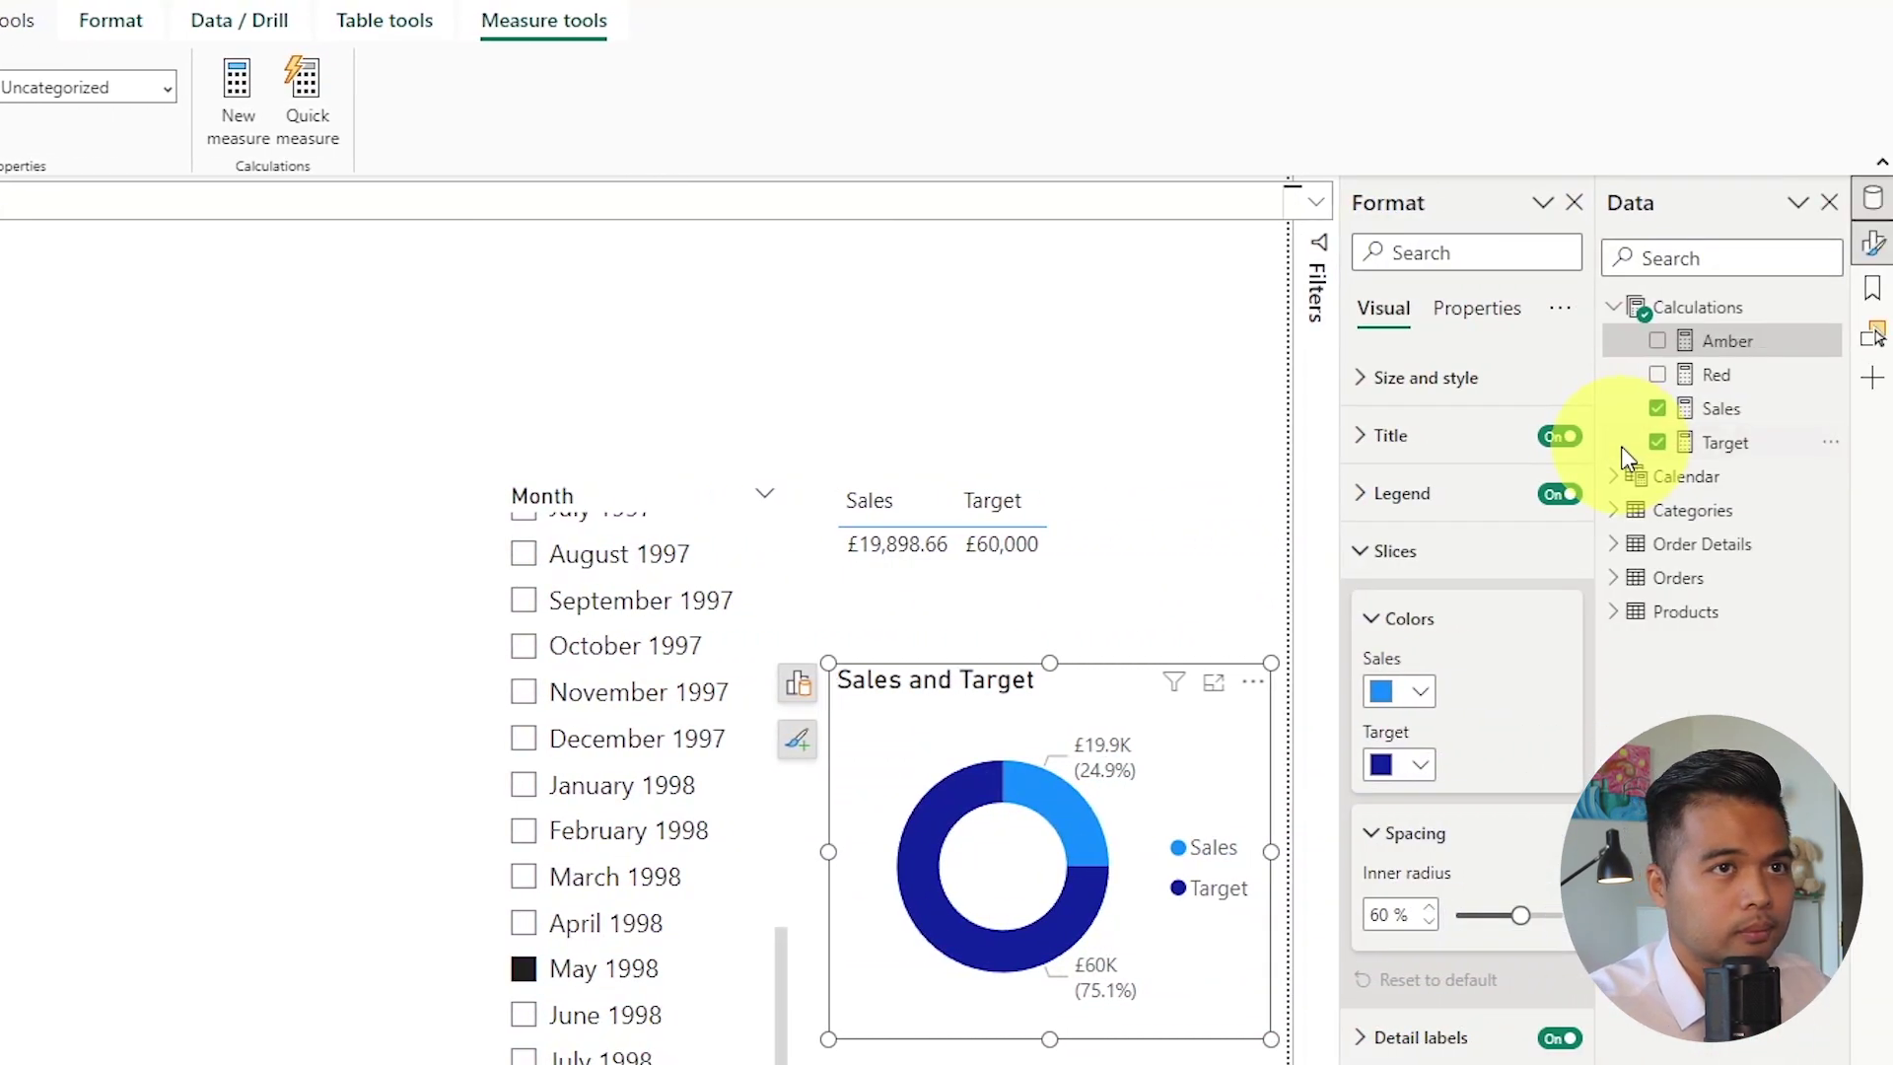
Step: Create the measure Green = IF([Sales] > 40000, IF([Sales] > [Target], [Target], [Sales]))
{"action": "right_click", "coordinate": [1671, 310]}
{"action": "left_click", "coordinate": [1587, 350]}
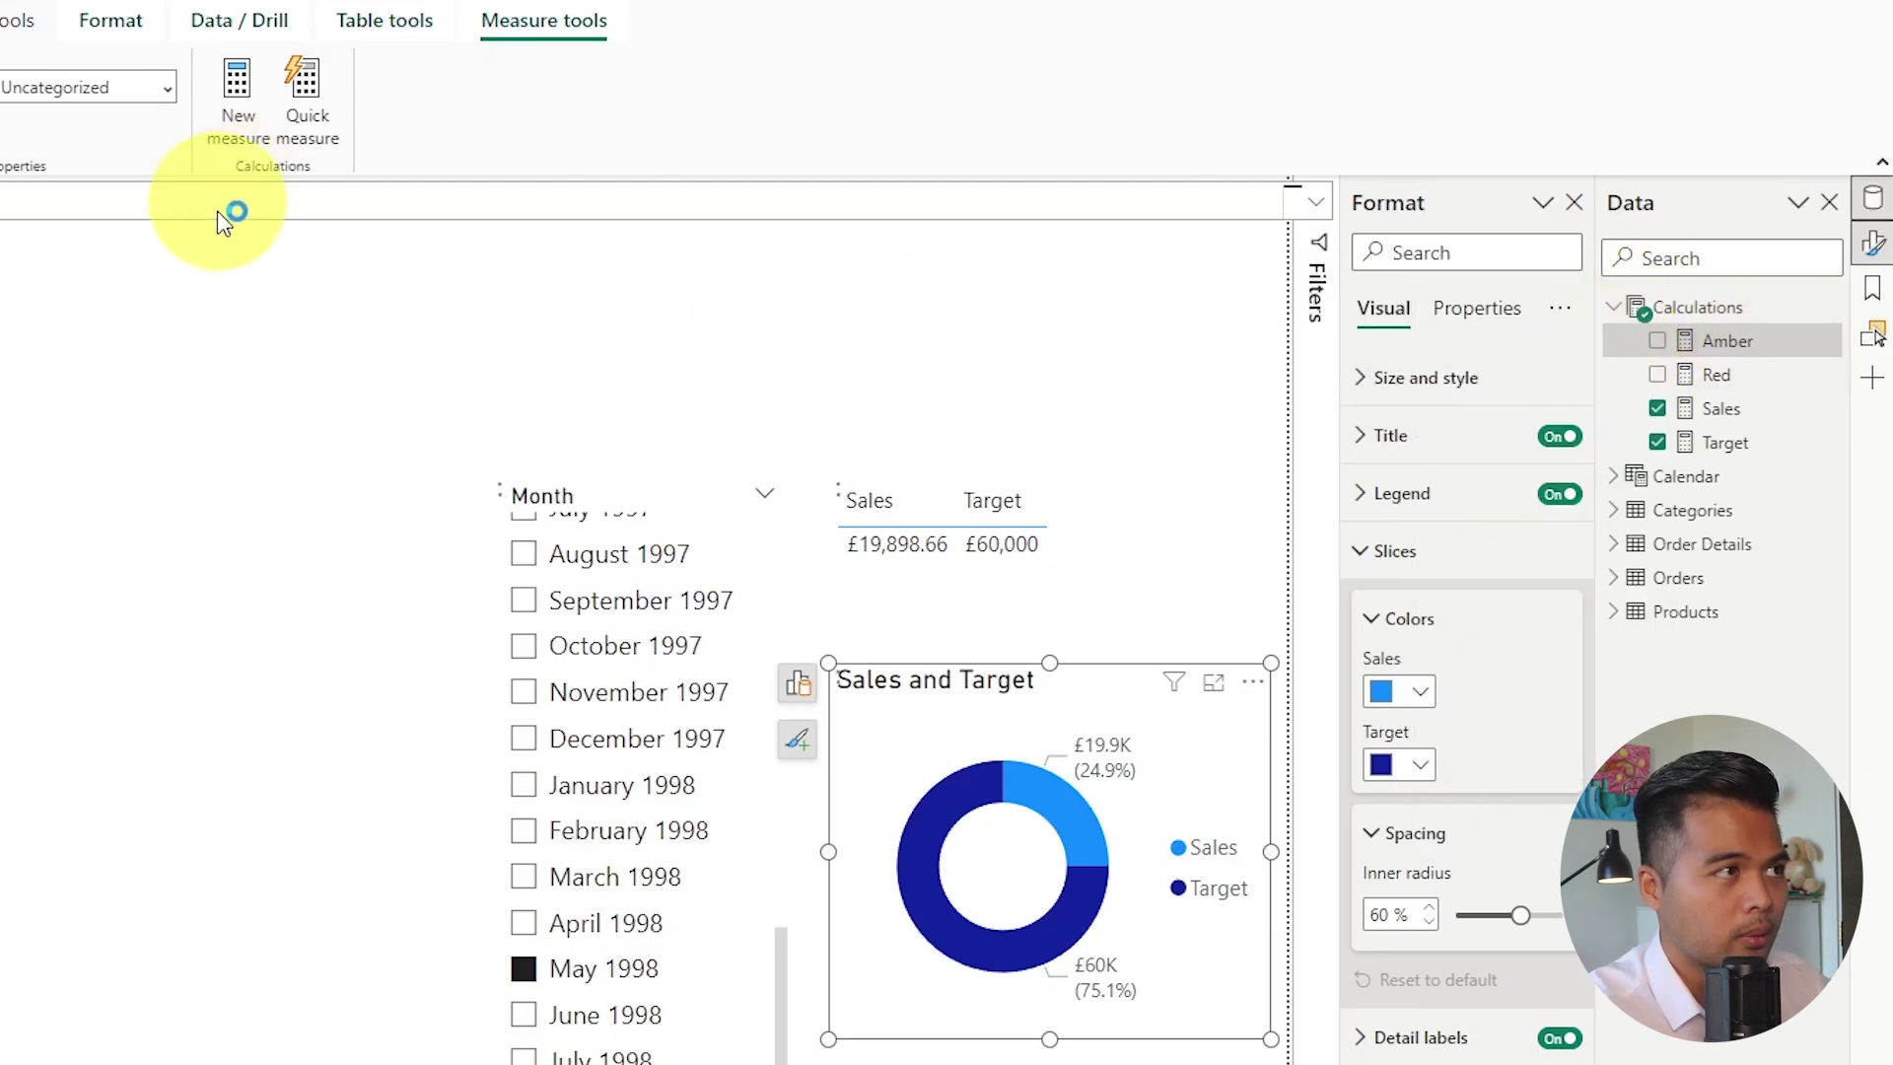
{"action": "type", "text": "Green "}
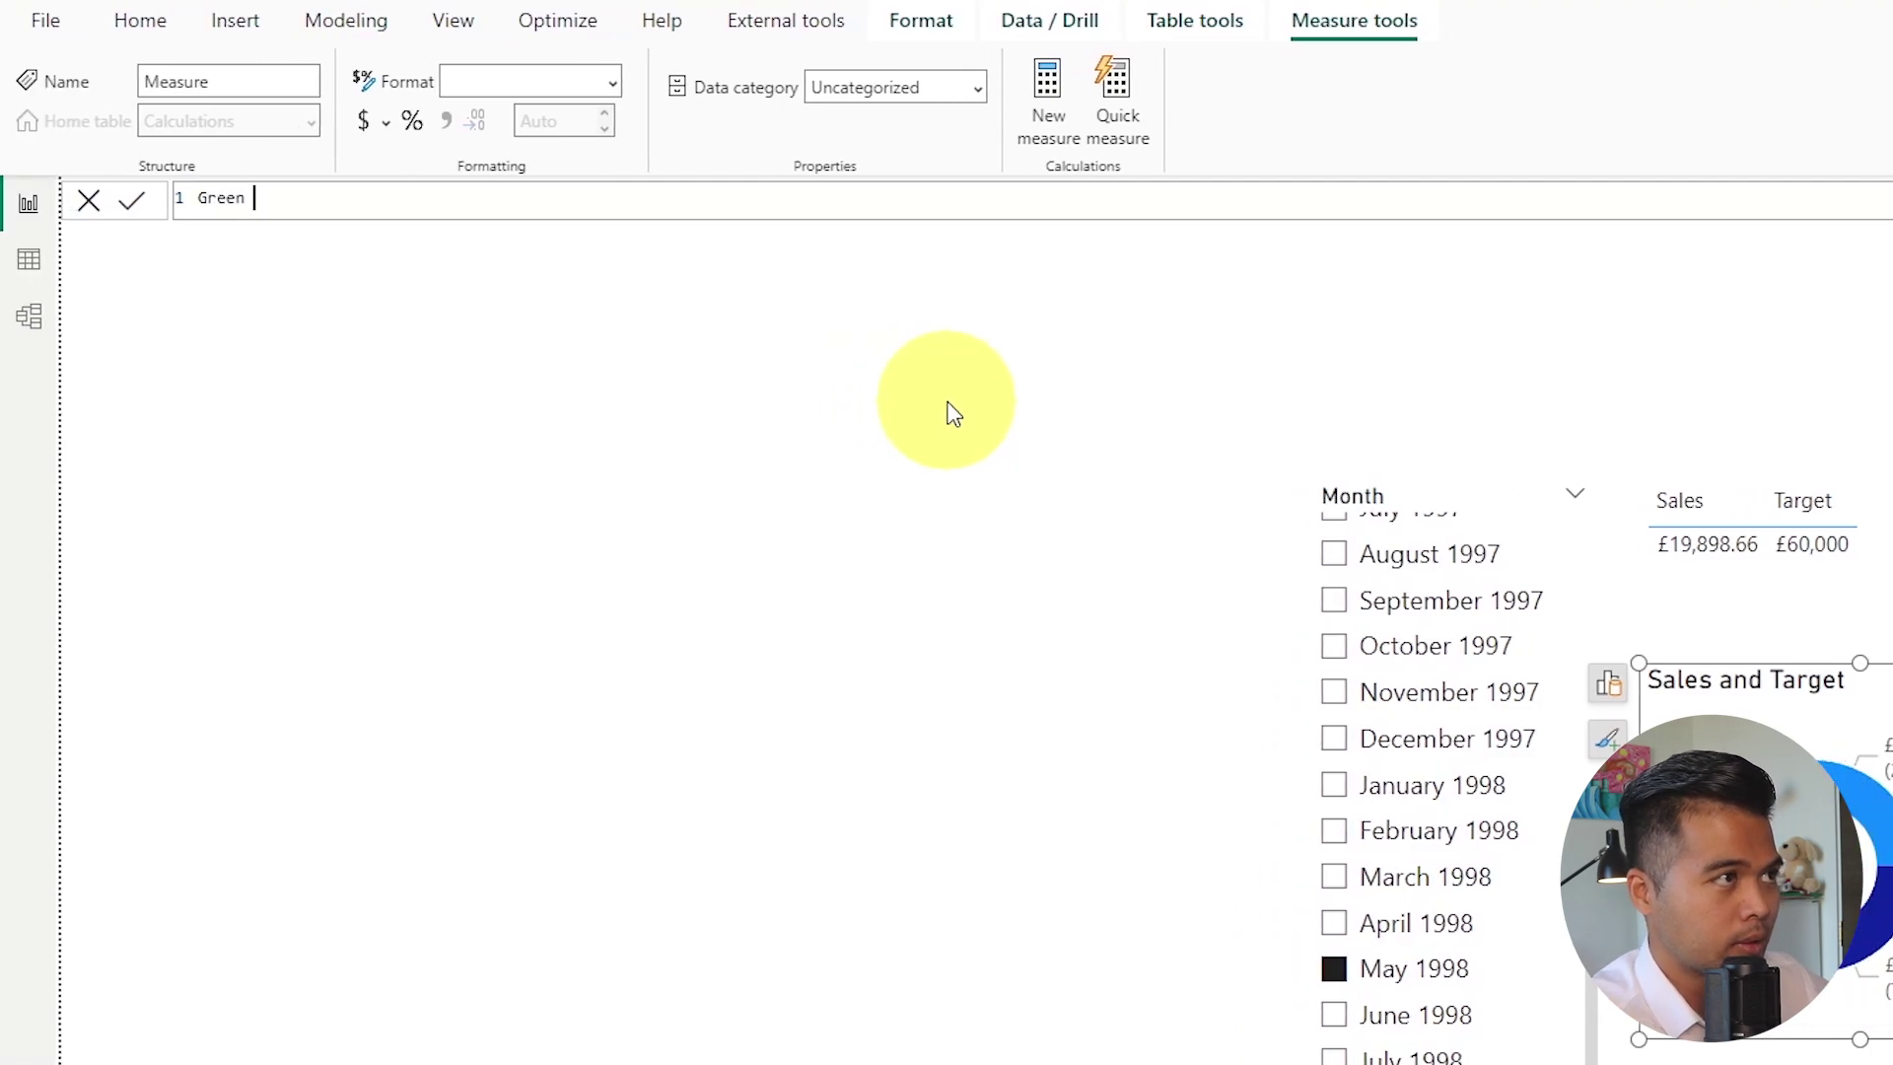
{"action": "type", "text": "= IF("}
{"action": "type", "text": "[Sales] "}
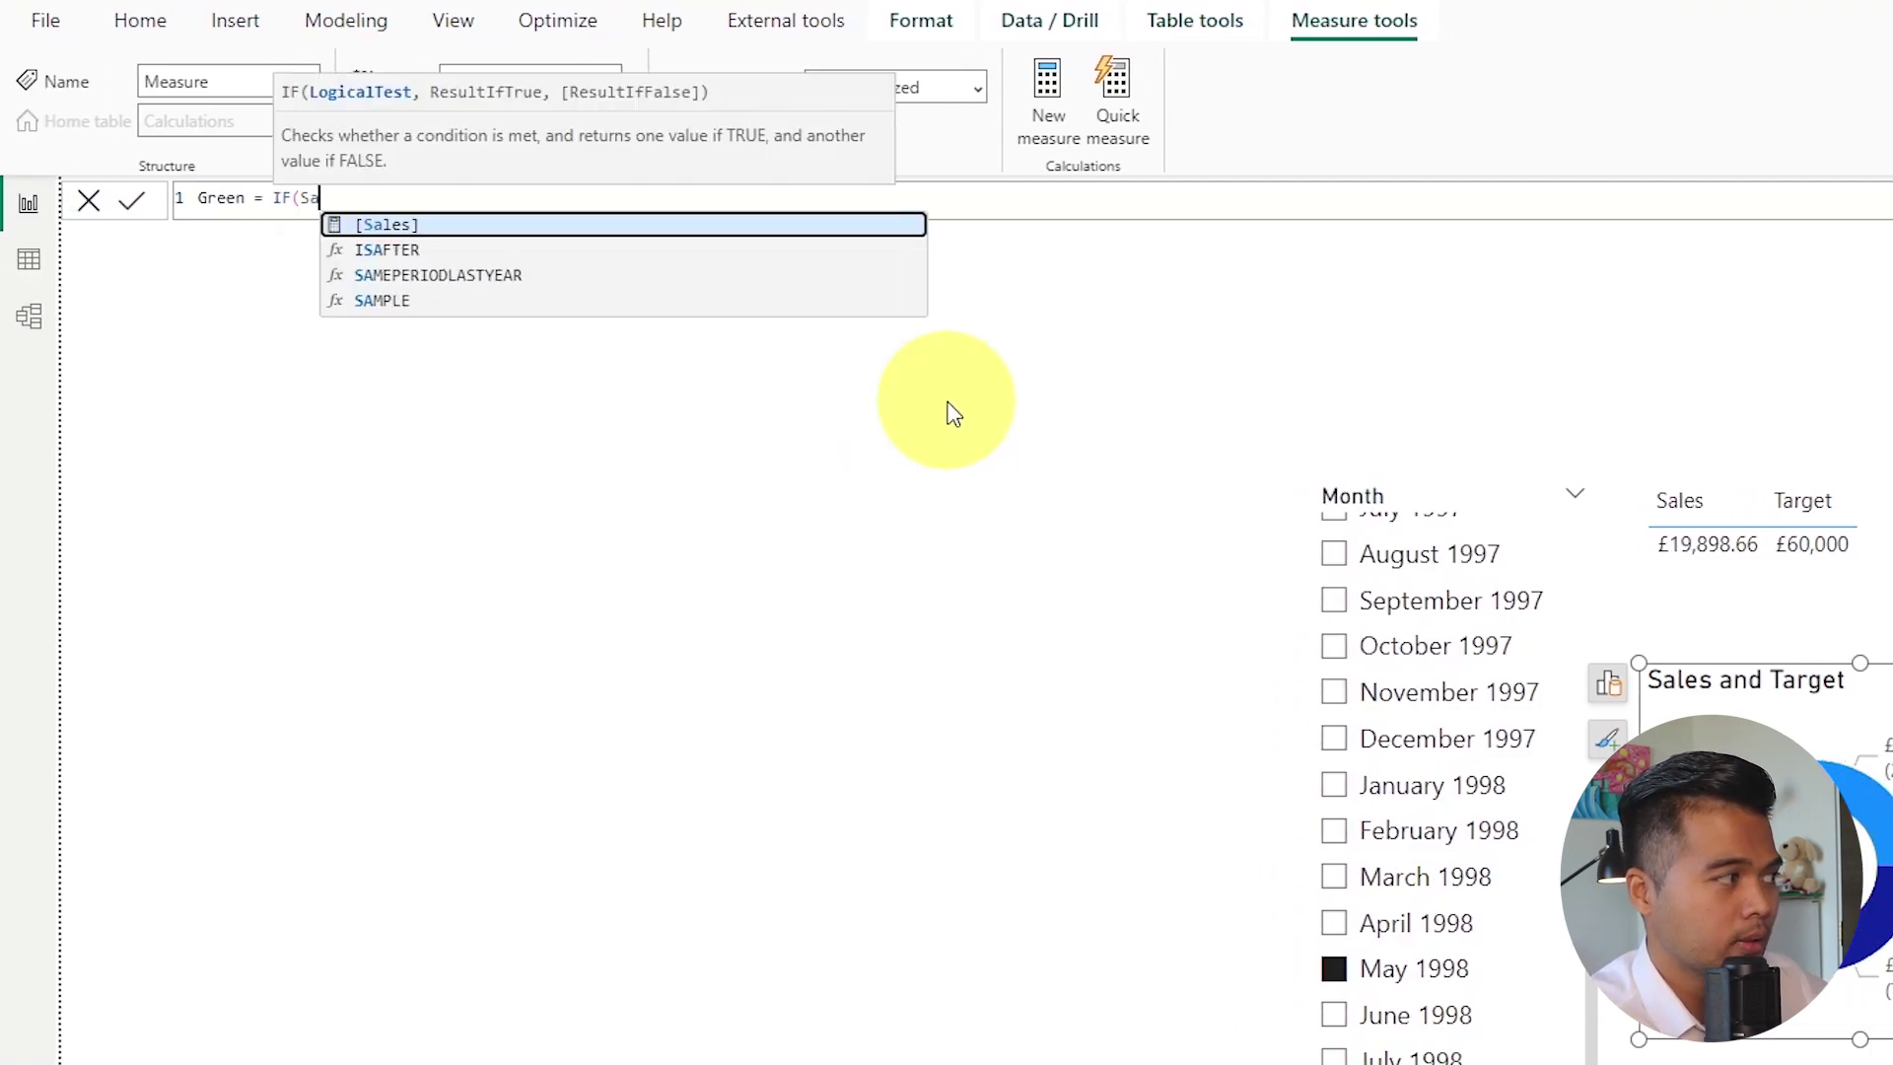
{"action": "type", "text": "> "}
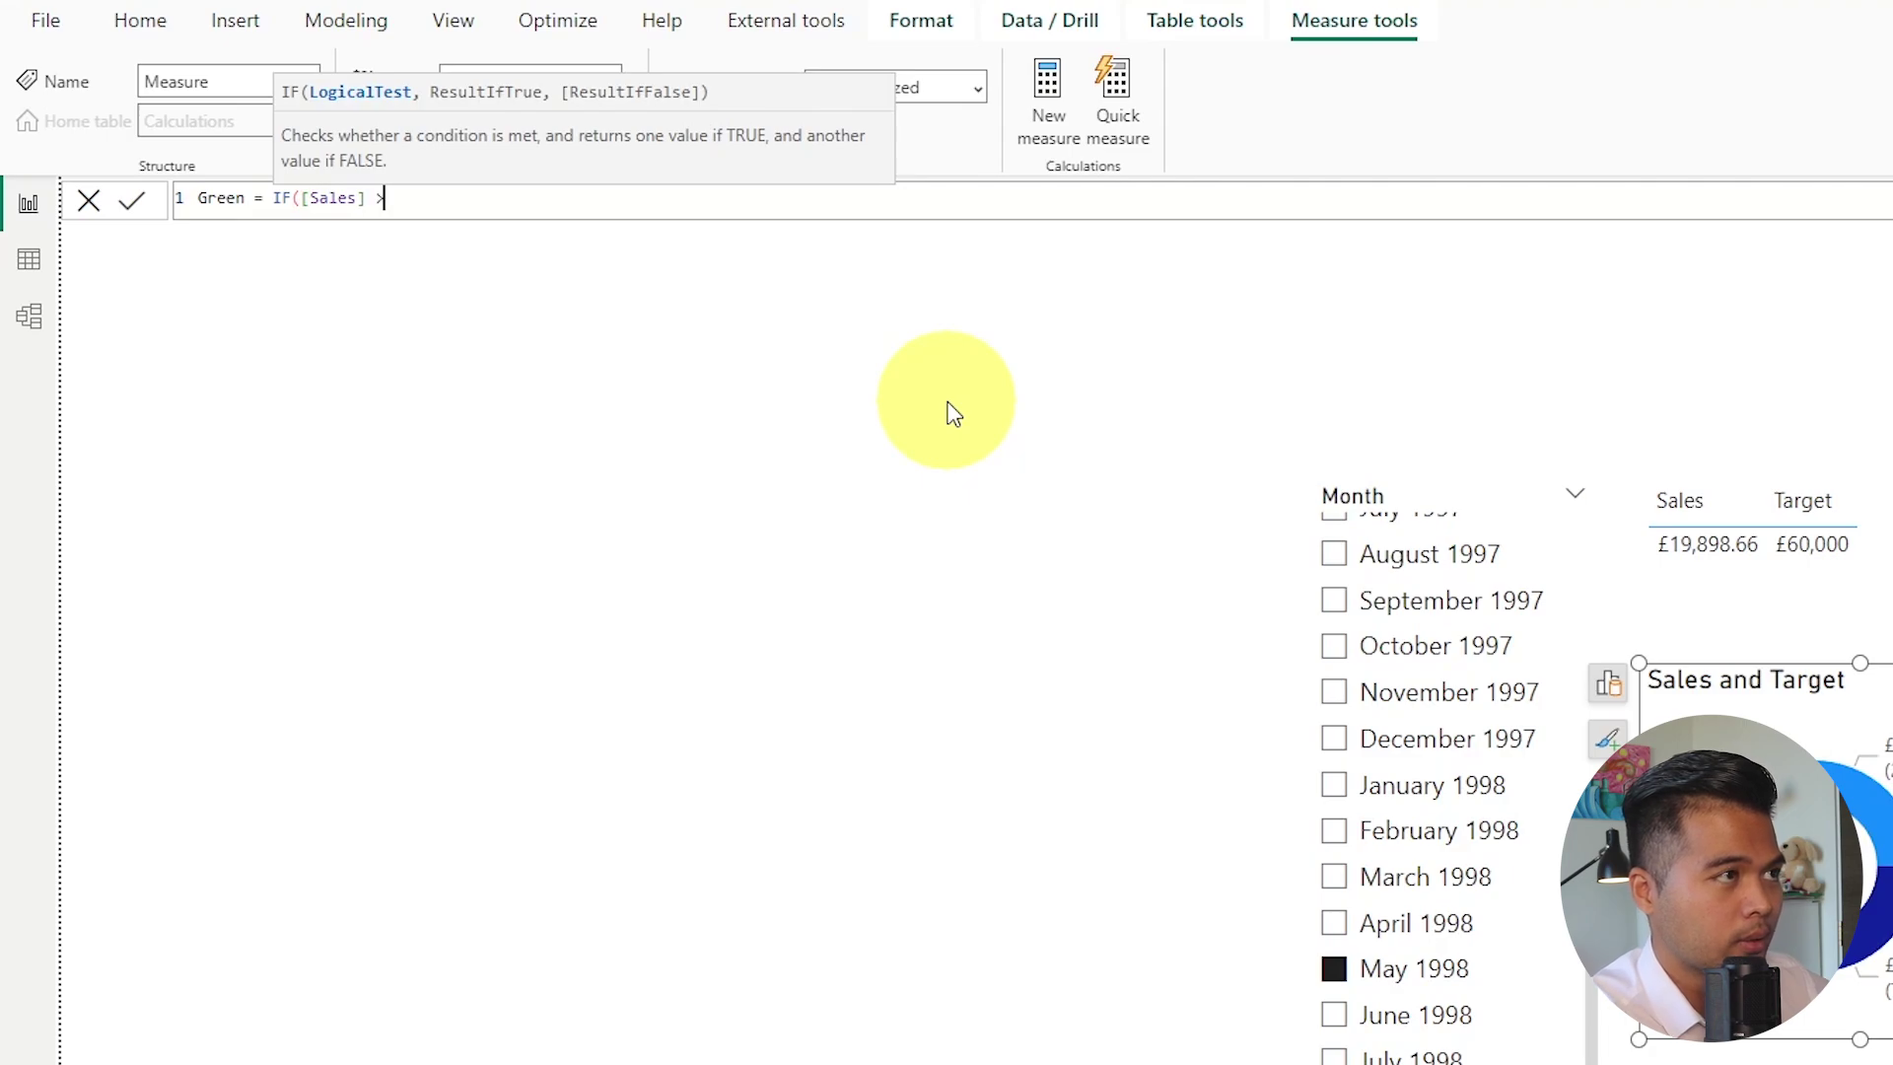
{"action": "type", "text": "40"}
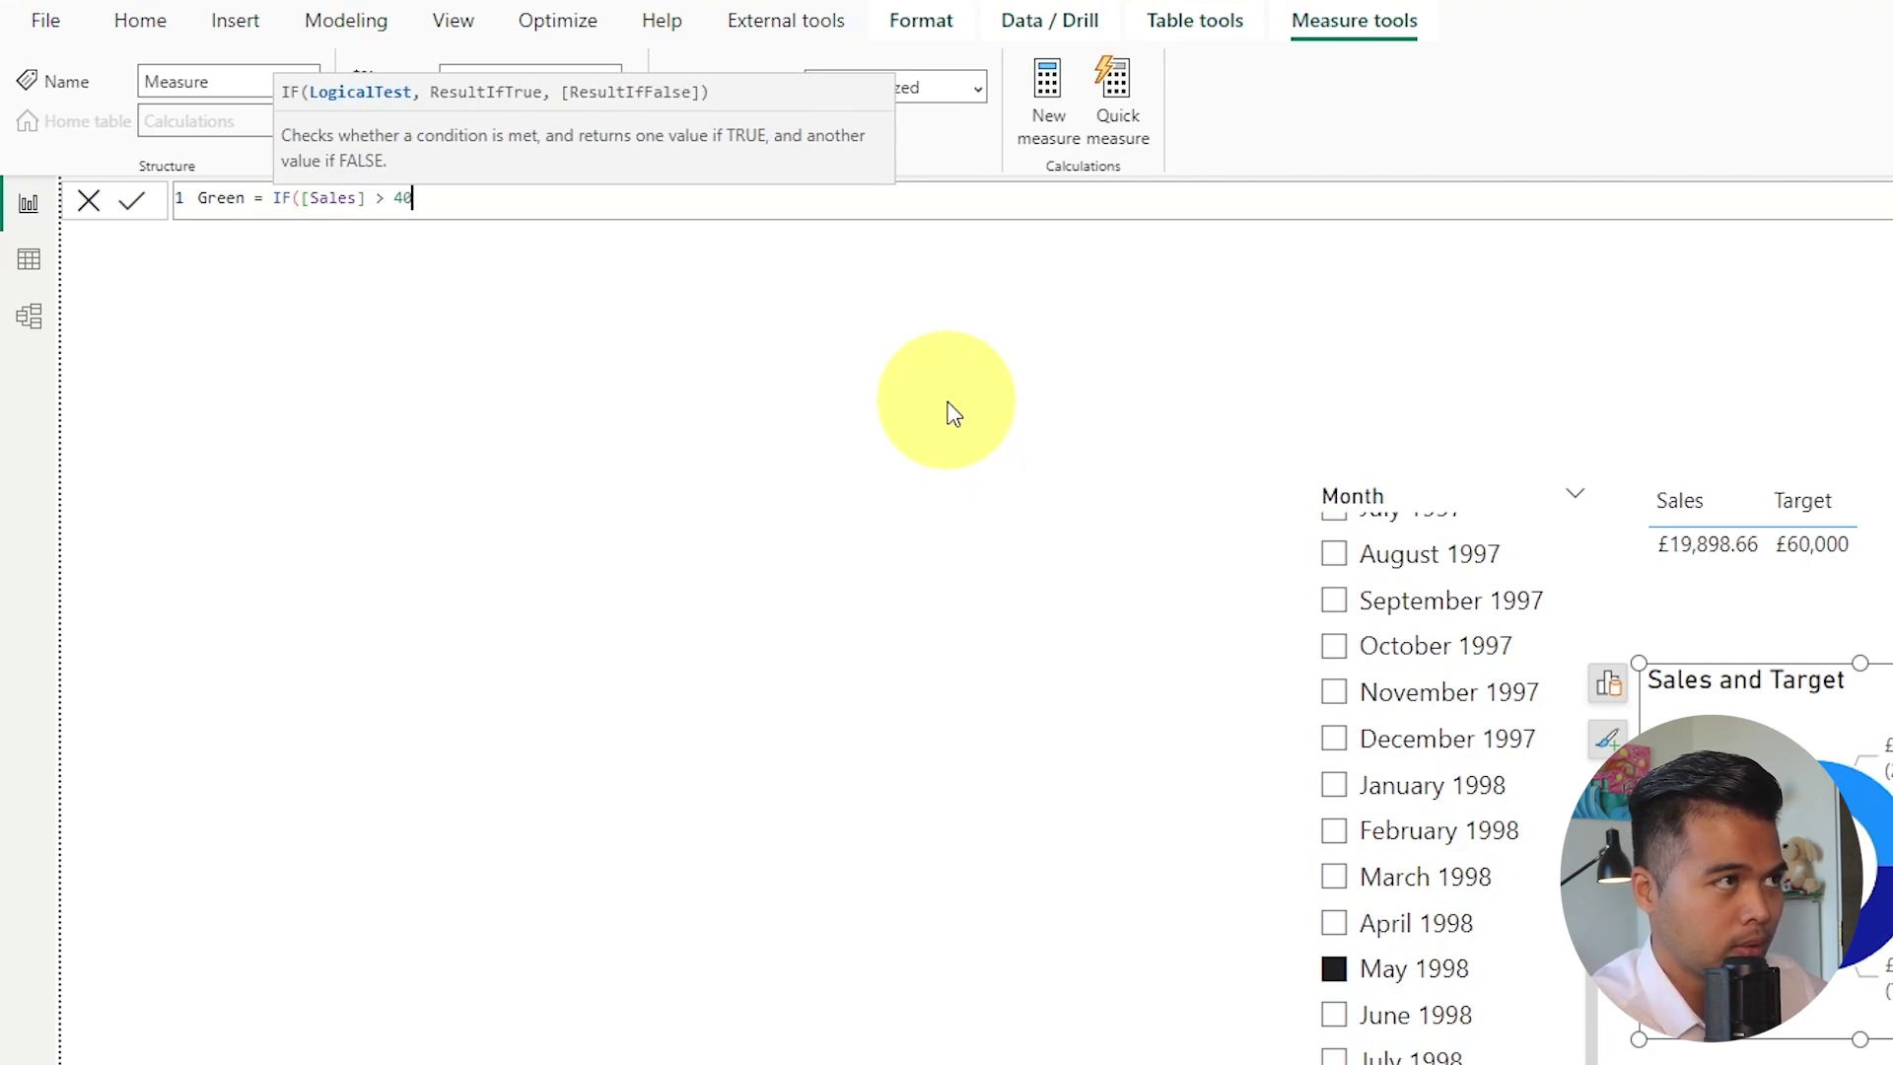
{"action": "type", "text": "000,"}
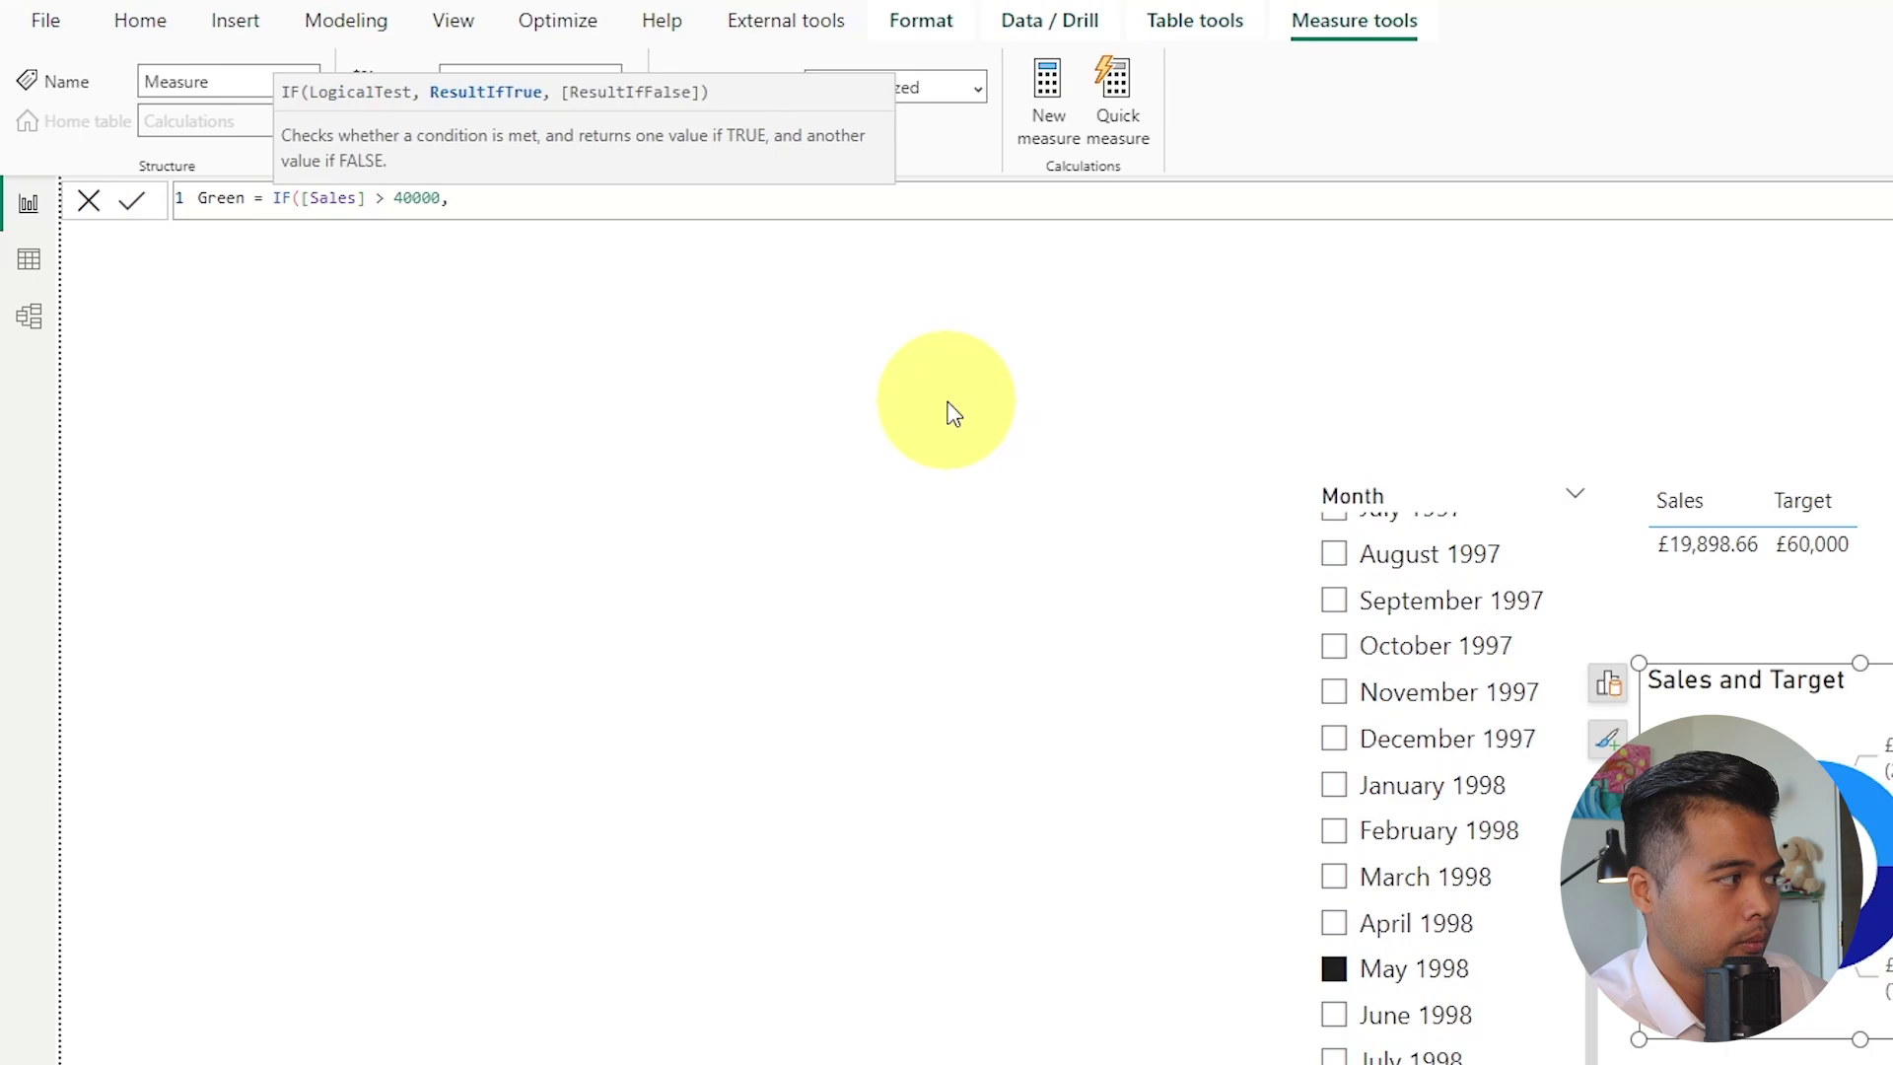
{"action": "type", "text": " [Sales]"}
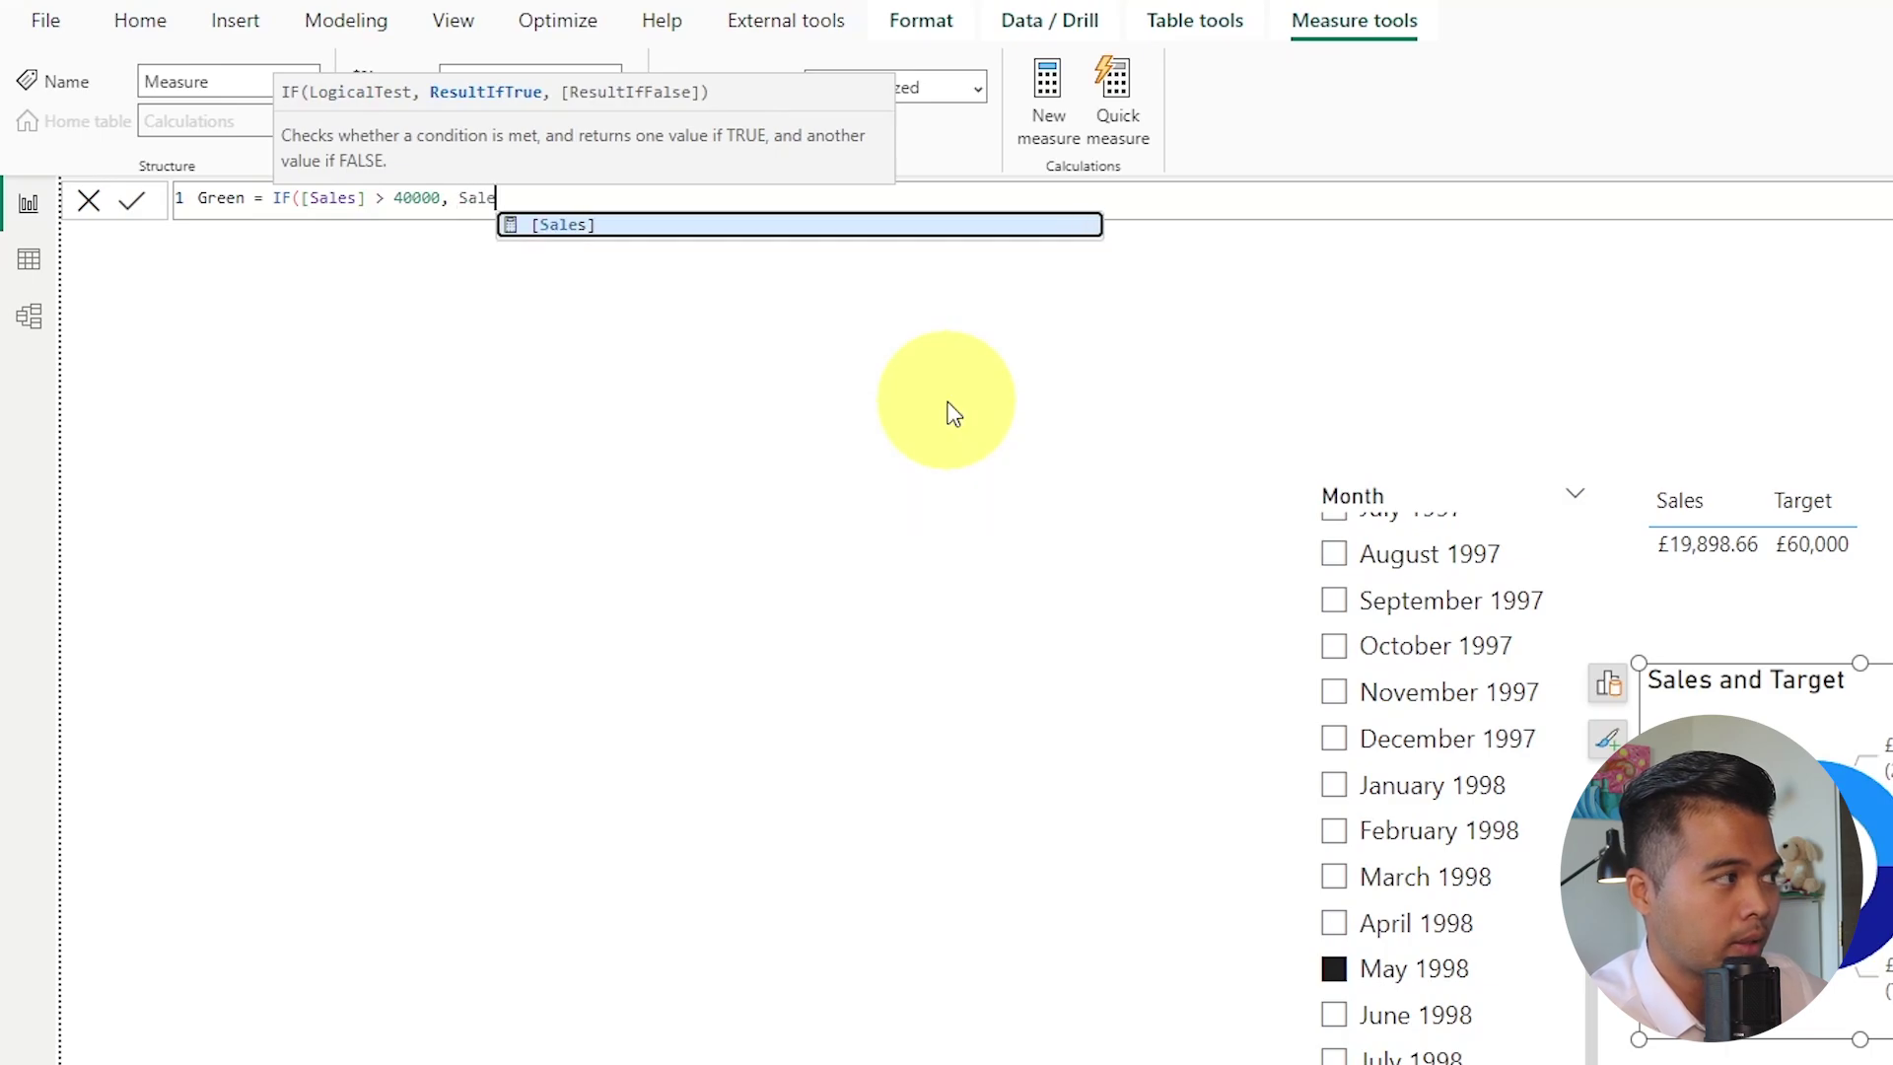
{"action": "type", "text": ")"}
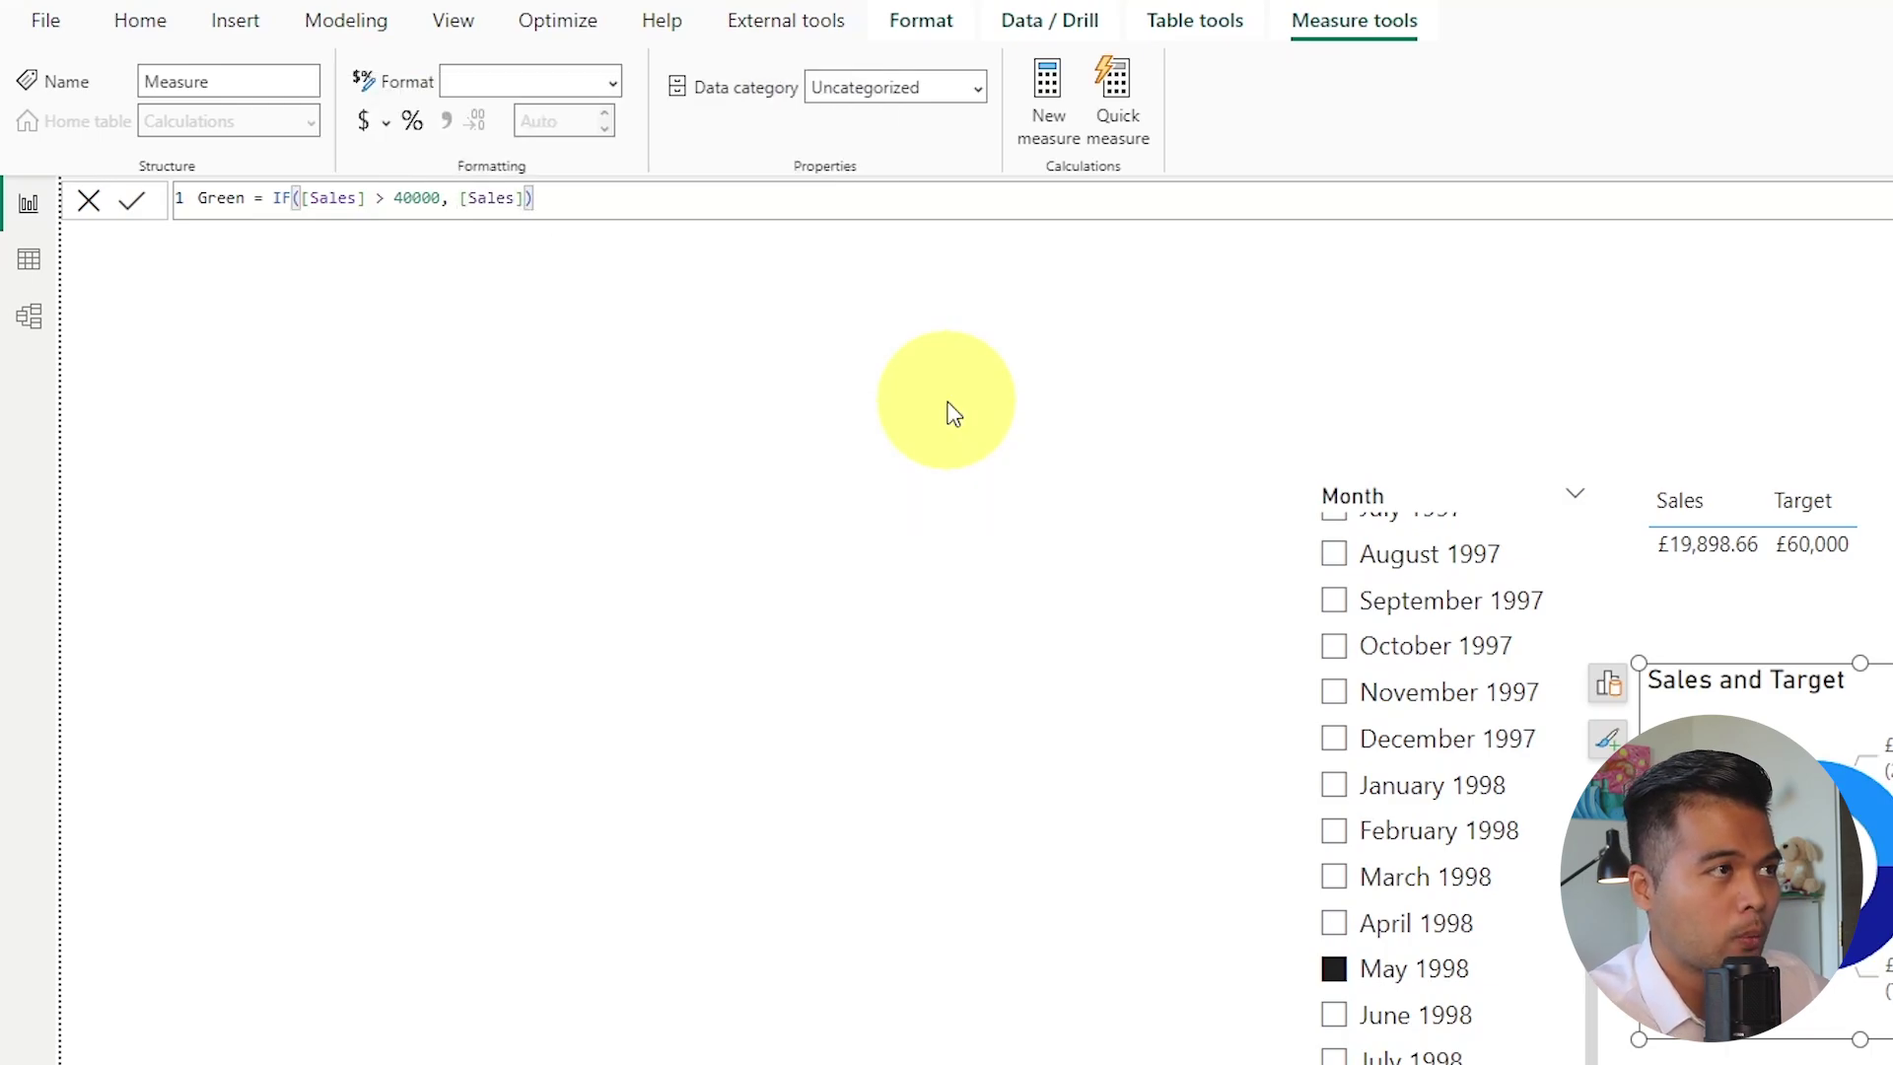
{"action": "key", "text": "Left"}
{"action": "key", "text": "shift+Left"}
{"action": "key", "text": "shift+Left"}
{"action": "key", "text": "shift+Left"}
{"action": "key", "text": "shift+Left"}
{"action": "key", "text": "shift+Left"}
{"action": "key", "text": "shift+Left"}
{"action": "key", "text": "shift+Left"}
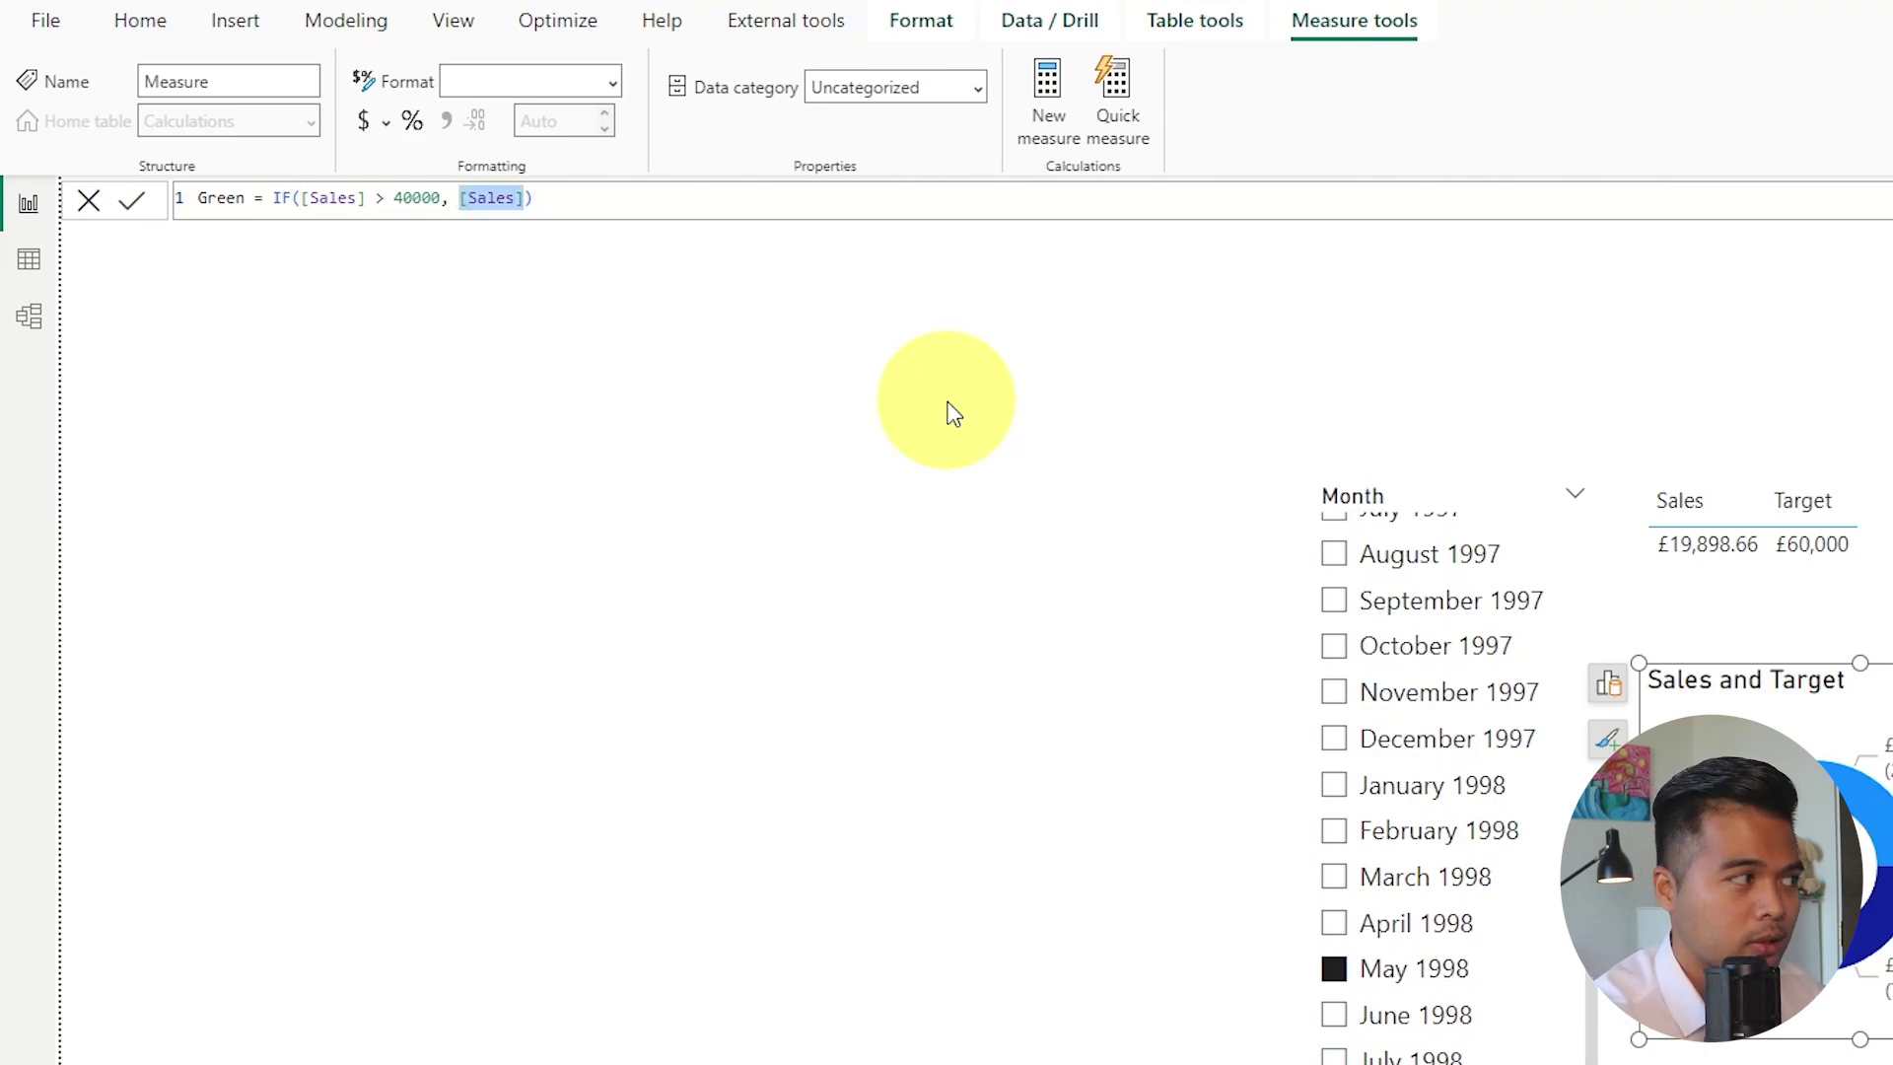
{"action": "type", "text": "IF("}
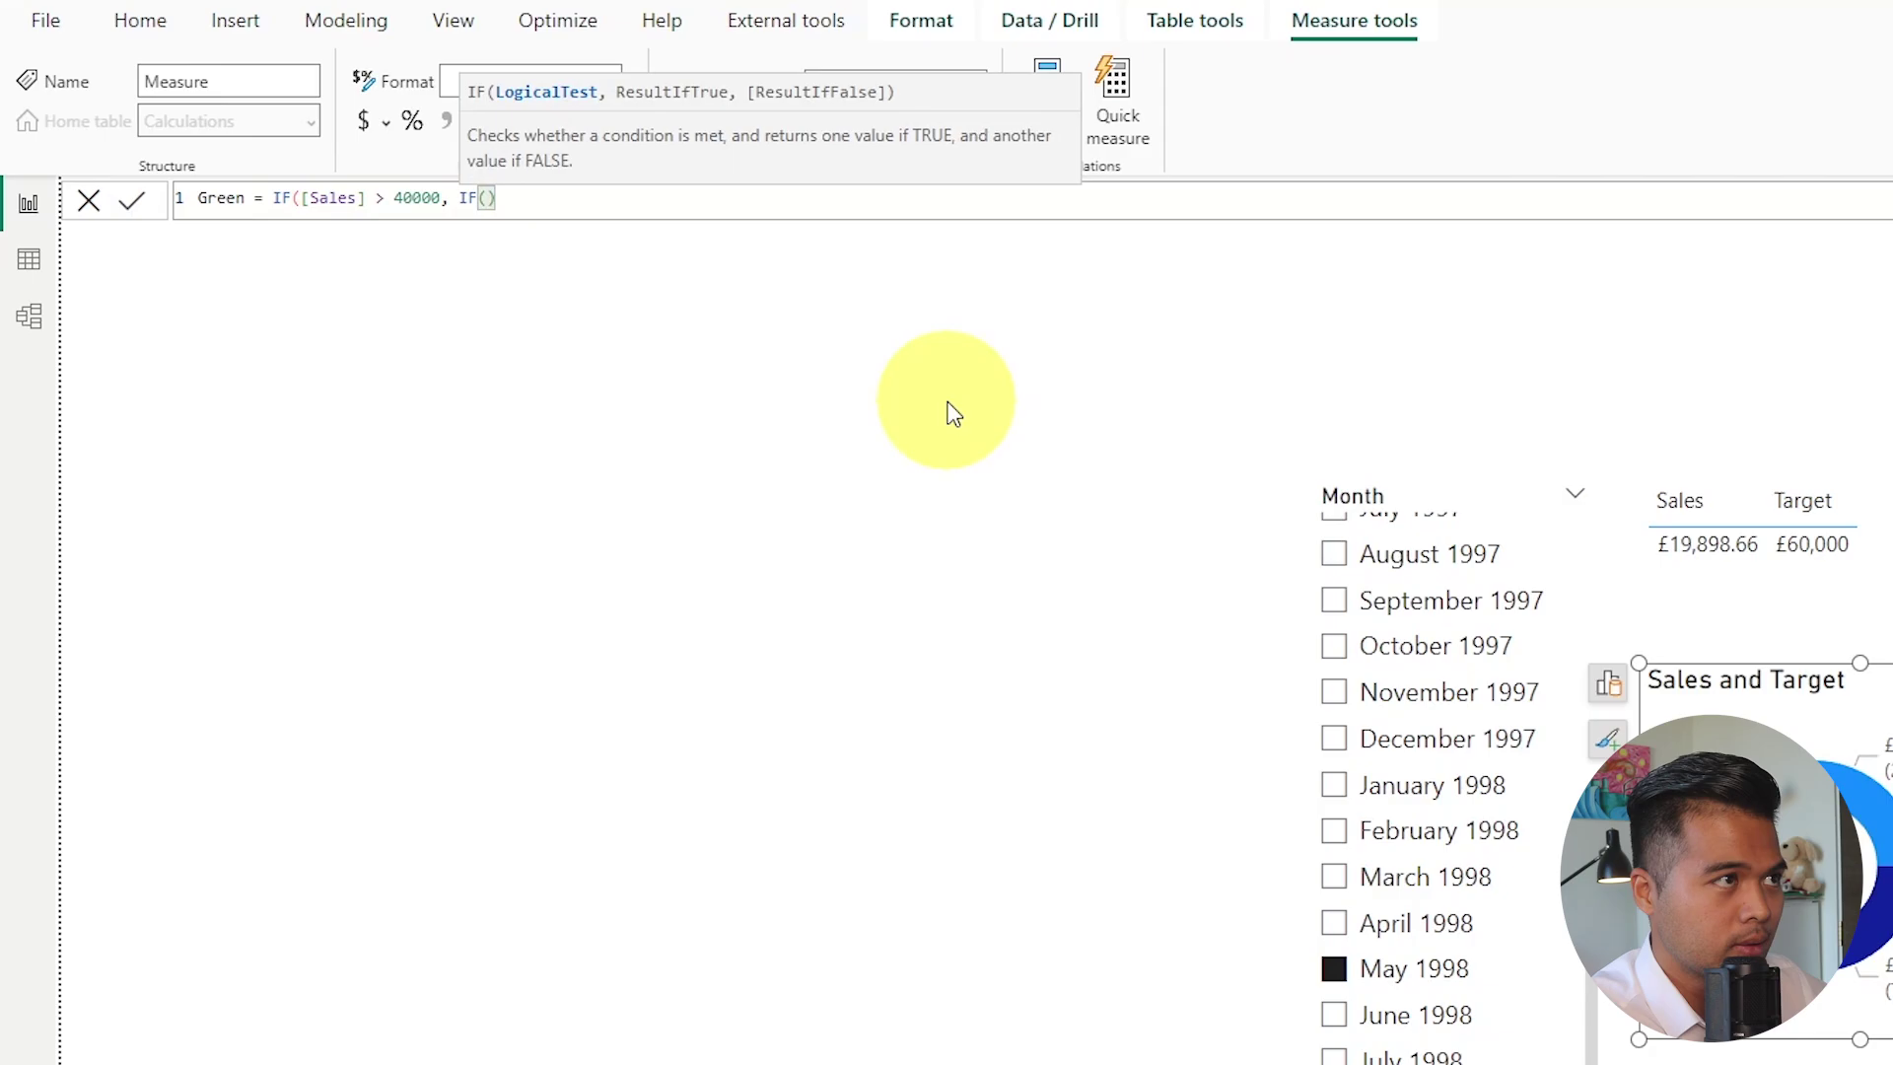
{"action": "type", "text": "[Sales] > [Ta"}
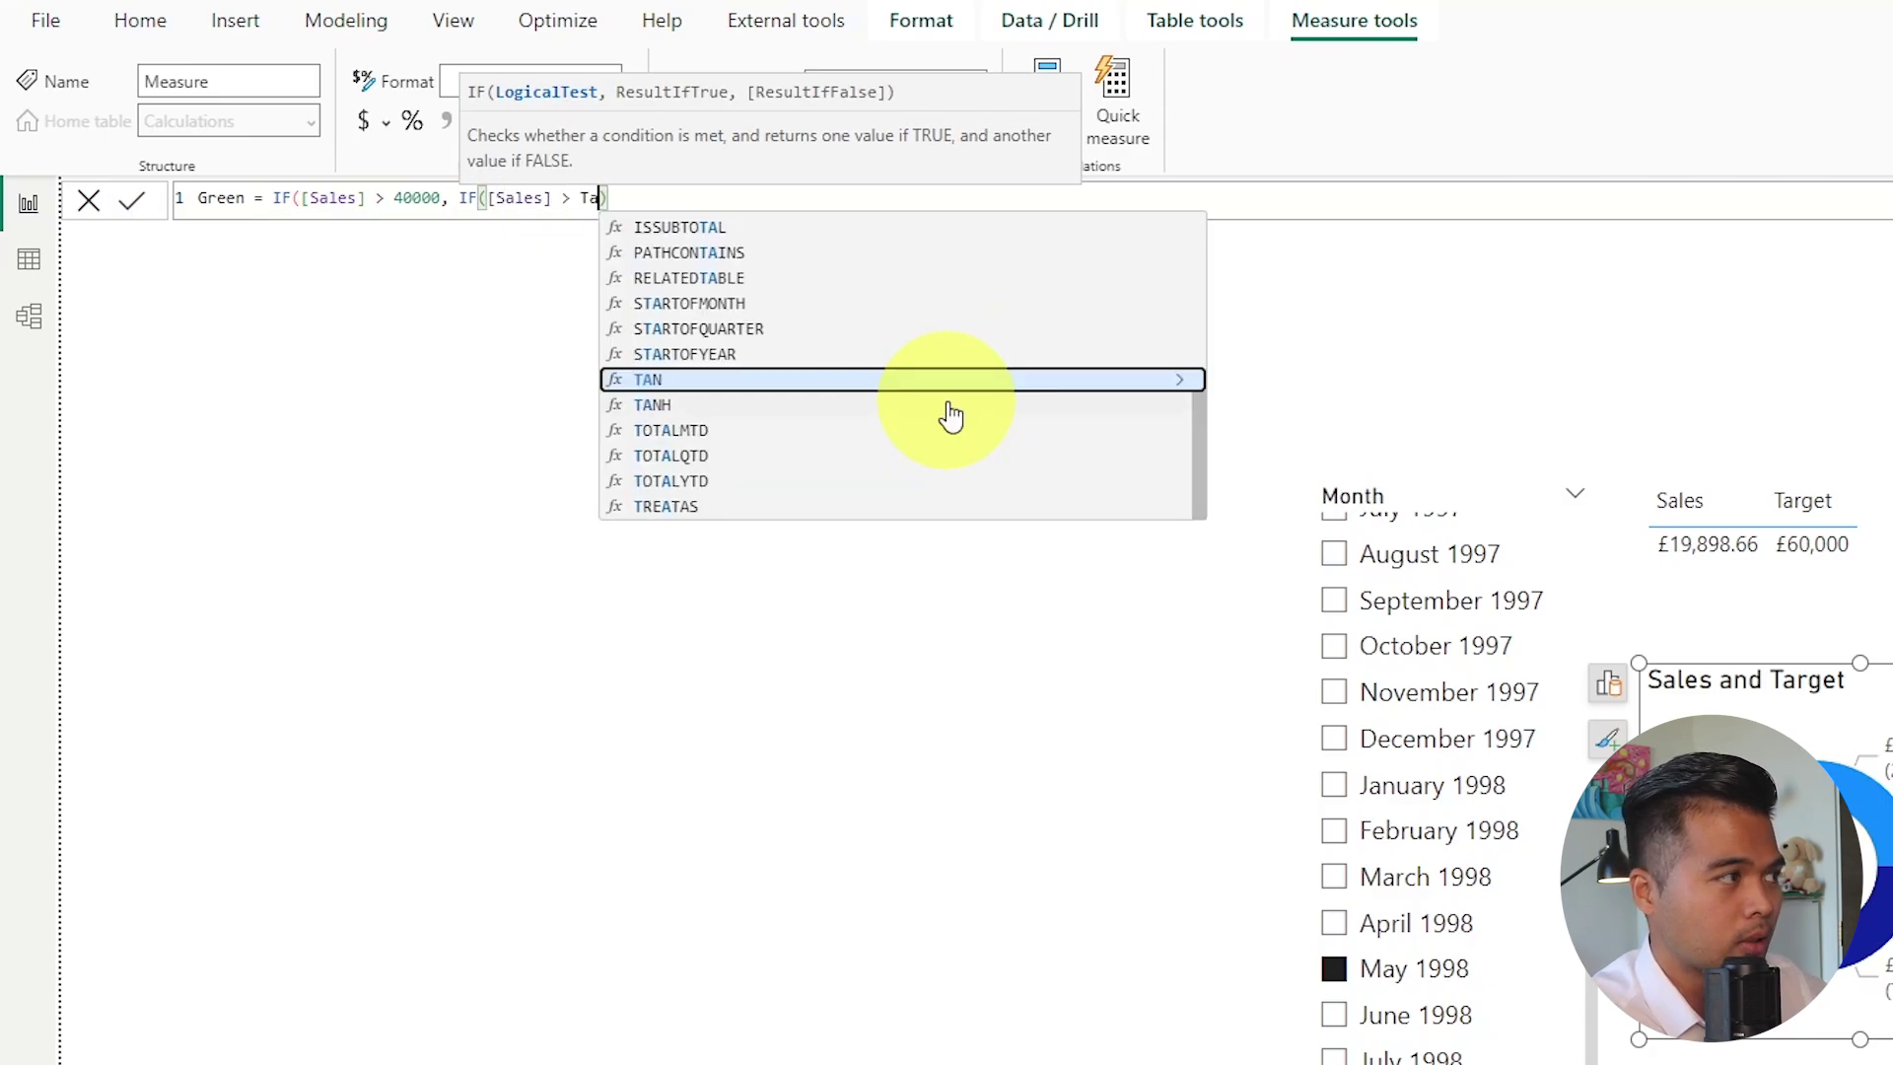
{"action": "type", "text": "rget"}
{"action": "key", "text": "Tab"}
{"action": "type", "text": ", [T"}
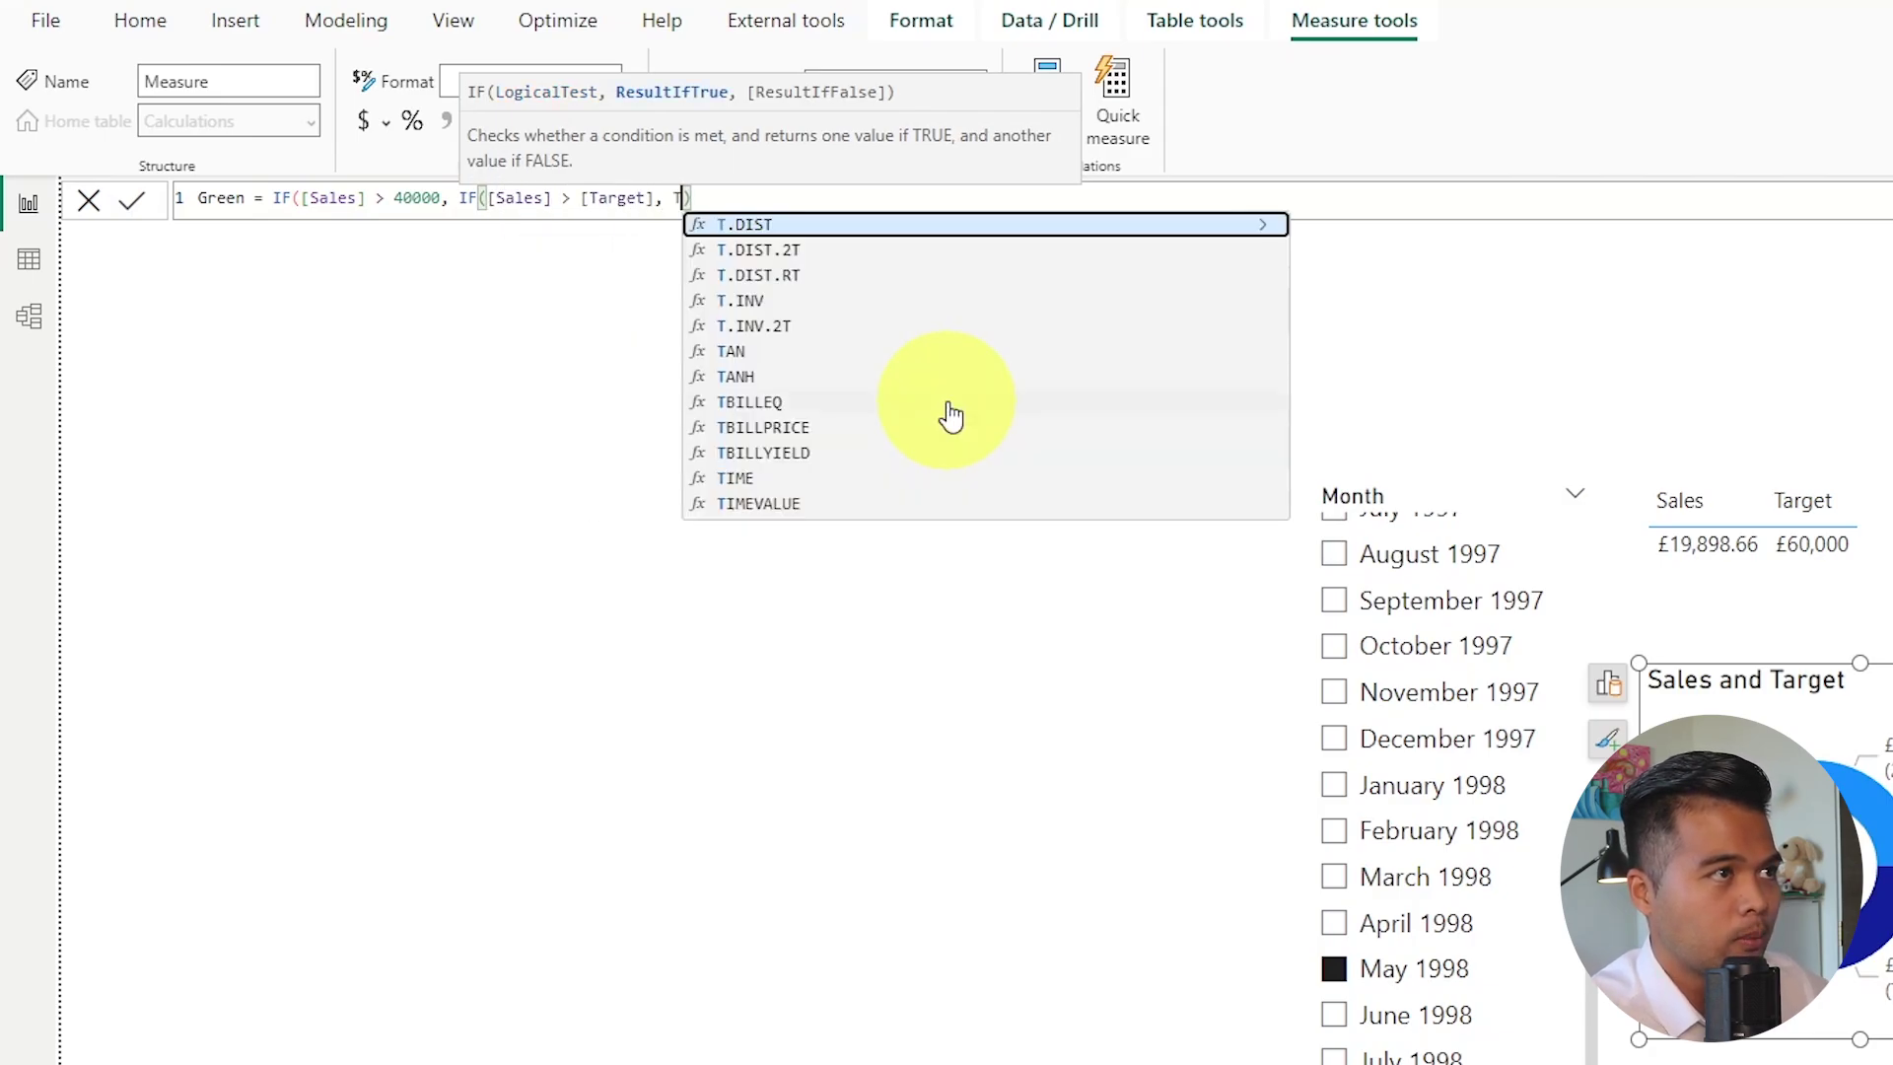
{"action": "type", "text": "arg"}
{"action": "key", "text": "Tab"}
{"action": "type", "text": ", Sal"}
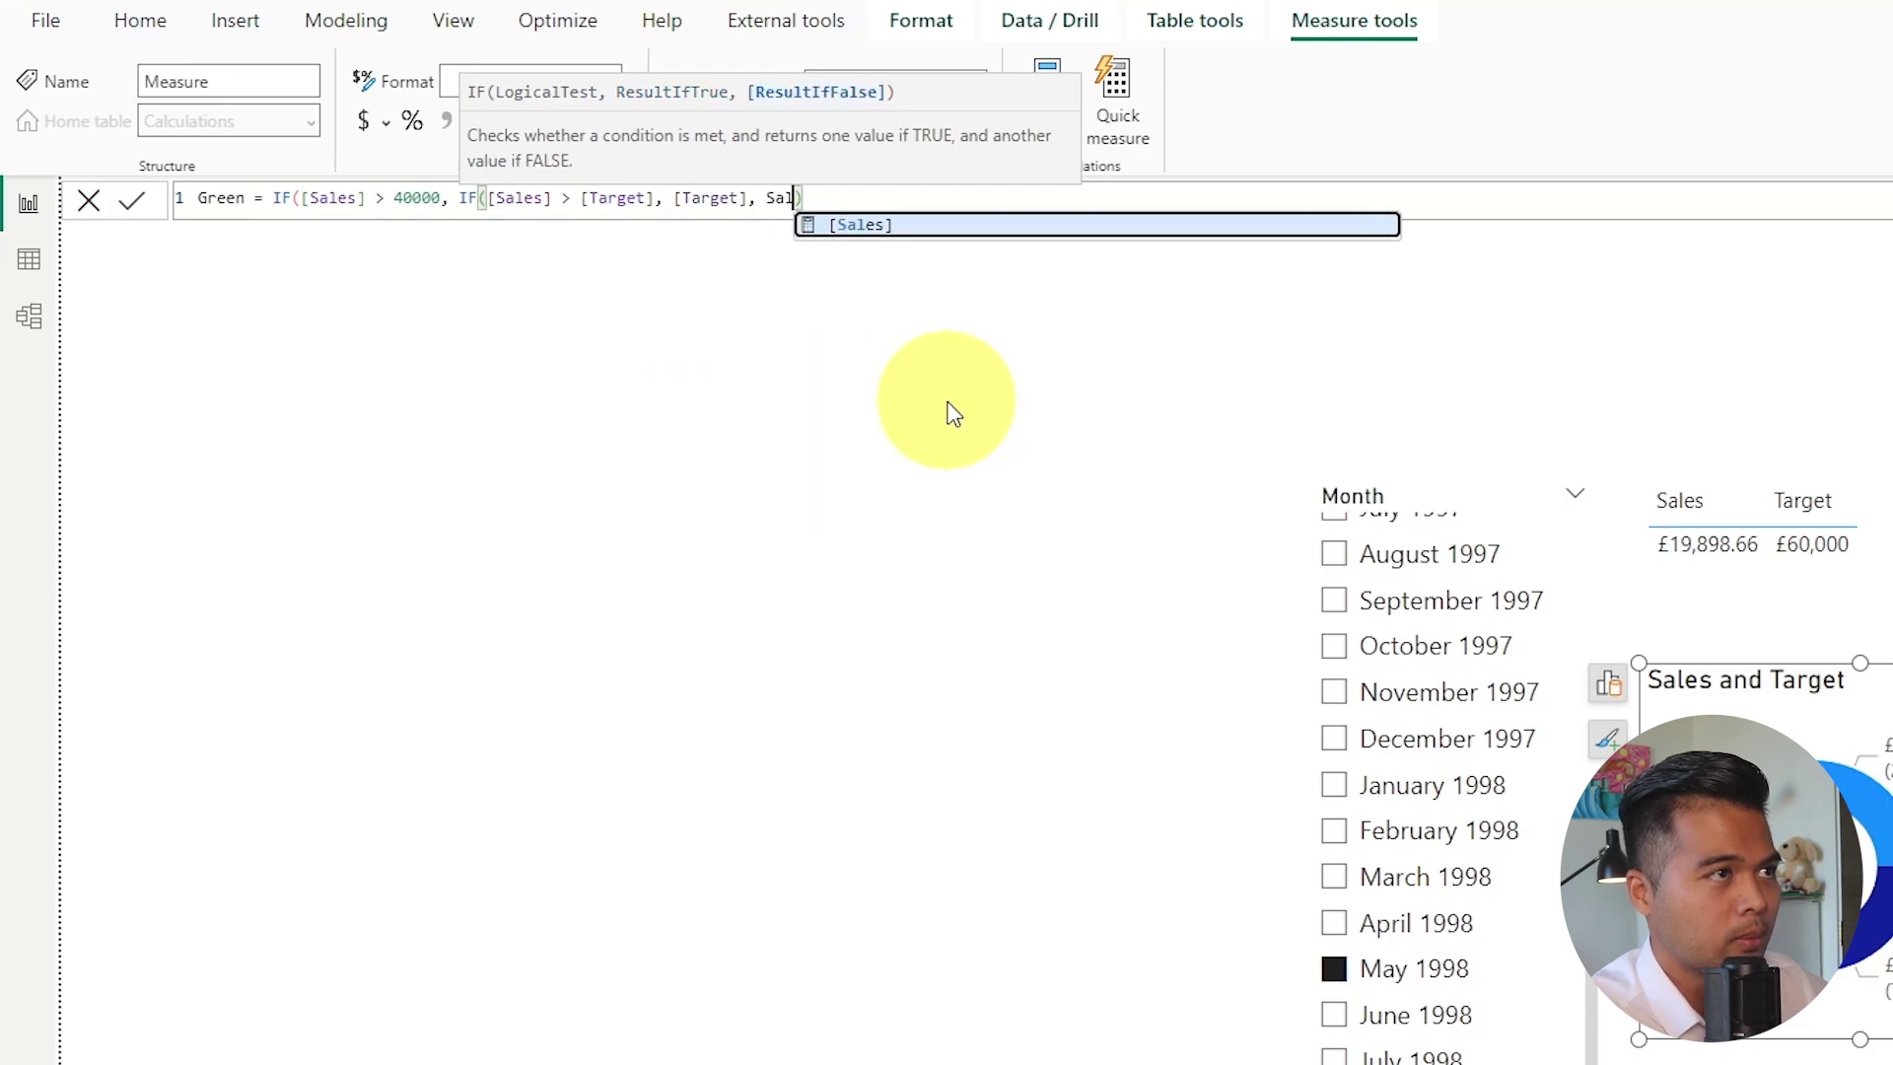
{"action": "key", "text": "Tab"}
{"action": "type", "text": ")"}
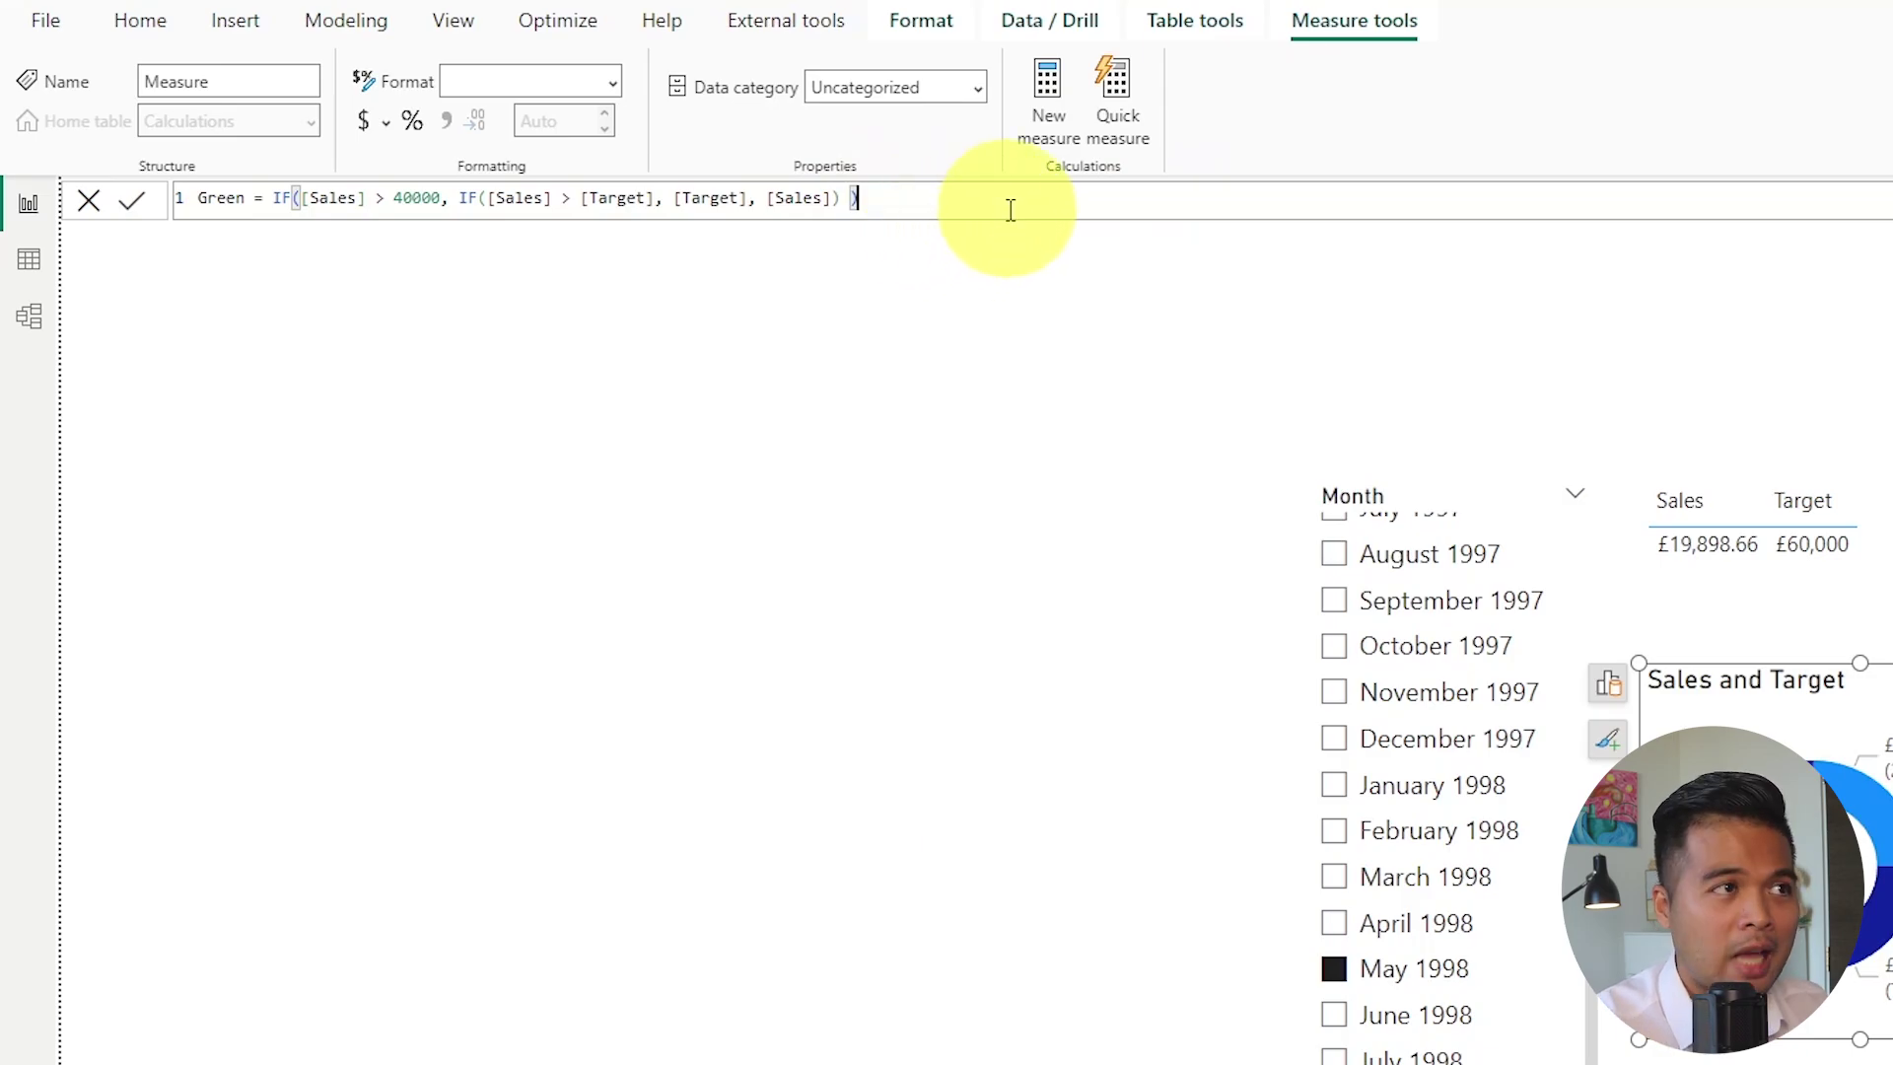
{"action": "key", "text": "Return"}
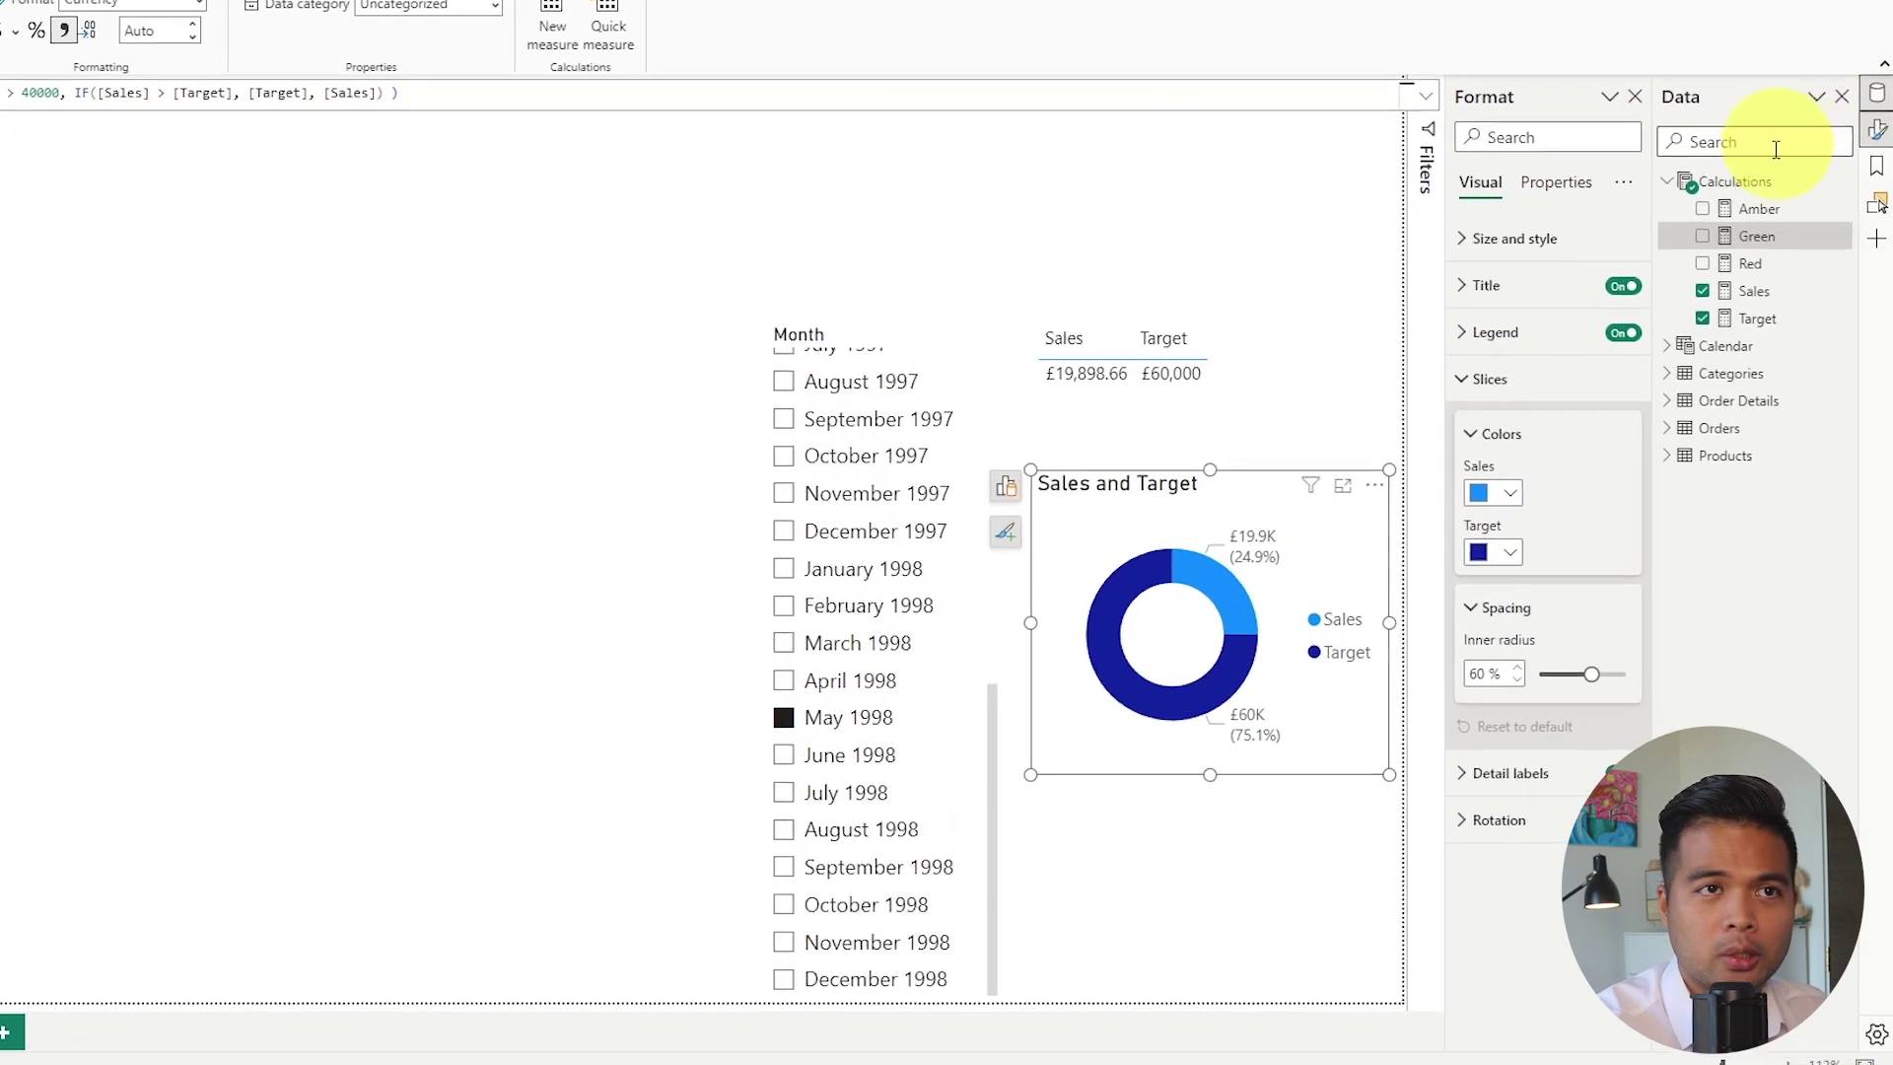
Step: Create the measure Remaining = IF([Sales] < [Target], [Target] - [Sales]) in Calculations
{"action": "right_click", "coordinate": [1741, 153]}
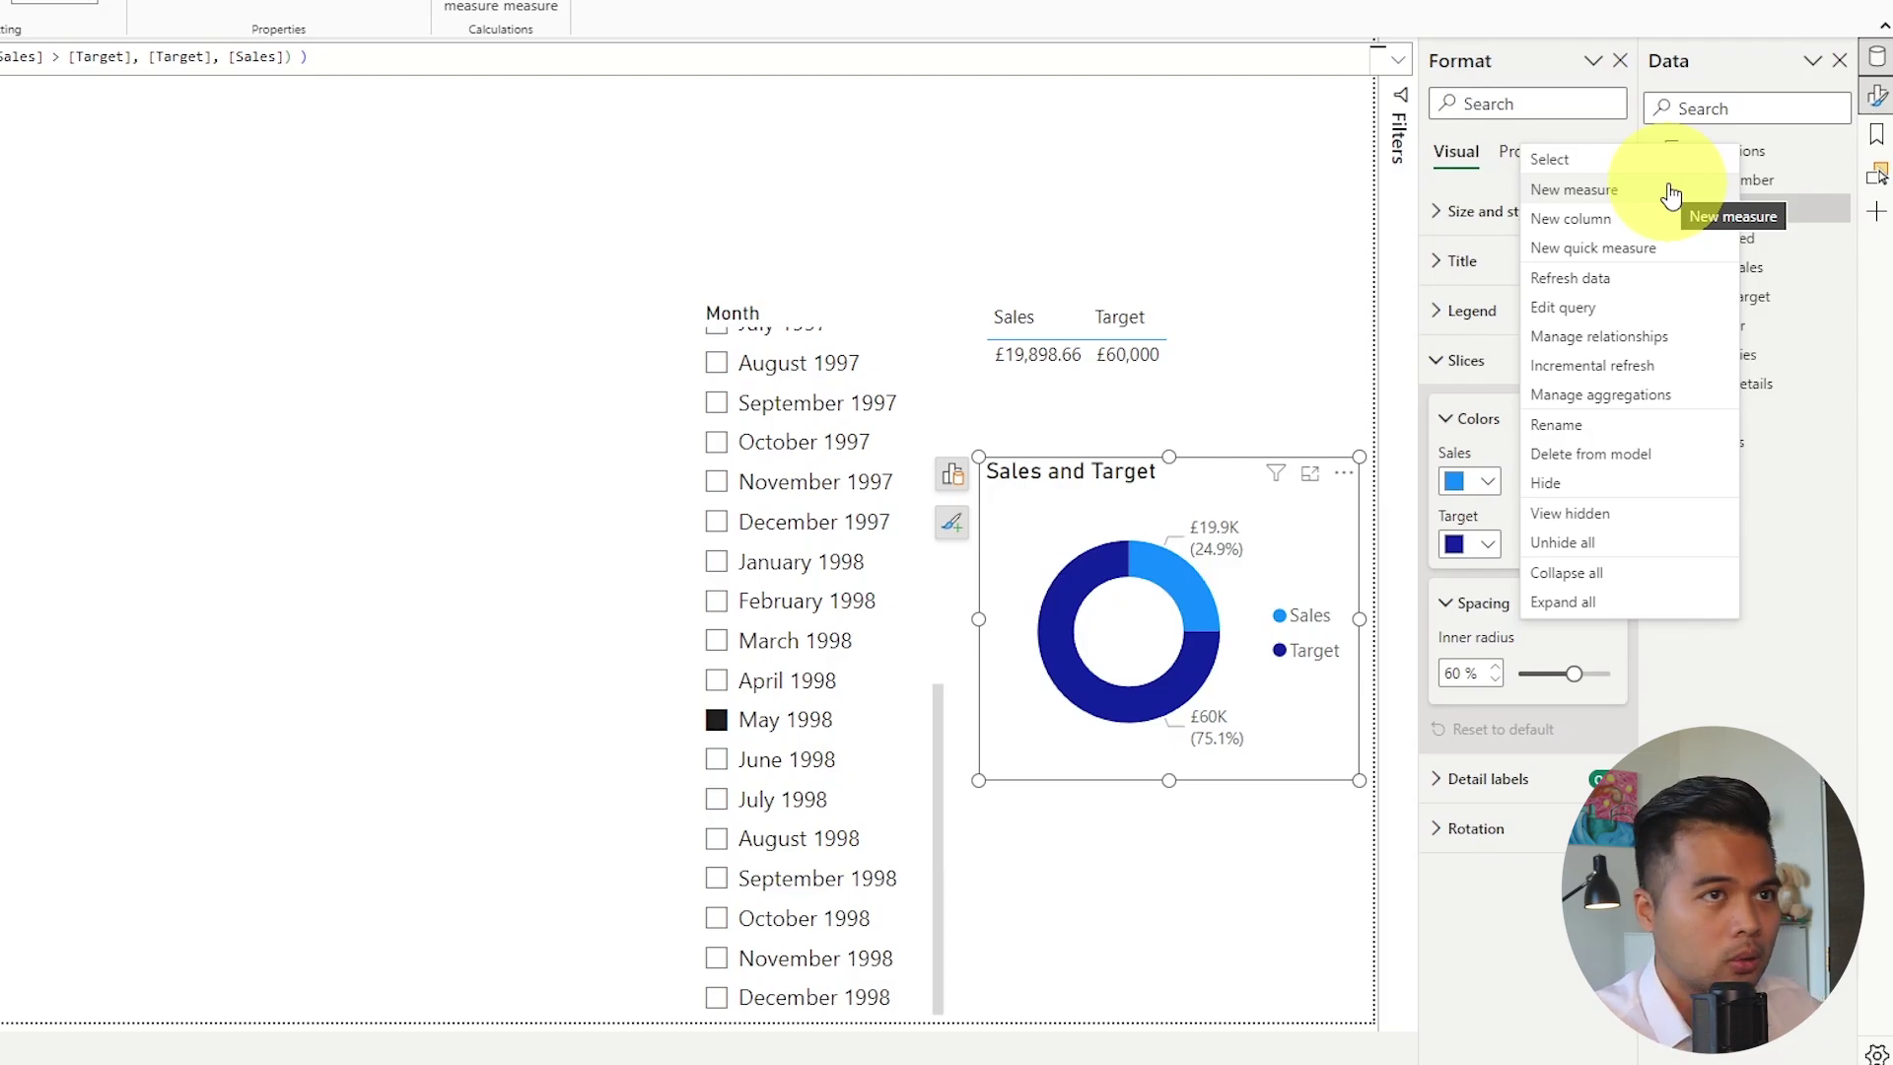
{"action": "left_click", "coordinate": [1668, 187]}
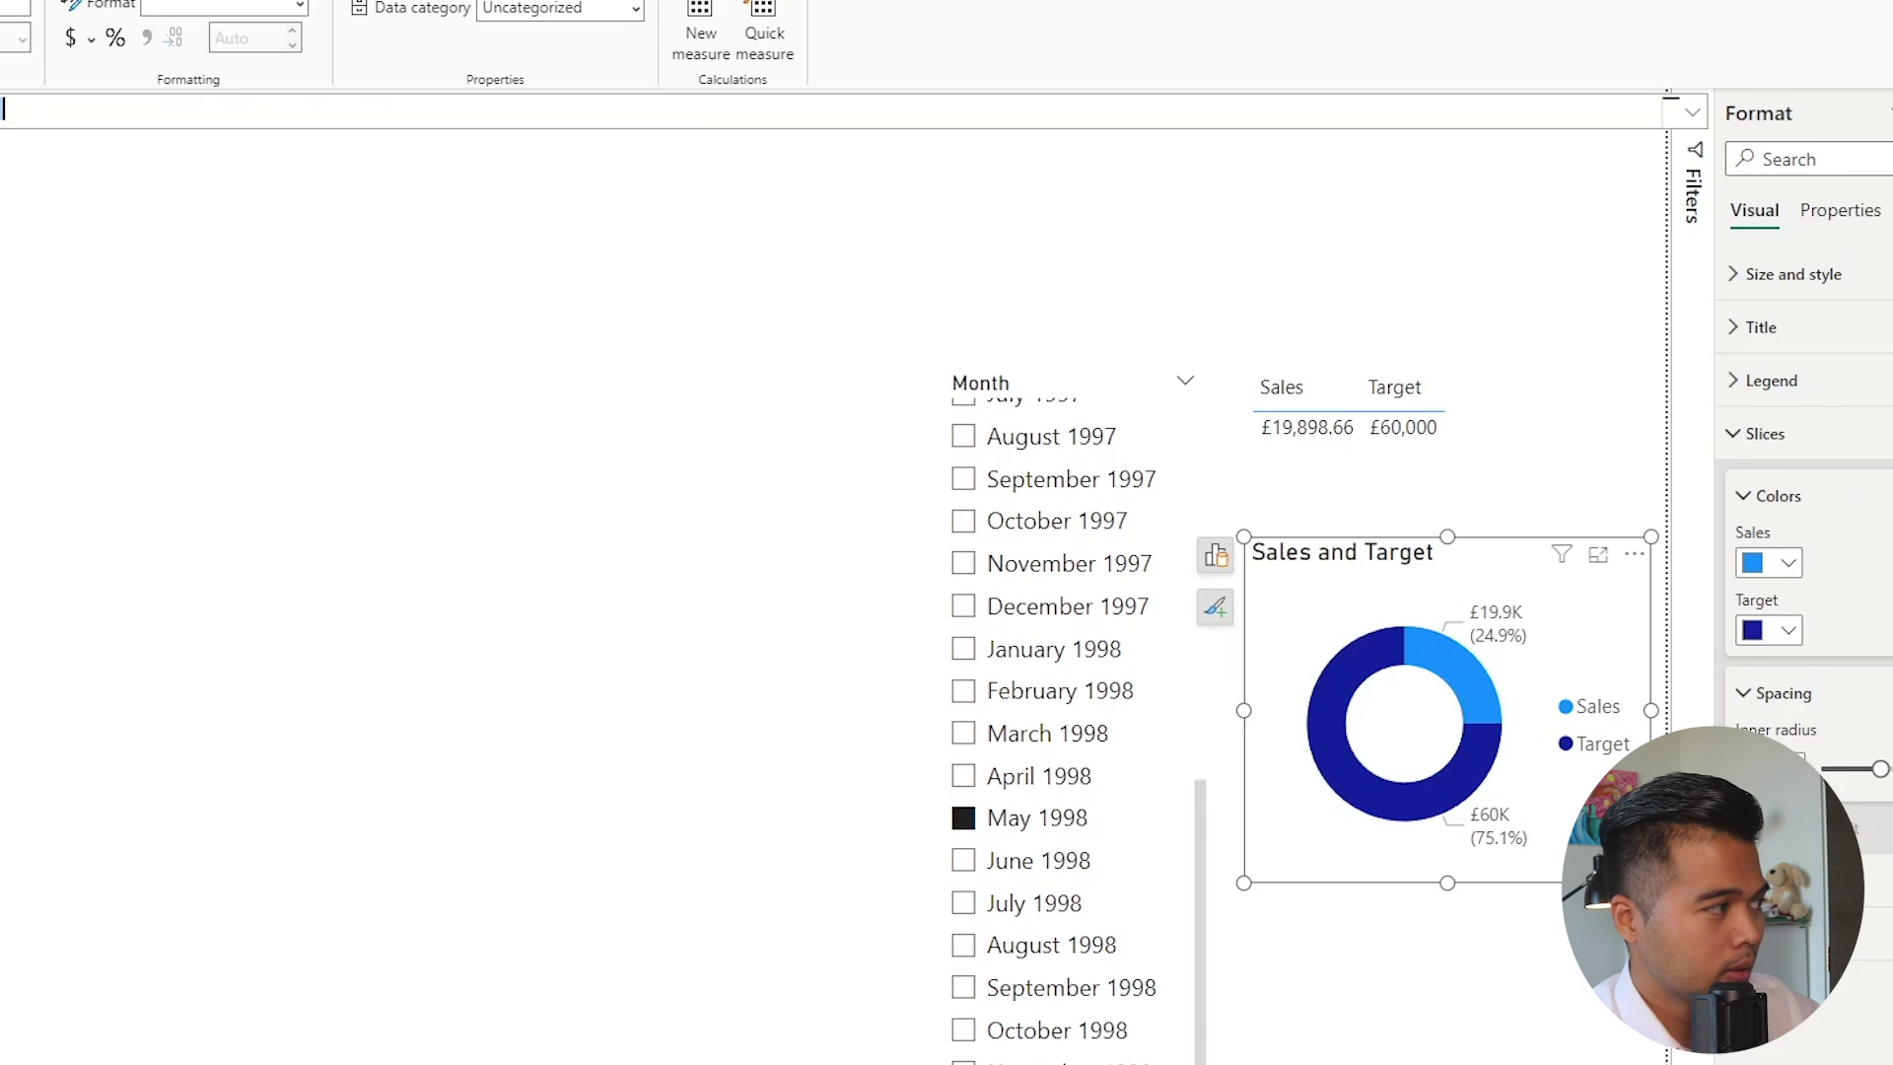
{"action": "type", "text": "Remaining = F("}
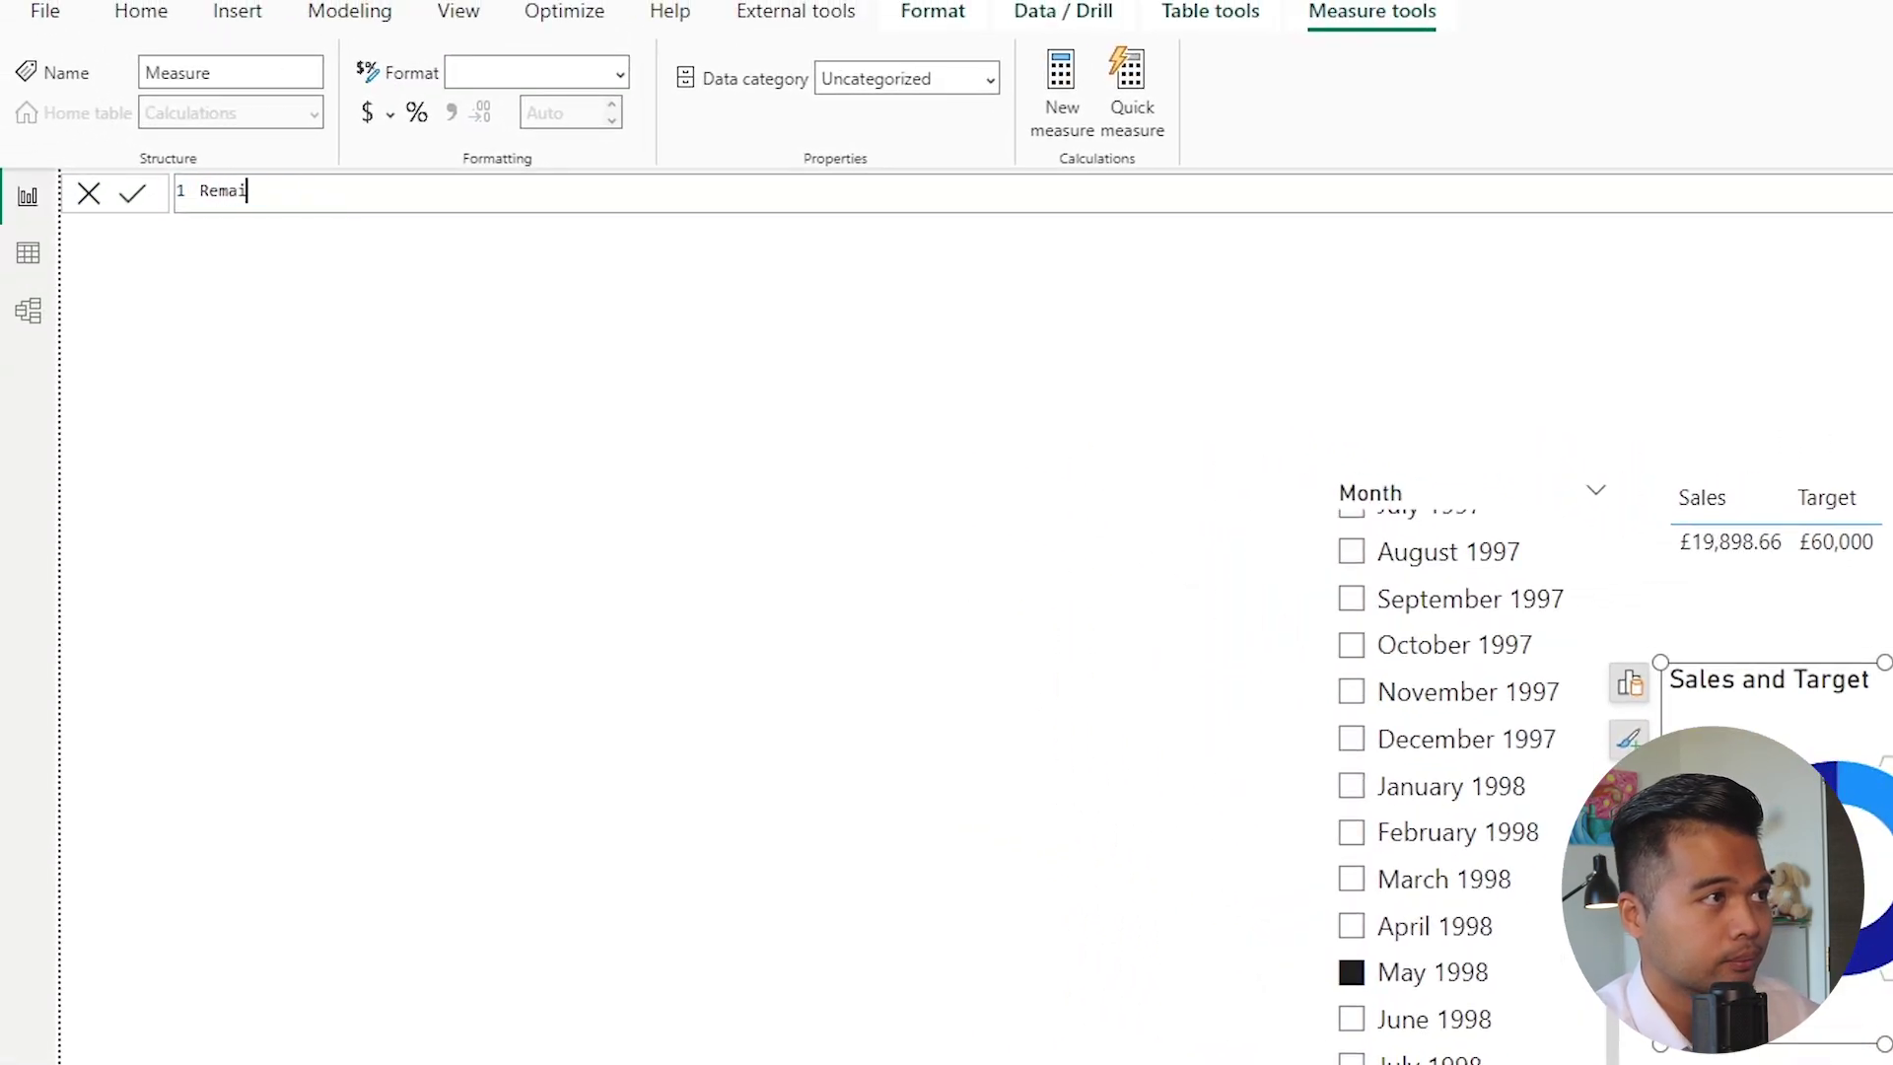
{"action": "key", "text": "BackSpace"}
{"action": "key", "text": "BackSpace"}
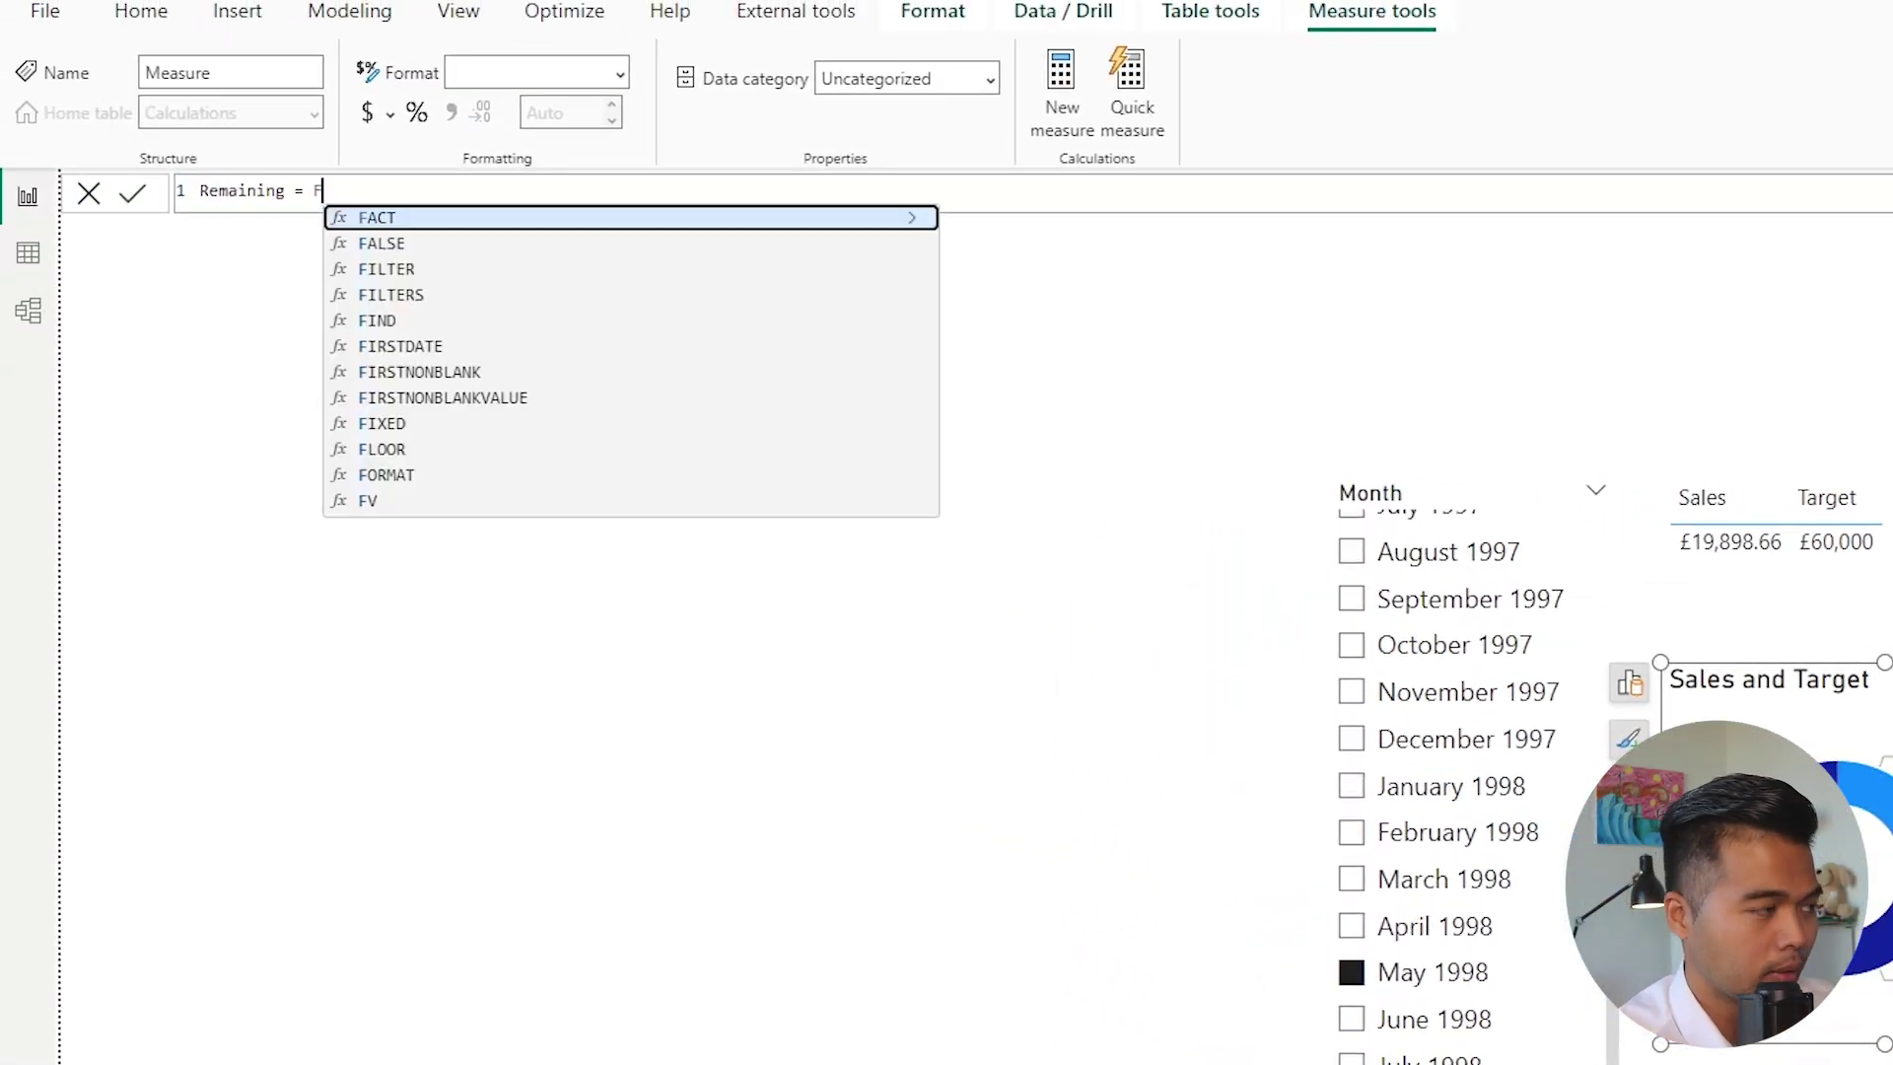
{"action": "type", "text": "IF("}
{"action": "type", "text": " [Sales] < "}
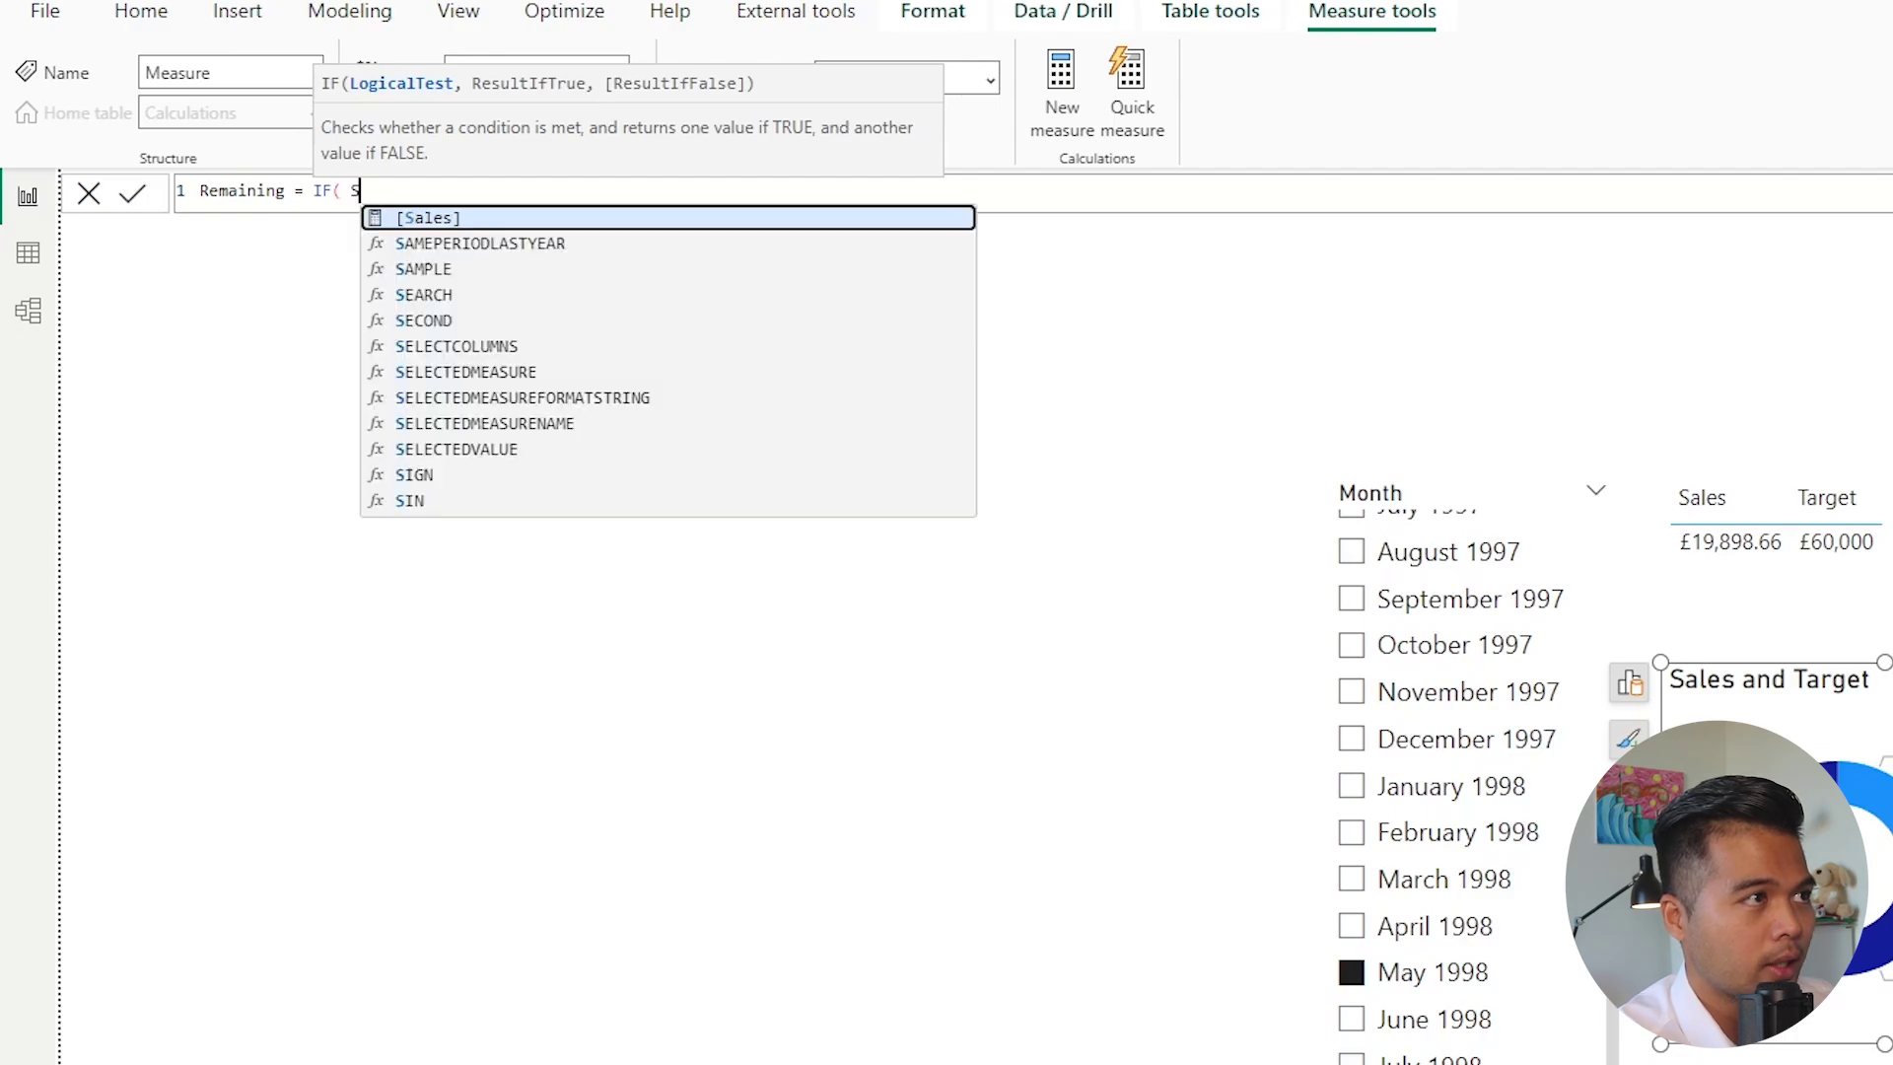
{"action": "type", "text": "[Target], "}
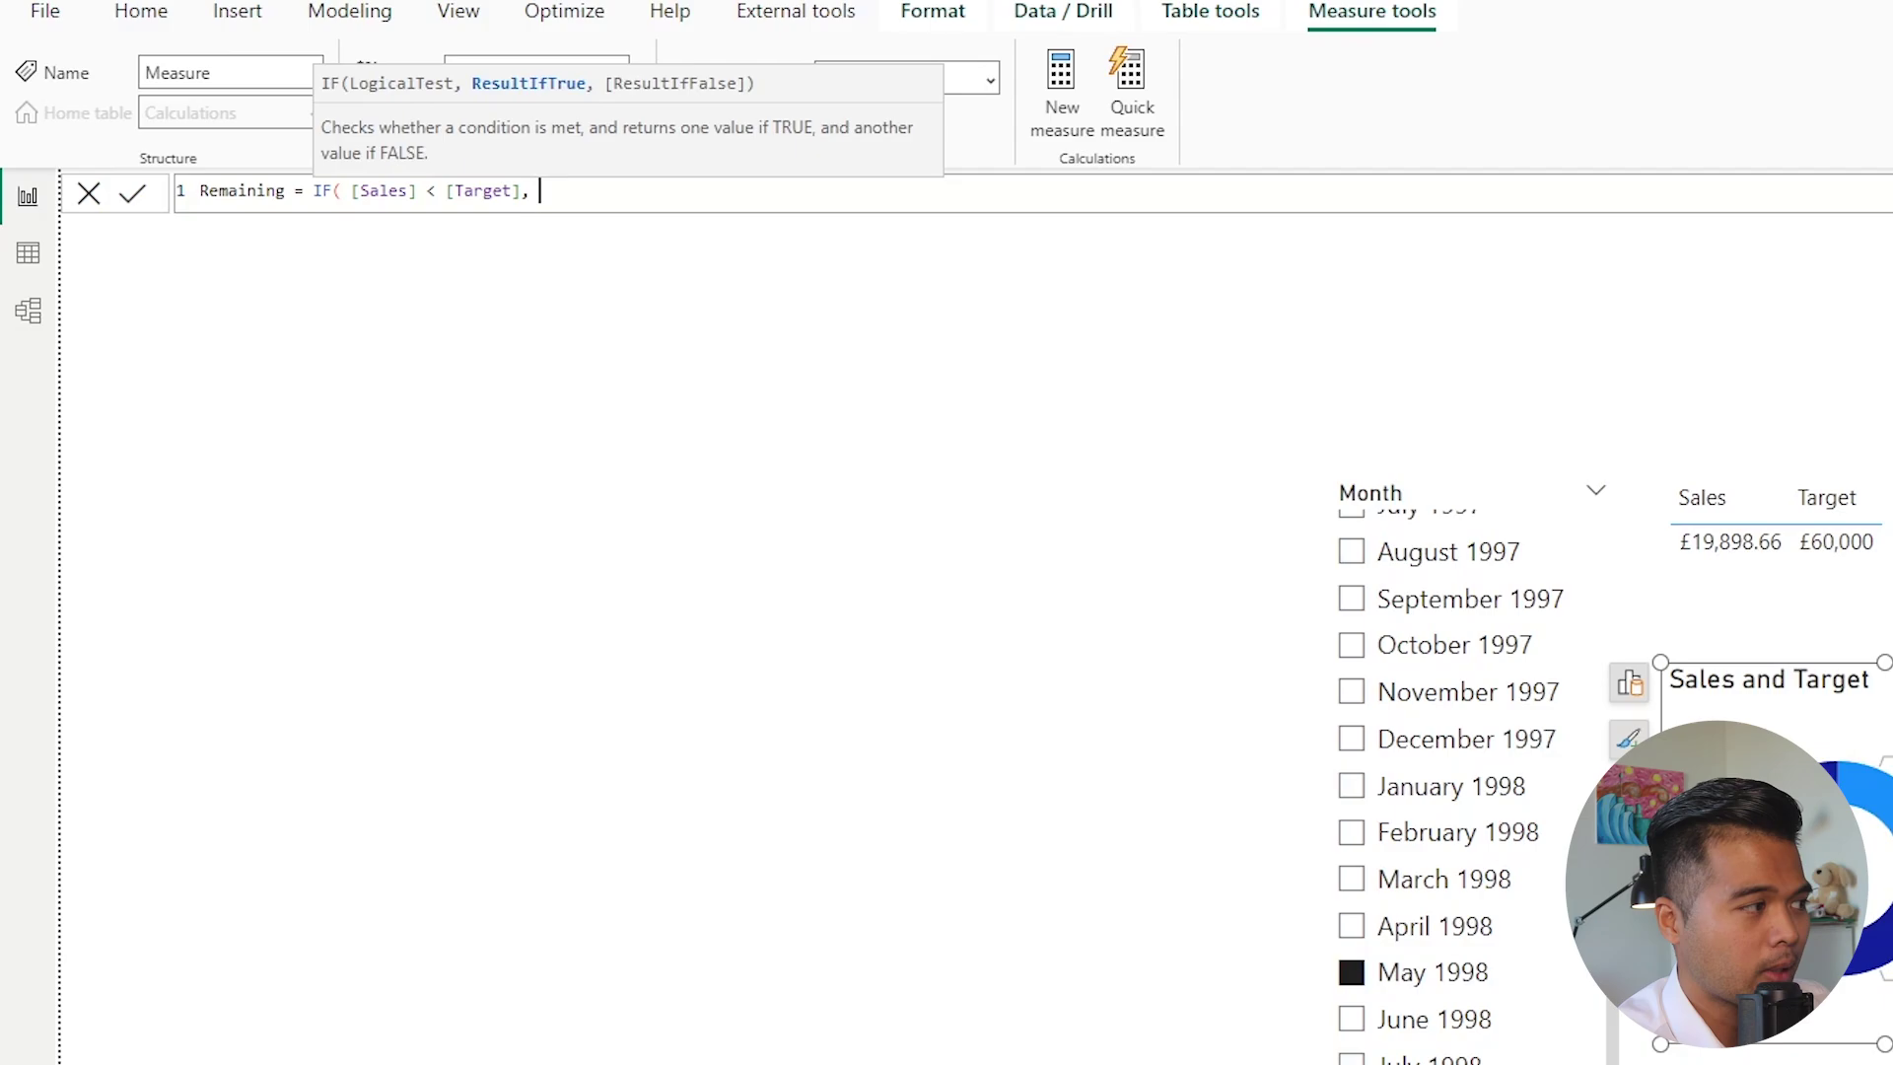
{"action": "type", "text": "[Target] - "}
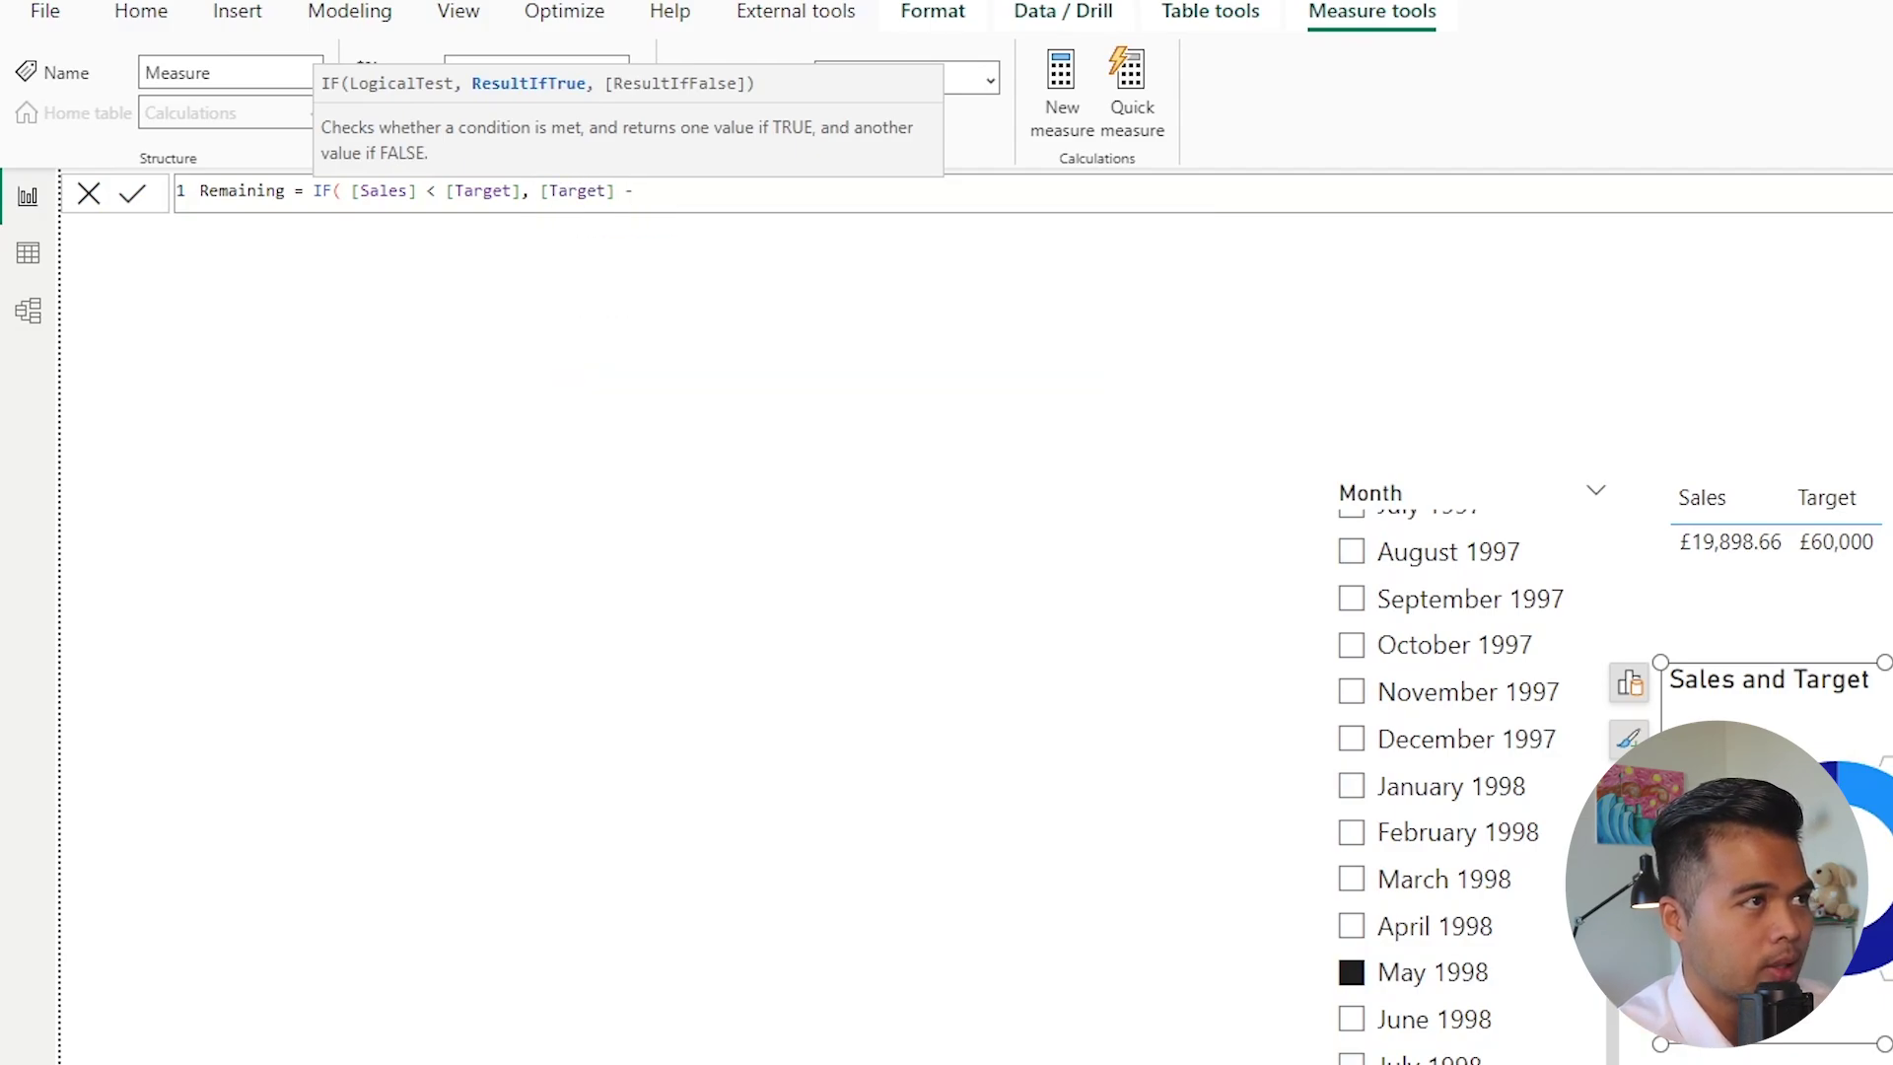
{"action": "type", "text": "[Sales])"}
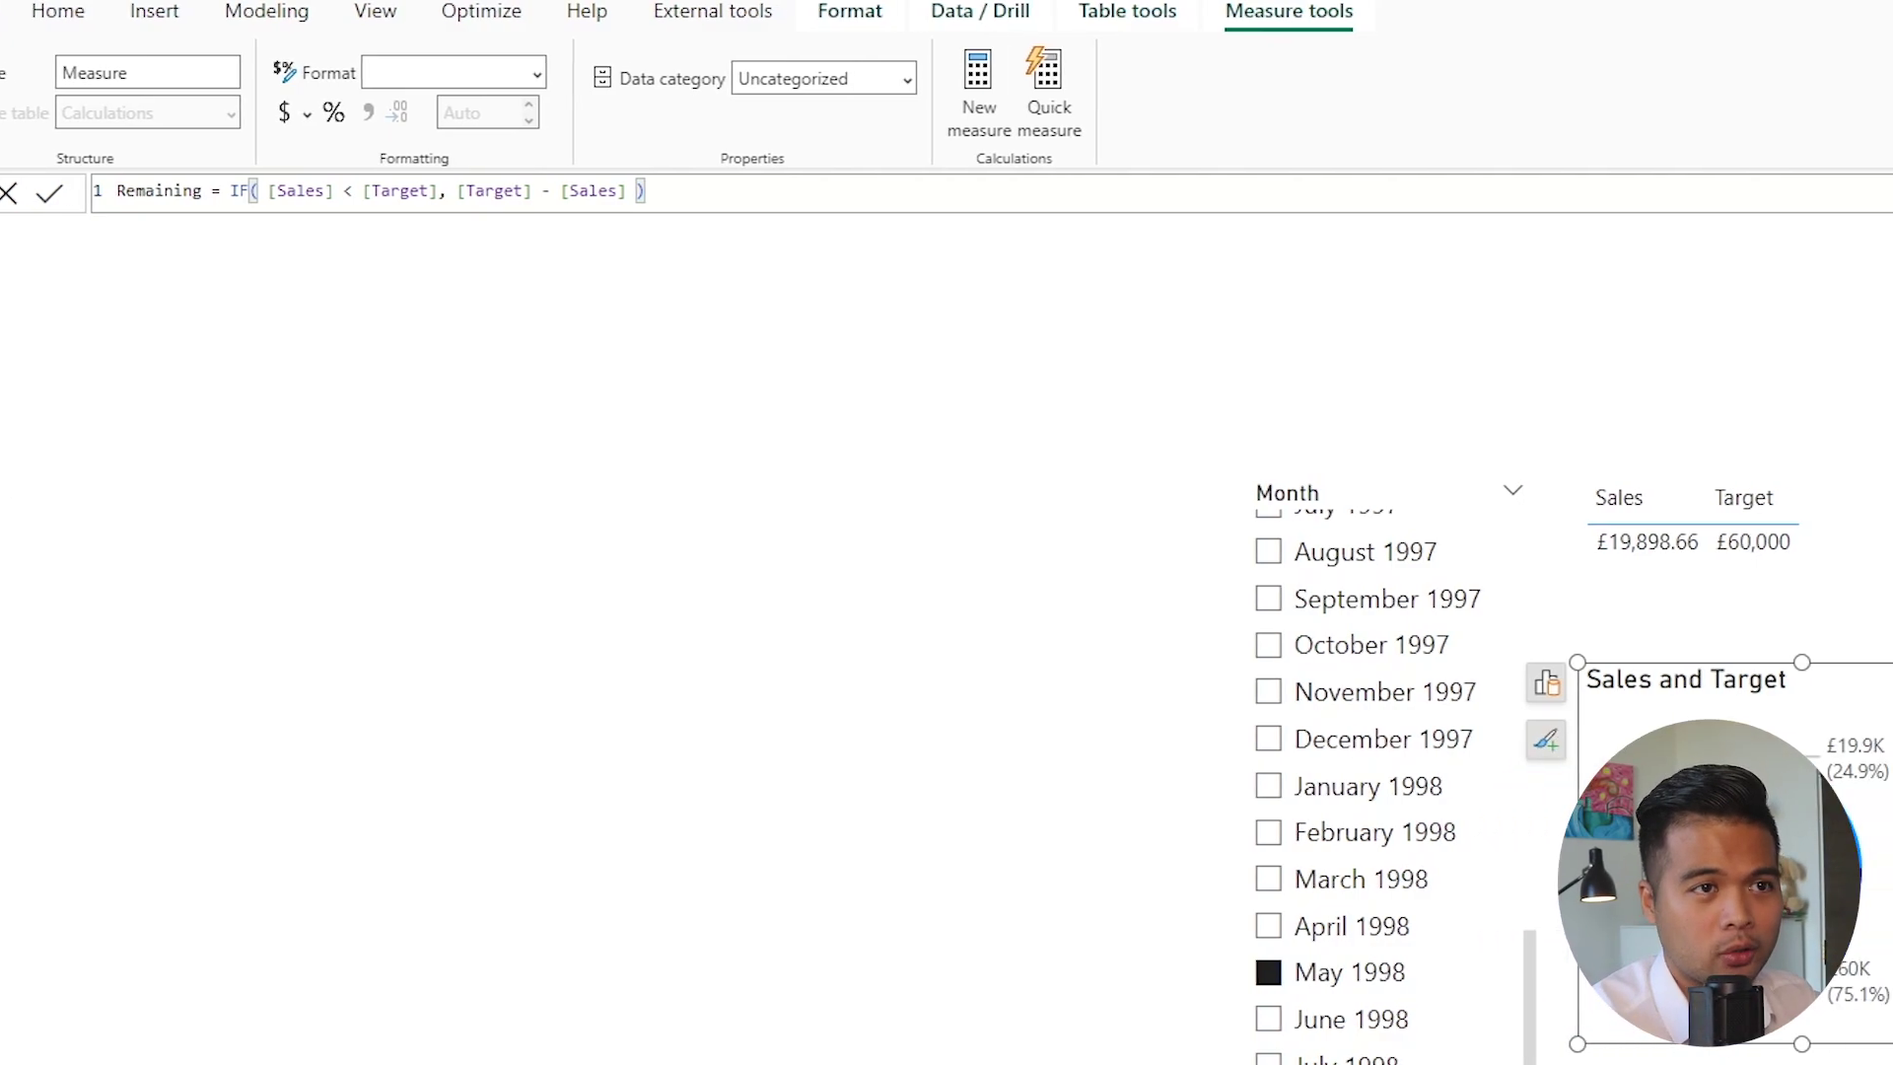
{"action": "left_click", "coordinate": [1628, 355]}
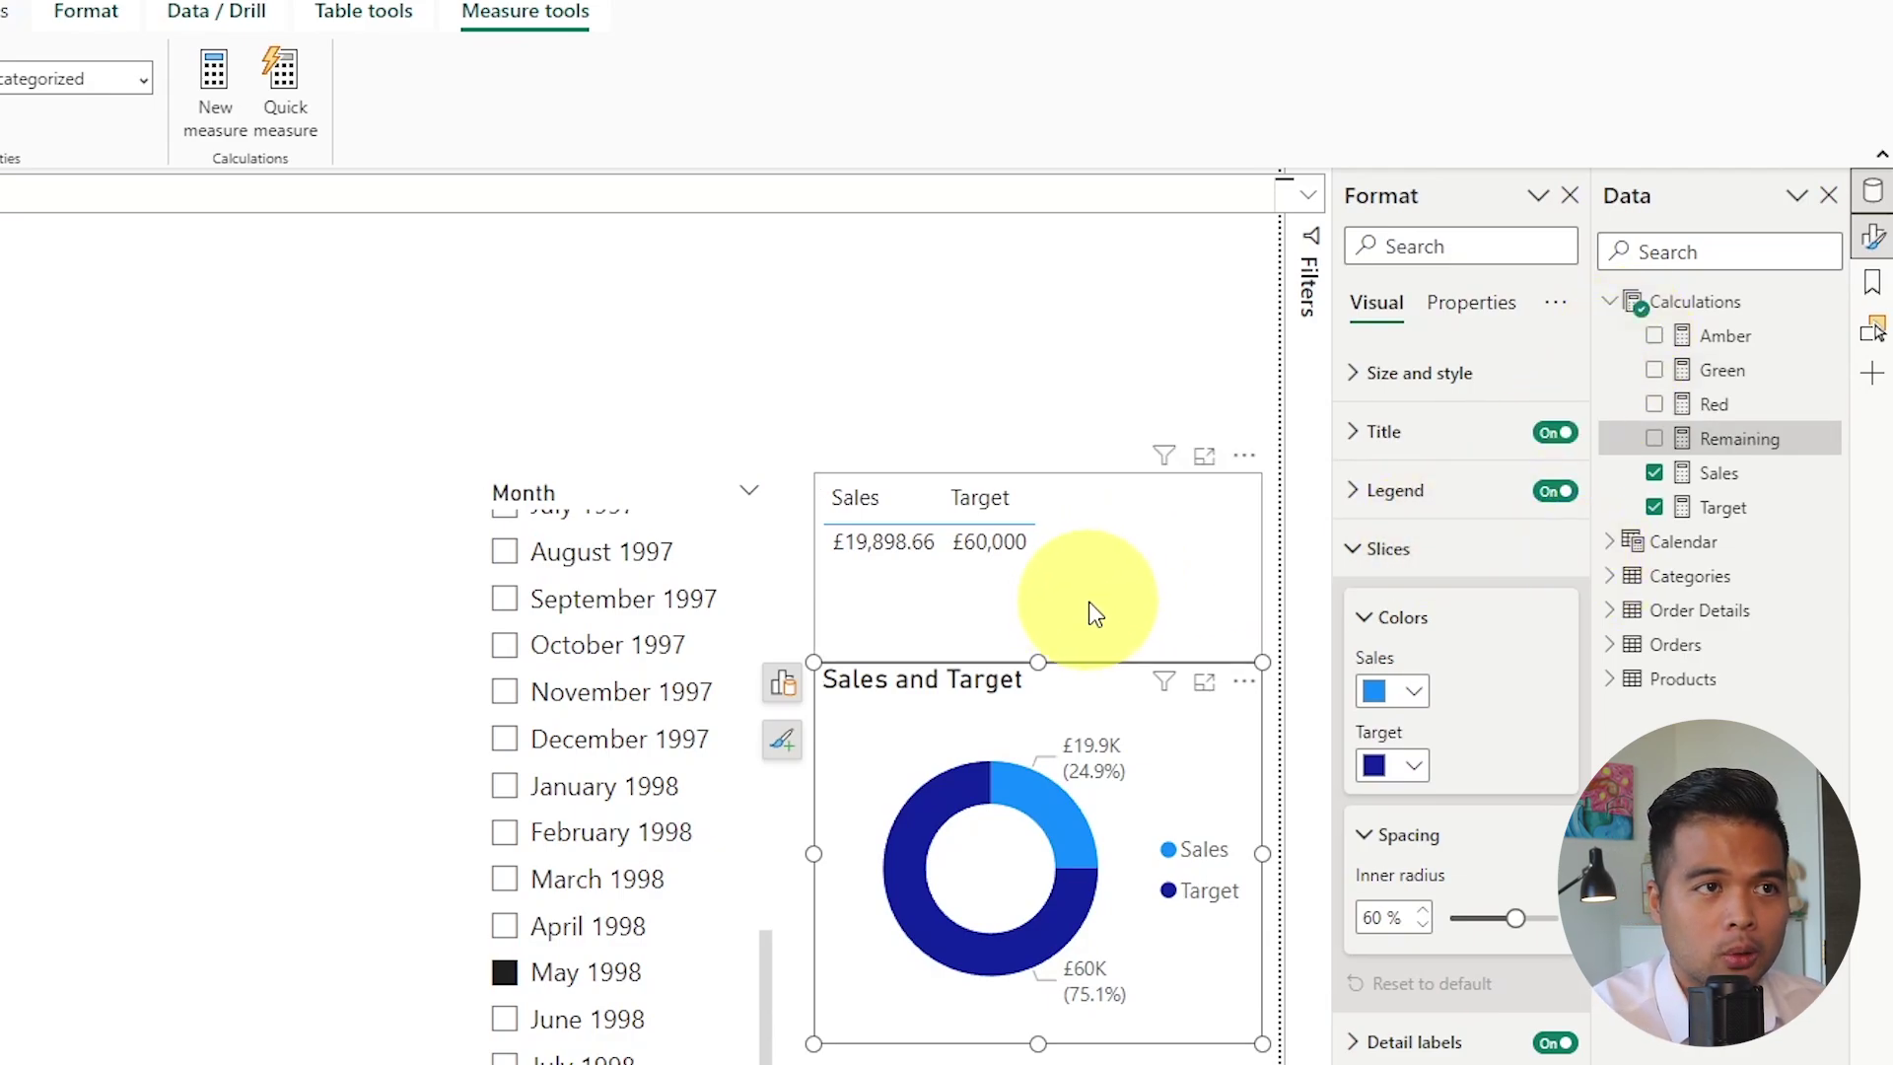
Step: Remove Sales and Target from the donut chart's Values
{"action": "left_click", "coordinate": [1039, 422]}
{"action": "left_click", "coordinate": [1047, 654]}
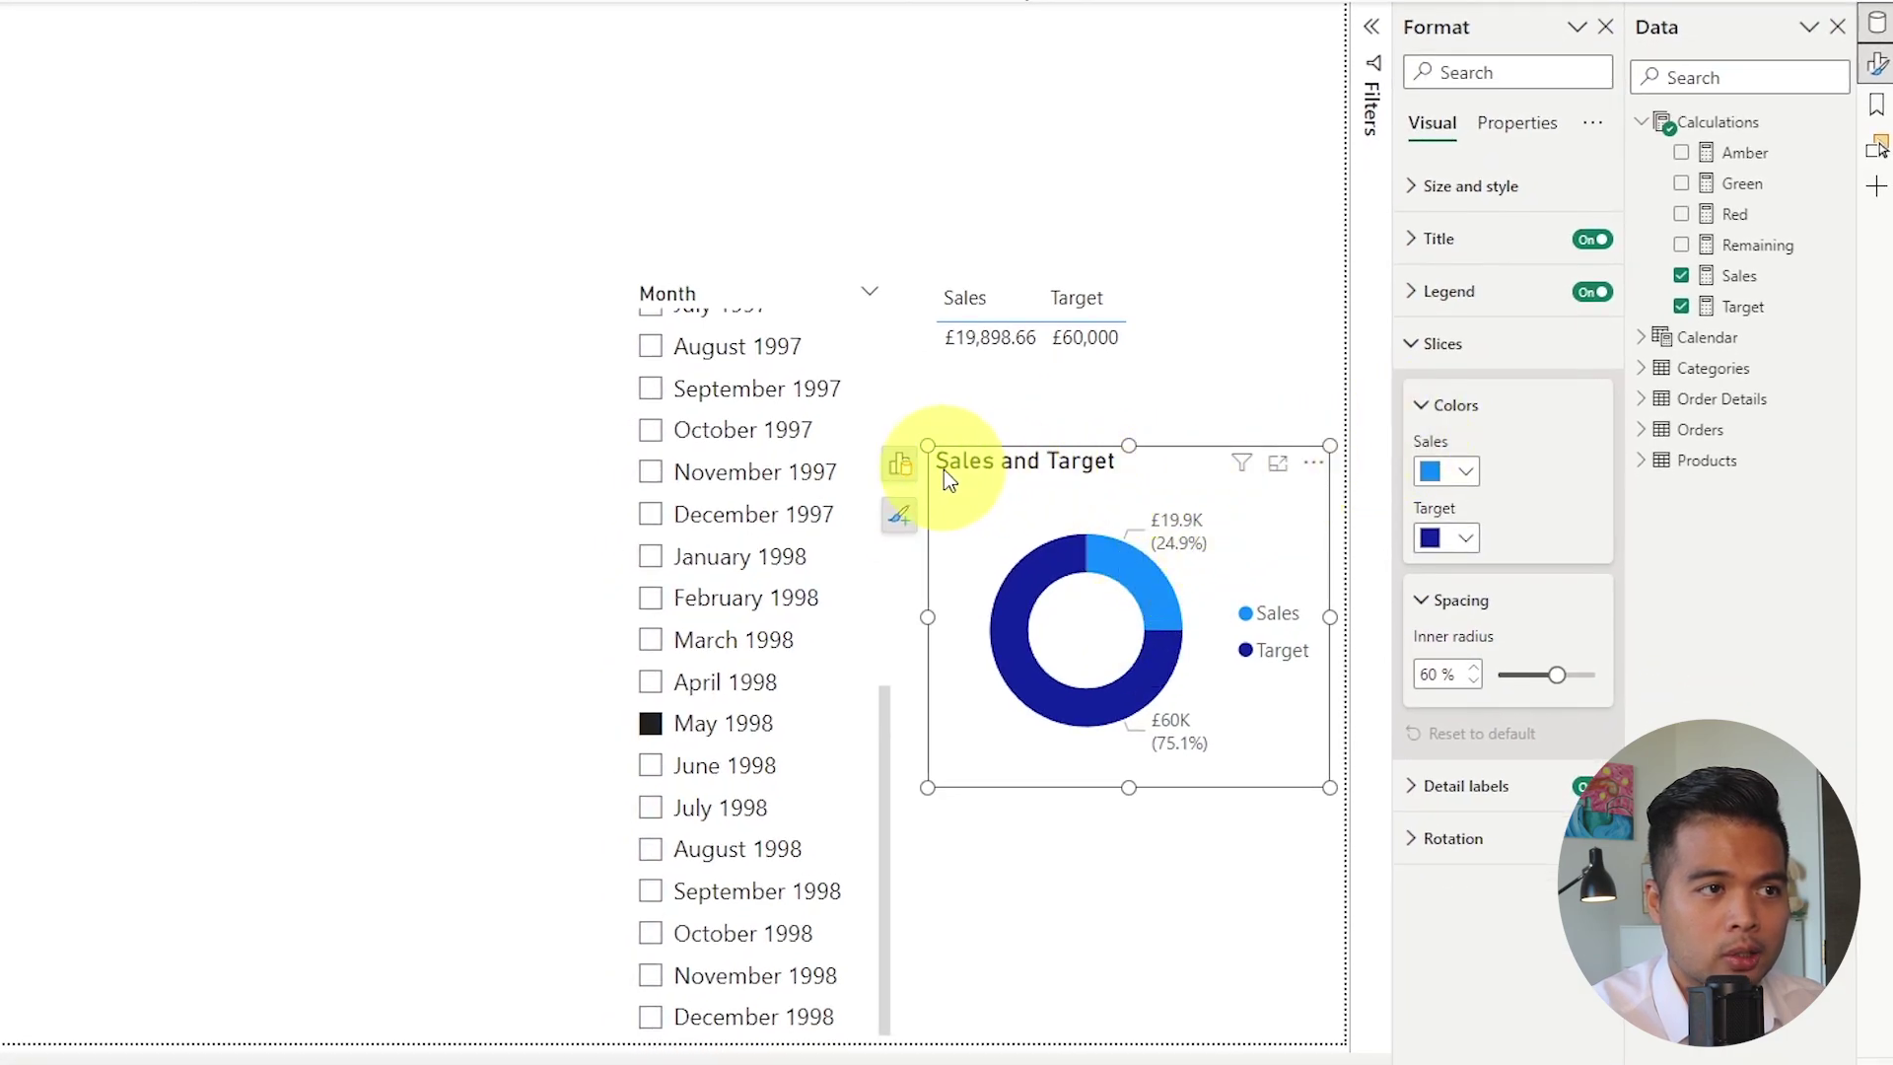
{"action": "left_click", "coordinate": [899, 465]}
{"action": "scroll", "coordinate": [775, 854], "scroll_direction": "down", "scroll_amount": 3}
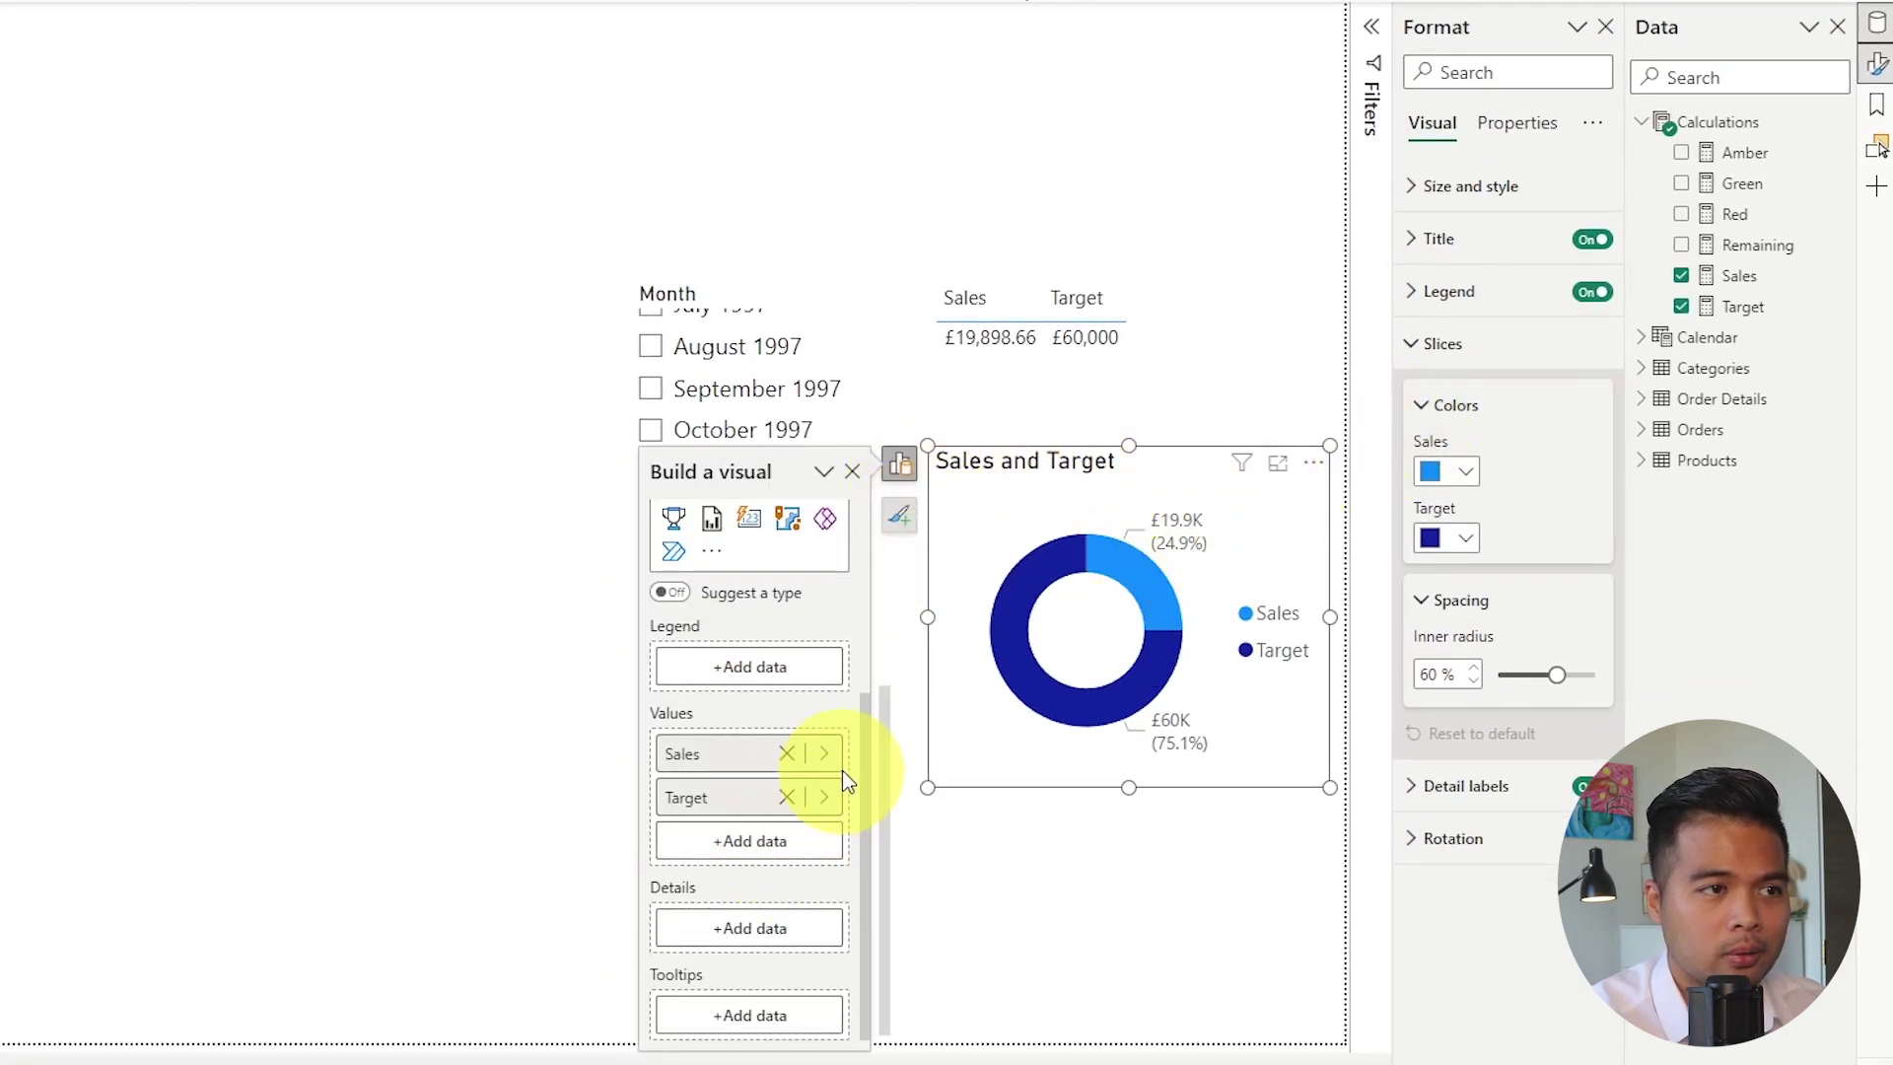
{"action": "left_click", "coordinate": [786, 797]}
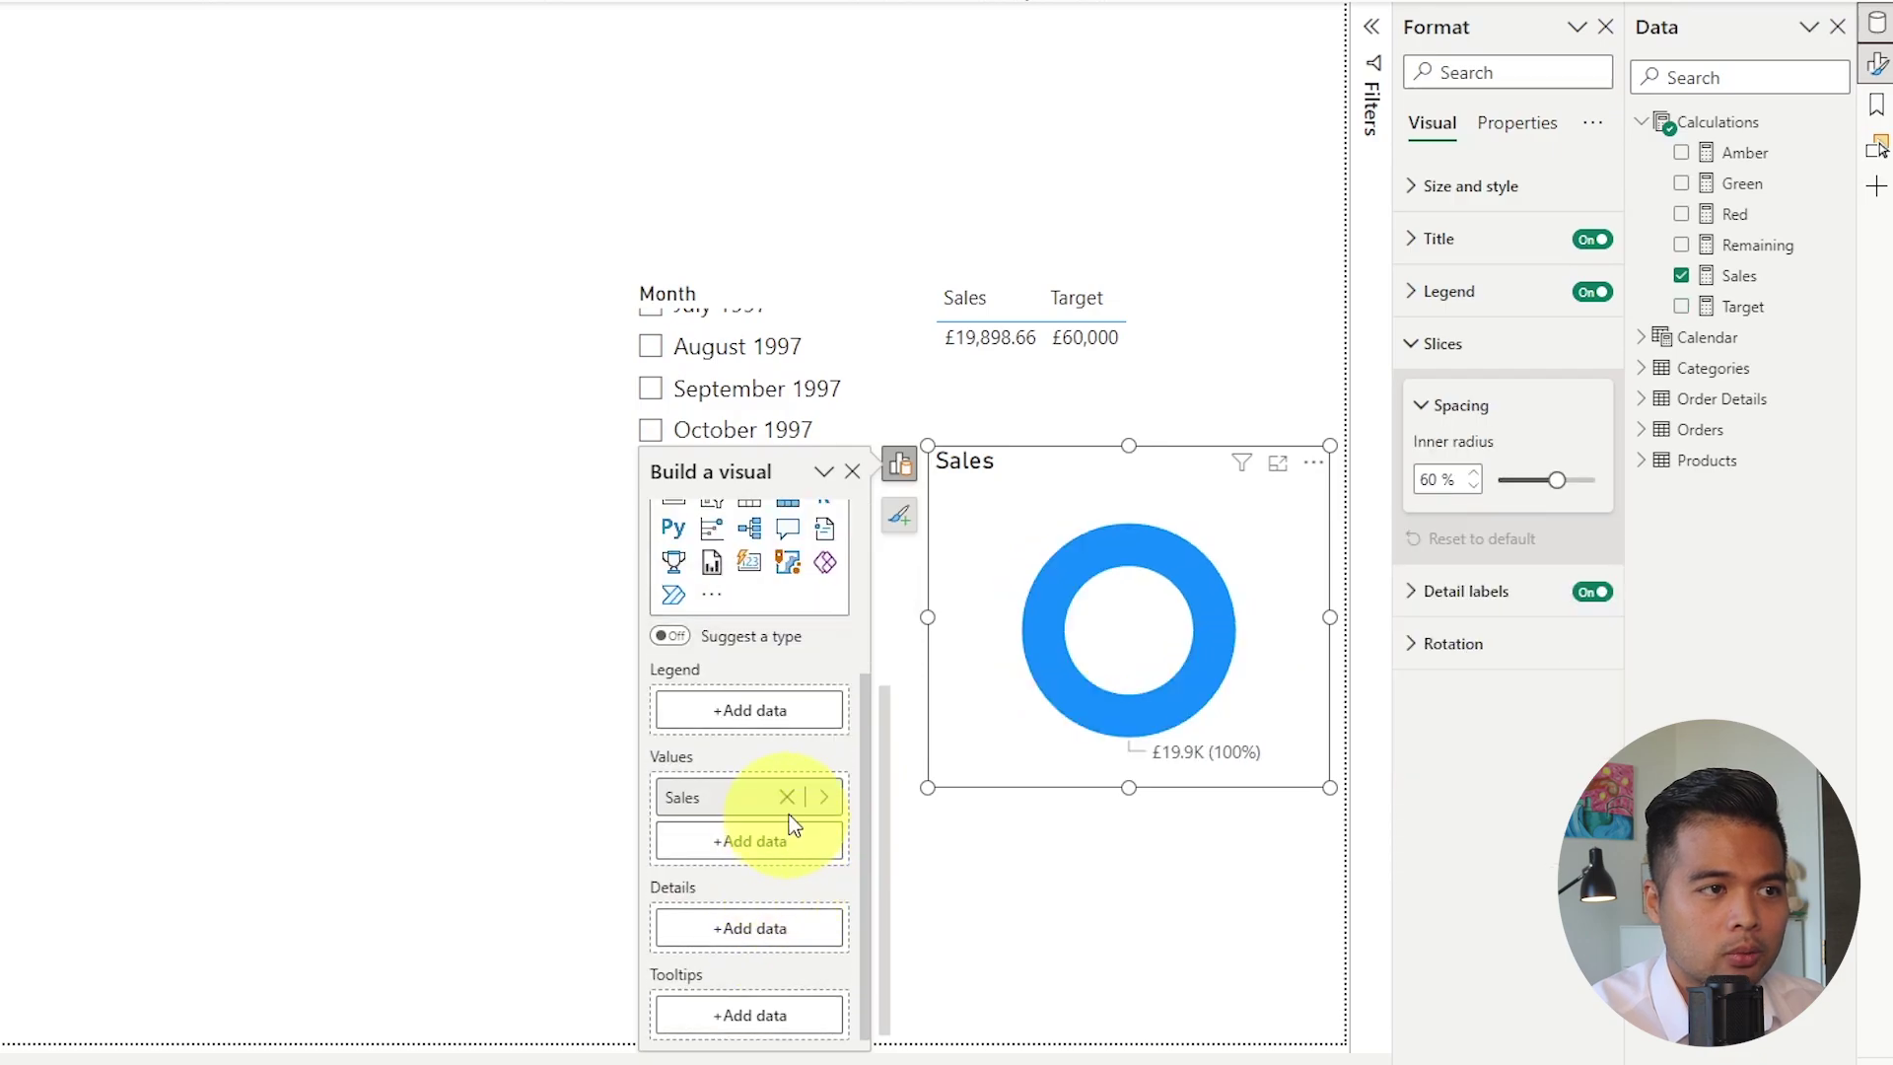
{"action": "left_click", "coordinate": [787, 798]}
Step: Add the Red, Amber and Green measures as the donut's values
{"action": "left_click", "coordinate": [766, 846]}
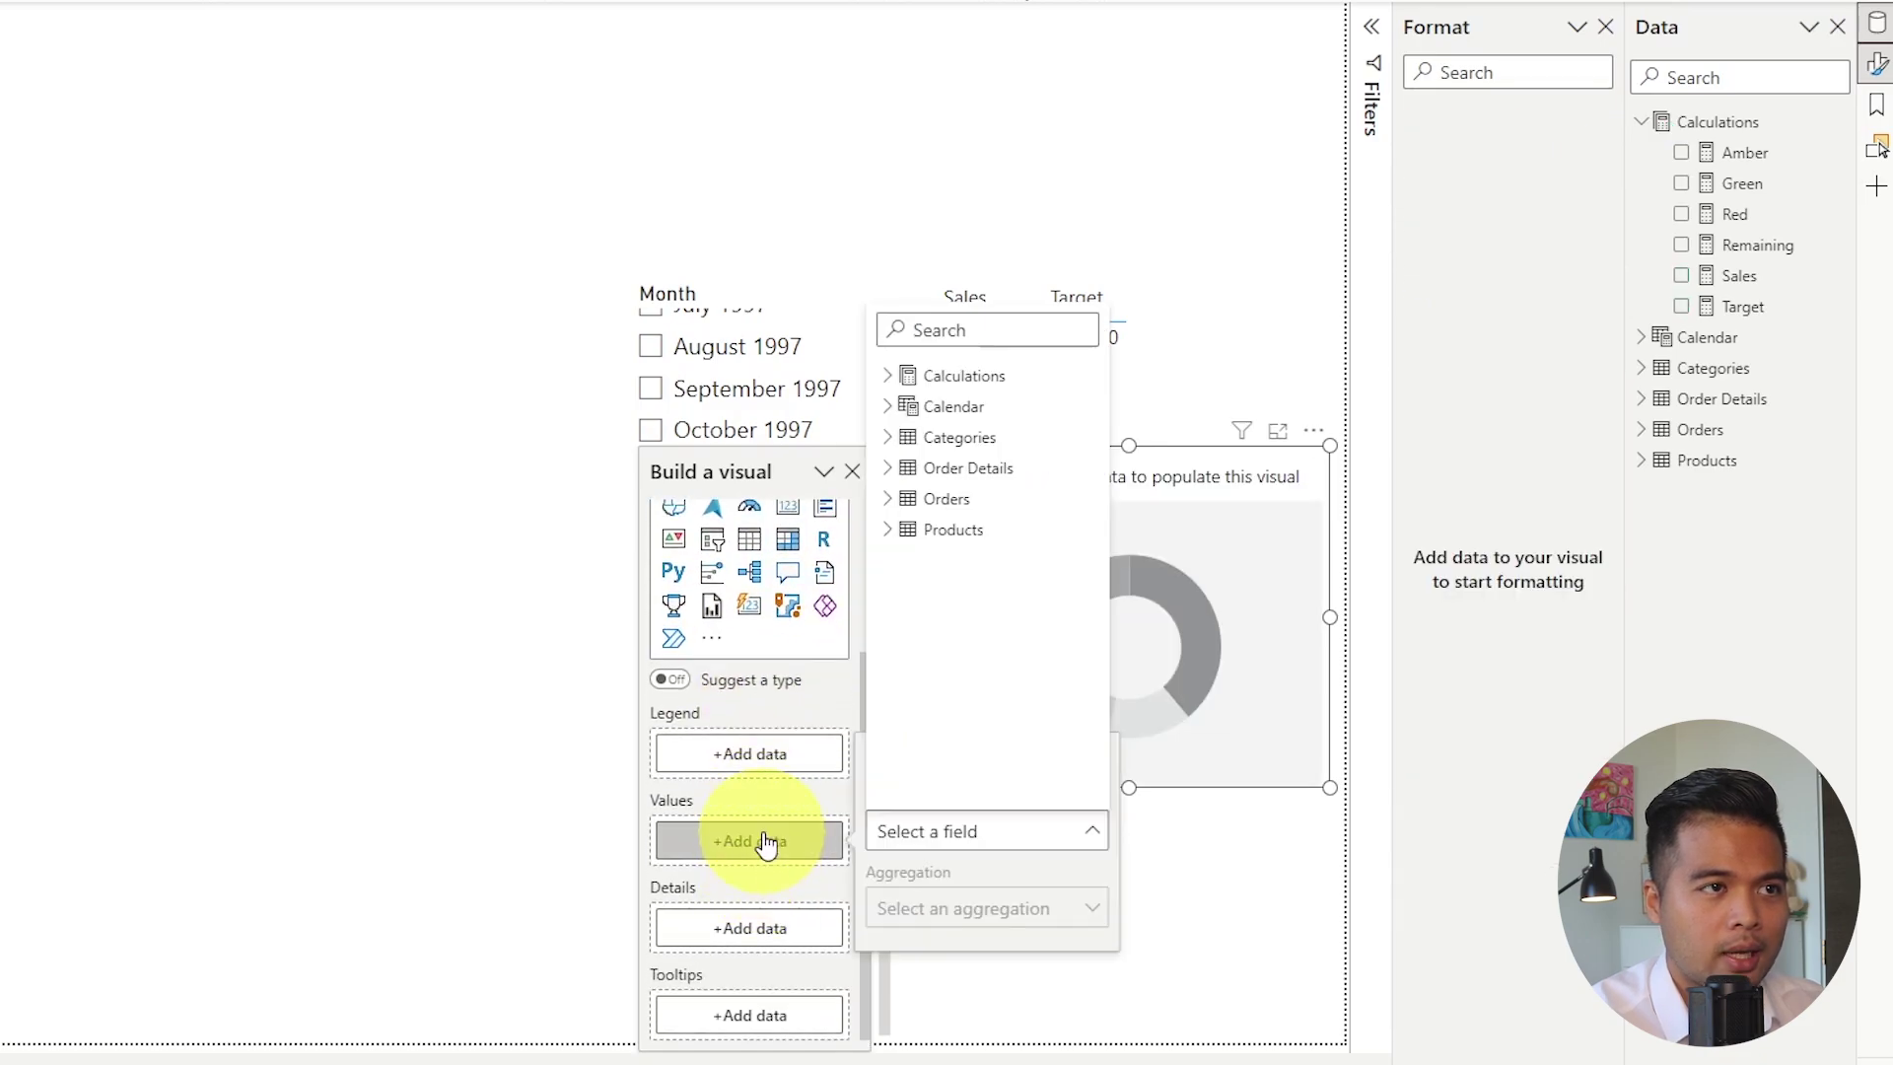
{"action": "left_click", "coordinate": [890, 376]}
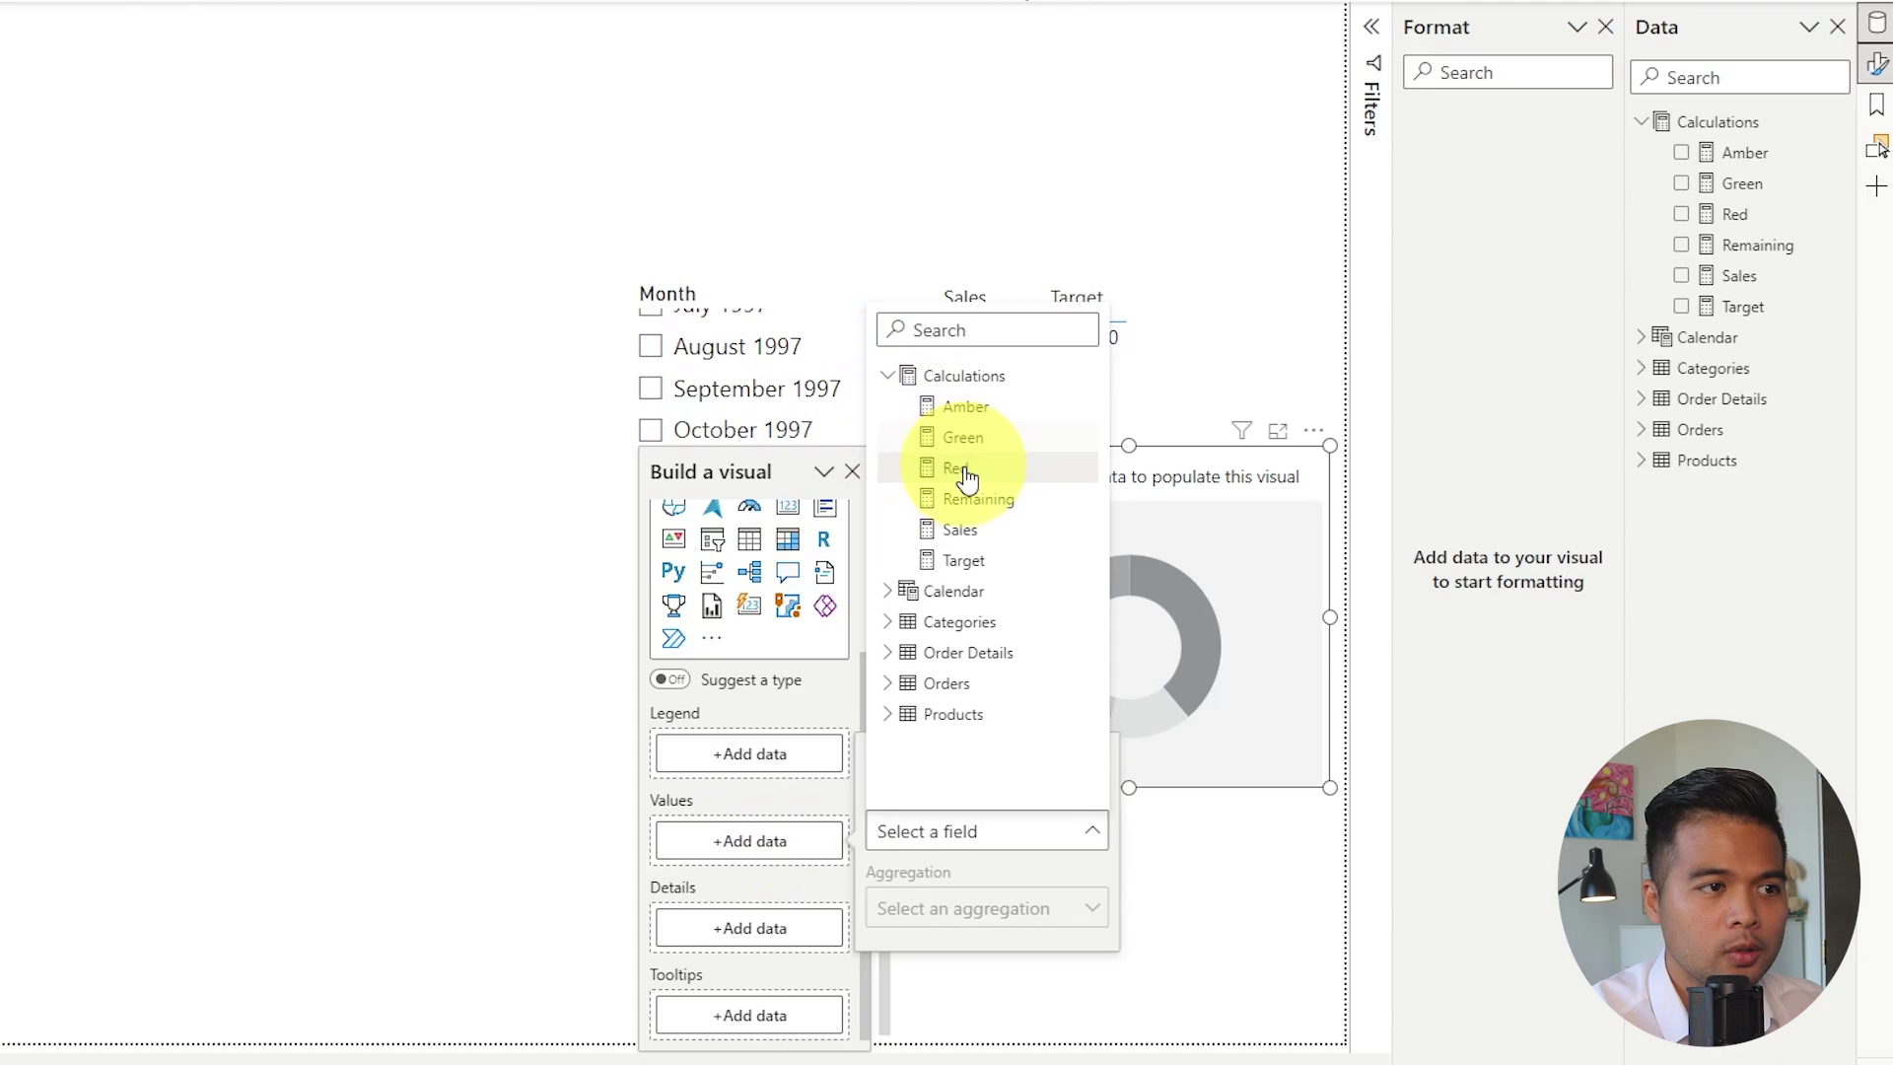
{"action": "left_click", "coordinate": [956, 470]}
{"action": "left_click", "coordinate": [741, 857]}
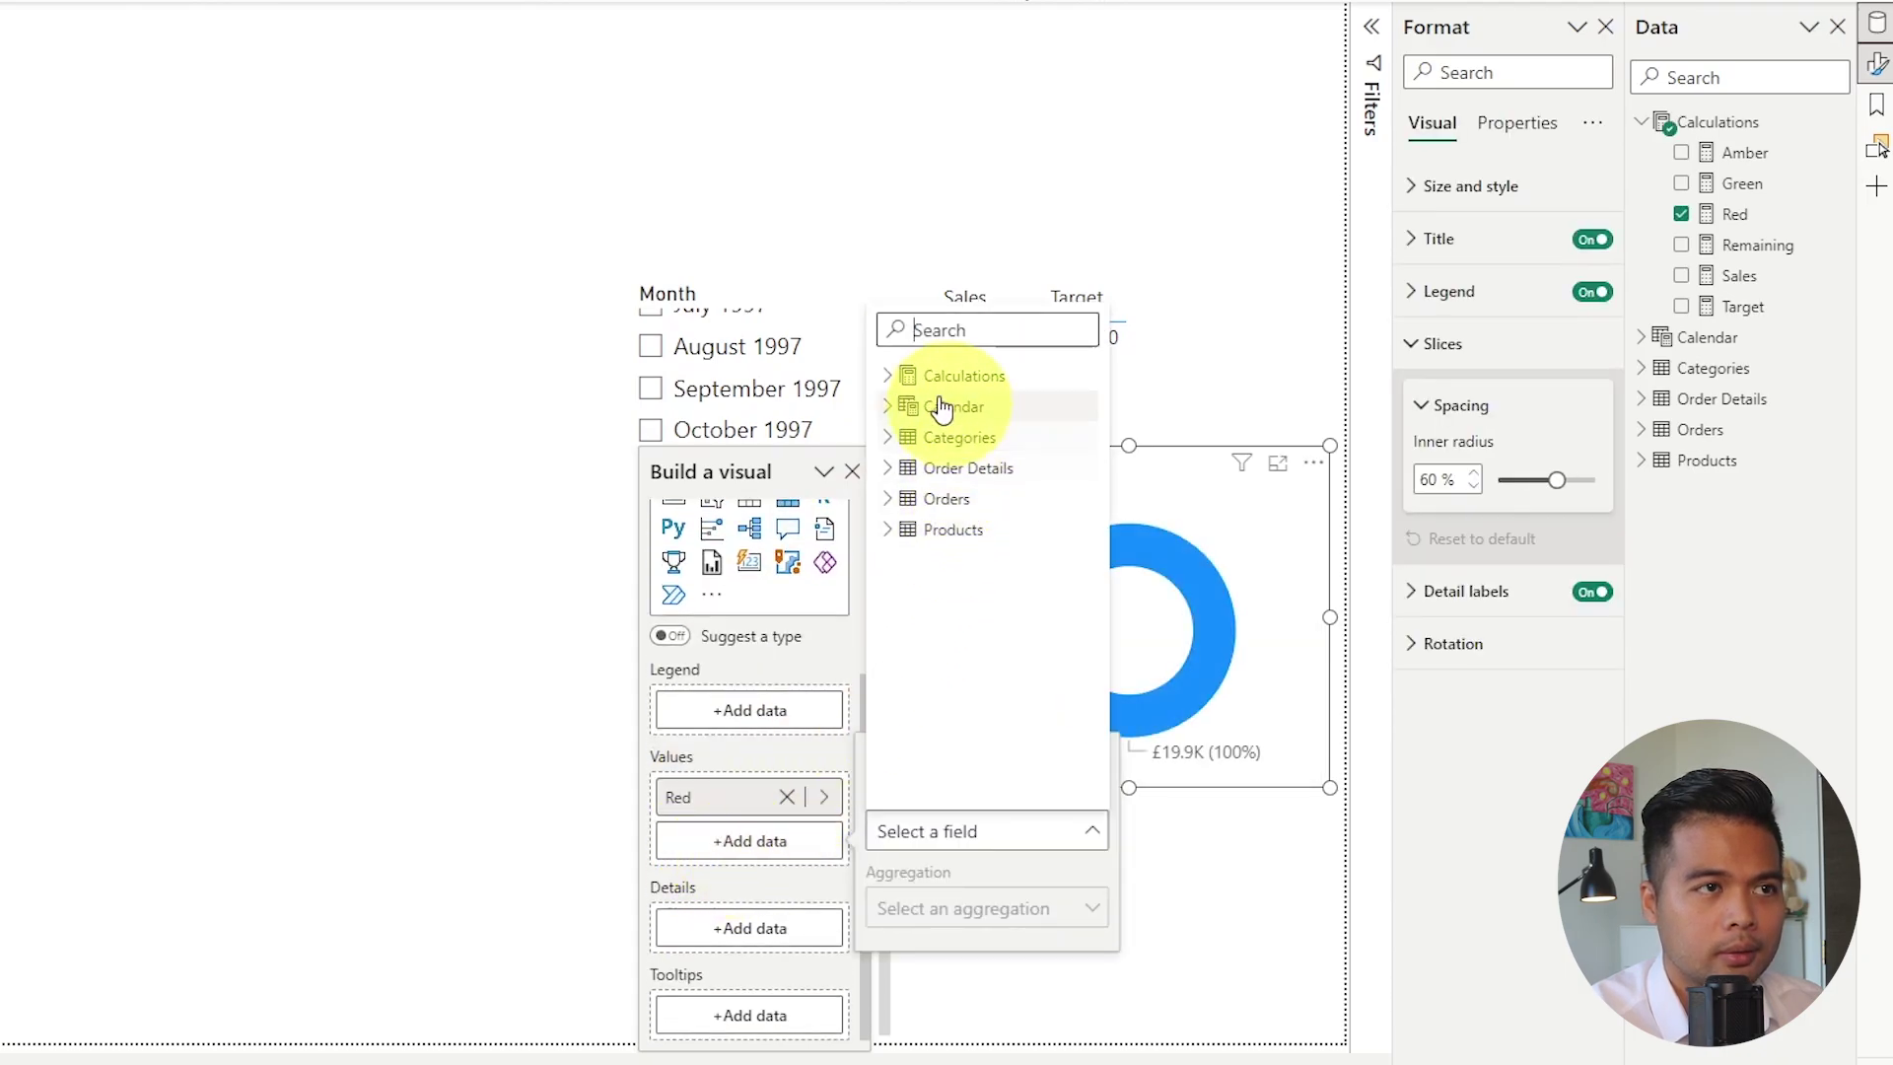
{"action": "left_click", "coordinate": [898, 373]}
{"action": "left_click", "coordinate": [838, 629]}
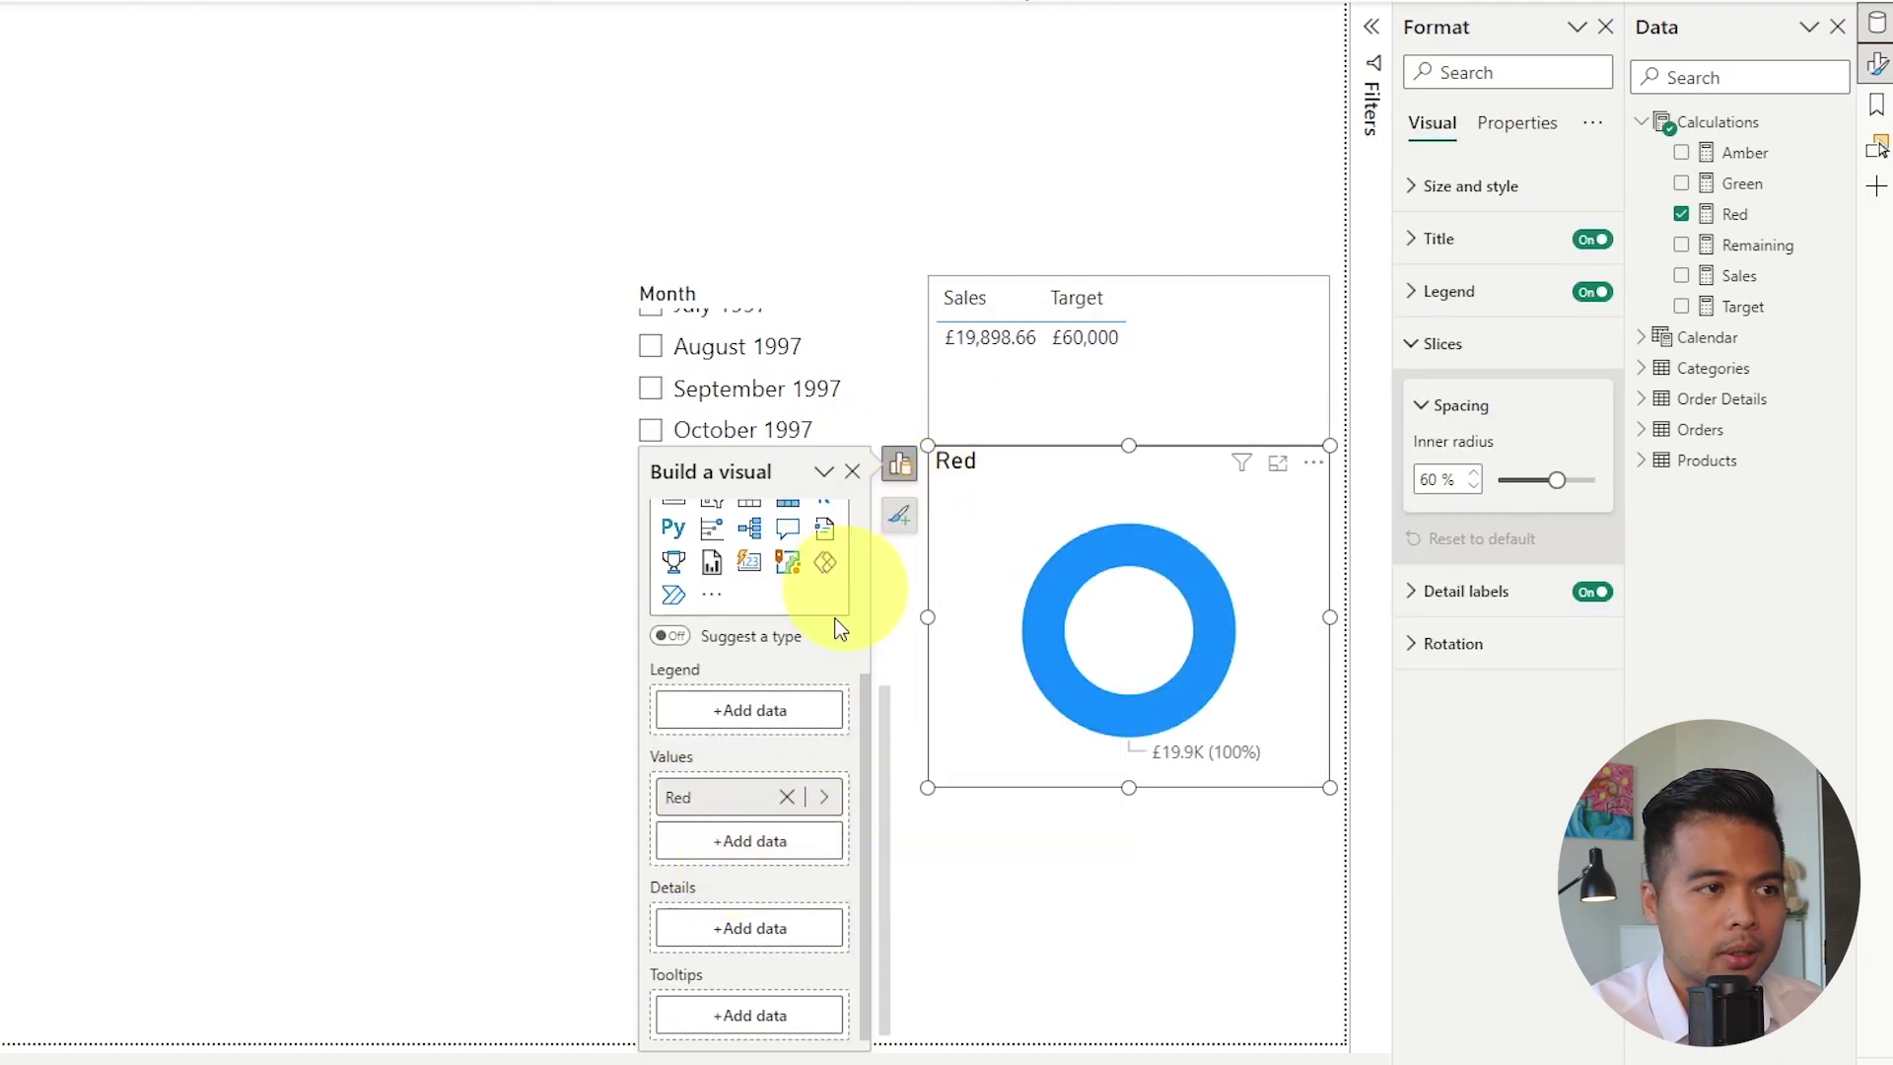
{"action": "left_click", "coordinate": [744, 840]}
{"action": "left_click", "coordinate": [887, 378]}
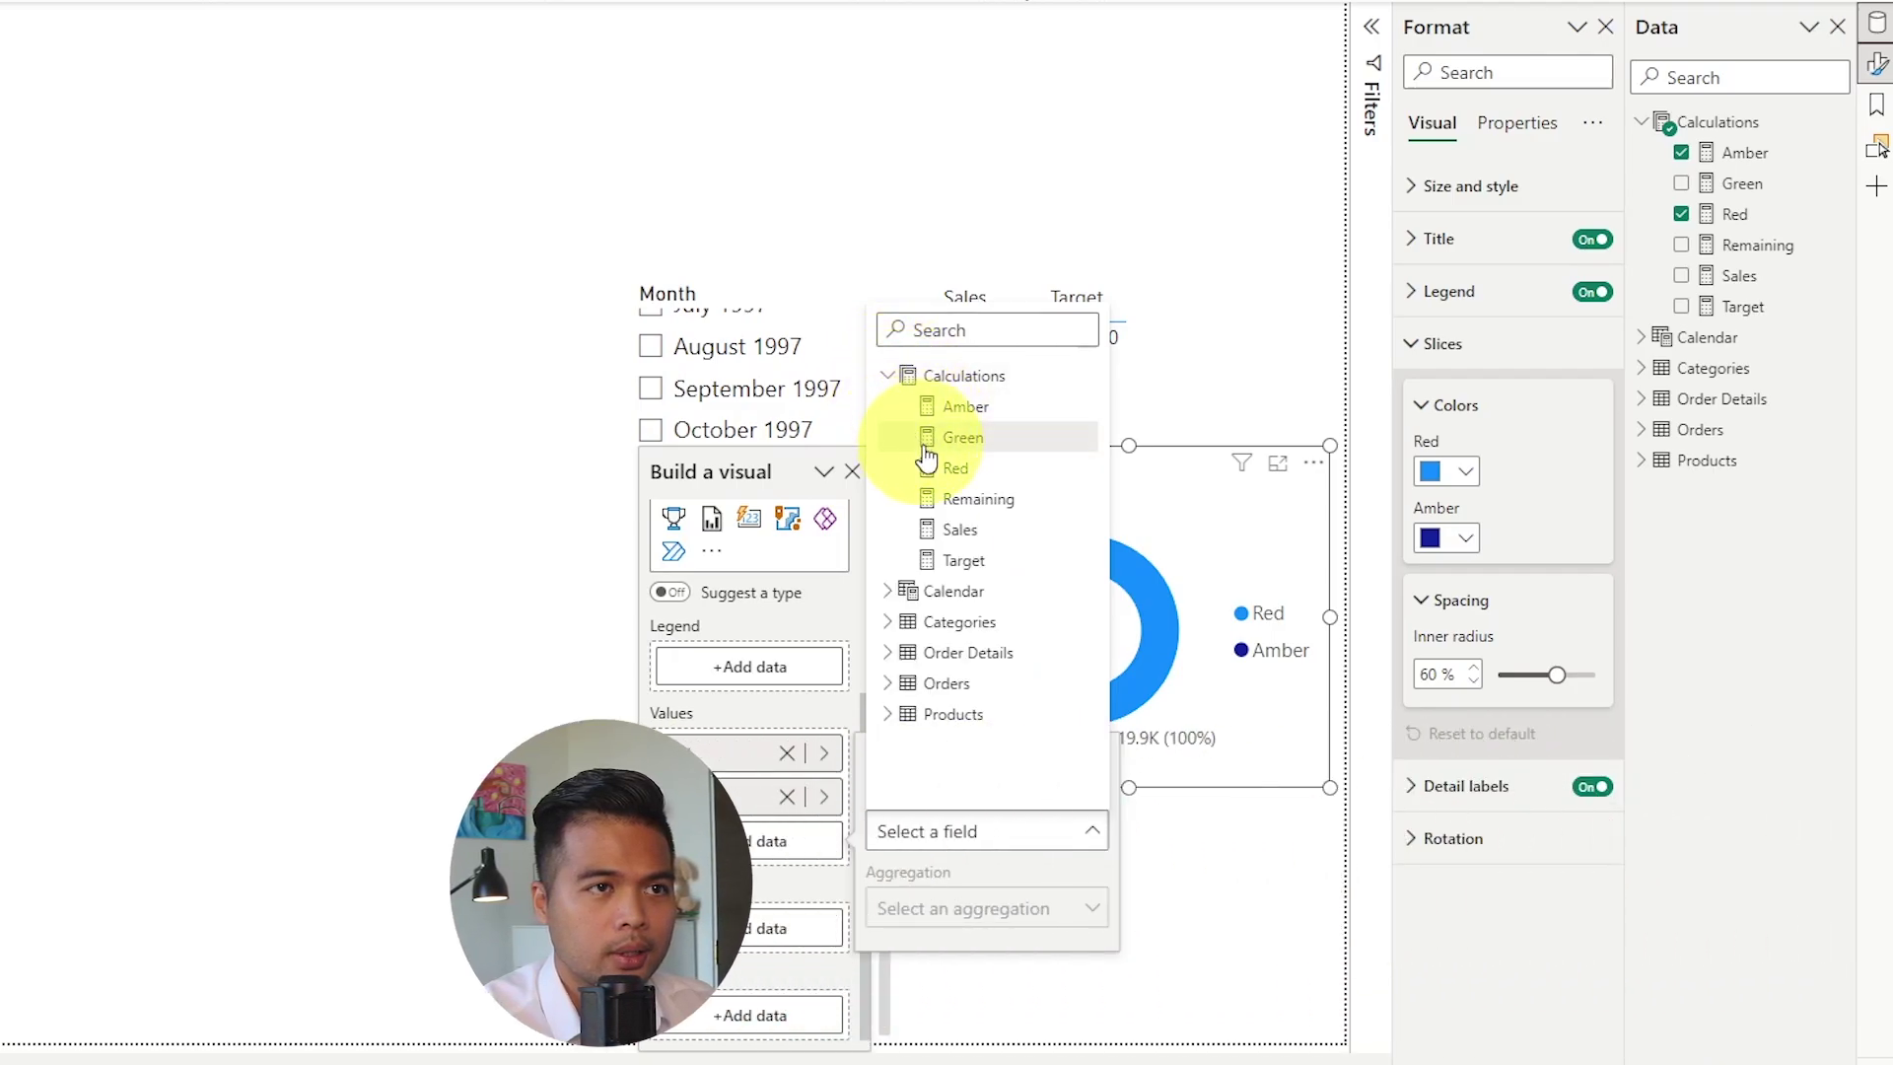
{"action": "left_click", "coordinate": [925, 437]}
{"action": "scroll", "coordinate": [785, 809], "scroll_direction": "down", "scroll_amount": 2}
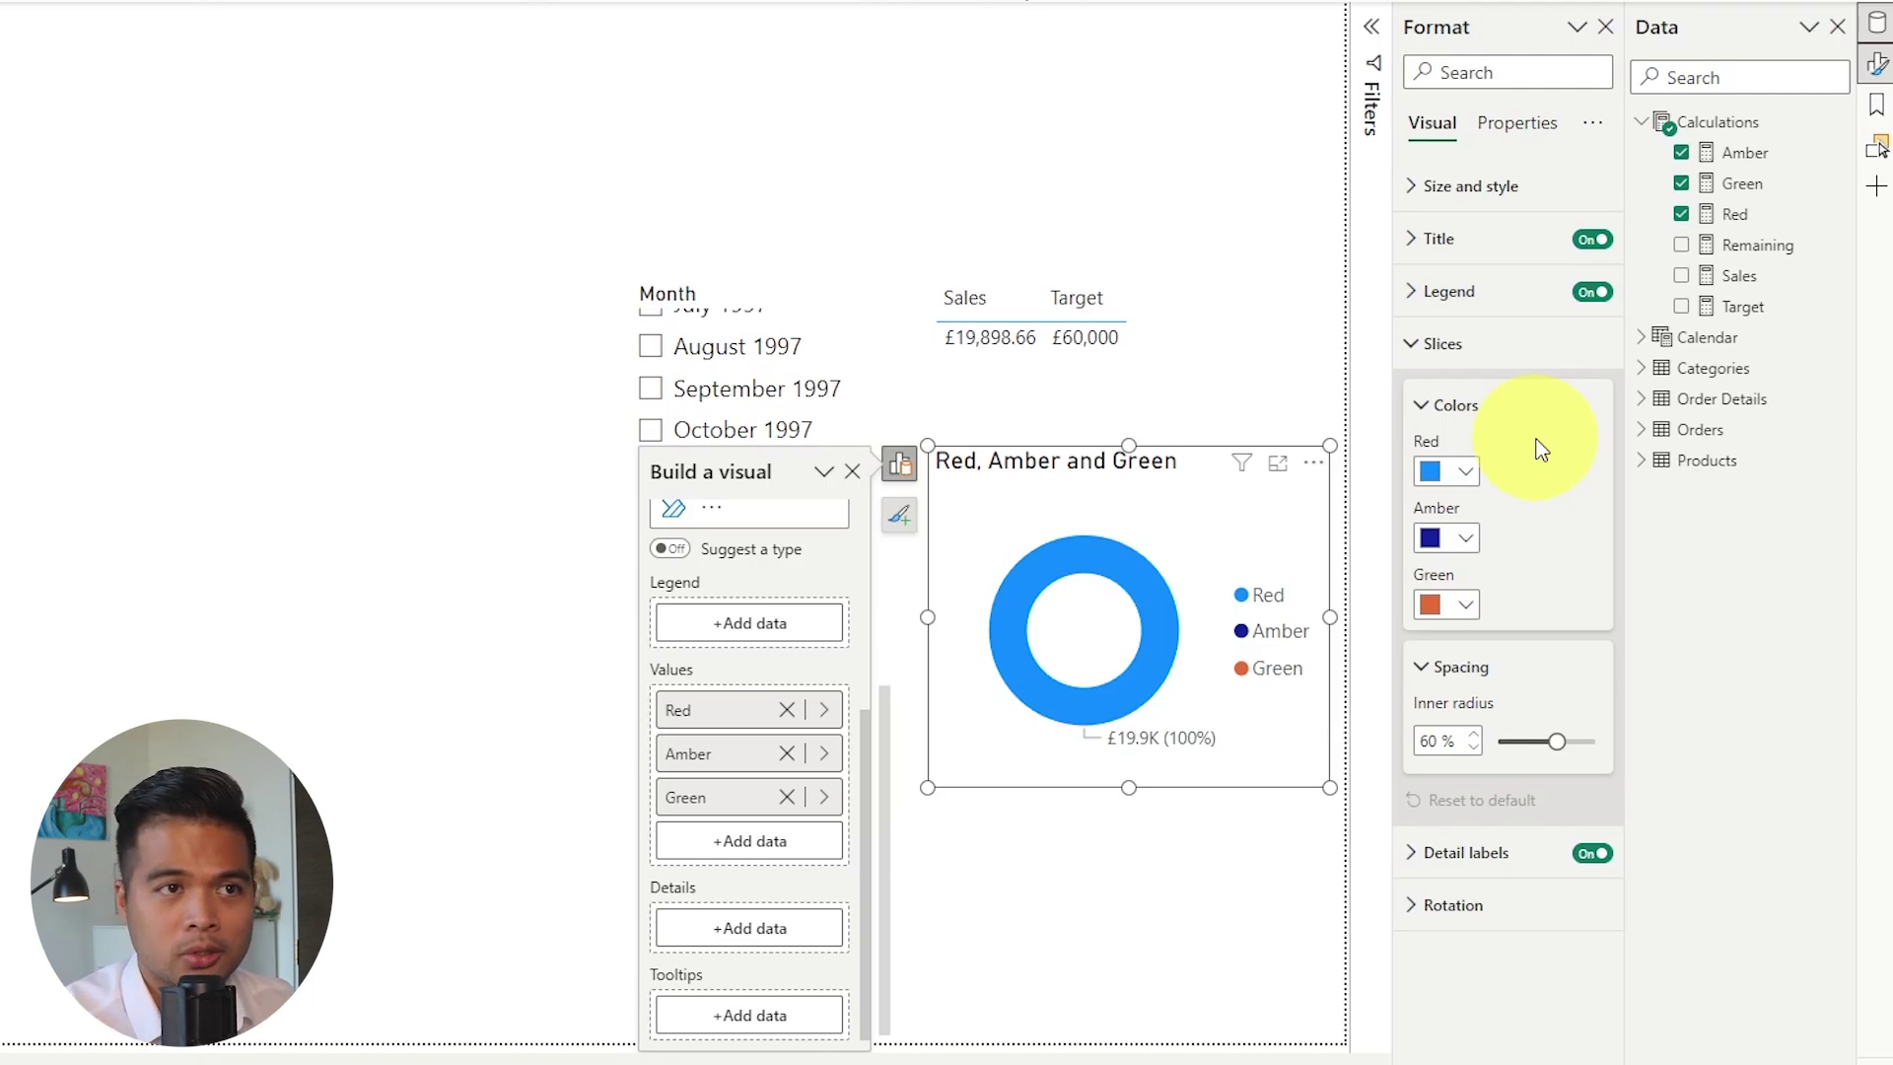
Step: Colour the Red slice crimson and review the Red measure's IF([Sales] <= 20000, [Sales]) formula
{"action": "left_click", "coordinate": [1466, 471]}
{"action": "left_click", "coordinate": [1753, 554]}
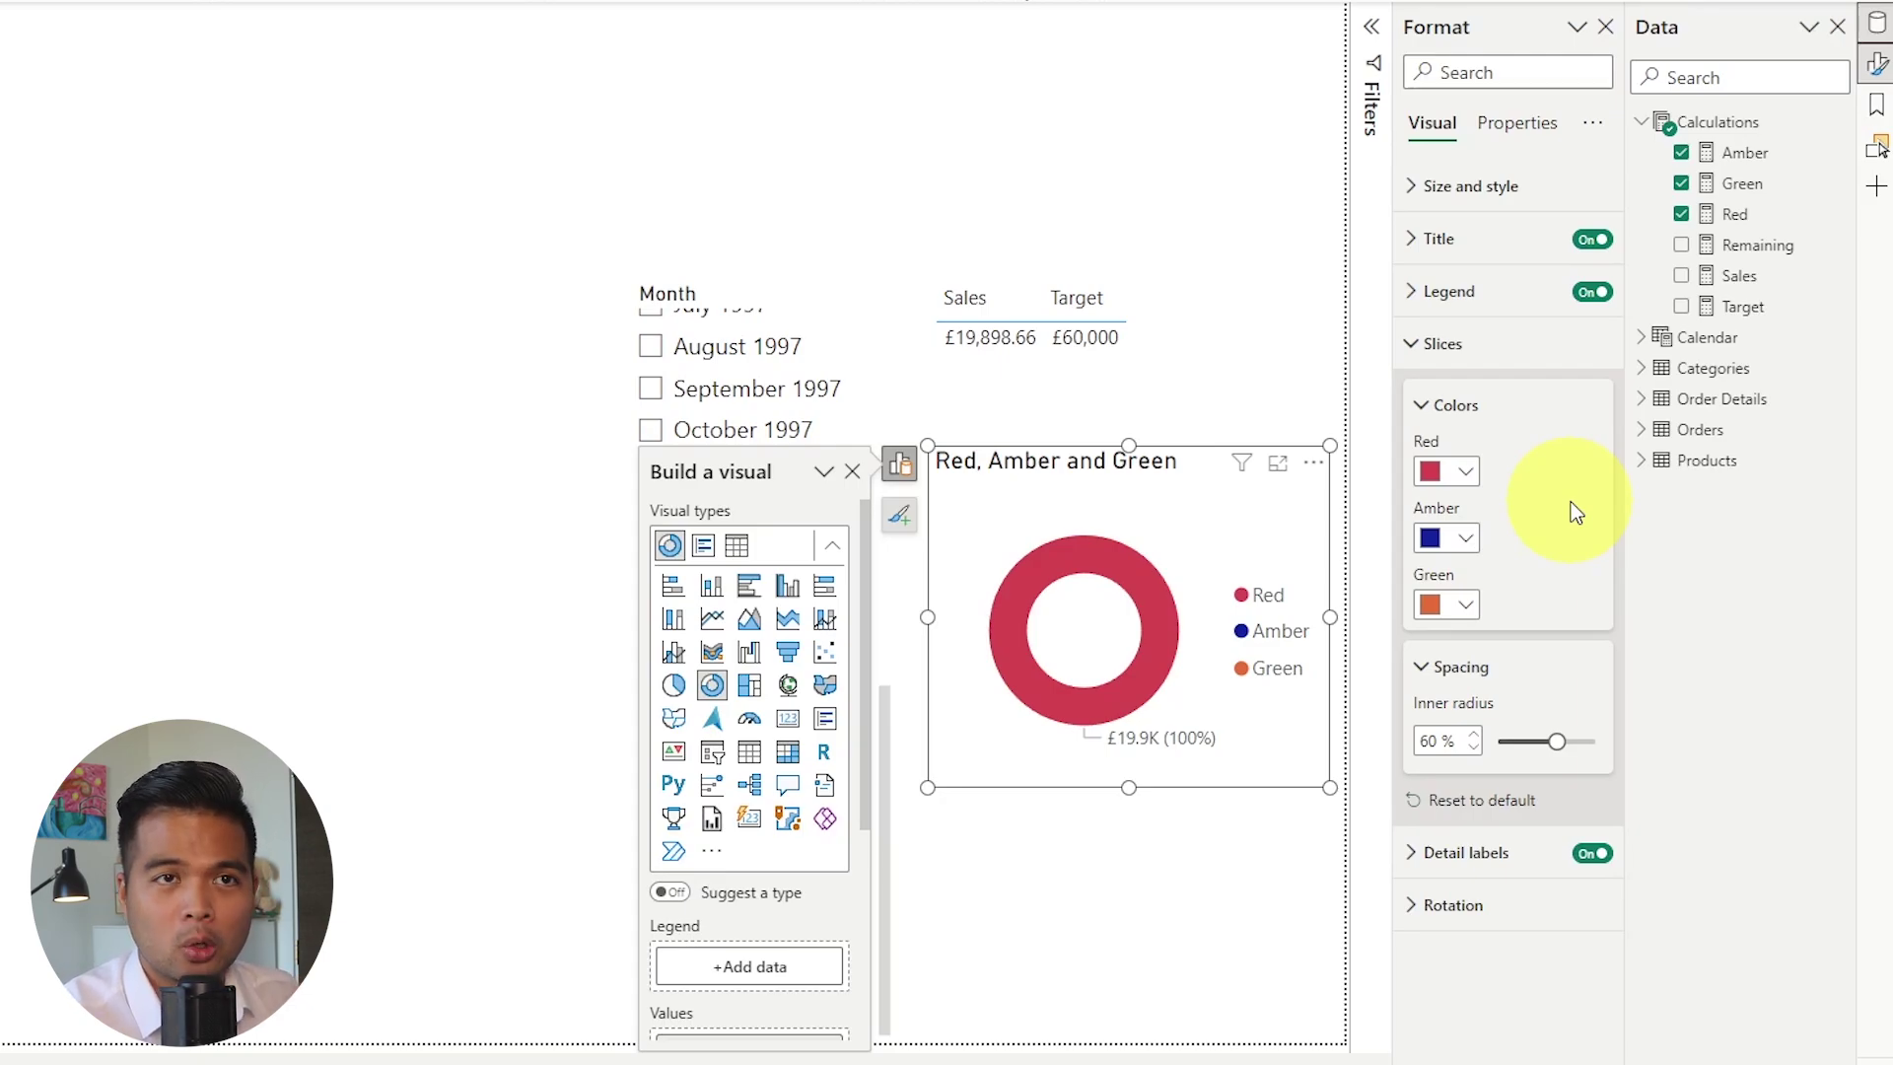
{"action": "left_click", "coordinate": [1727, 214]}
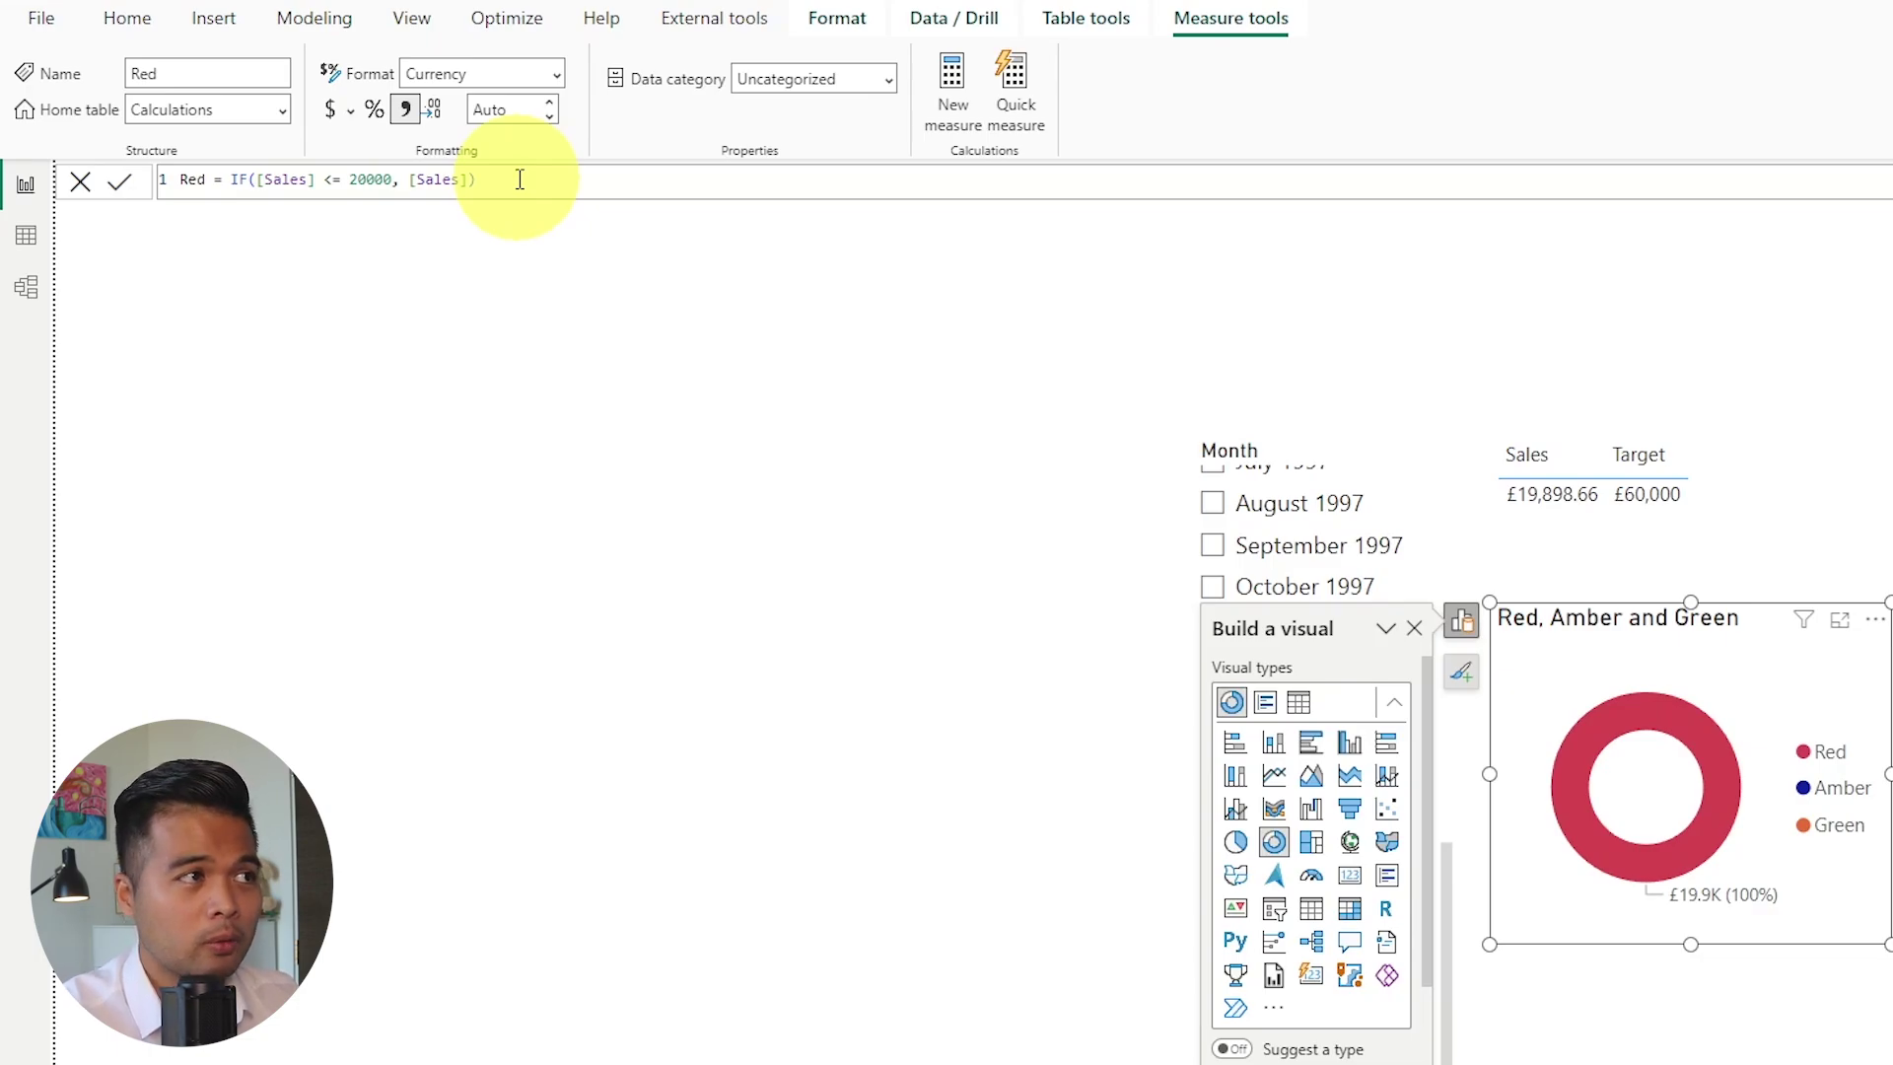
{"action": "left_click_drag", "start_coordinate": [391, 180], "coordinate": [262, 186]}
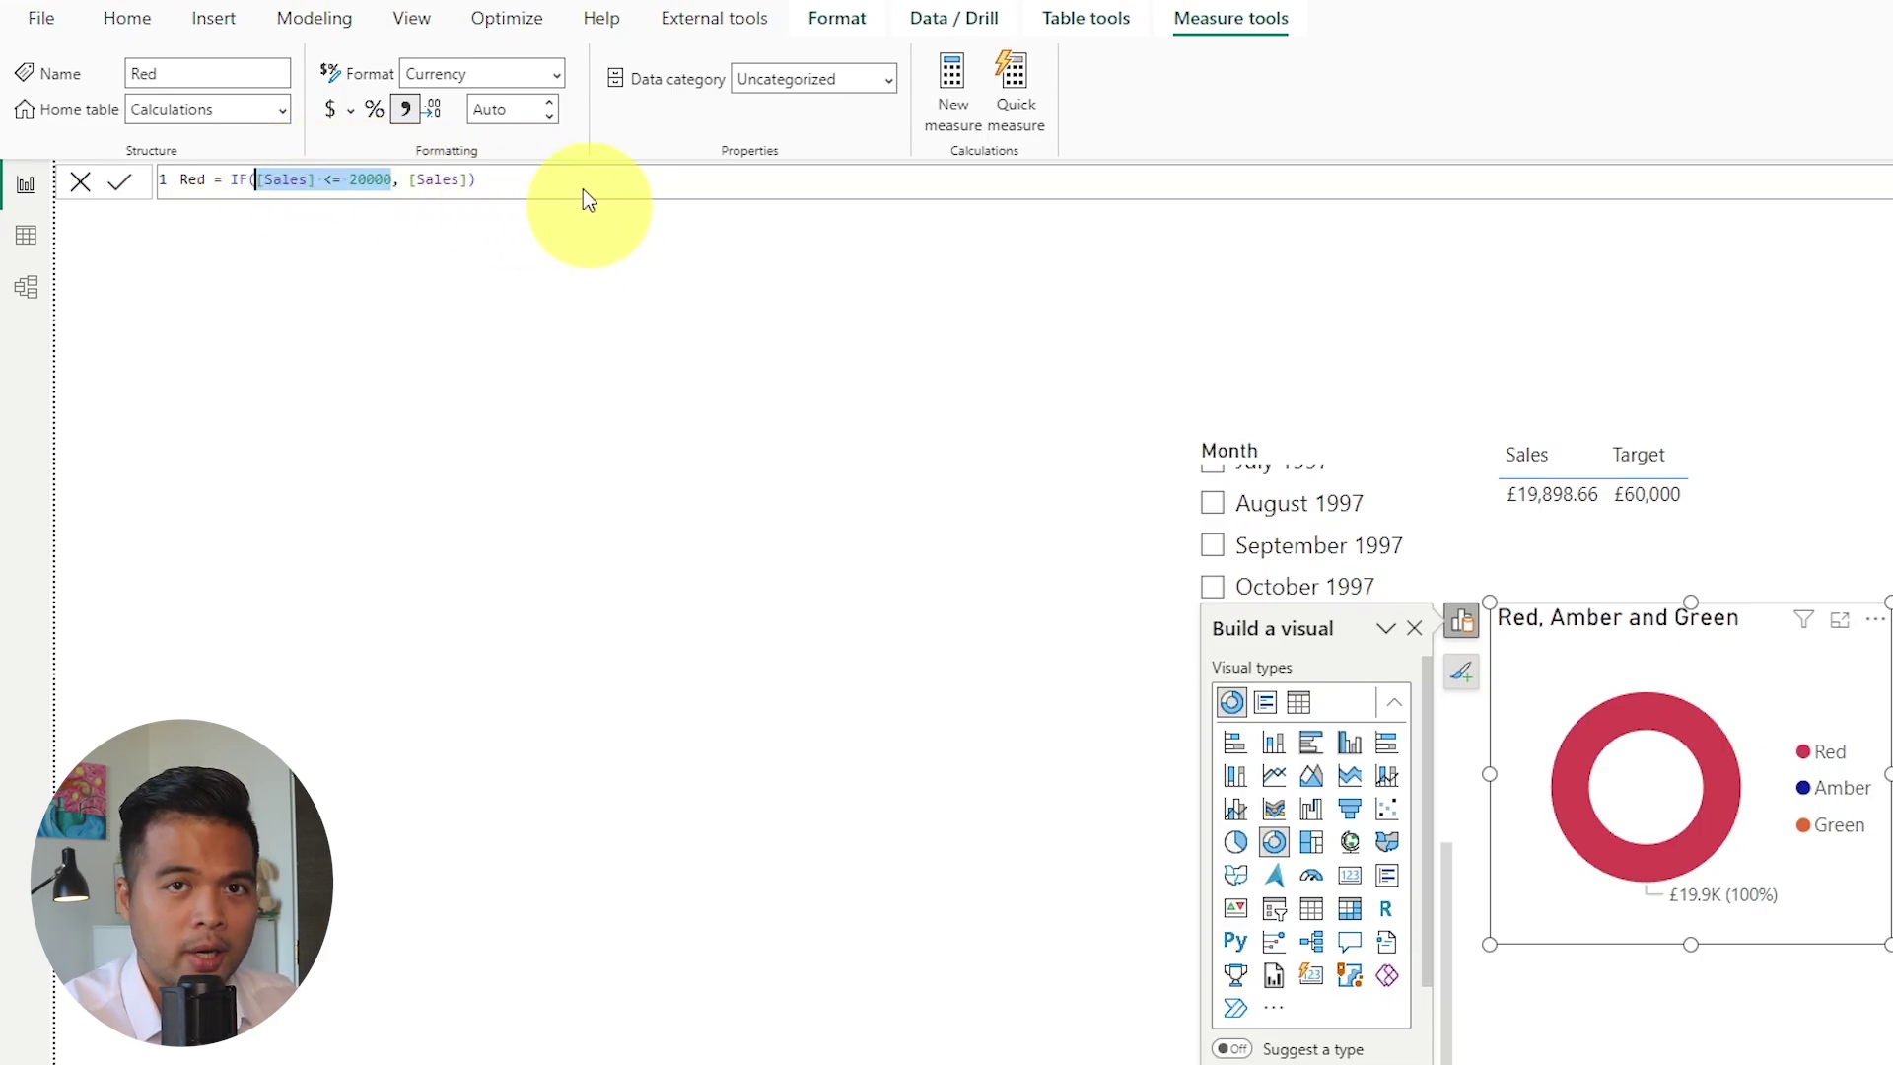
{"action": "left_click_drag", "start_coordinate": [474, 180], "coordinate": [409, 181]}
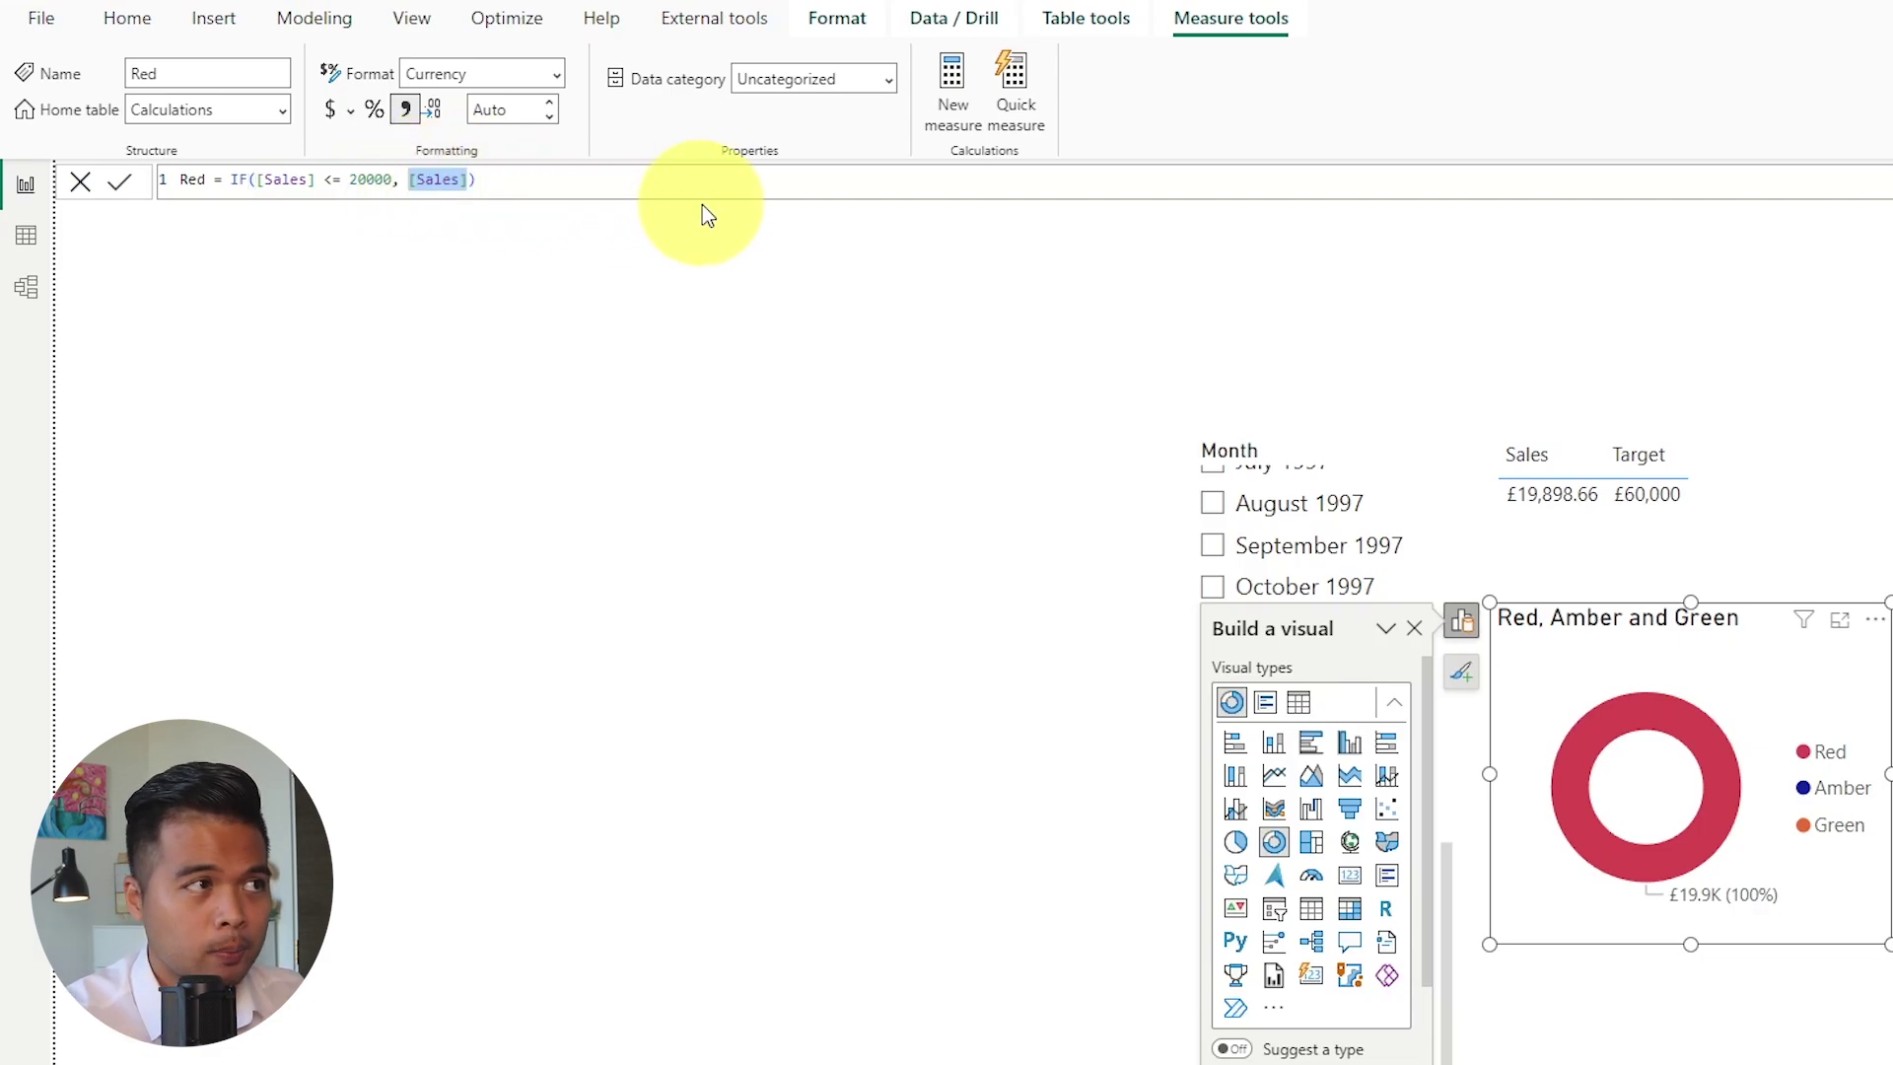
{"action": "left_click", "coordinate": [625, 182]}
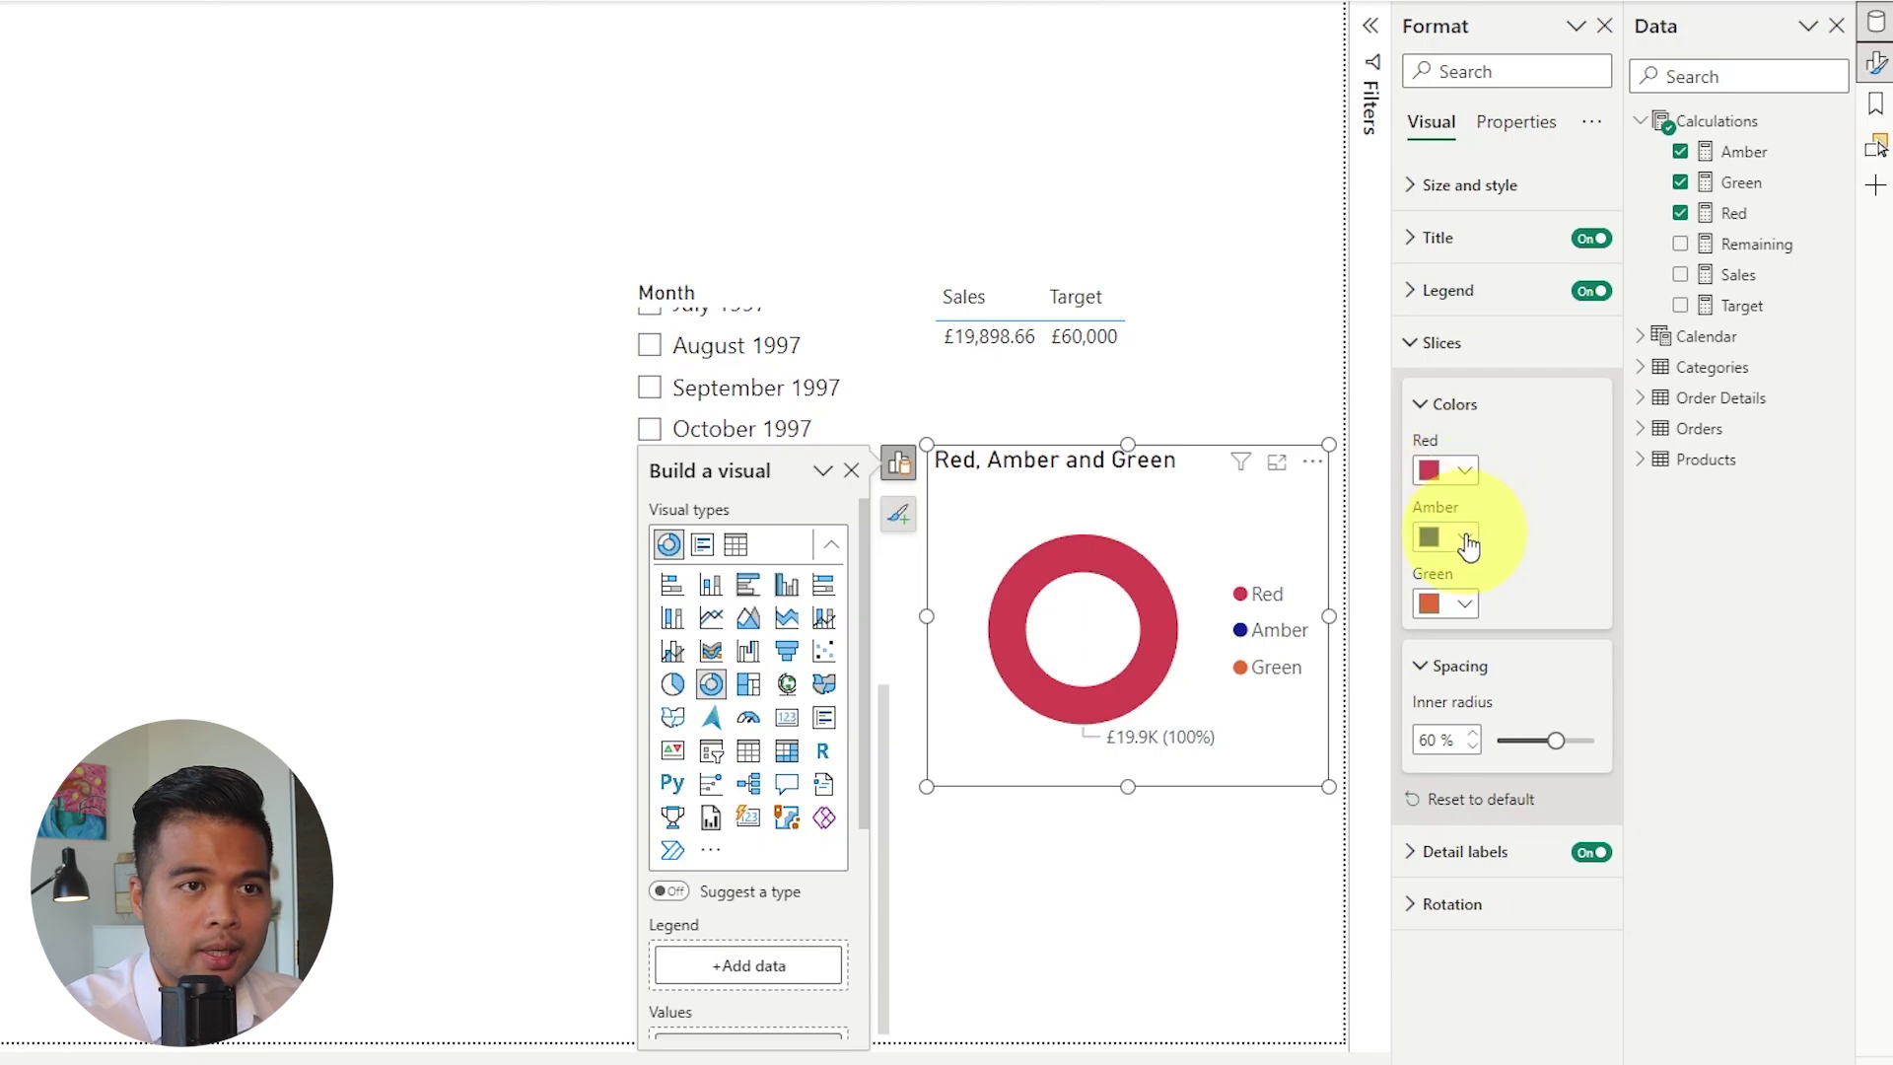
Step: Colour the Amber slice yellow and the Green slice custom #00B82B
{"action": "left_click", "coordinate": [1467, 536]}
{"action": "left_click", "coordinate": [1733, 628]}
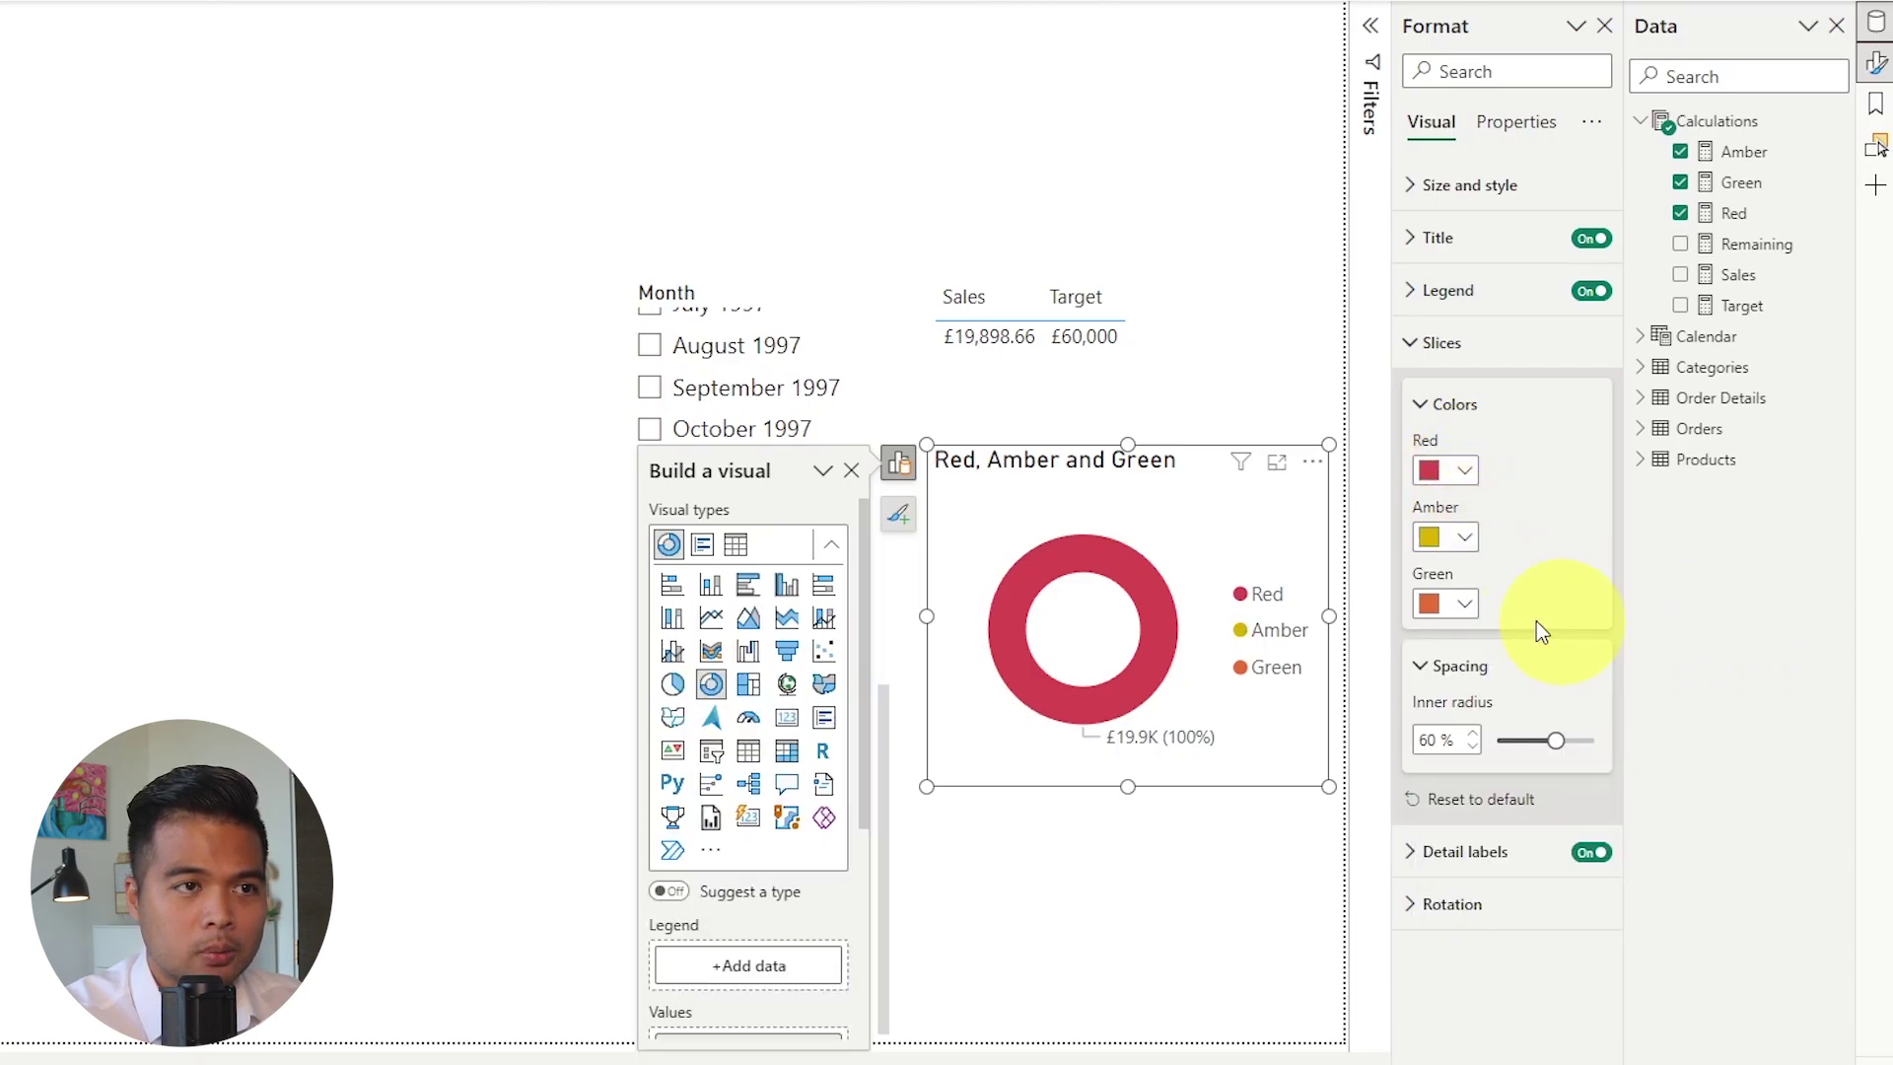
{"action": "left_click", "coordinate": [1445, 603]}
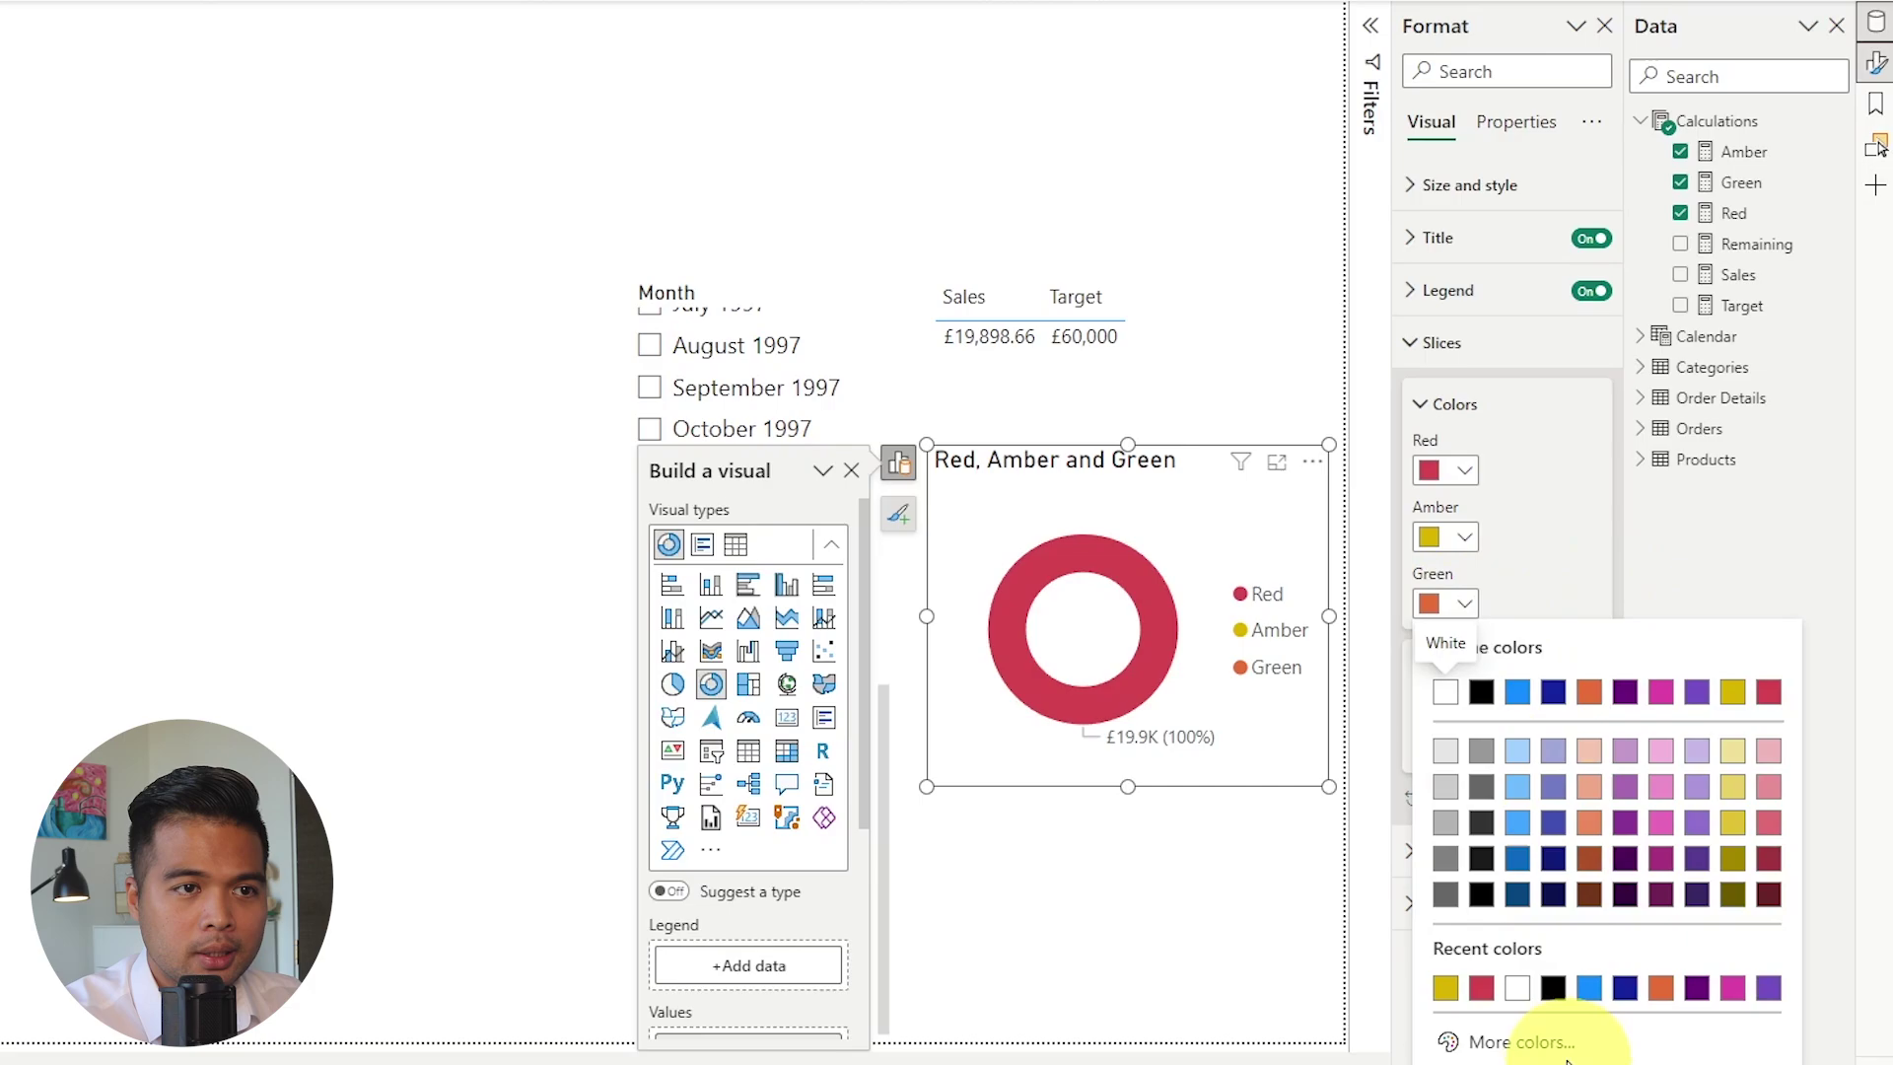
{"action": "left_click", "coordinate": [1522, 1042]}
{"action": "left_click", "coordinate": [1562, 959]}
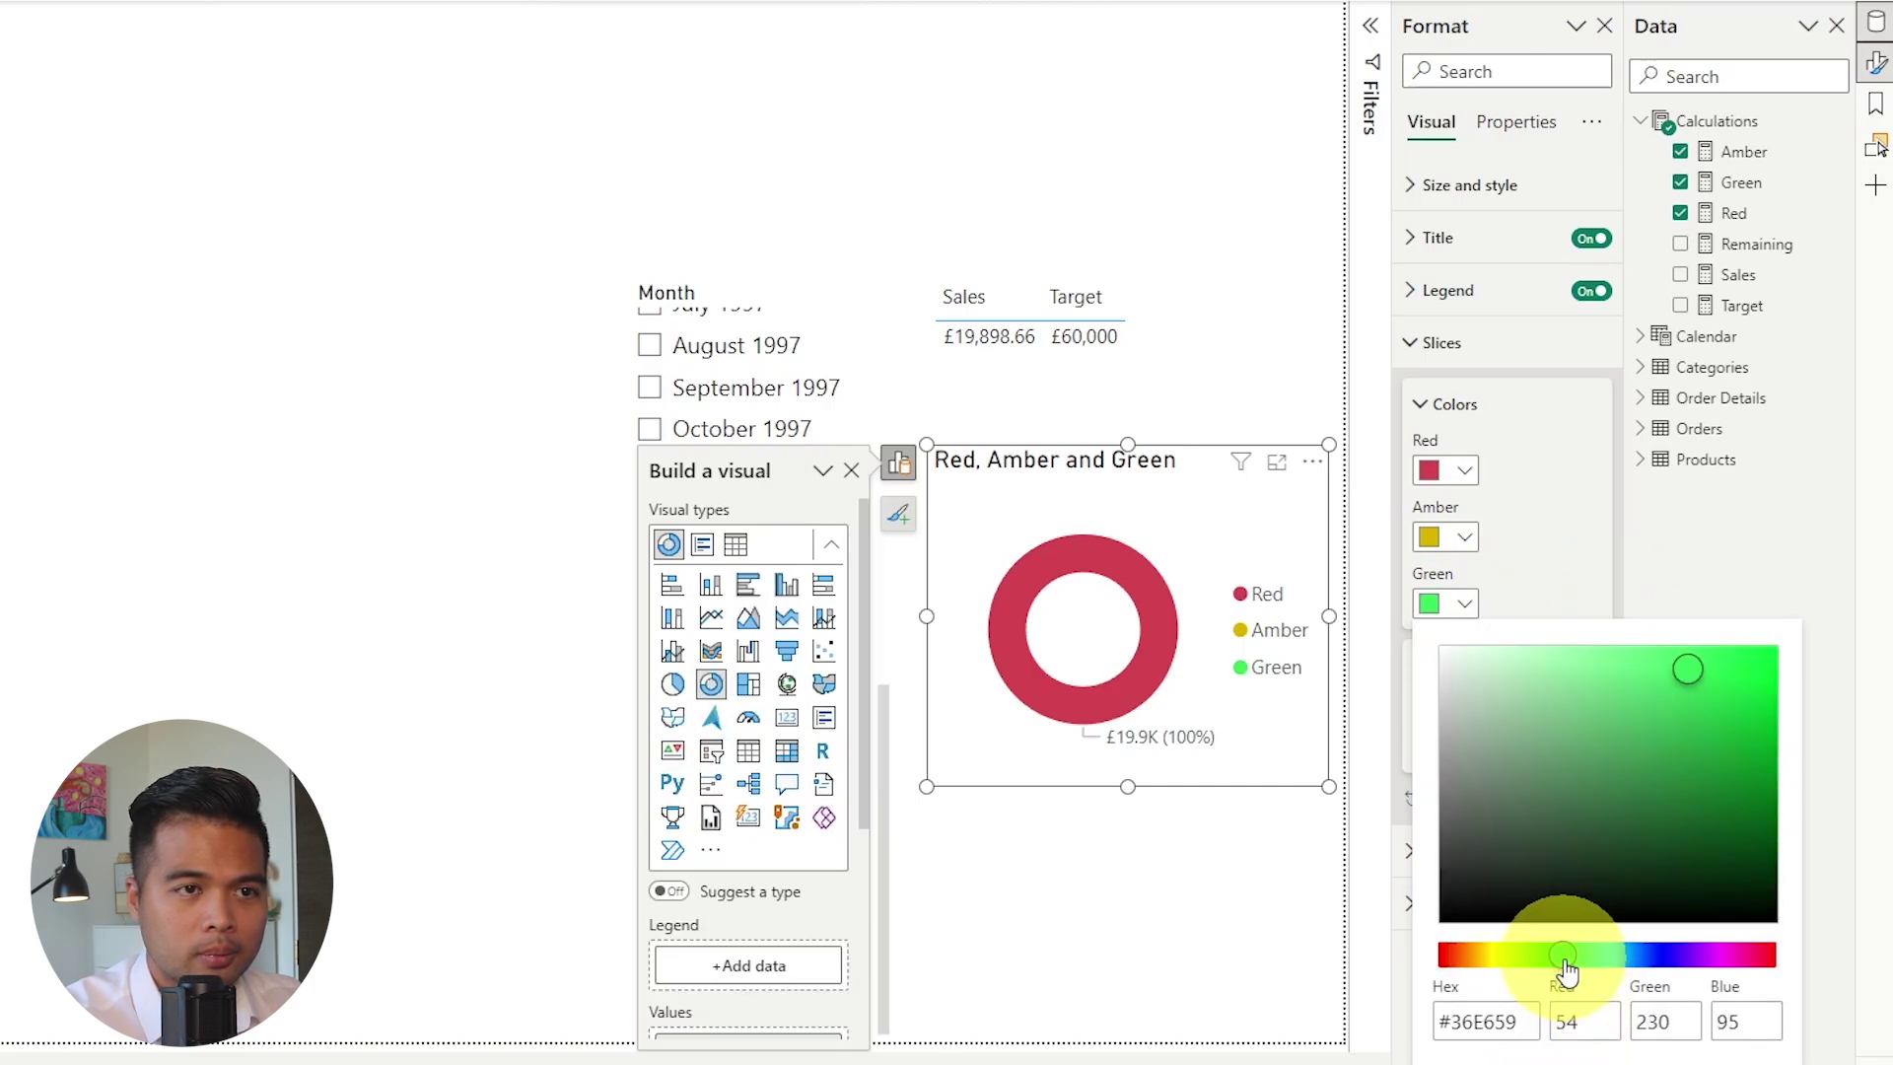
{"action": "left_click_drag", "start_coordinate": [1711, 690], "coordinate": [1777, 727]}
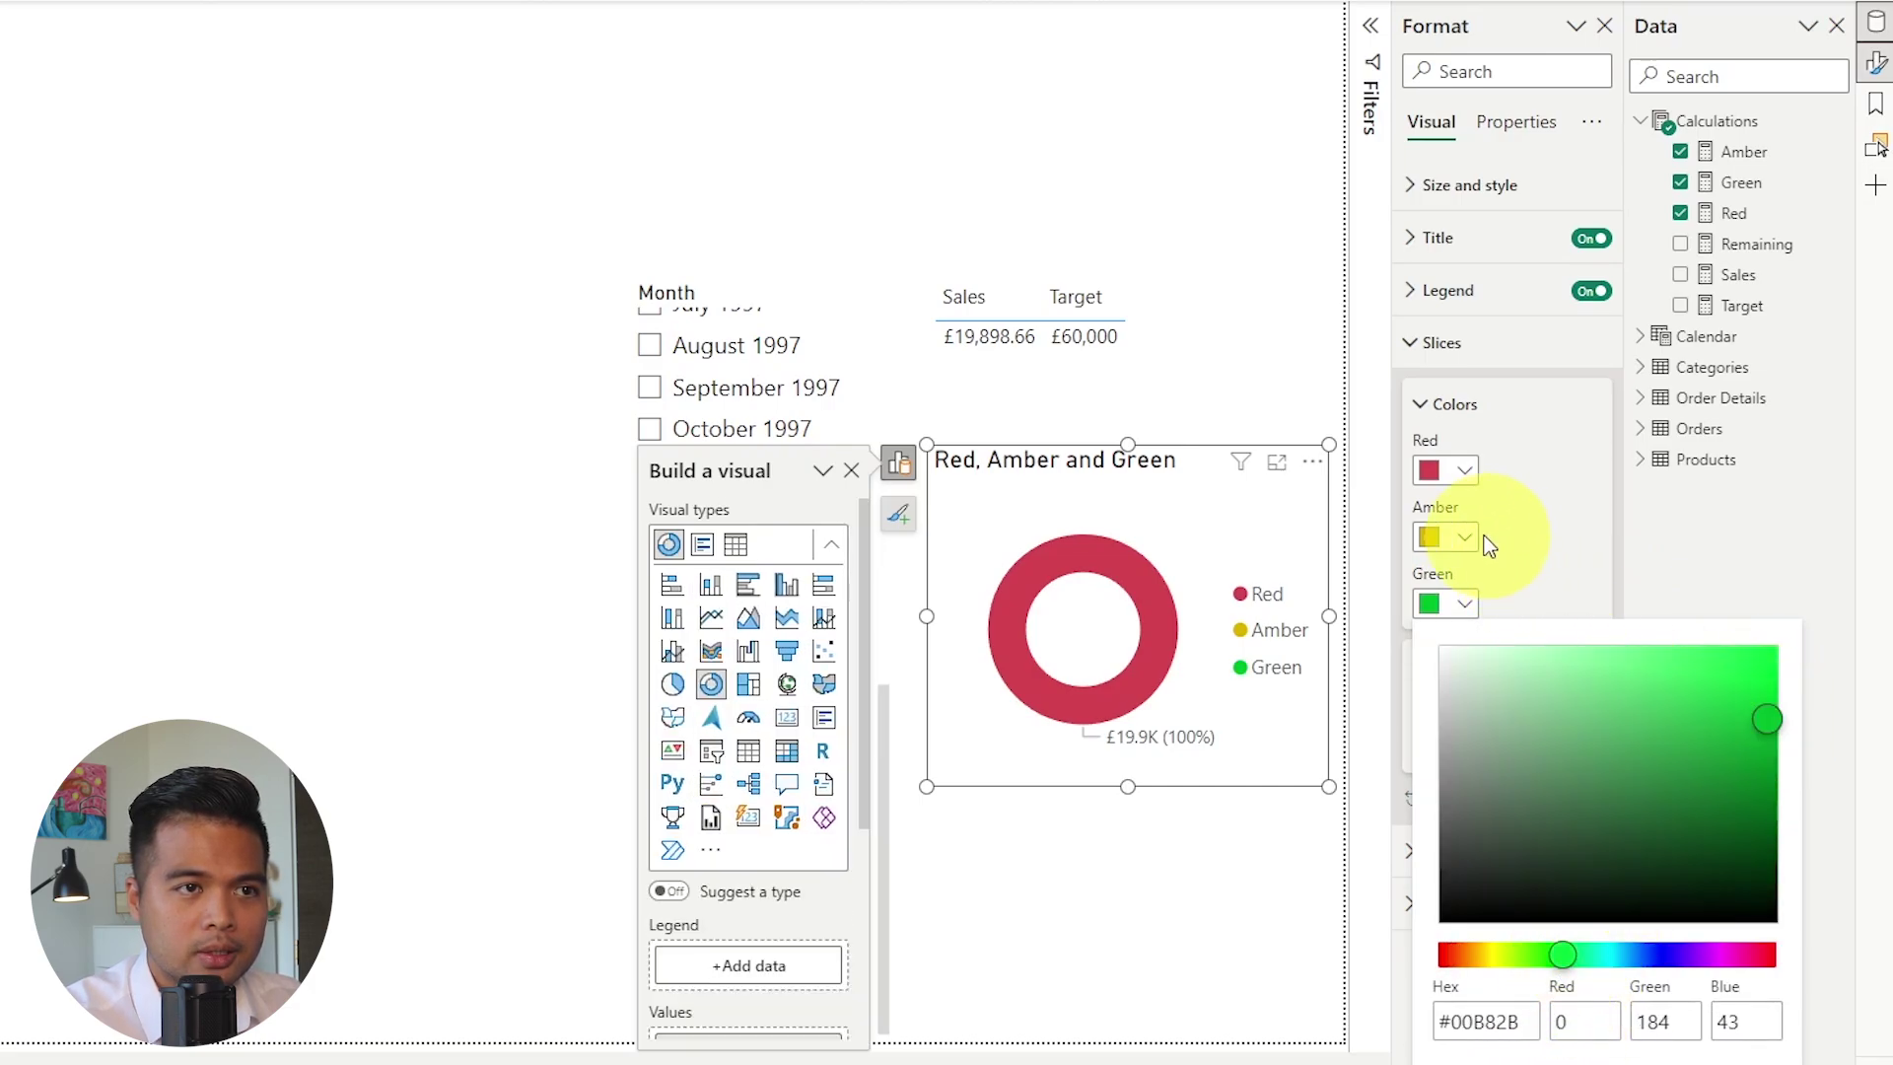
{"action": "left_click", "coordinate": [1543, 516]}
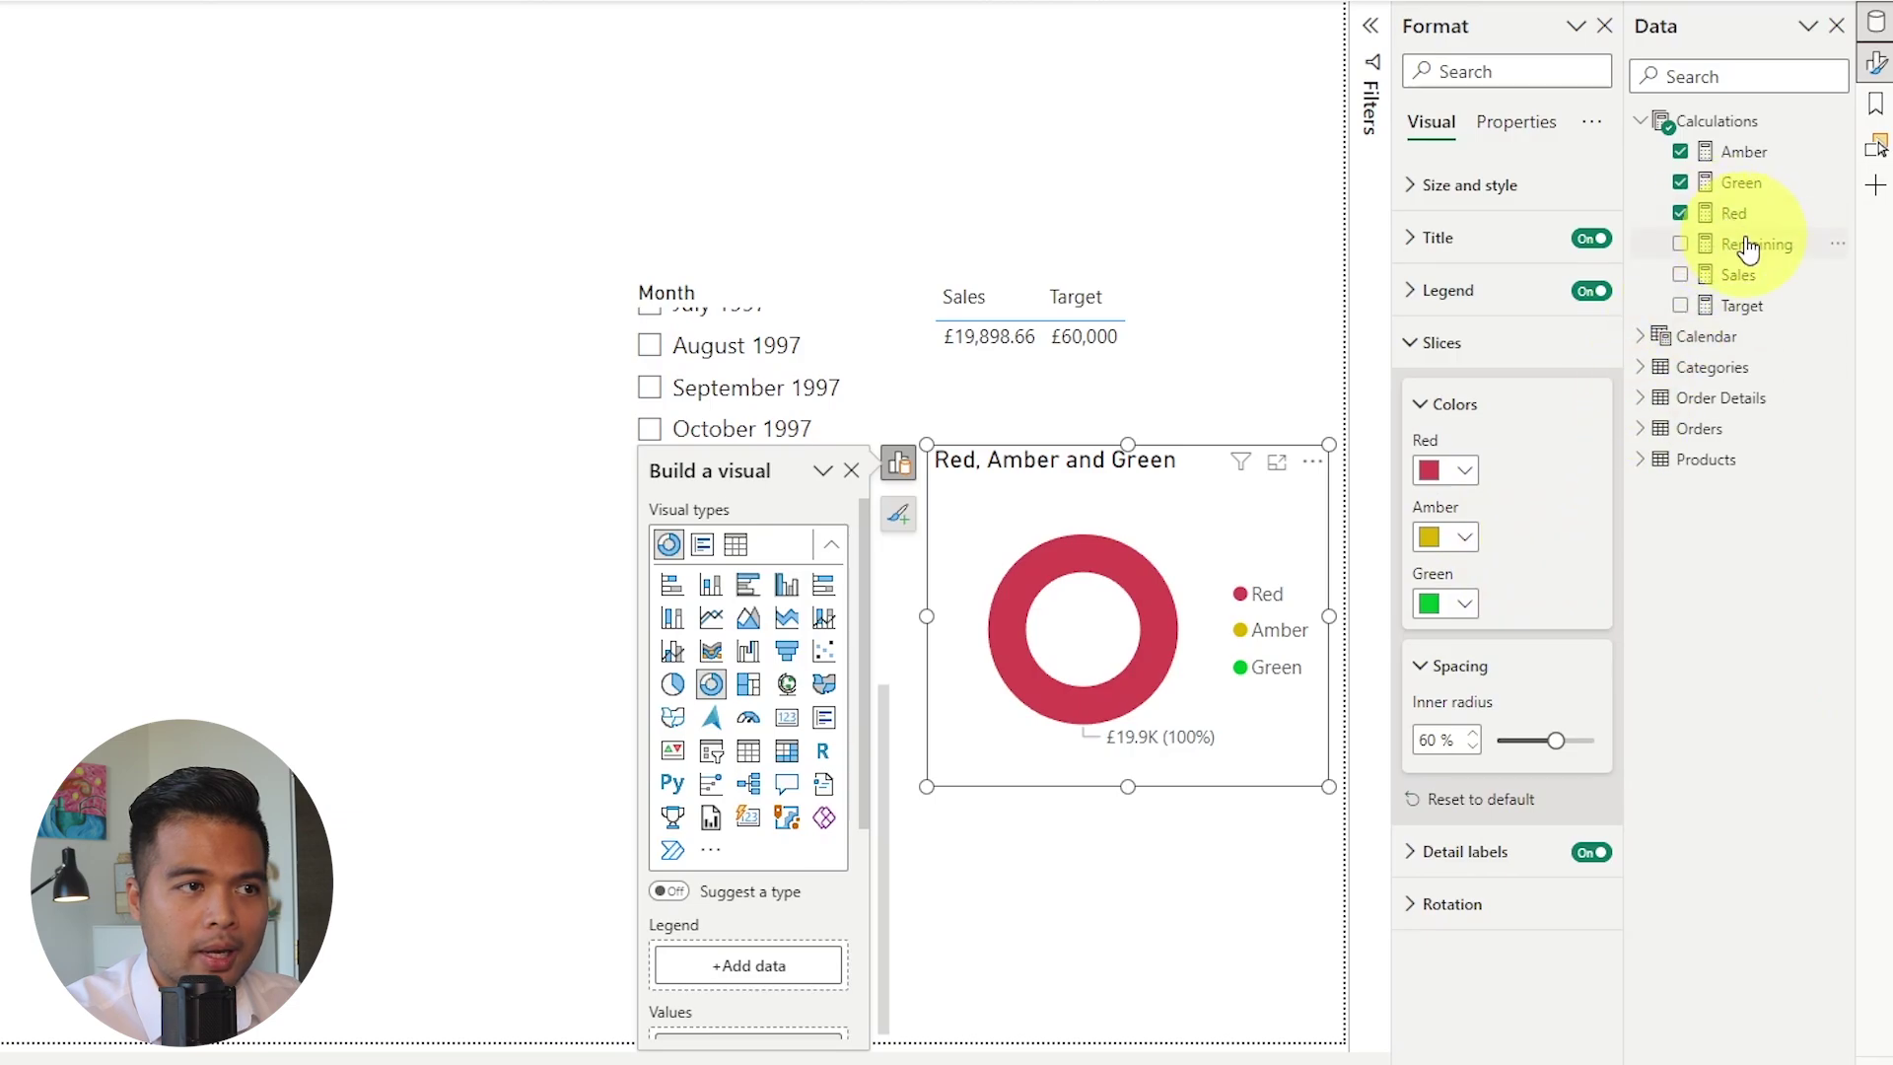
Step: Add the Remaining measure to the donut and colour its slice light grey
{"action": "left_click_drag", "start_coordinate": [1747, 249], "coordinate": [1091, 641]}
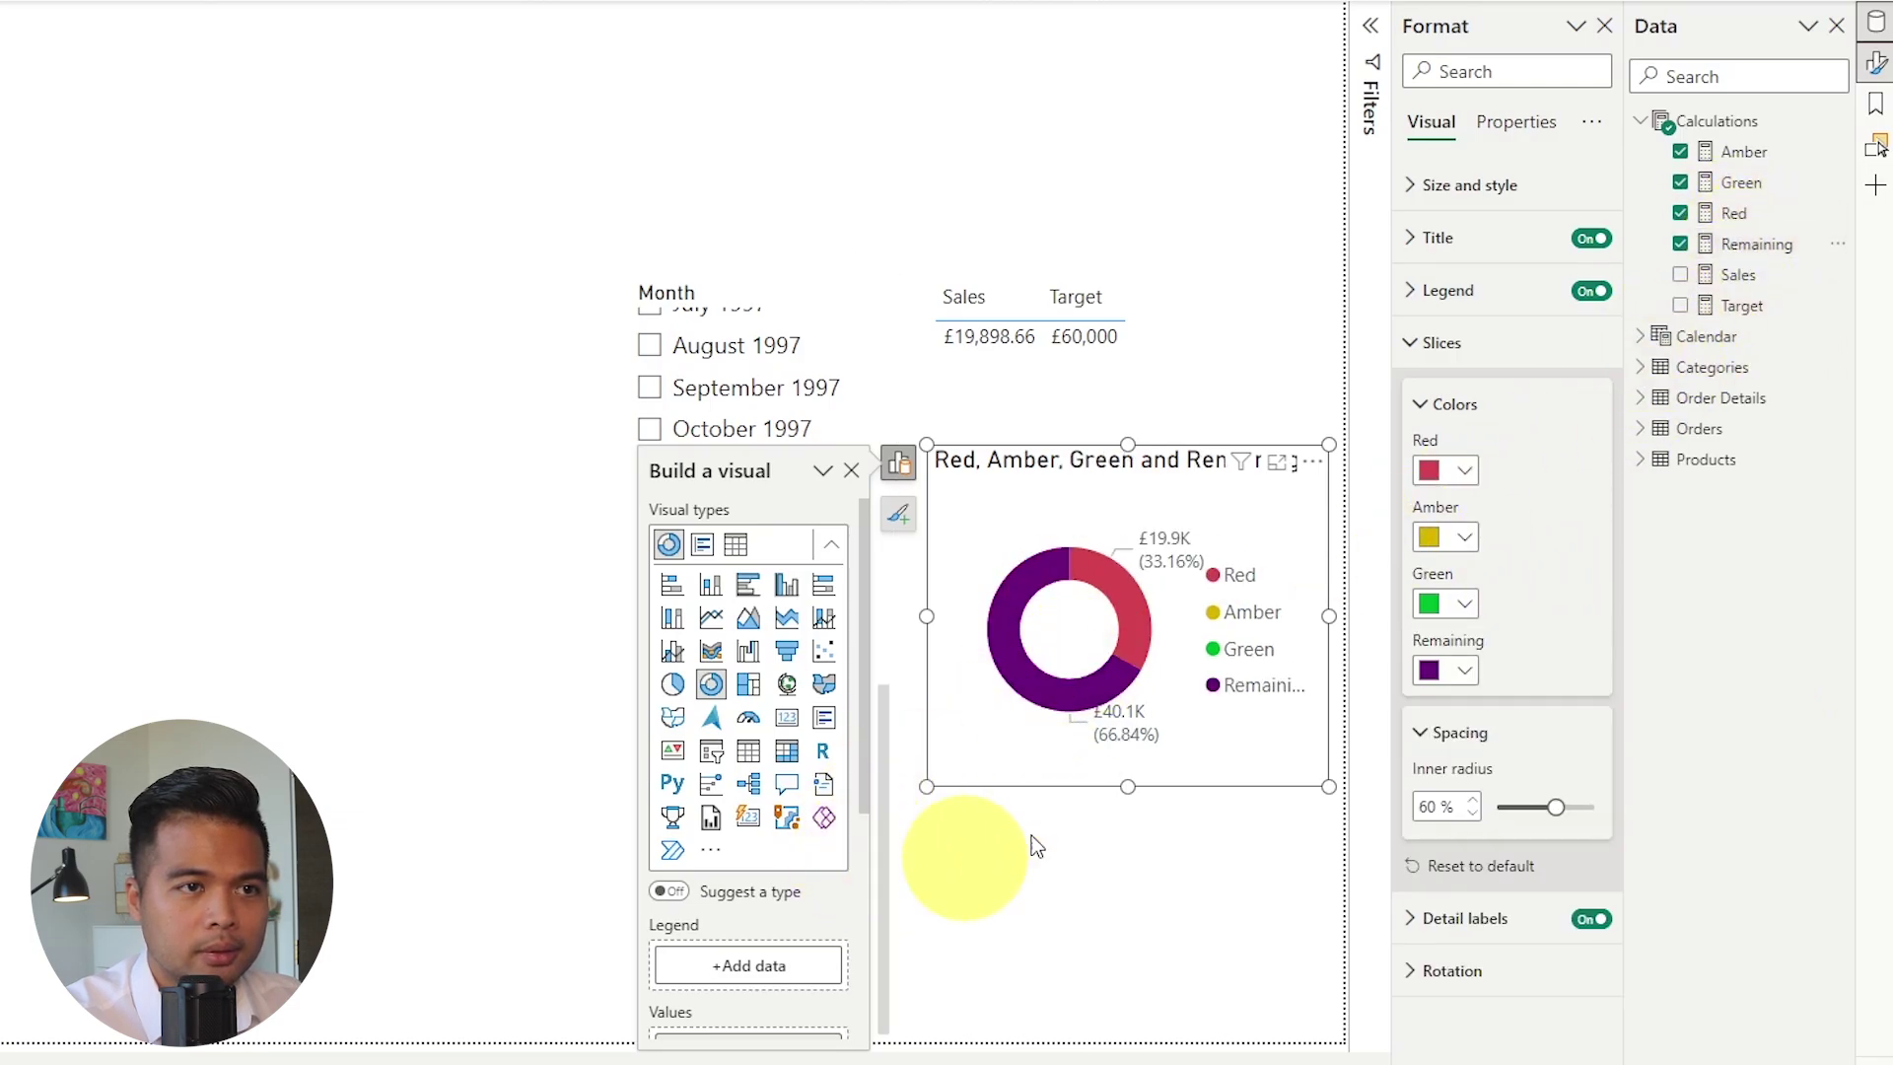
{"action": "left_click", "coordinate": [1443, 671]}
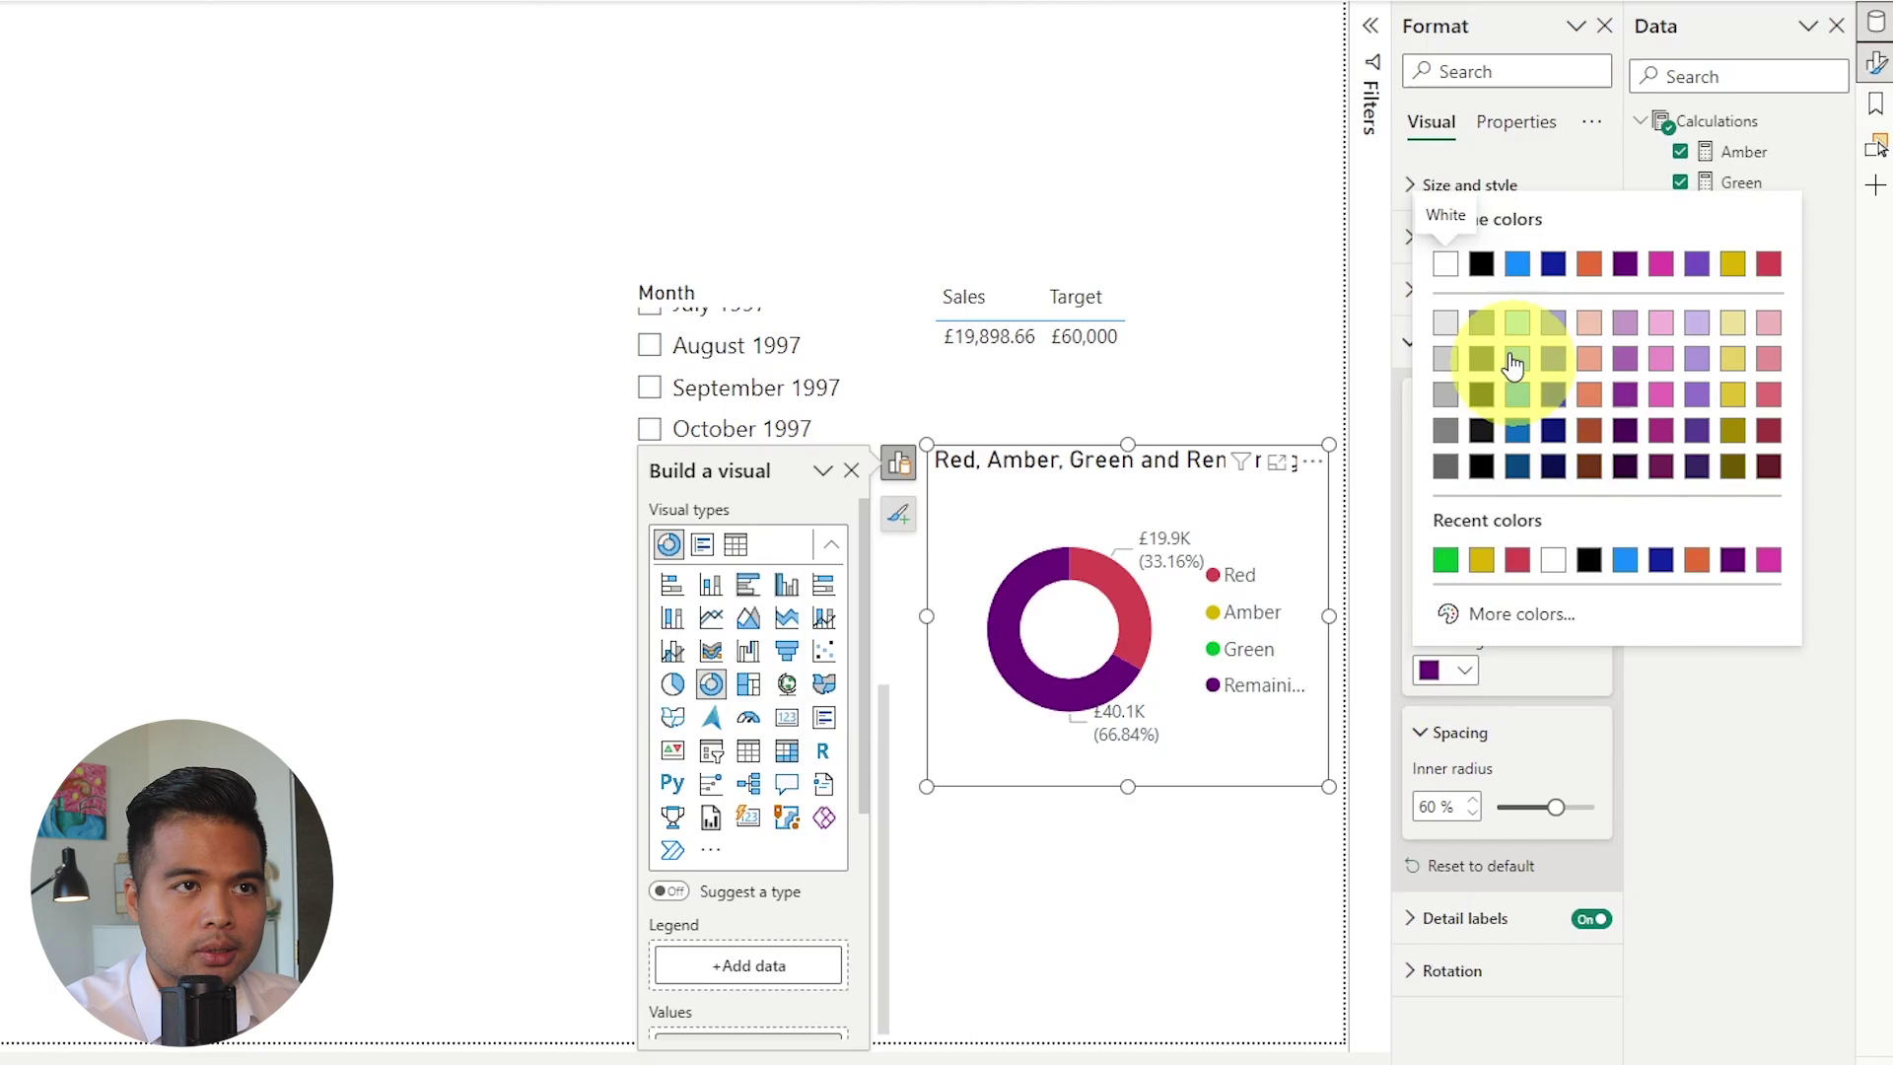
{"action": "left_click", "coordinate": [1445, 393]}
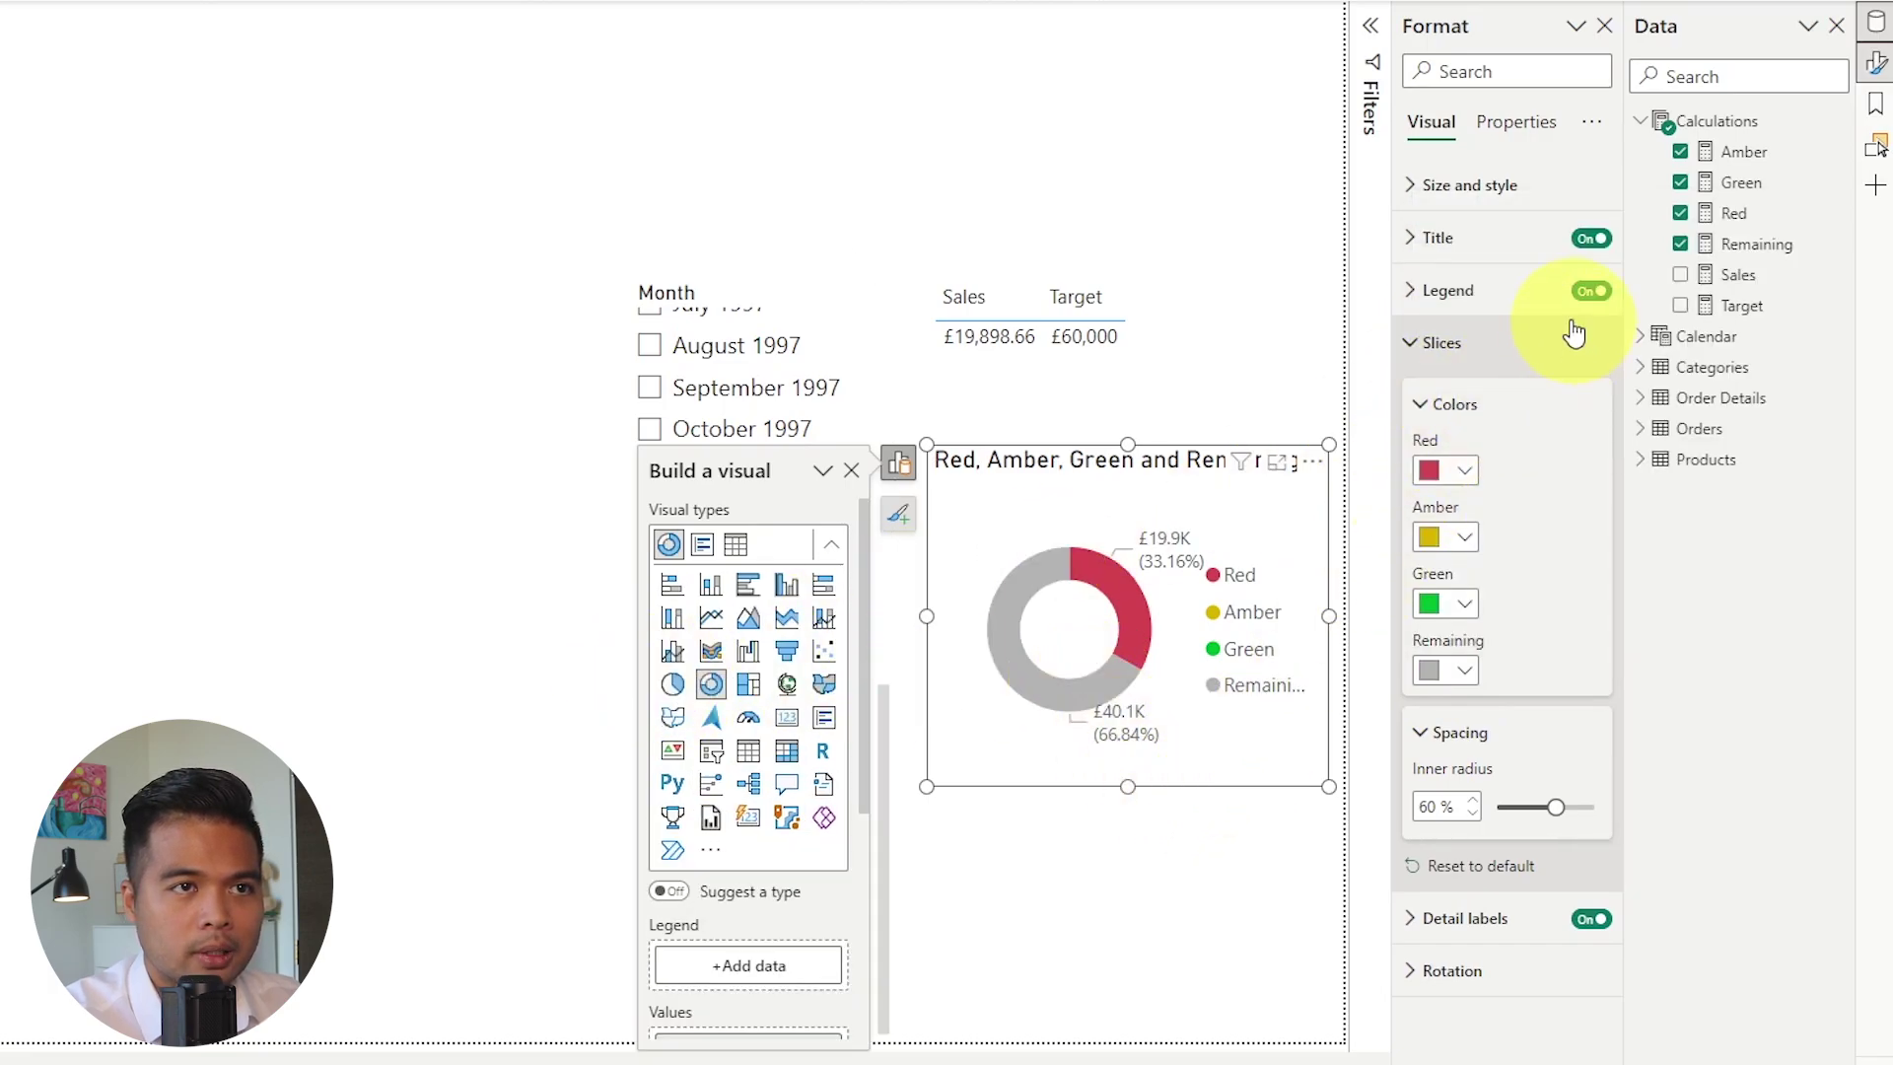
{"action": "left_click", "coordinate": [1483, 340]}
Step: Turn off the donut's legend and title
{"action": "left_click", "coordinate": [1588, 308]}
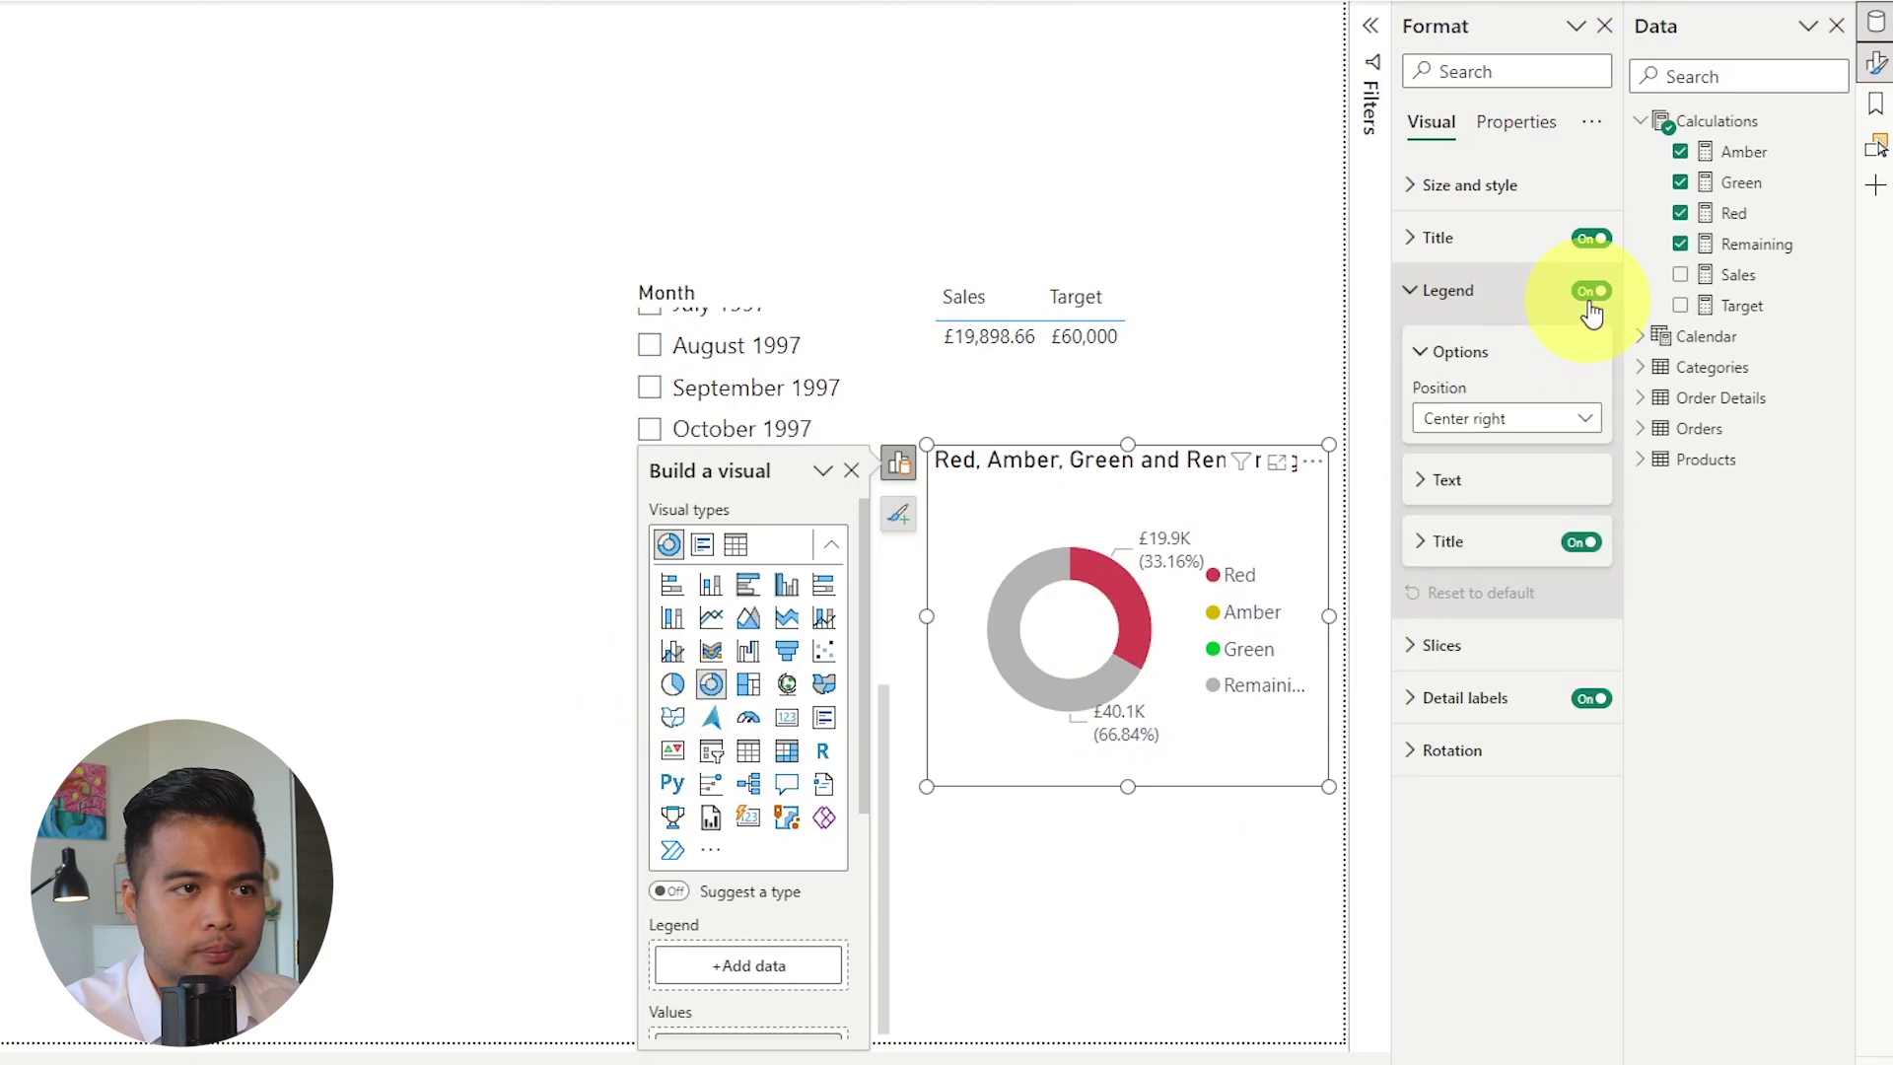
{"action": "left_click", "coordinate": [1590, 293]}
{"action": "scroll", "coordinate": [779, 947], "scroll_direction": "down", "scroll_amount": 4}
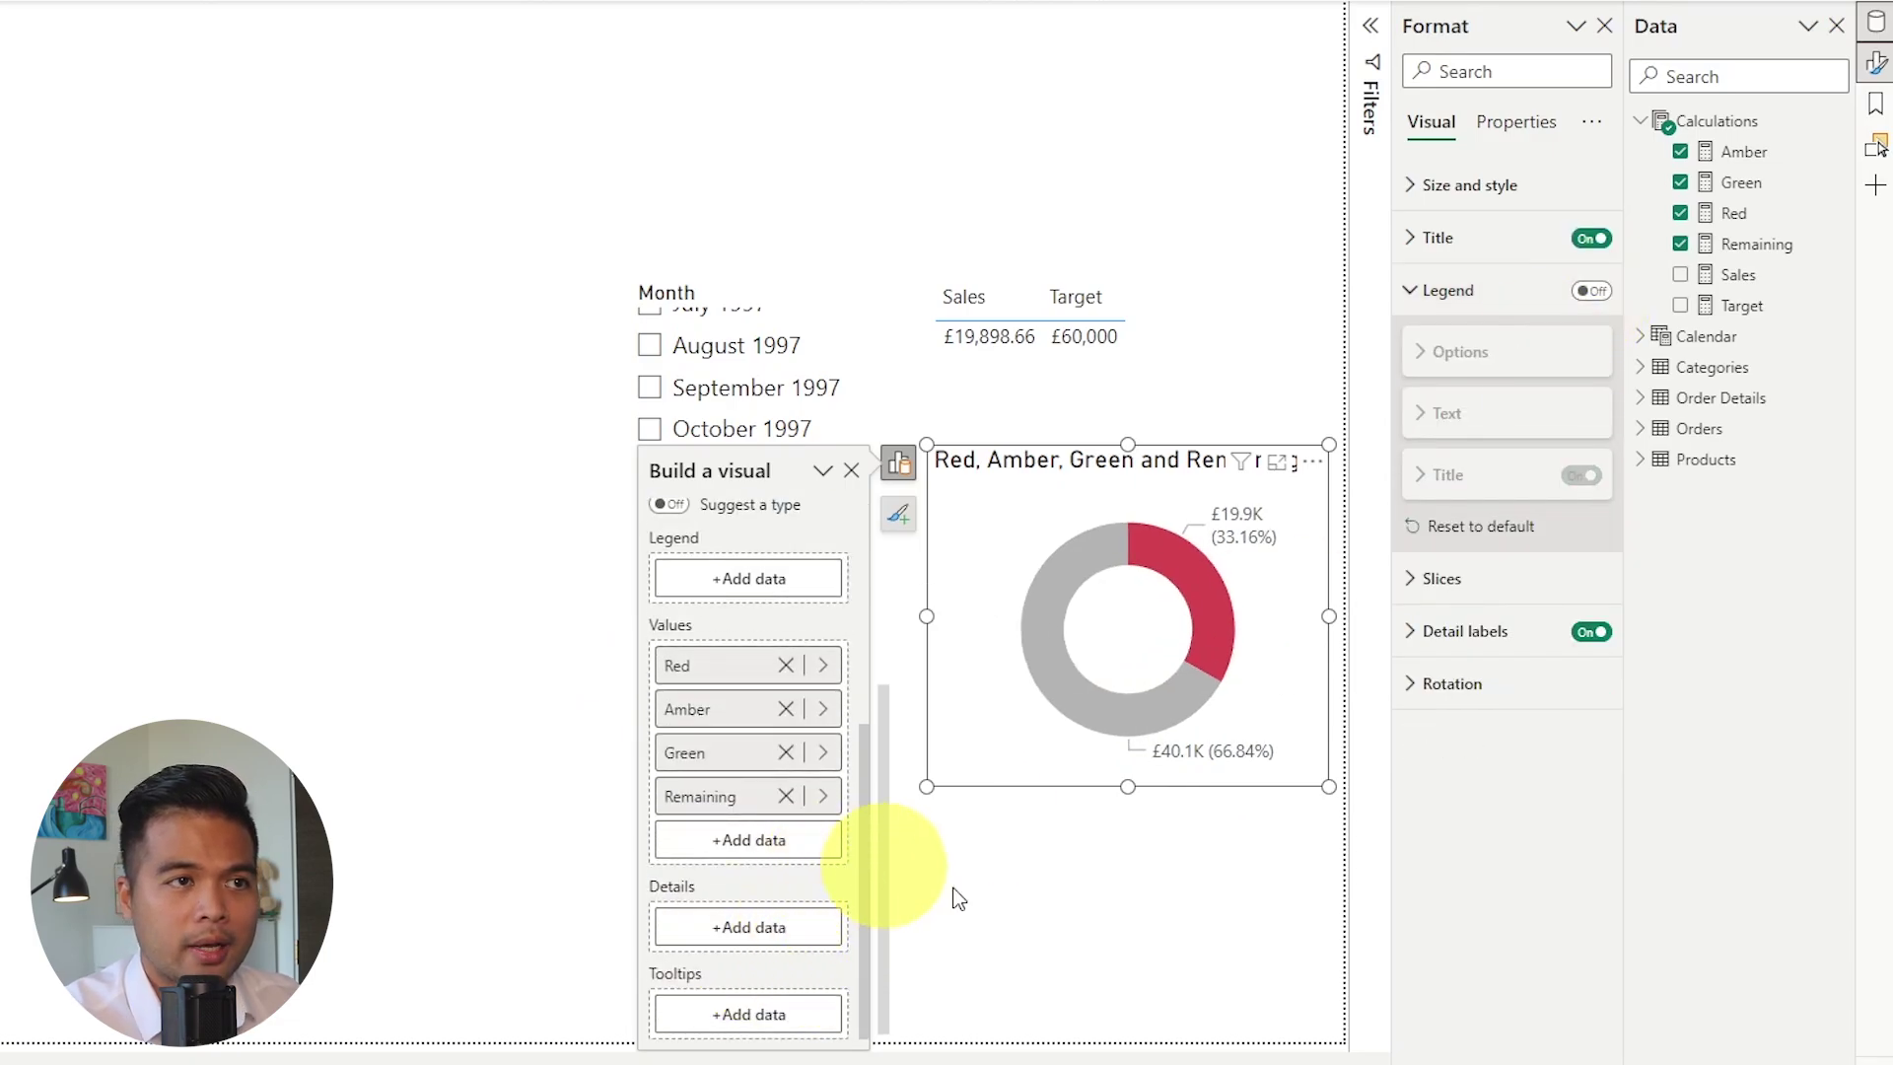
{"action": "left_click", "coordinate": [1589, 238]}
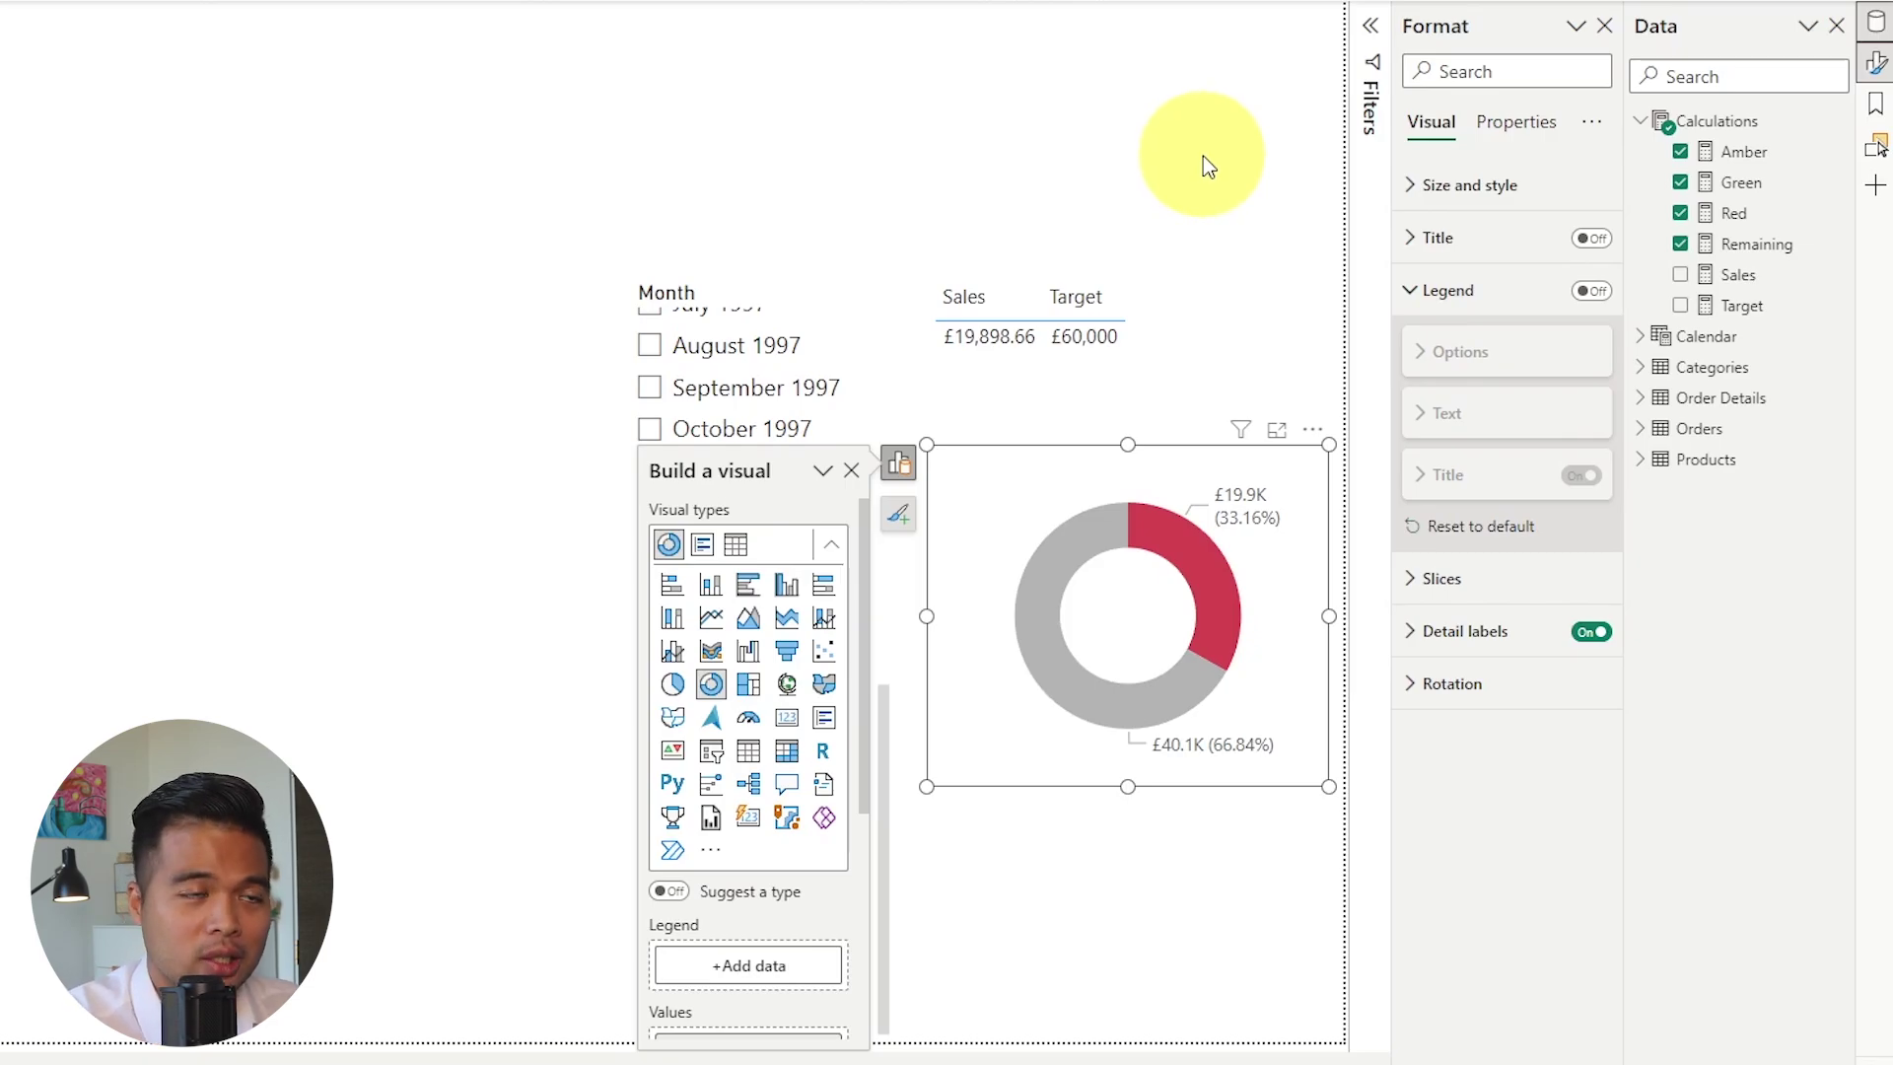
{"action": "left_click", "coordinate": [576, 569]}
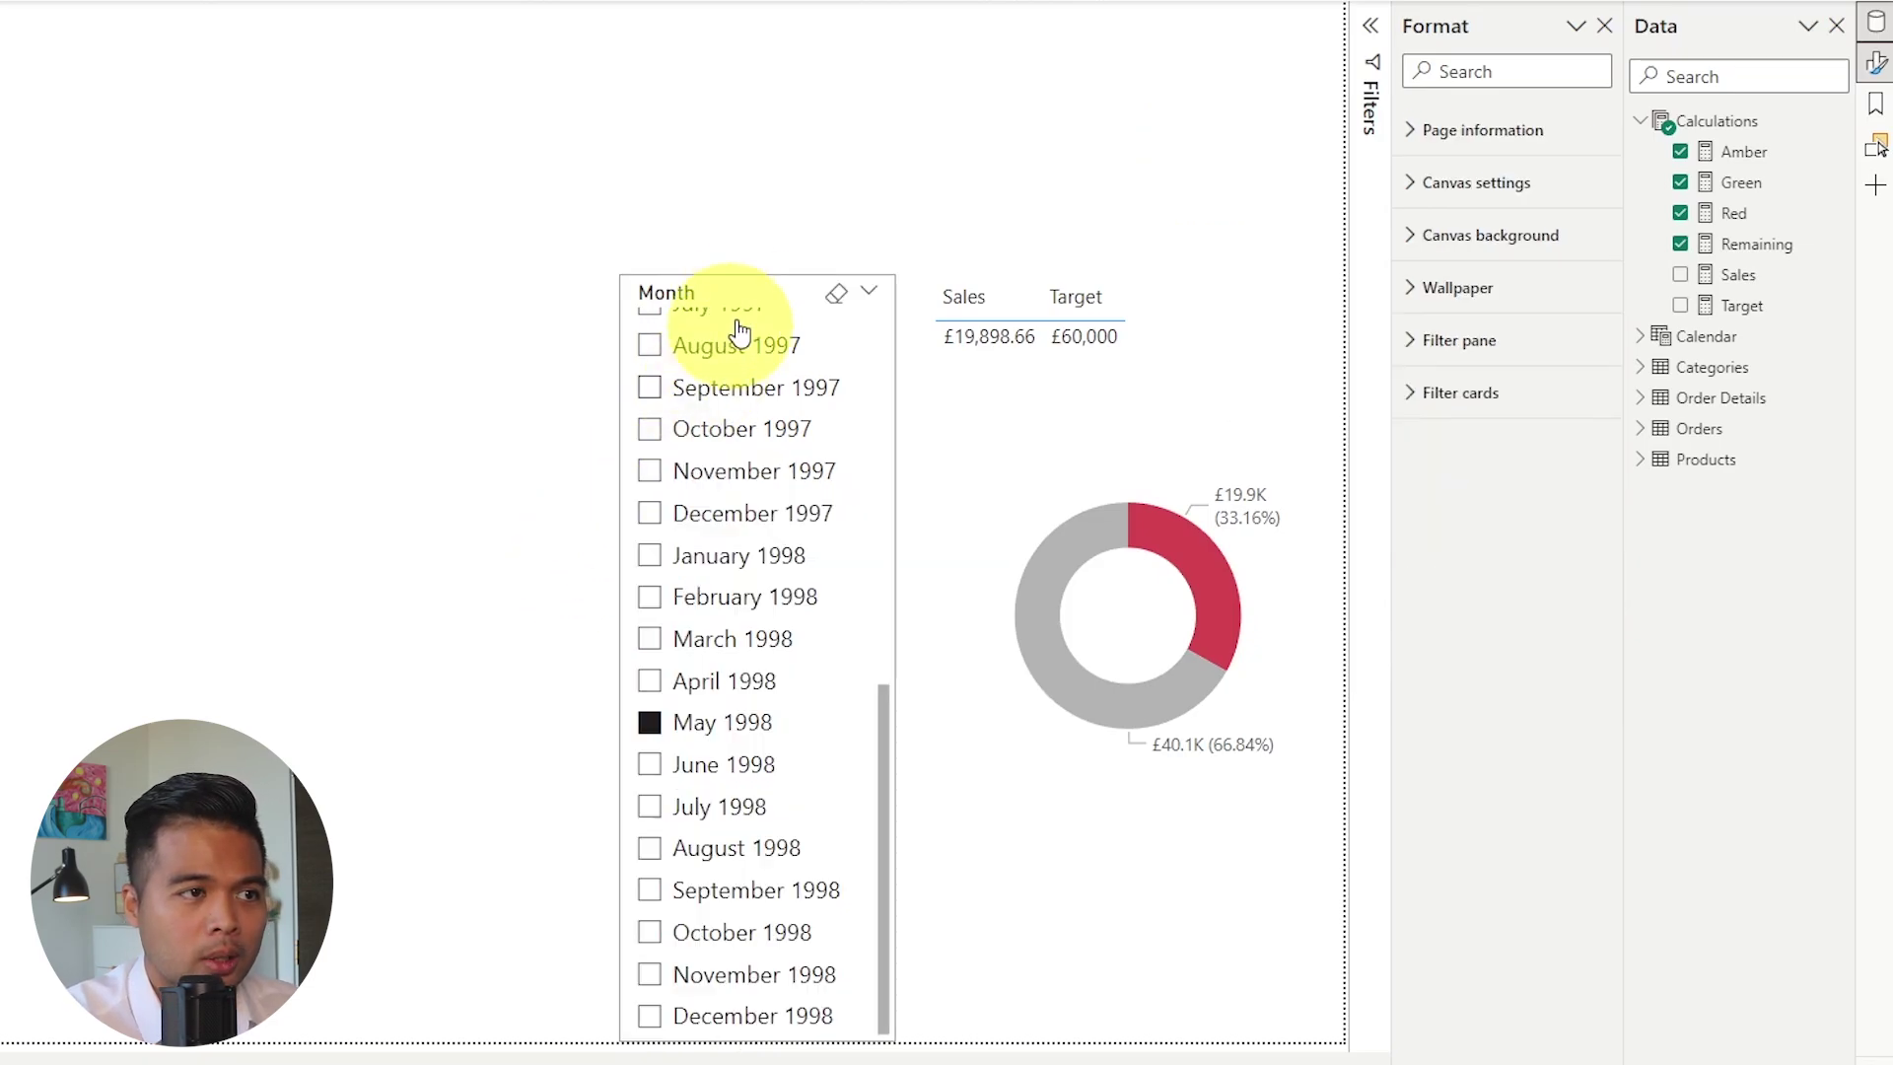
Step: Narrow the Sales and Target table and filter to April 1998, checking the all-Green donut's tooltip
{"action": "left_click", "coordinate": [742, 767]}
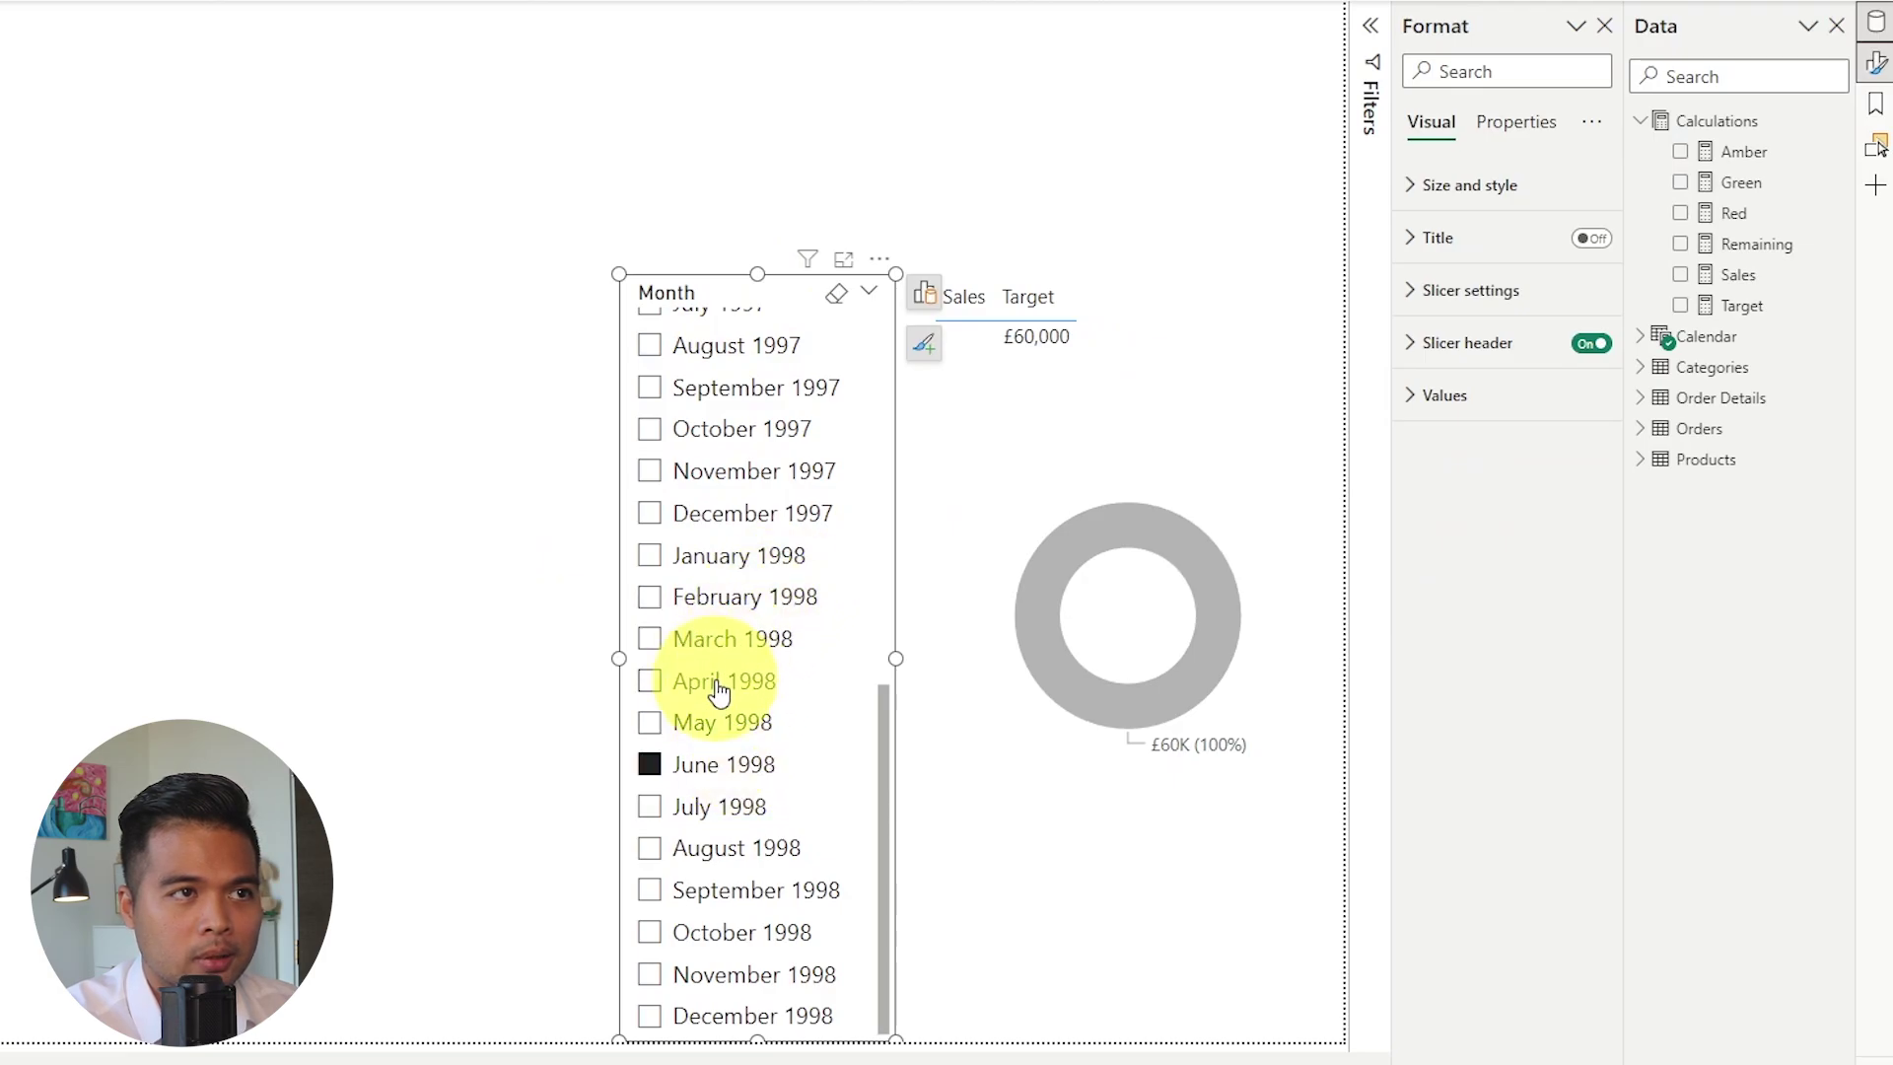
{"action": "left_click", "coordinate": [948, 363]}
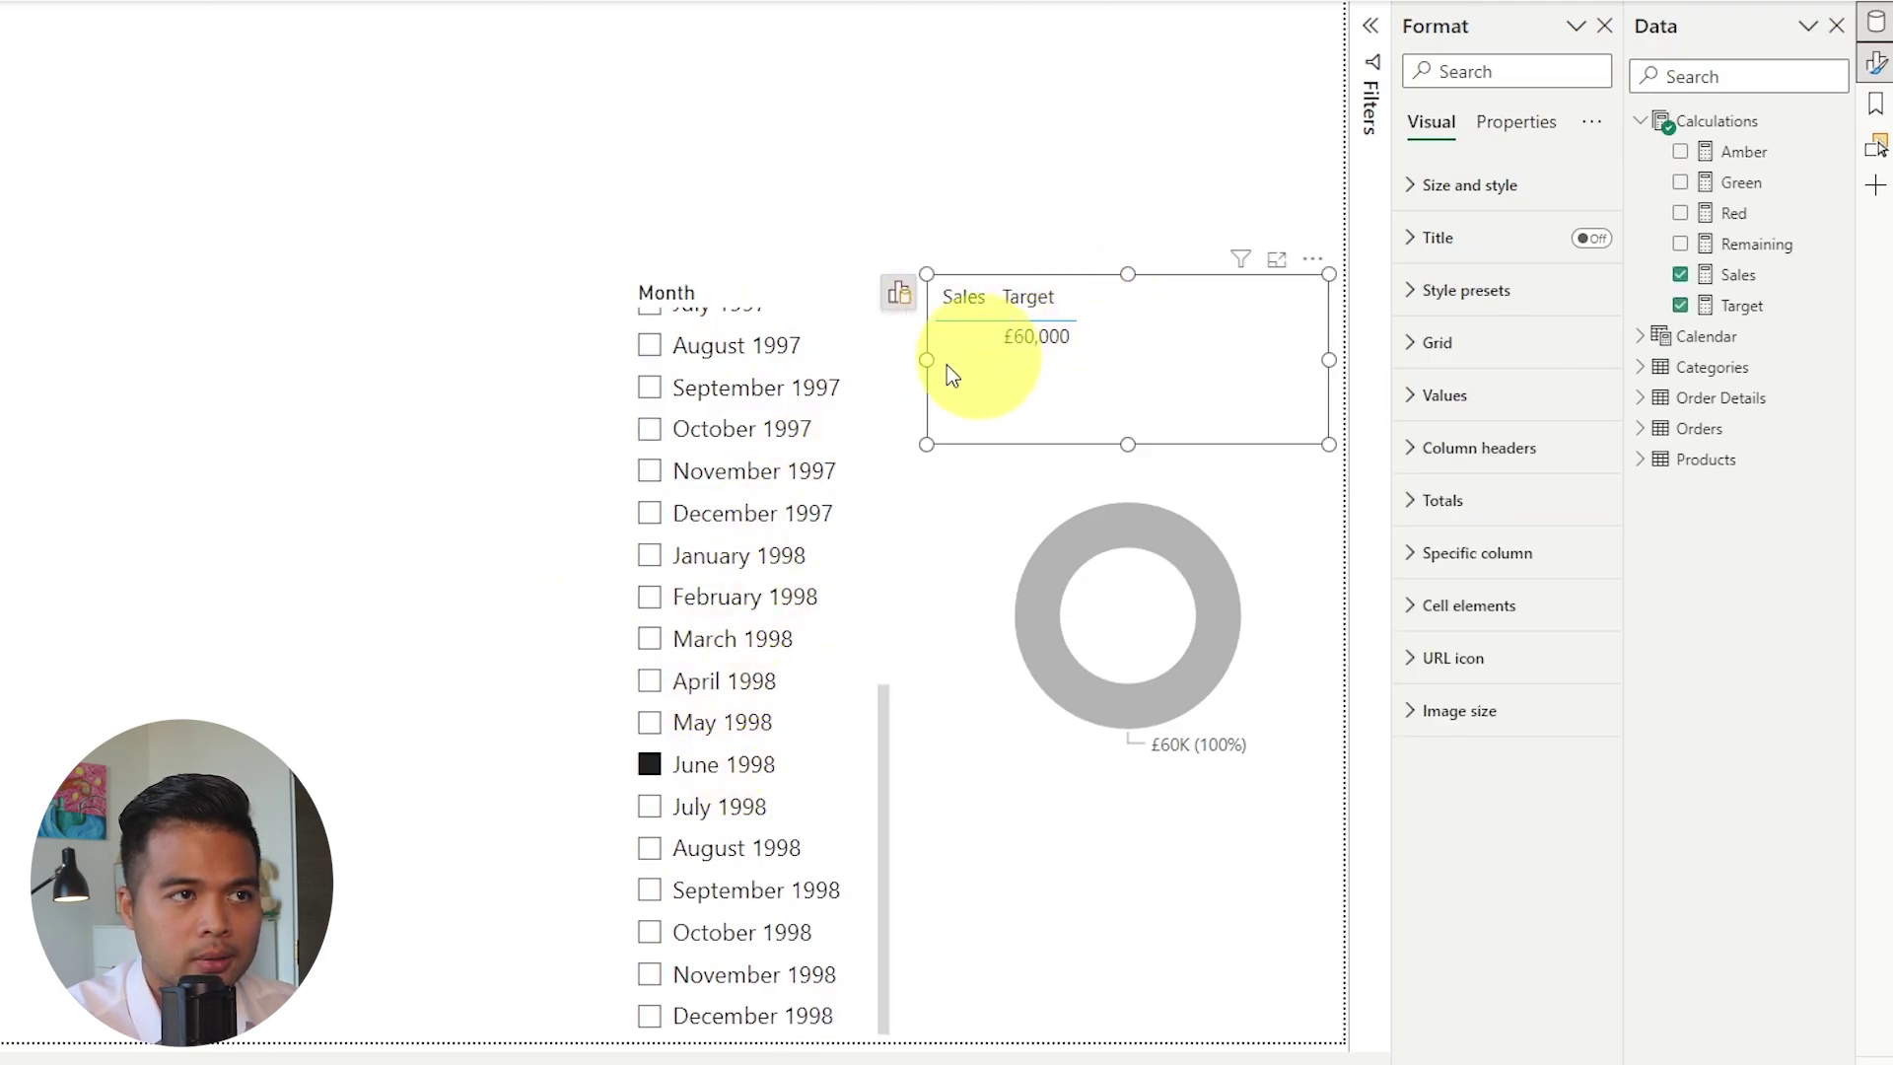
{"action": "left_click_drag", "start_coordinate": [927, 361], "coordinate": [1000, 360]}
{"action": "left_click", "coordinate": [759, 690]}
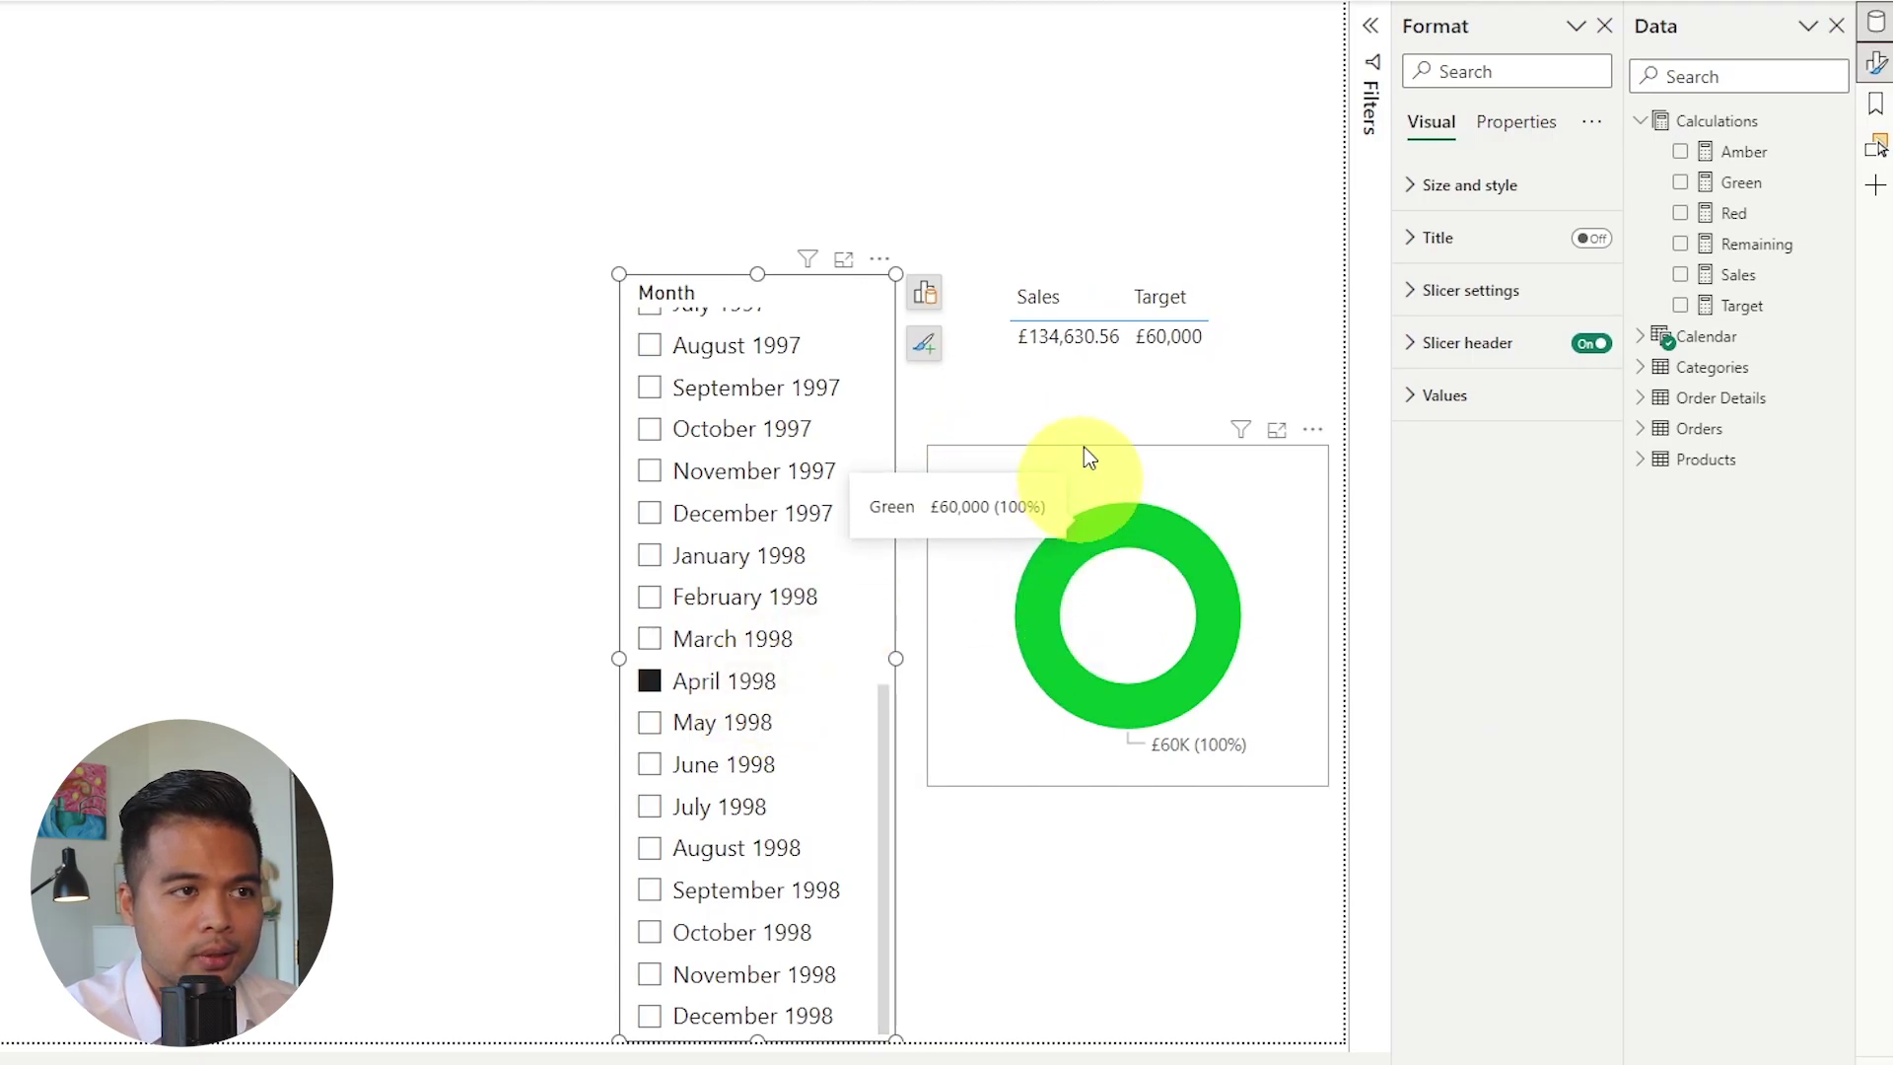
{"action": "mouse_move", "coordinate": [1110, 535]}
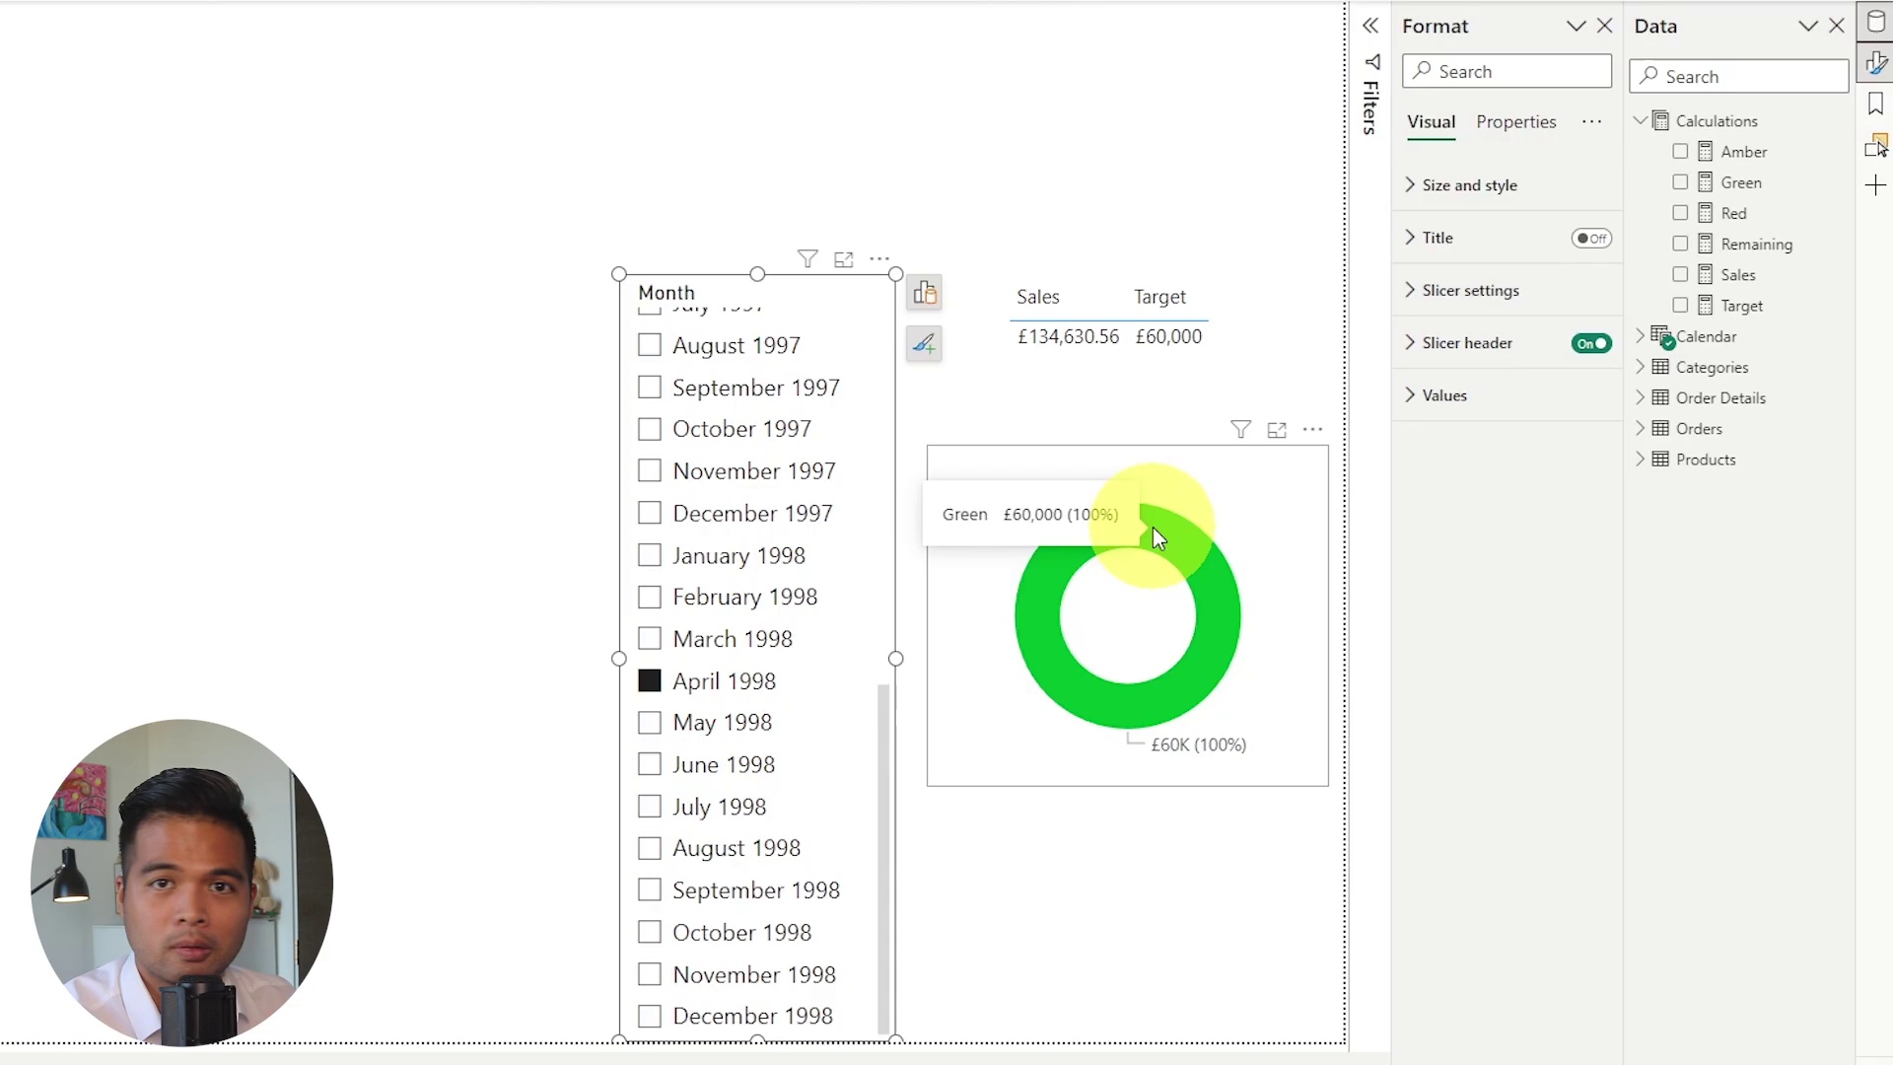
Step: Select the donut and rename its Red value field to Sales
{"action": "left_click", "coordinate": [1207, 451]}
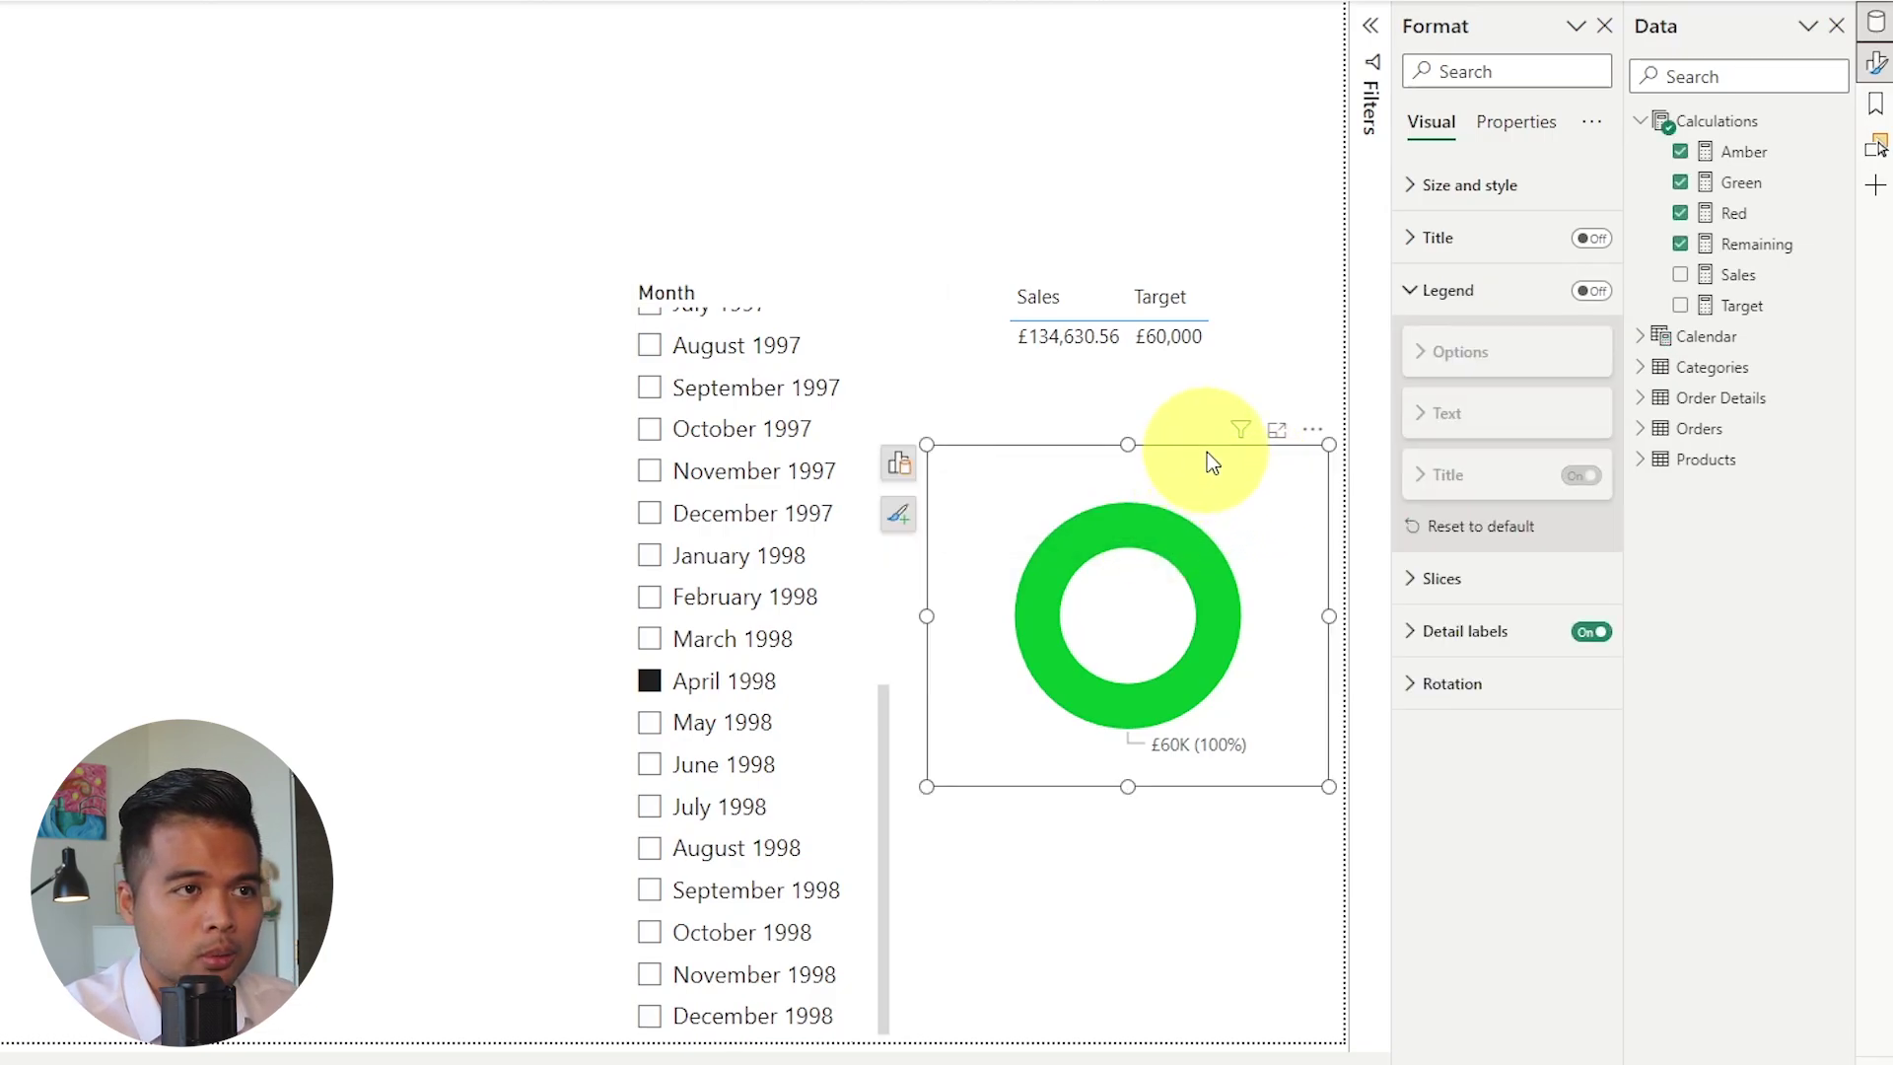
{"action": "left_click", "coordinate": [898, 463]}
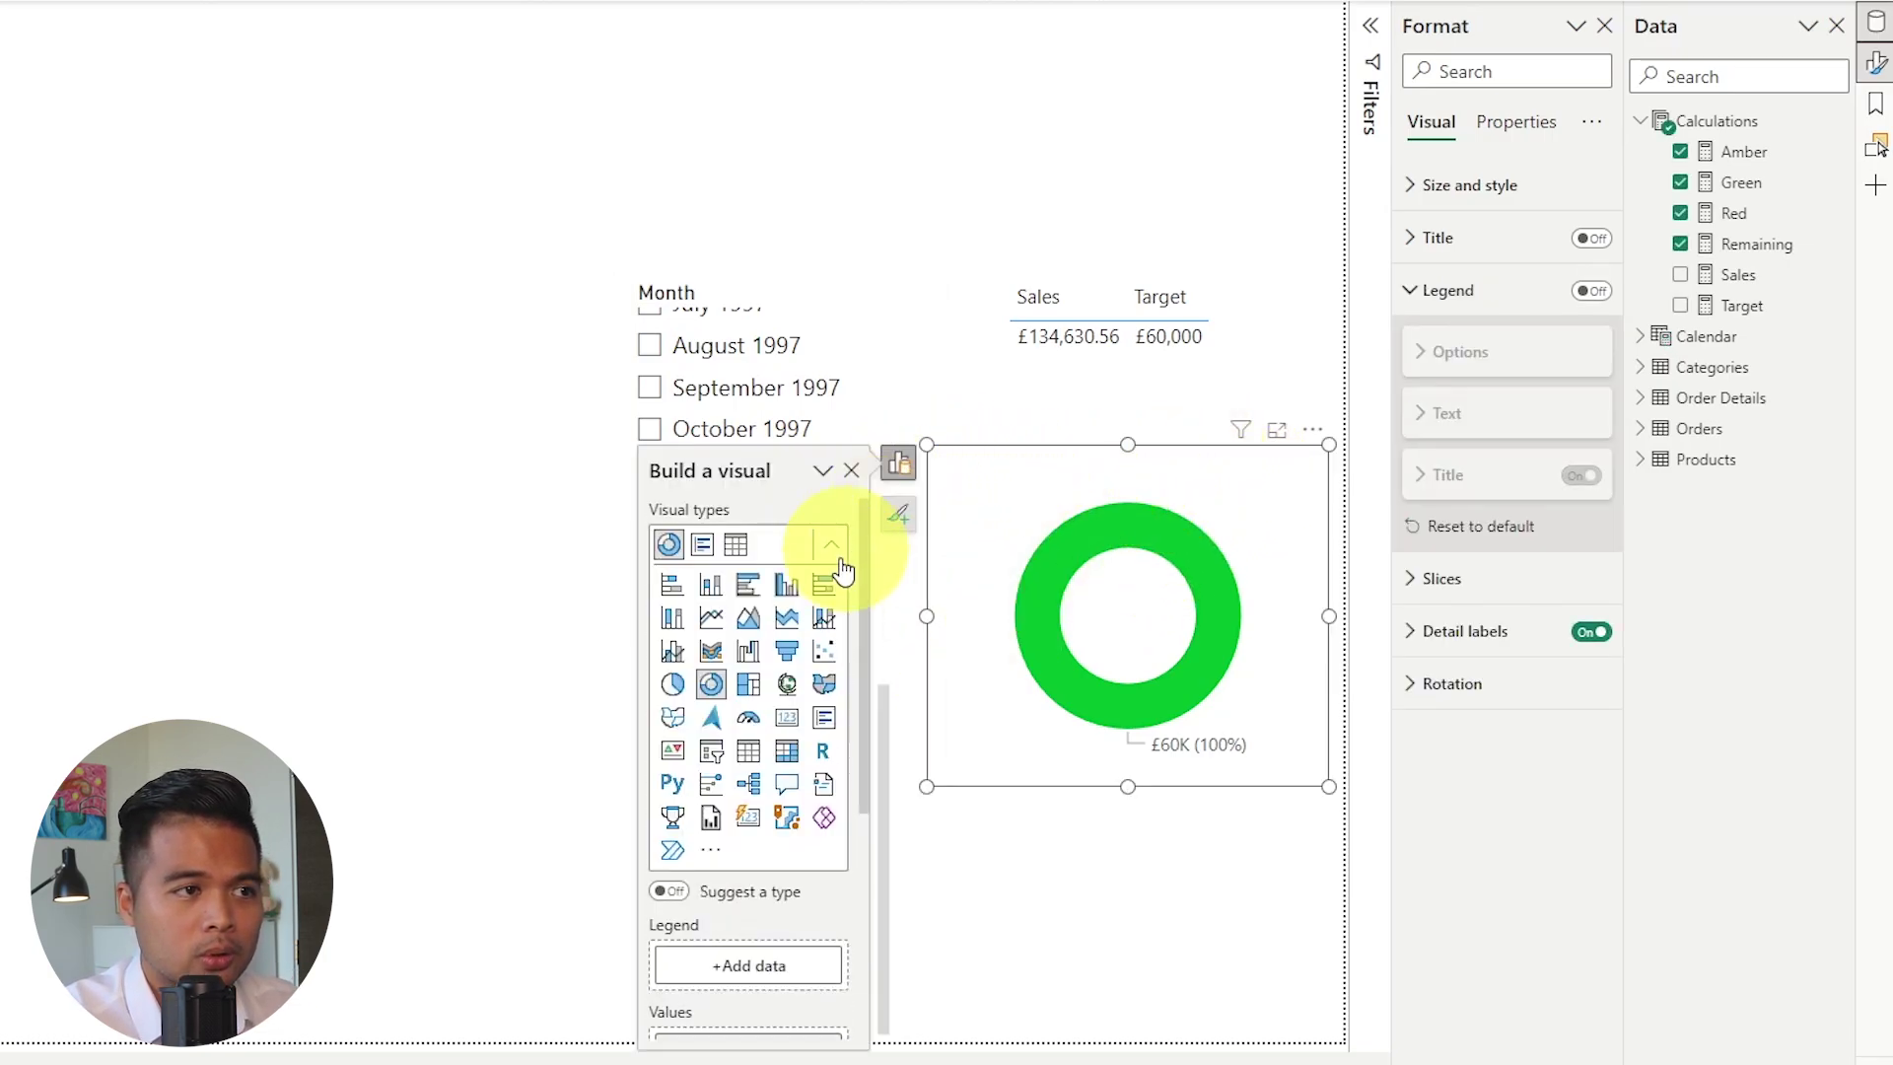
{"action": "double_click", "coordinate": [746, 670]}
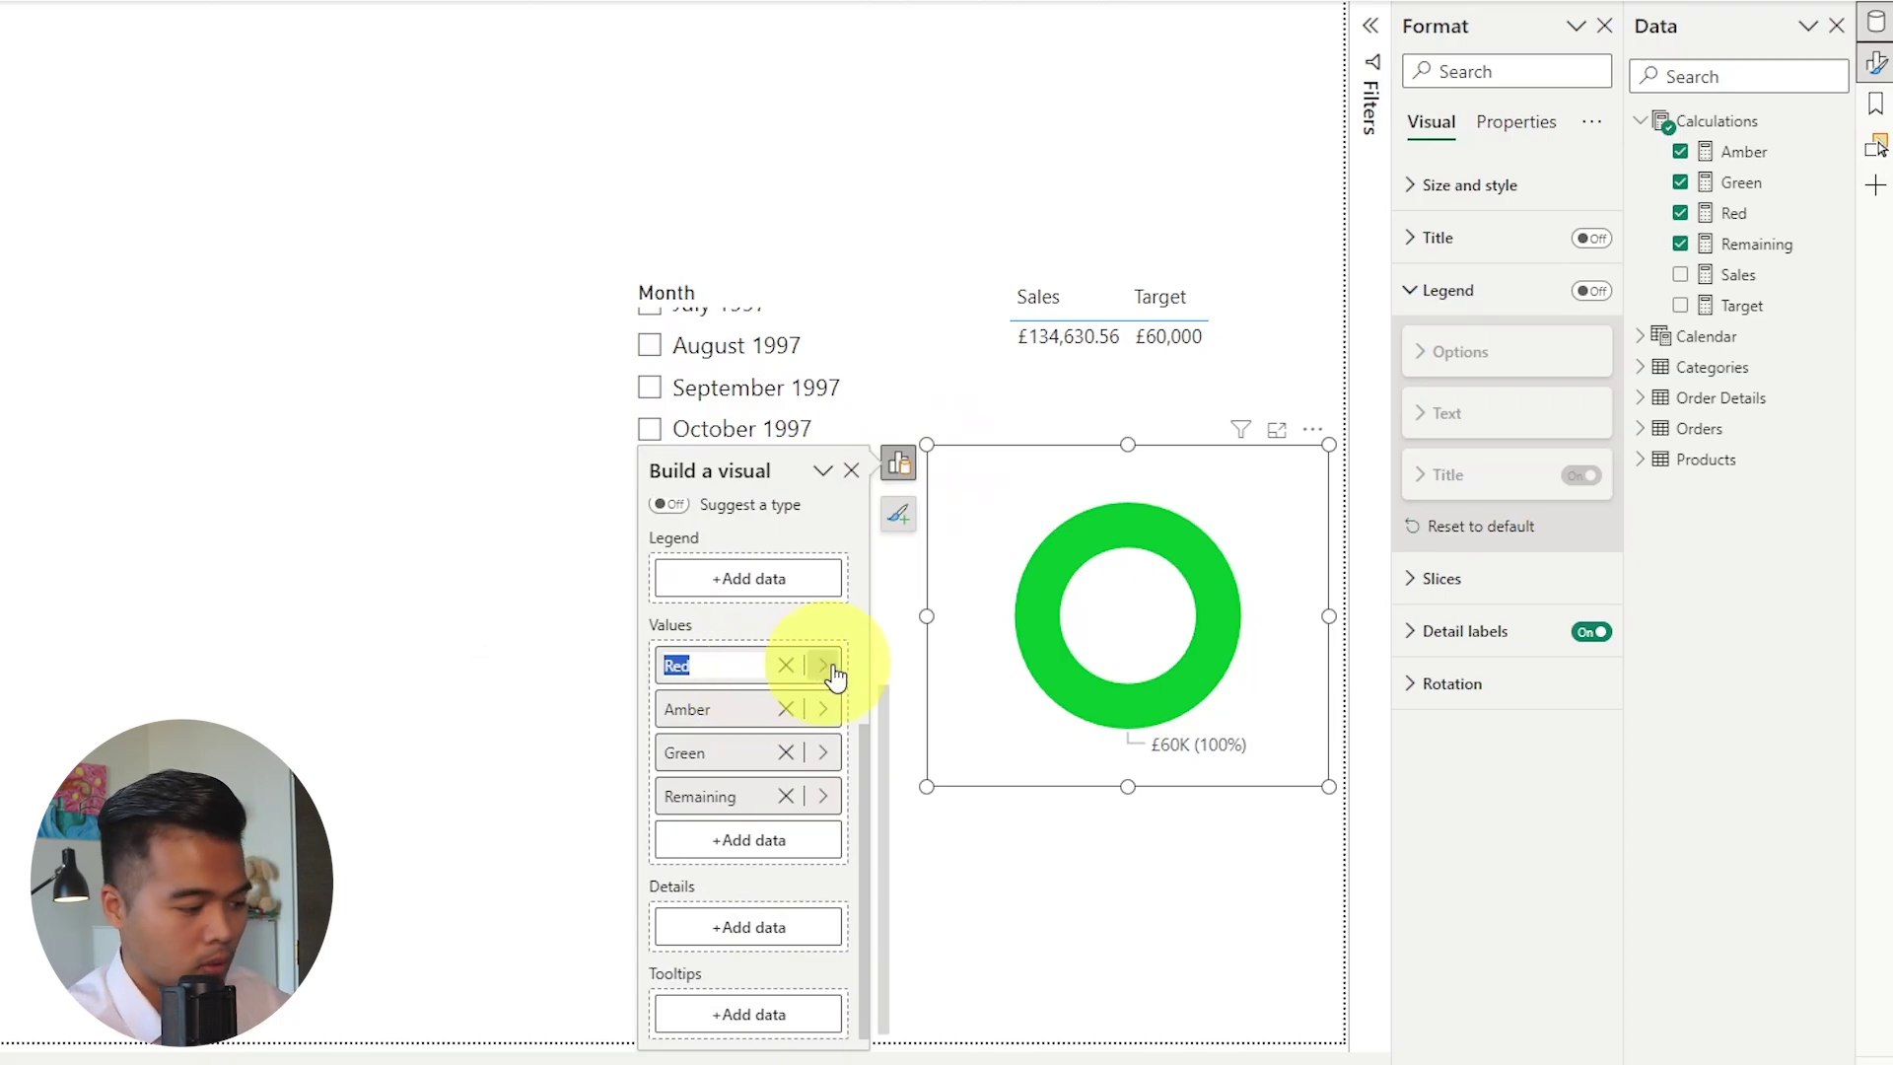
{"action": "type", "text": "Sales"}
{"action": "key", "text": "Return"}
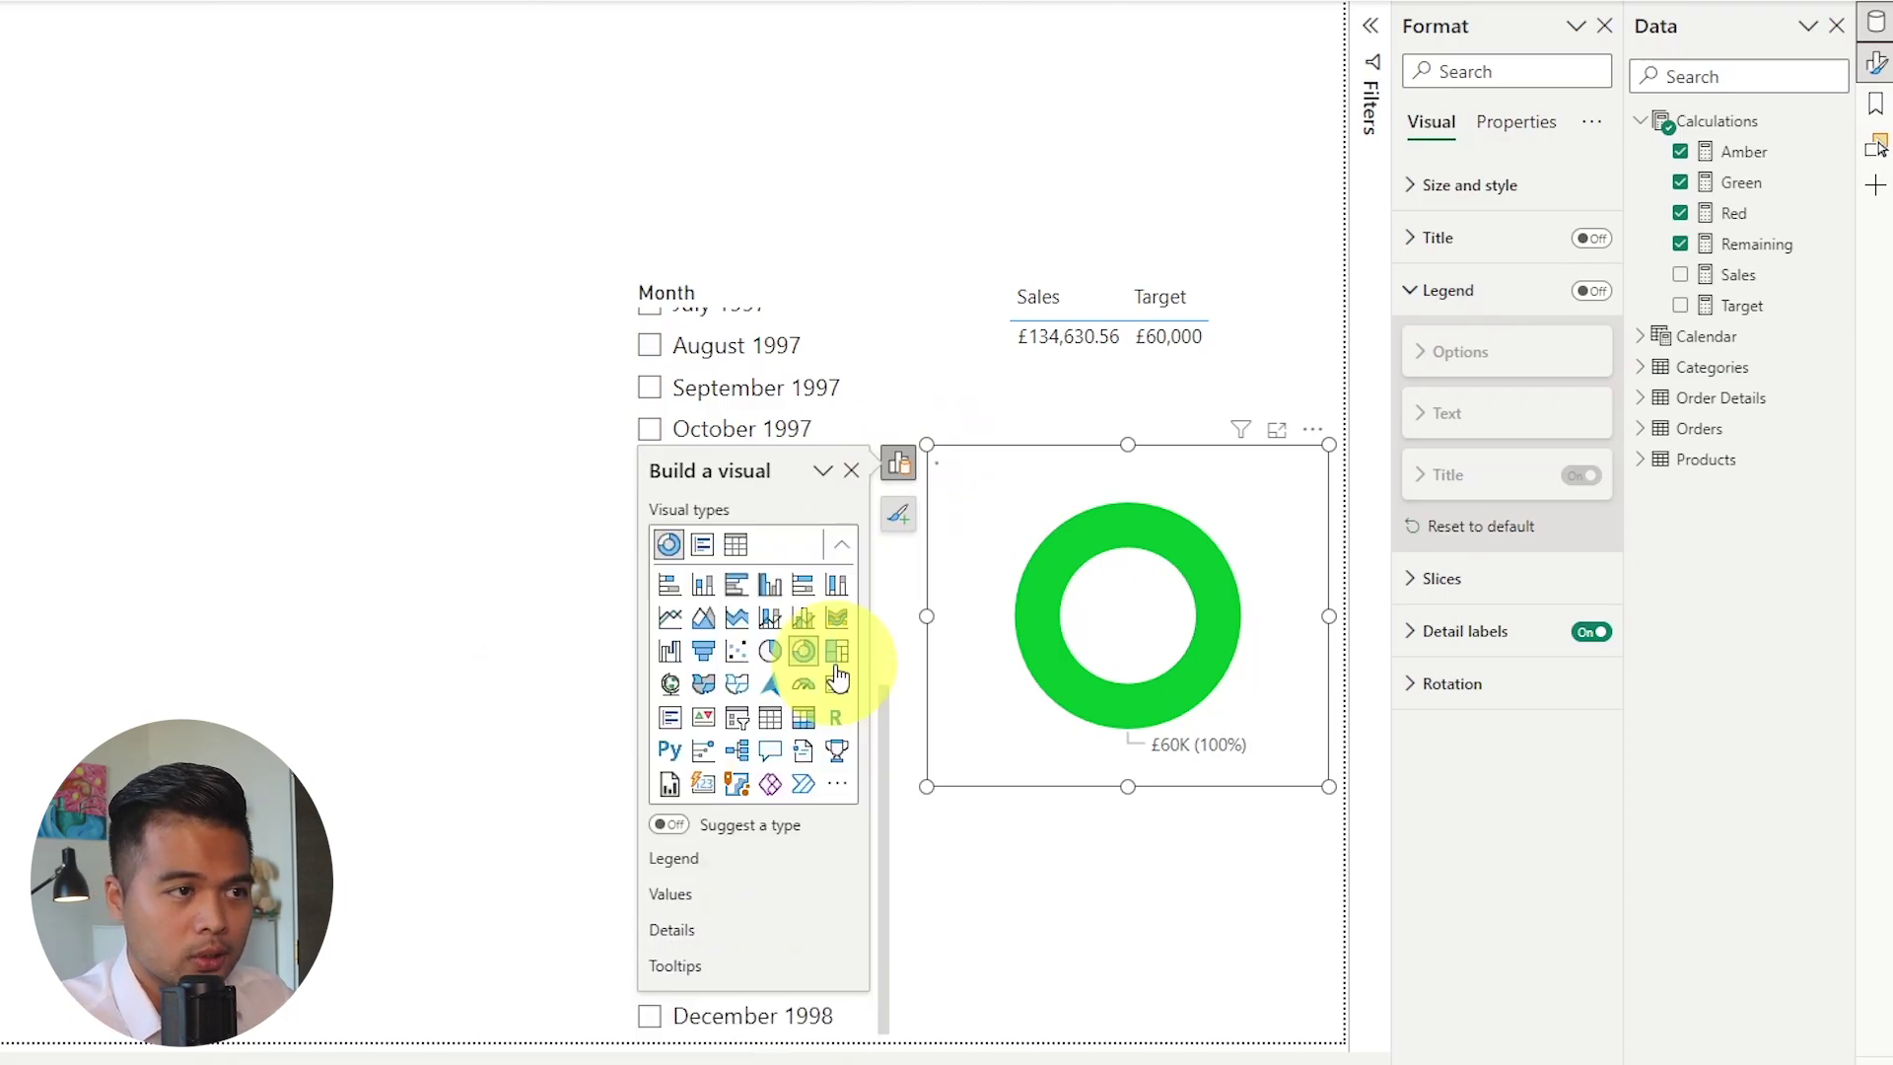
{"action": "scroll", "coordinate": [760, 759], "scroll_direction": "down", "scroll_amount": 4}
Step: Rename the Amber and Green value fields to Sales too, then deselect the donut
{"action": "double_click", "coordinate": [721, 710]}
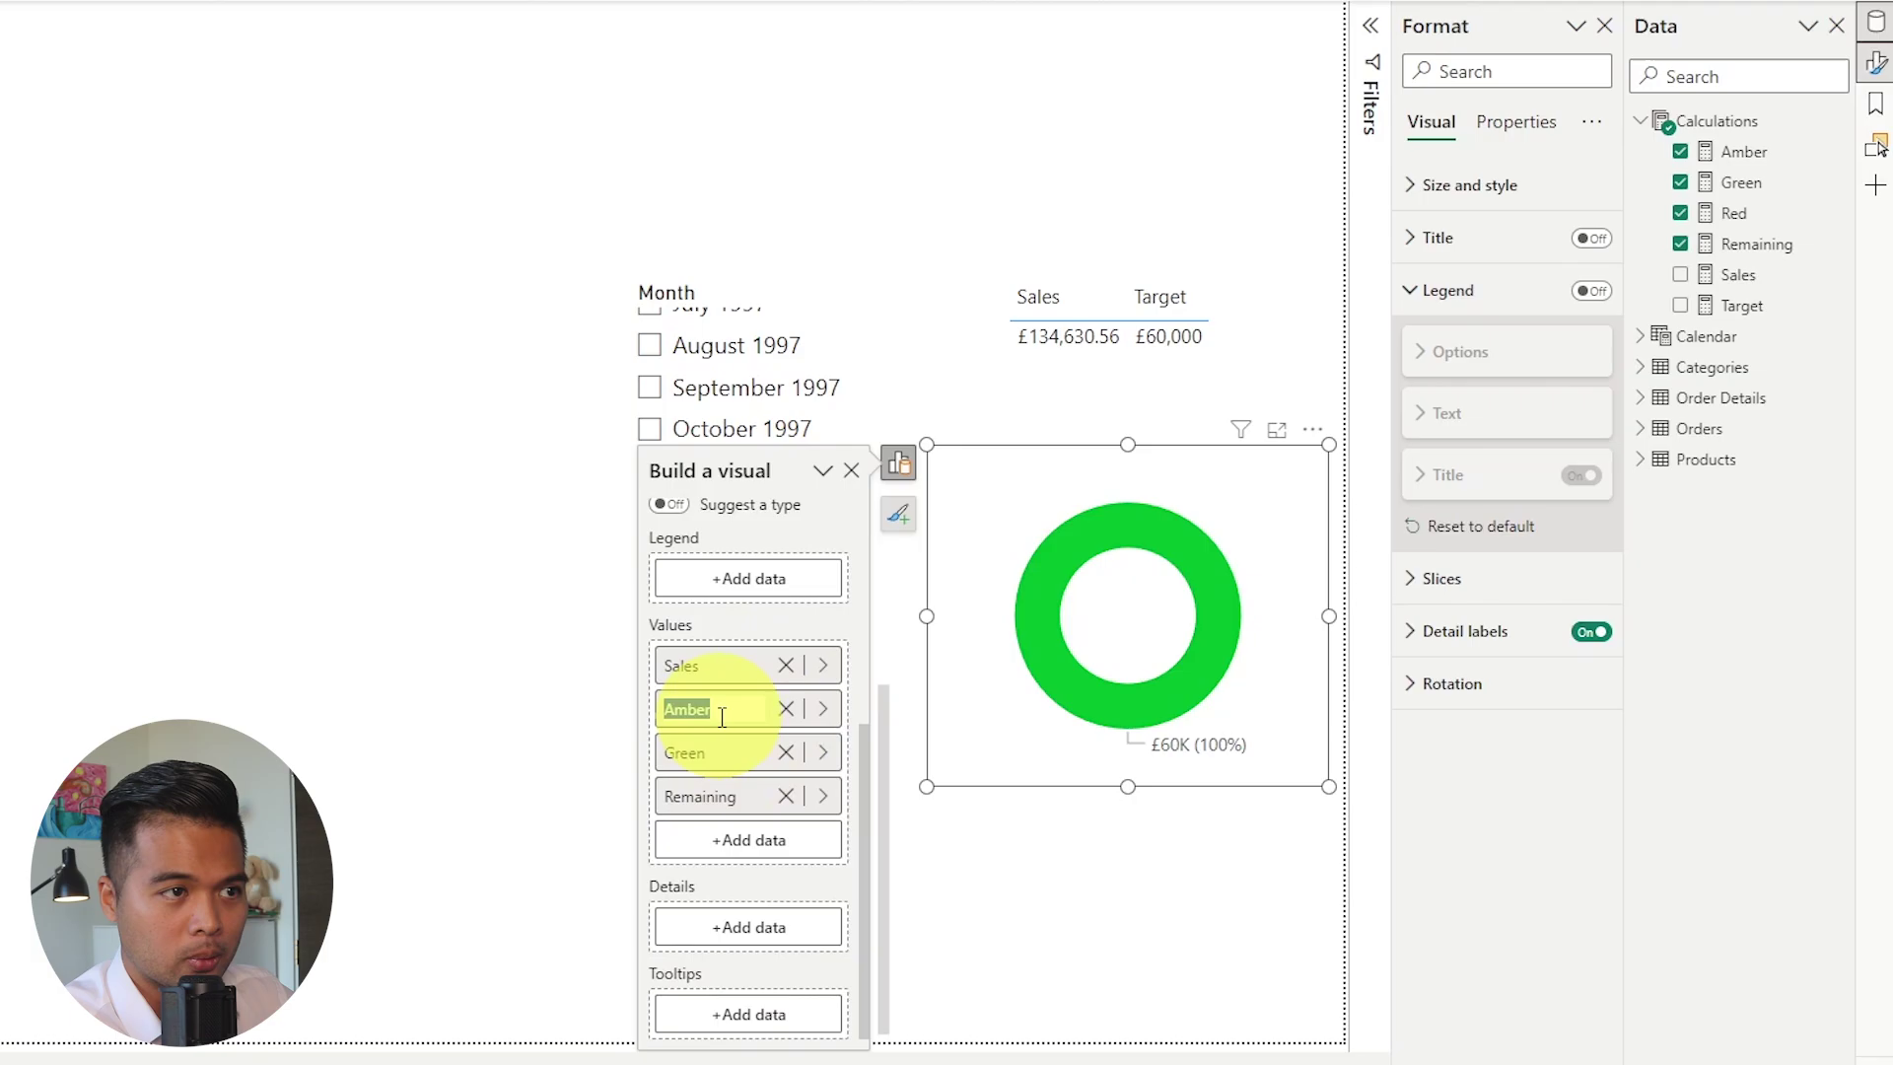
{"action": "type", "text": "SAle"}
{"action": "key", "text": "BackSpace"}
{"action": "key", "text": "BackSpace"}
{"action": "key", "text": "BackSpace"}
{"action": "type", "text": "ales"}
{"action": "key", "text": "Return"}
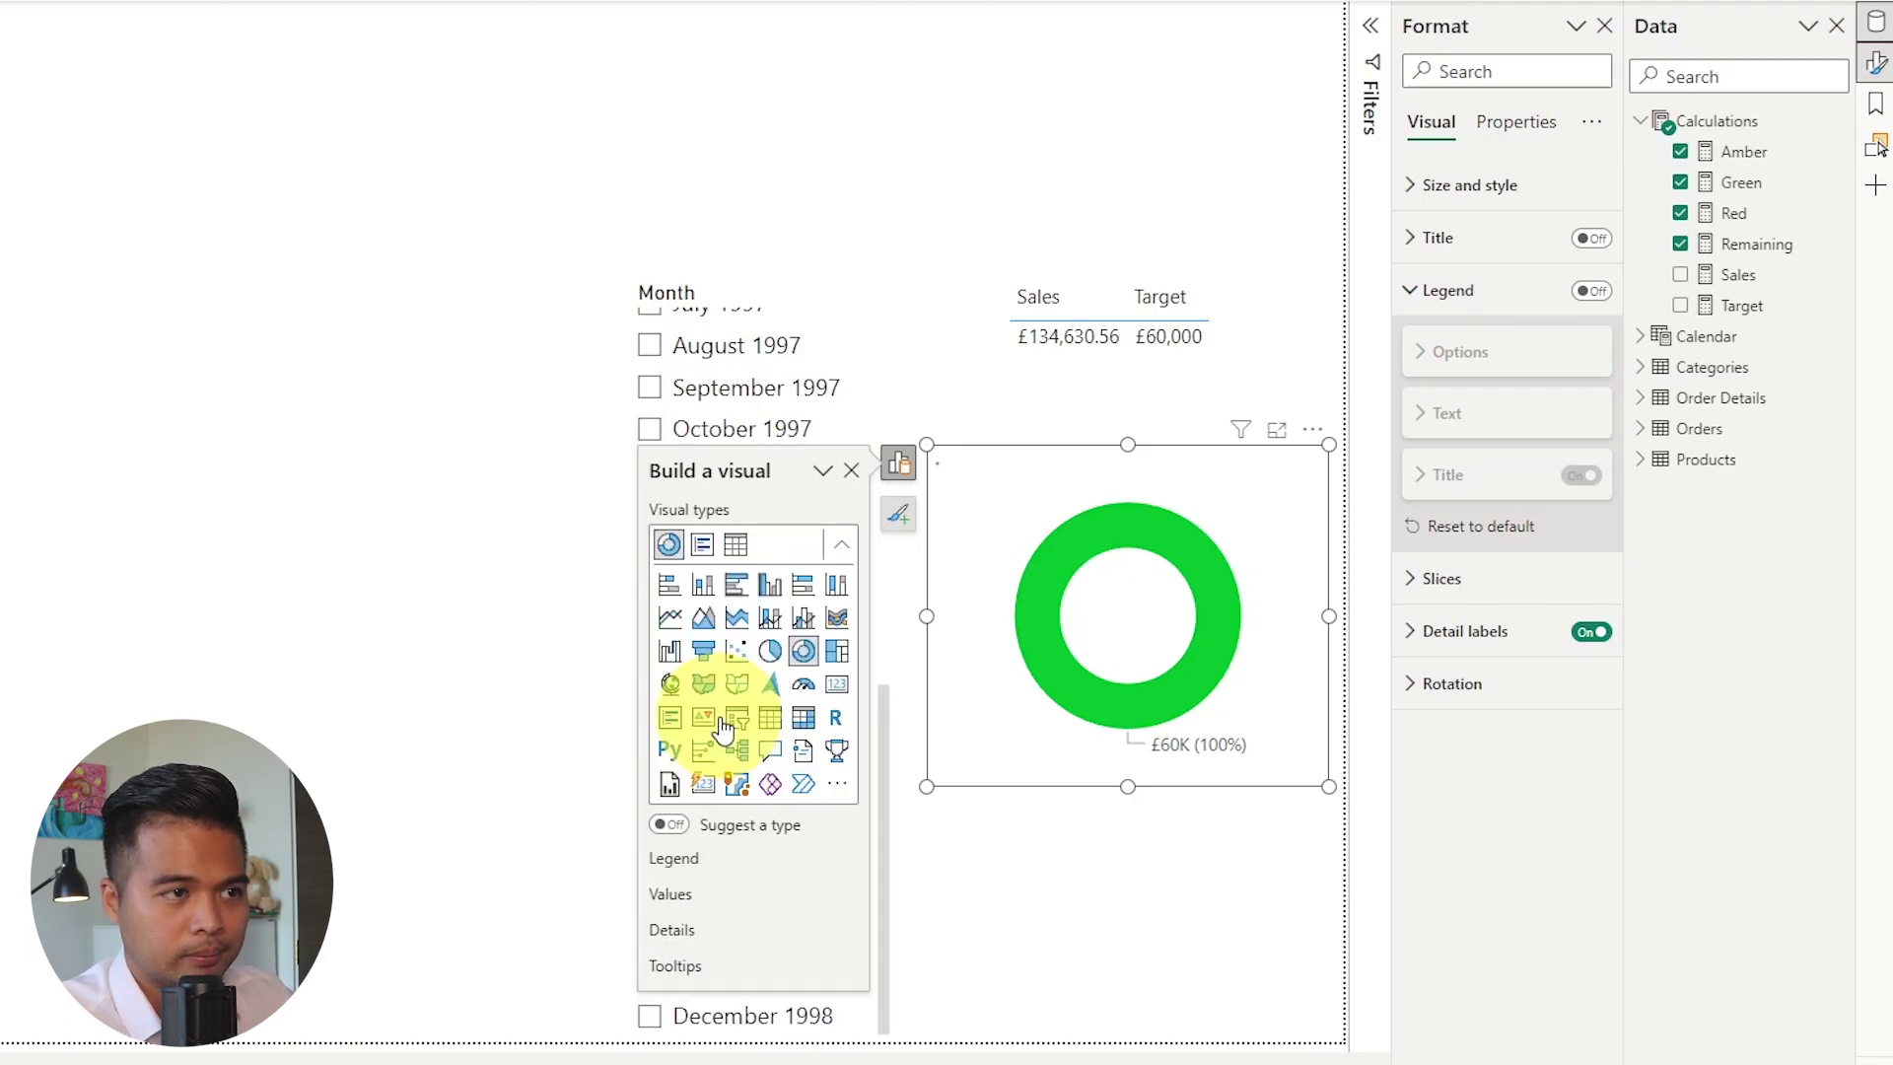
{"action": "scroll", "coordinate": [705, 750], "scroll_direction": "down", "scroll_amount": 4}
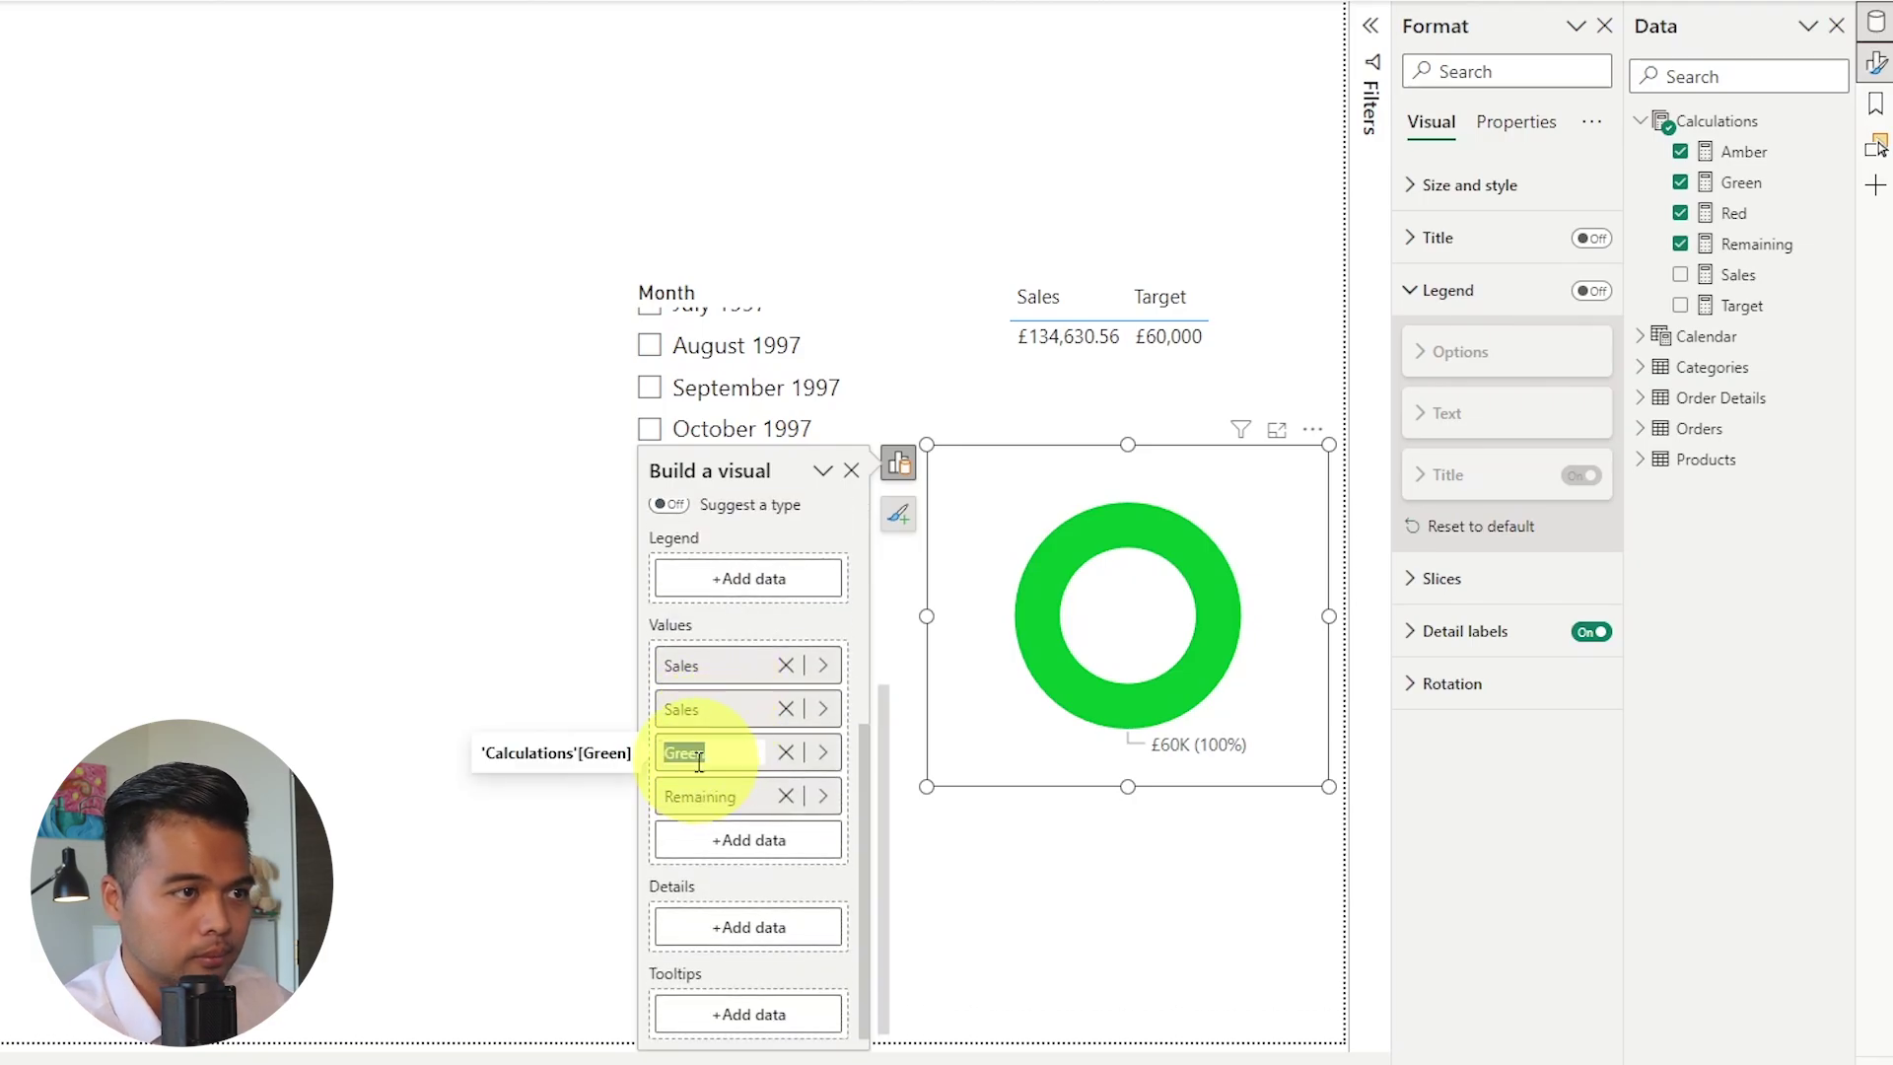
{"action": "double_click", "coordinate": [696, 754]}
{"action": "type", "text": "Sales"}
{"action": "key", "text": "Return"}
{"action": "scroll", "coordinate": [702, 779], "scroll_direction": "down", "scroll_amount": 4}
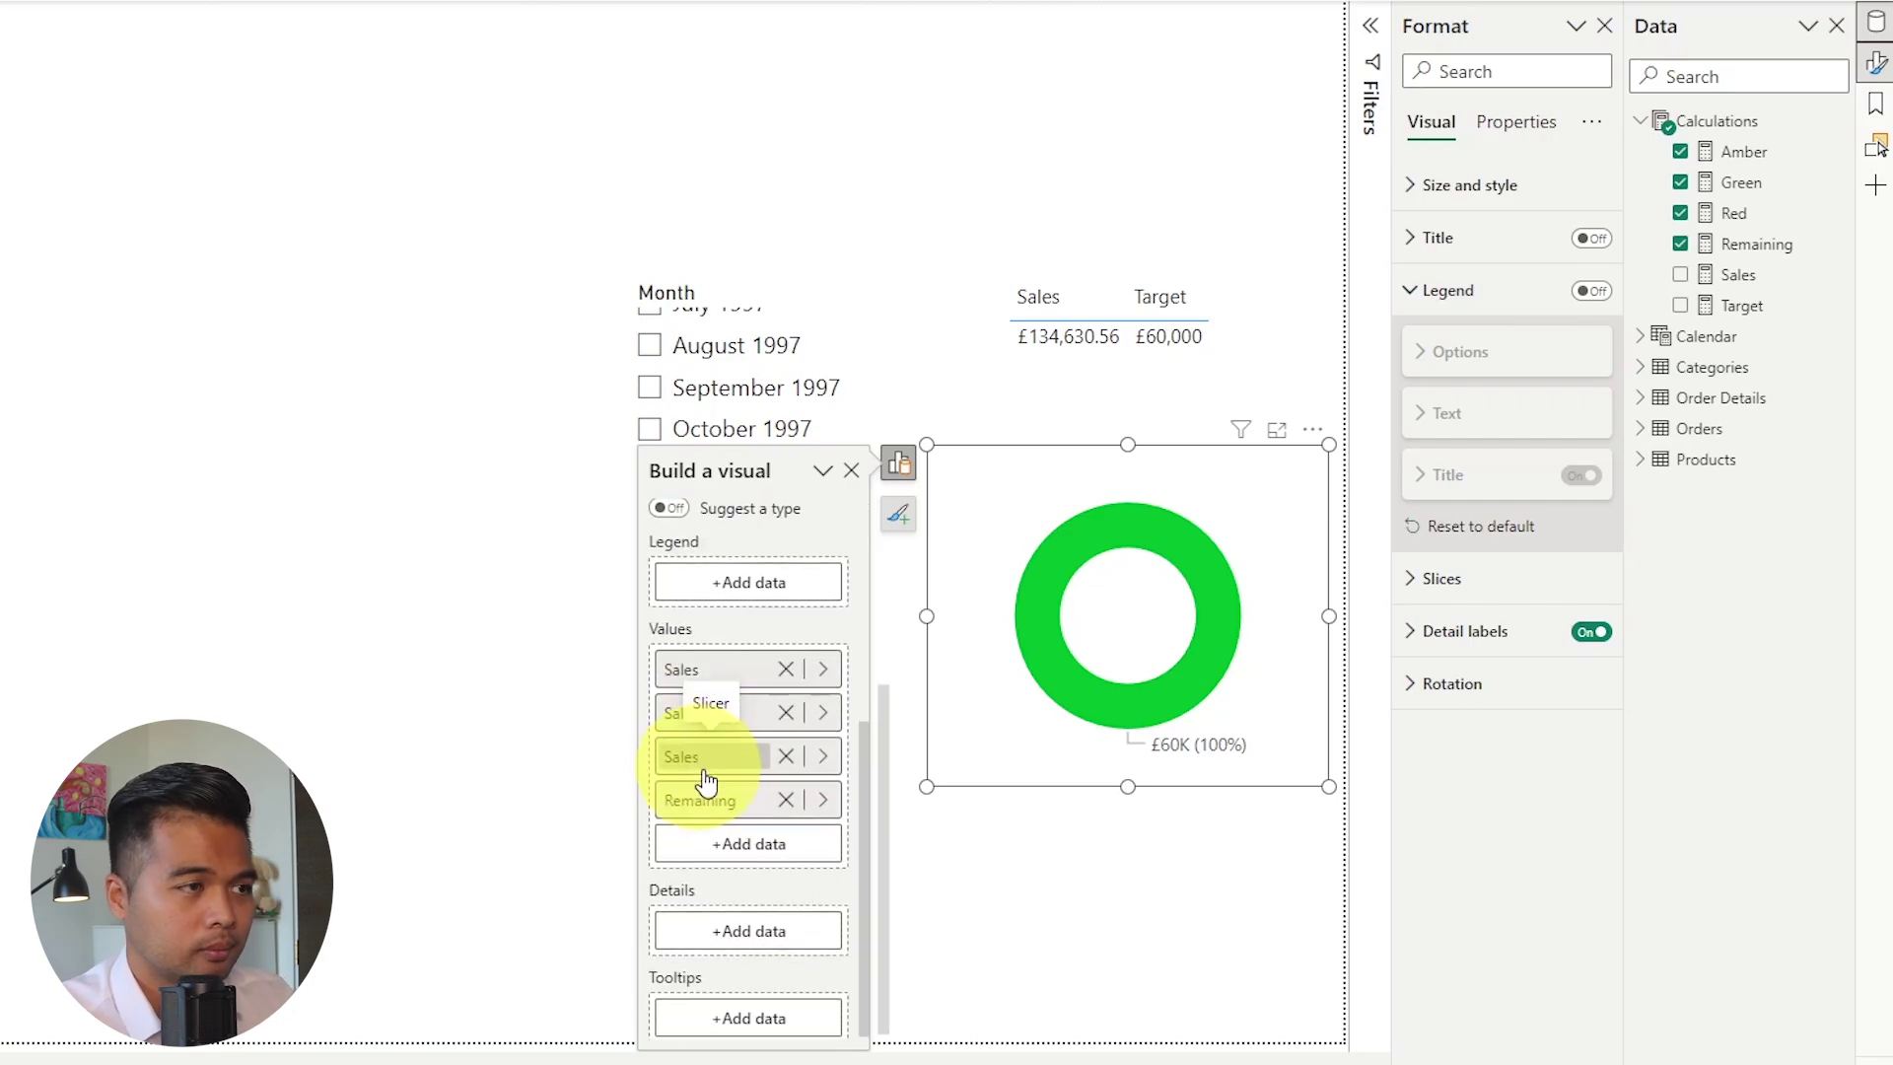
{"action": "left_click", "coordinate": [1047, 162]}
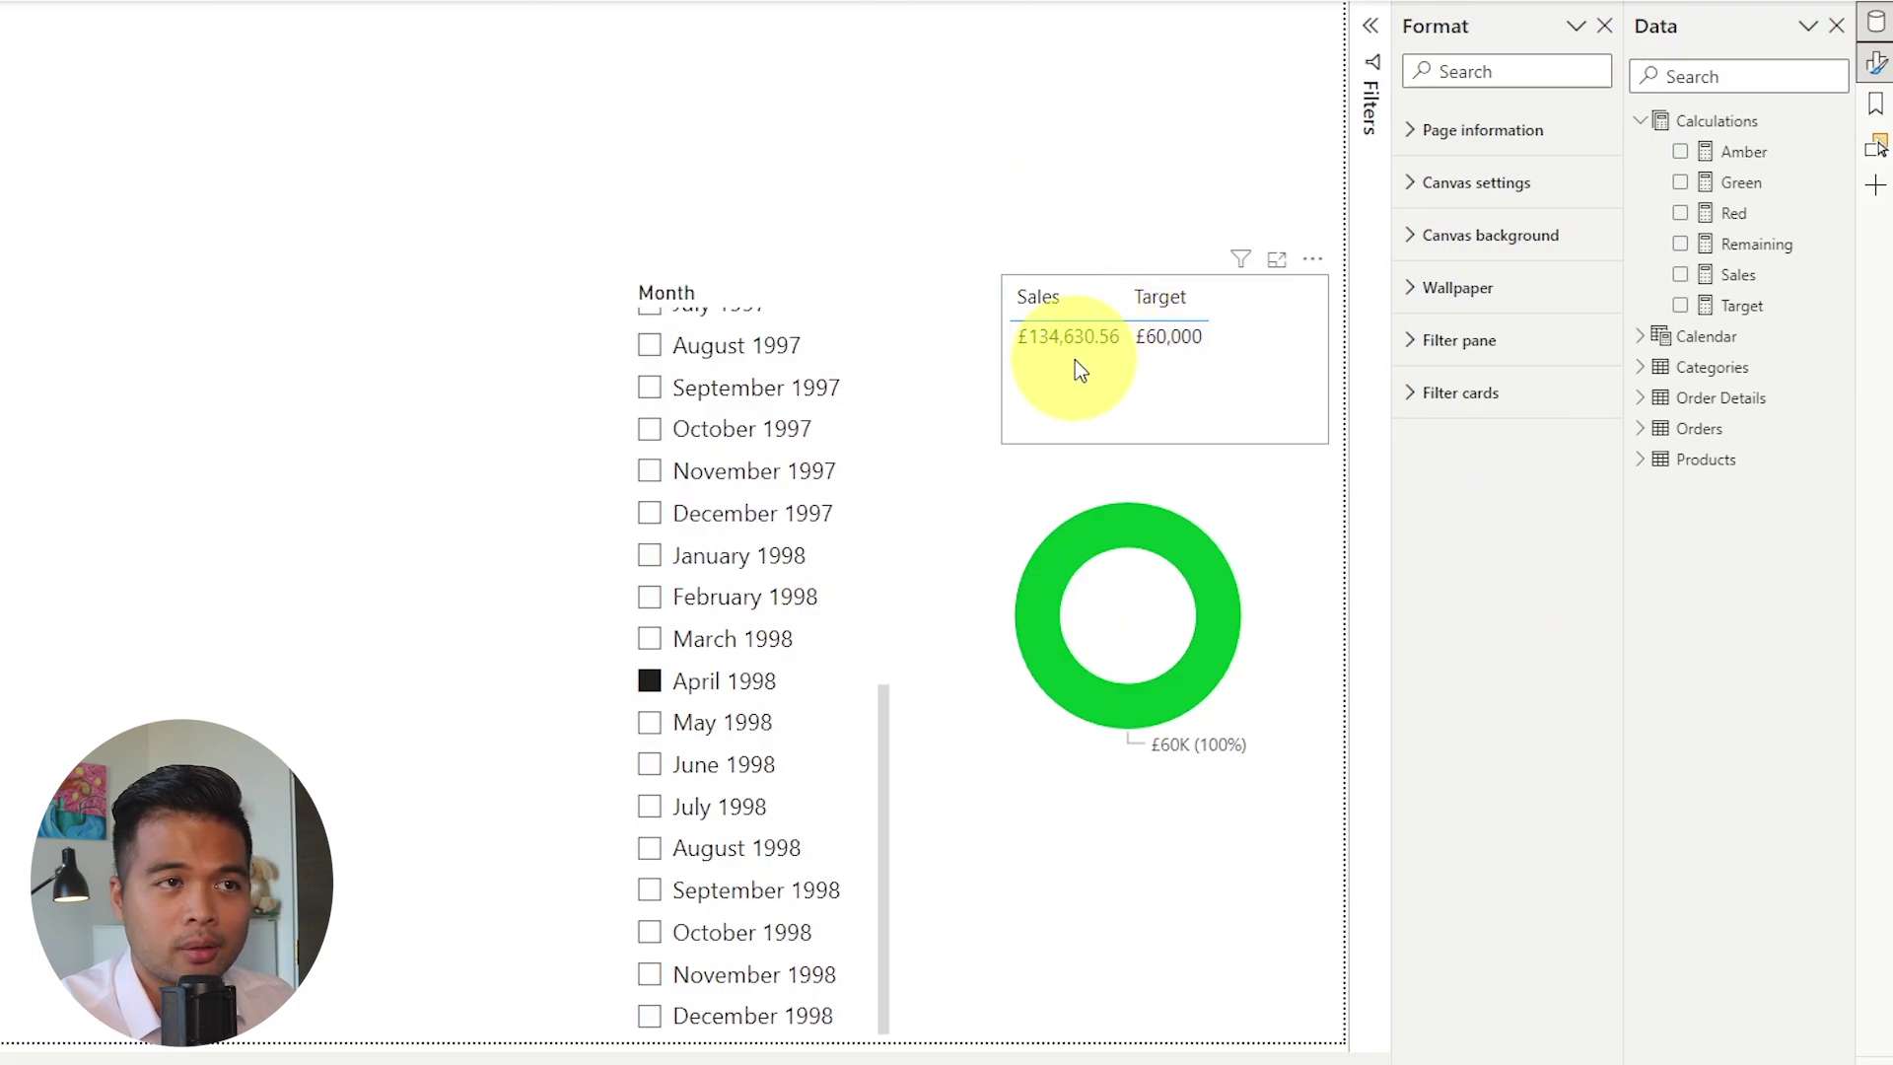
{"action": "mouse_move", "coordinate": [1235, 595]}
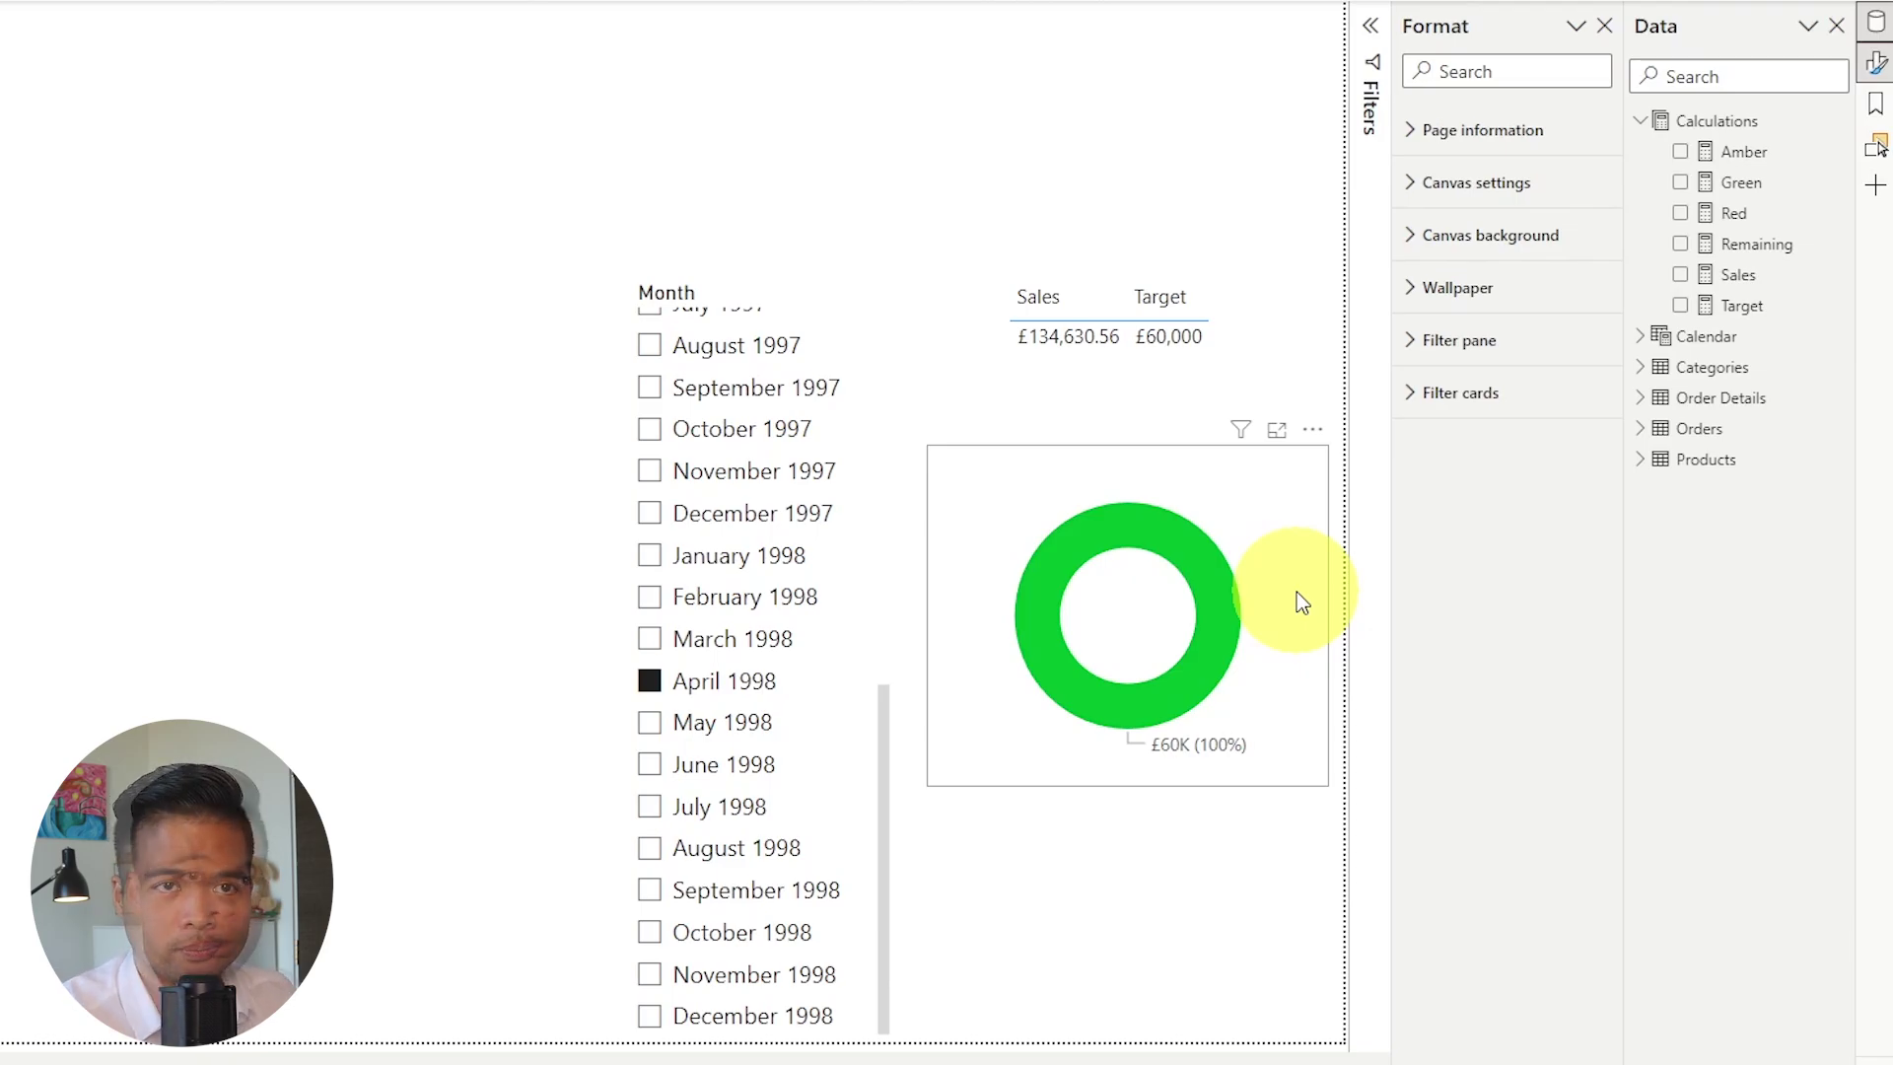
Step: Switch the Green measure to a Dynamic format using the string "" & FORMAT([Sales], "£#,#.0")
{"action": "left_click", "coordinate": [1745, 183]}
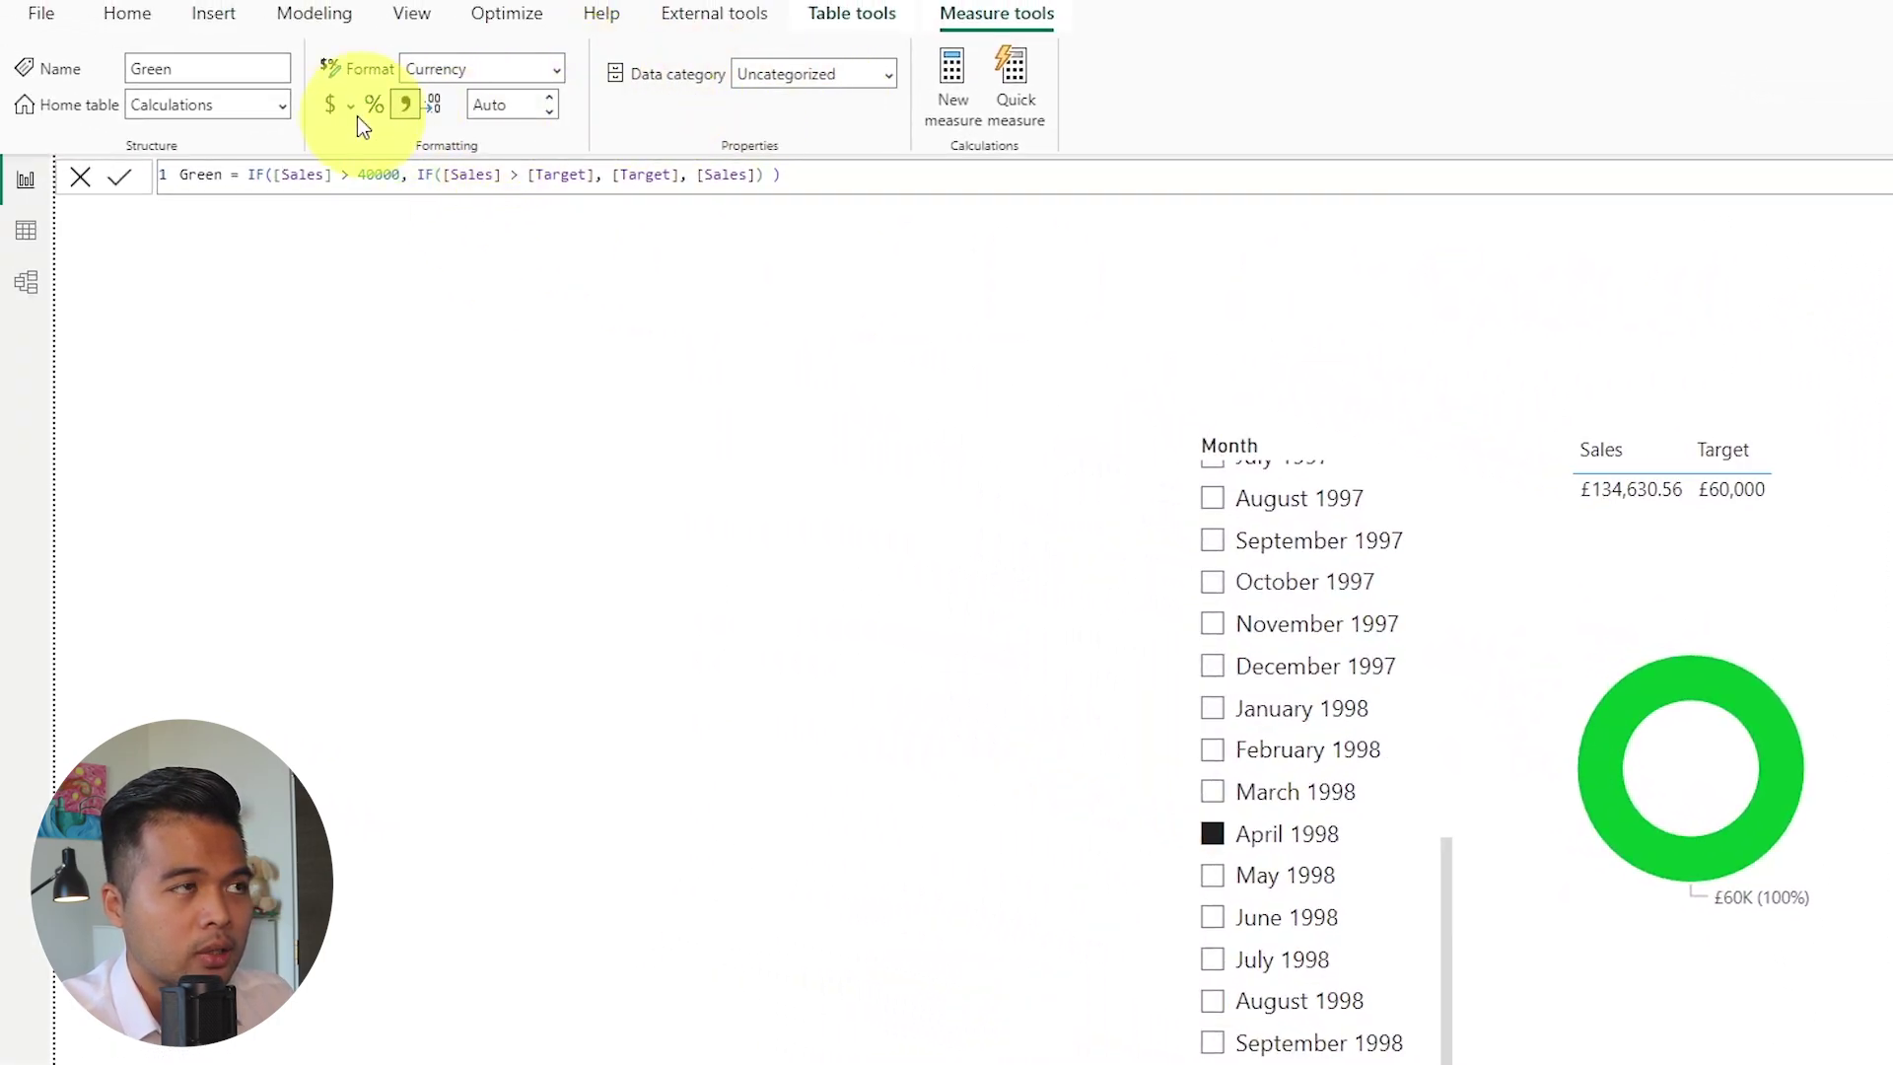
{"action": "left_click", "coordinate": [559, 71]}
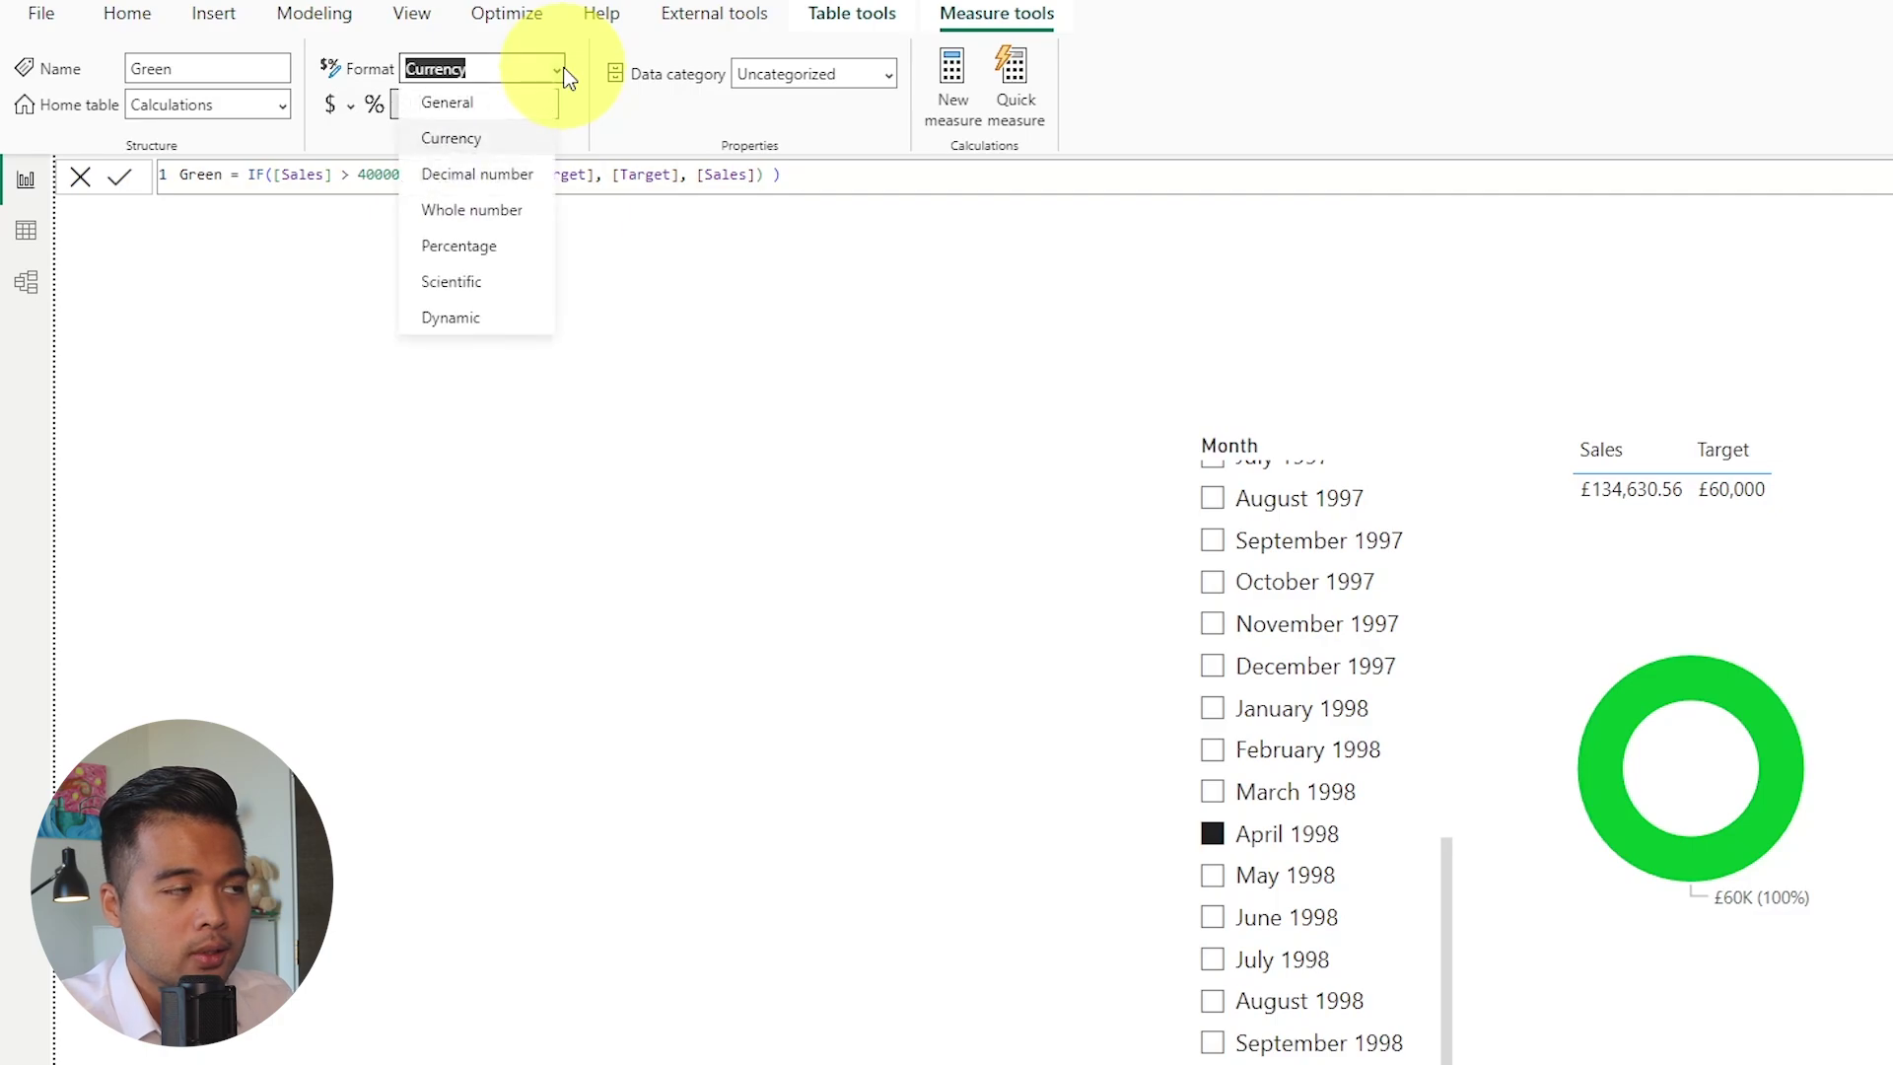
{"action": "left_click", "coordinate": [477, 322]}
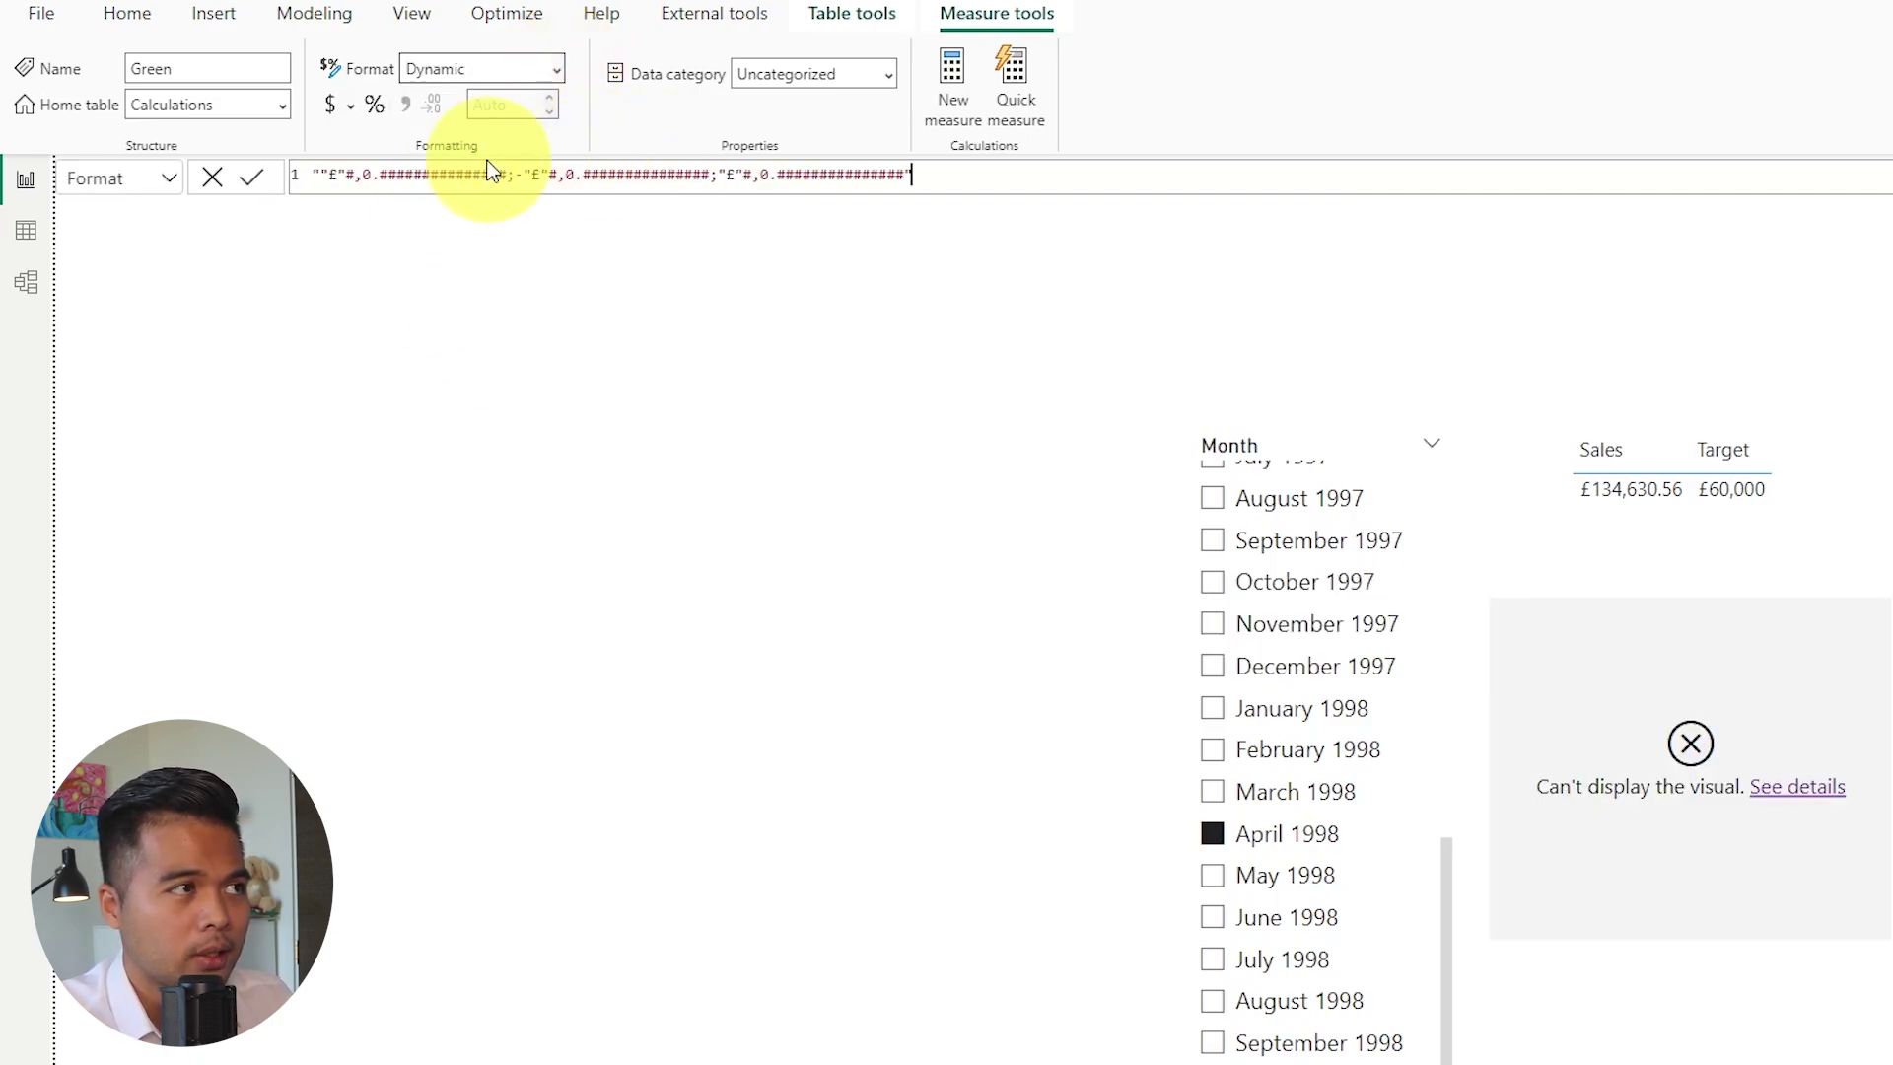
{"action": "left_click_drag", "start_coordinate": [938, 174], "coordinate": [317, 177]}
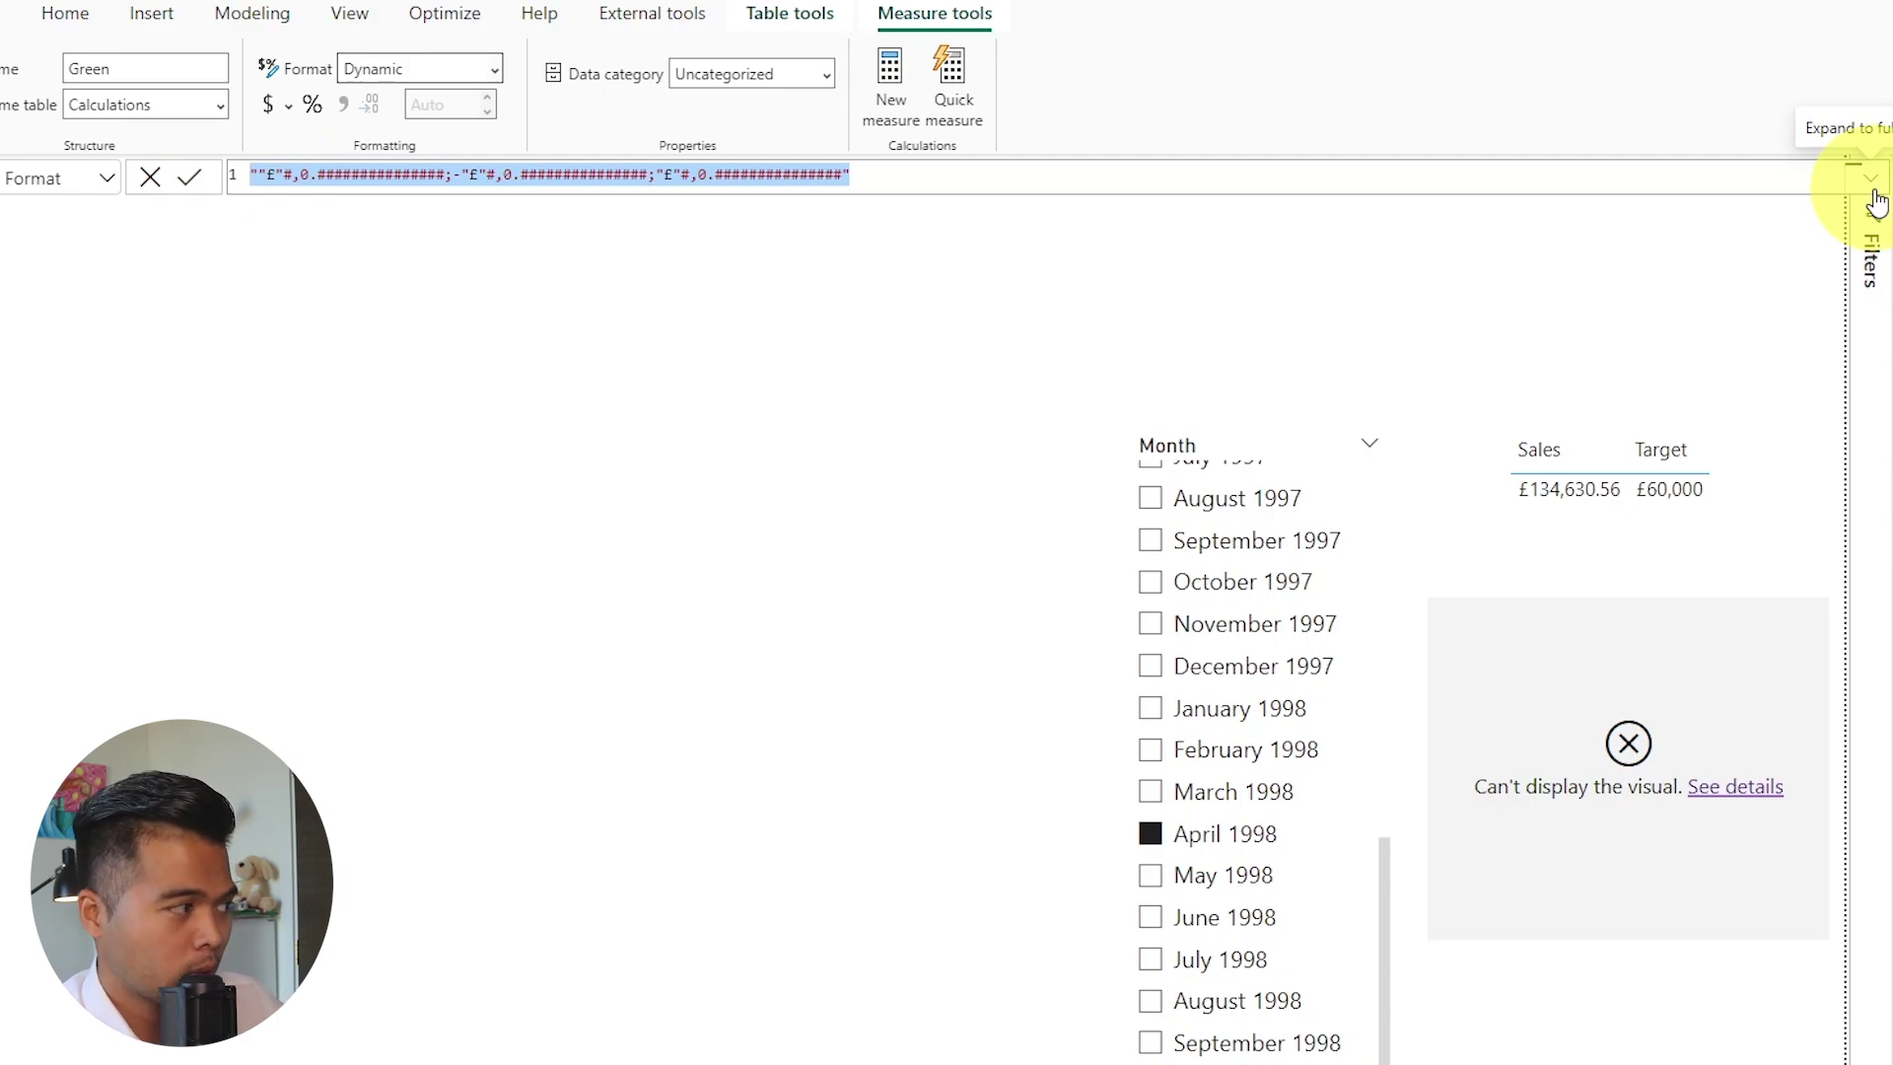
{"action": "type", "text": "\"\"\"\" &"}
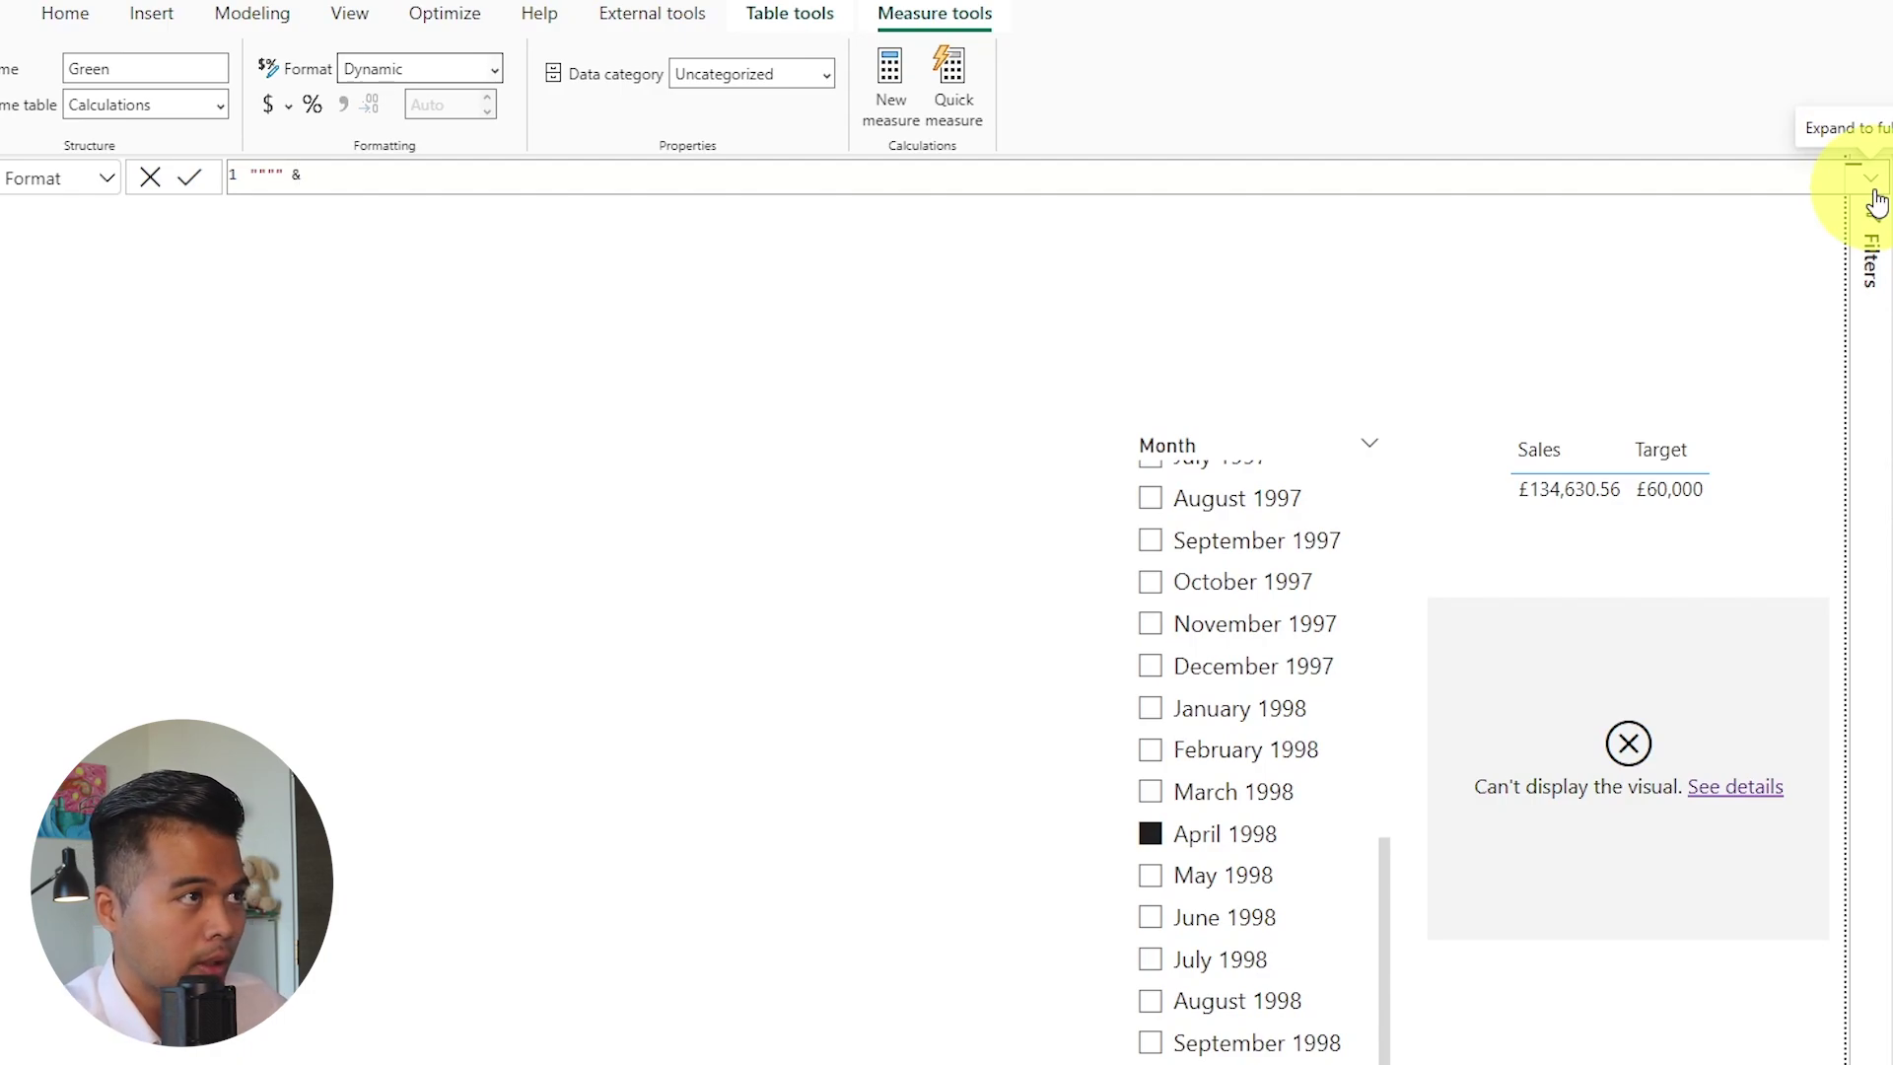
{"action": "type", "text": "FORMAT("}
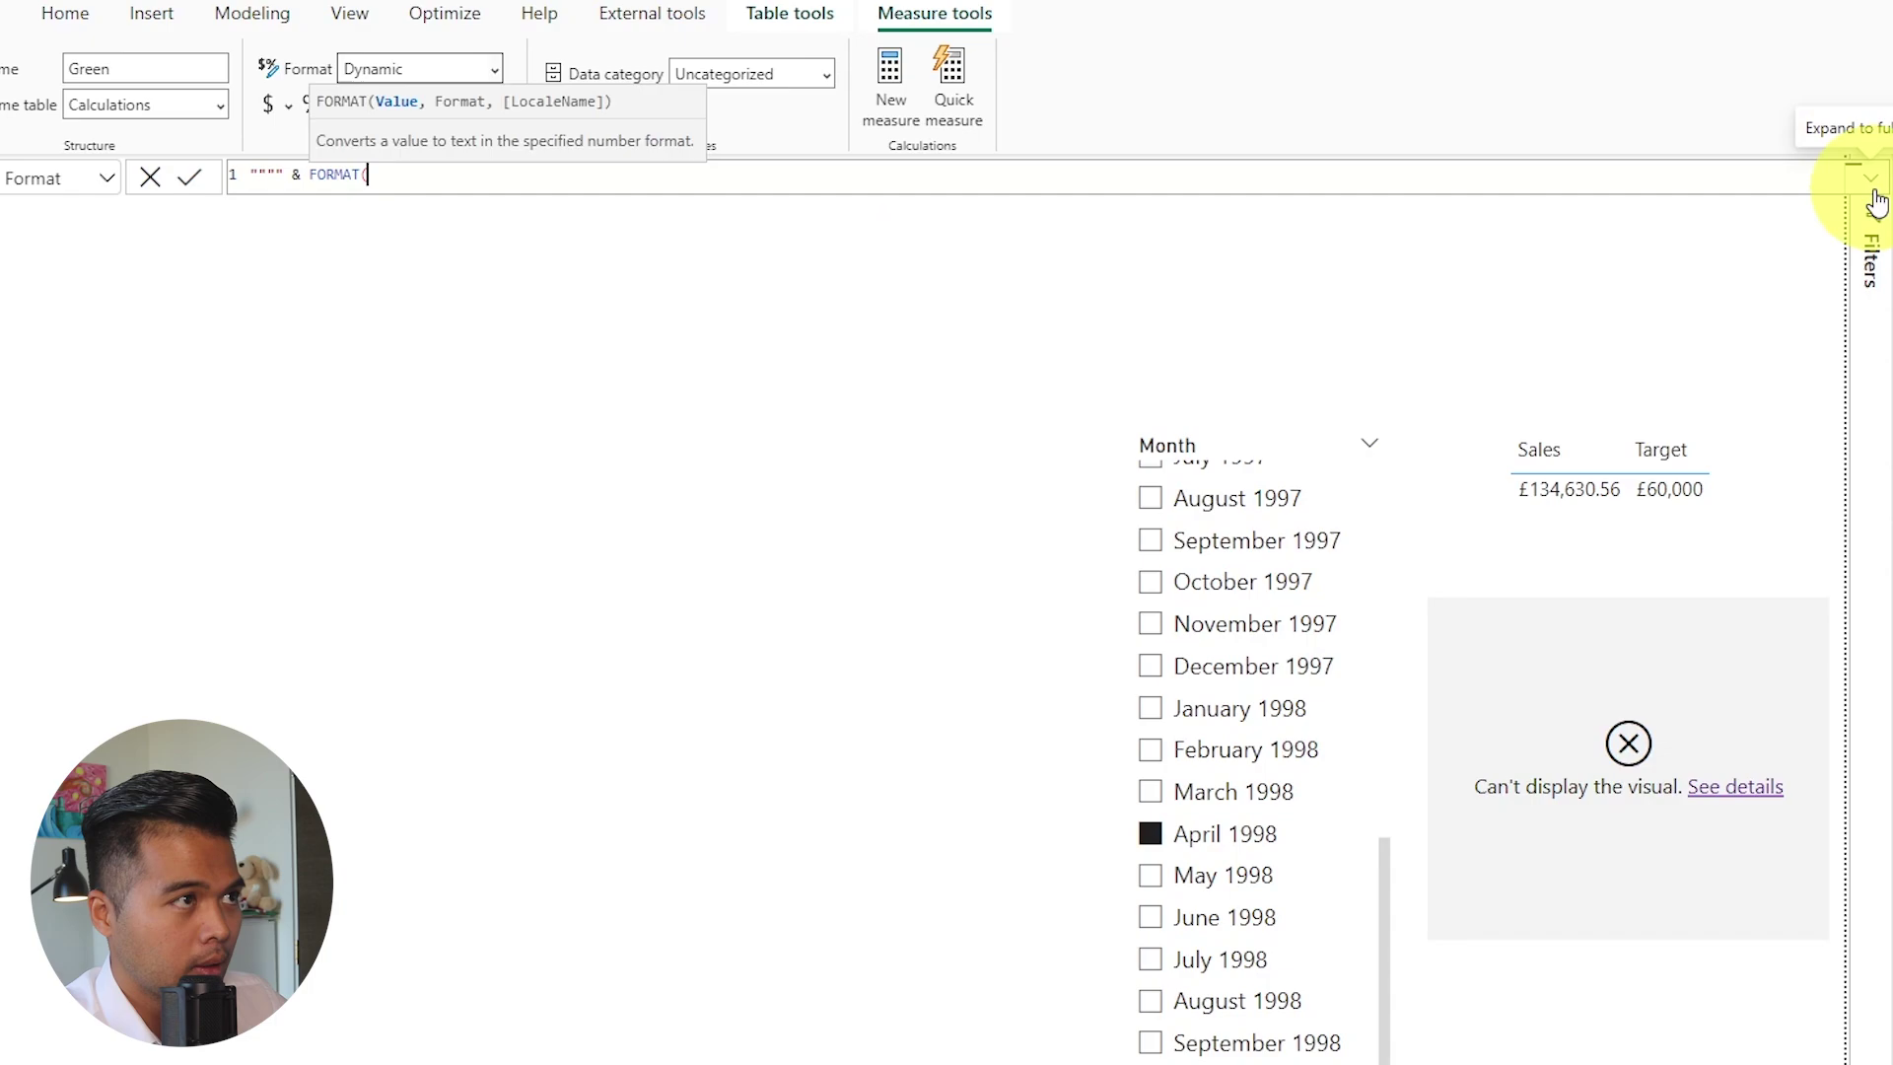
{"action": "type", "text": "[Sales], "}
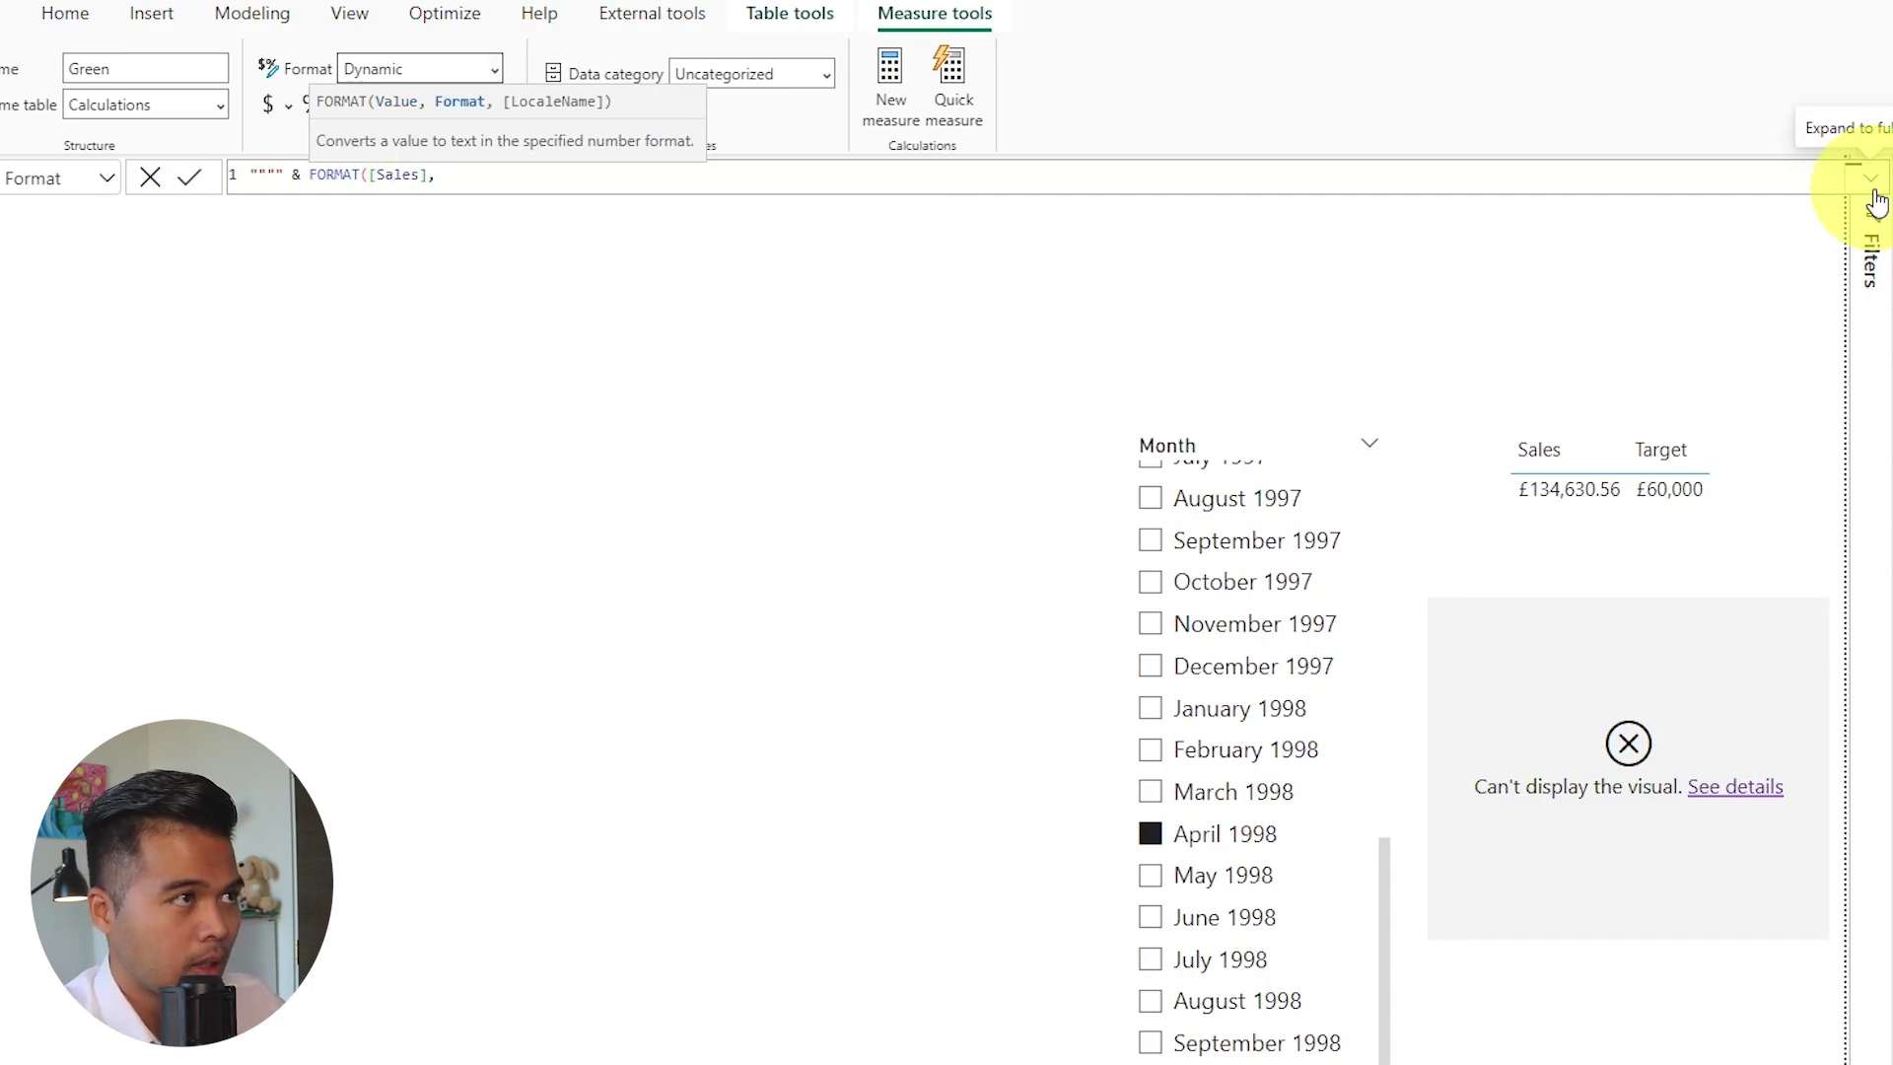
{"action": "type", "text": "\"\")"}
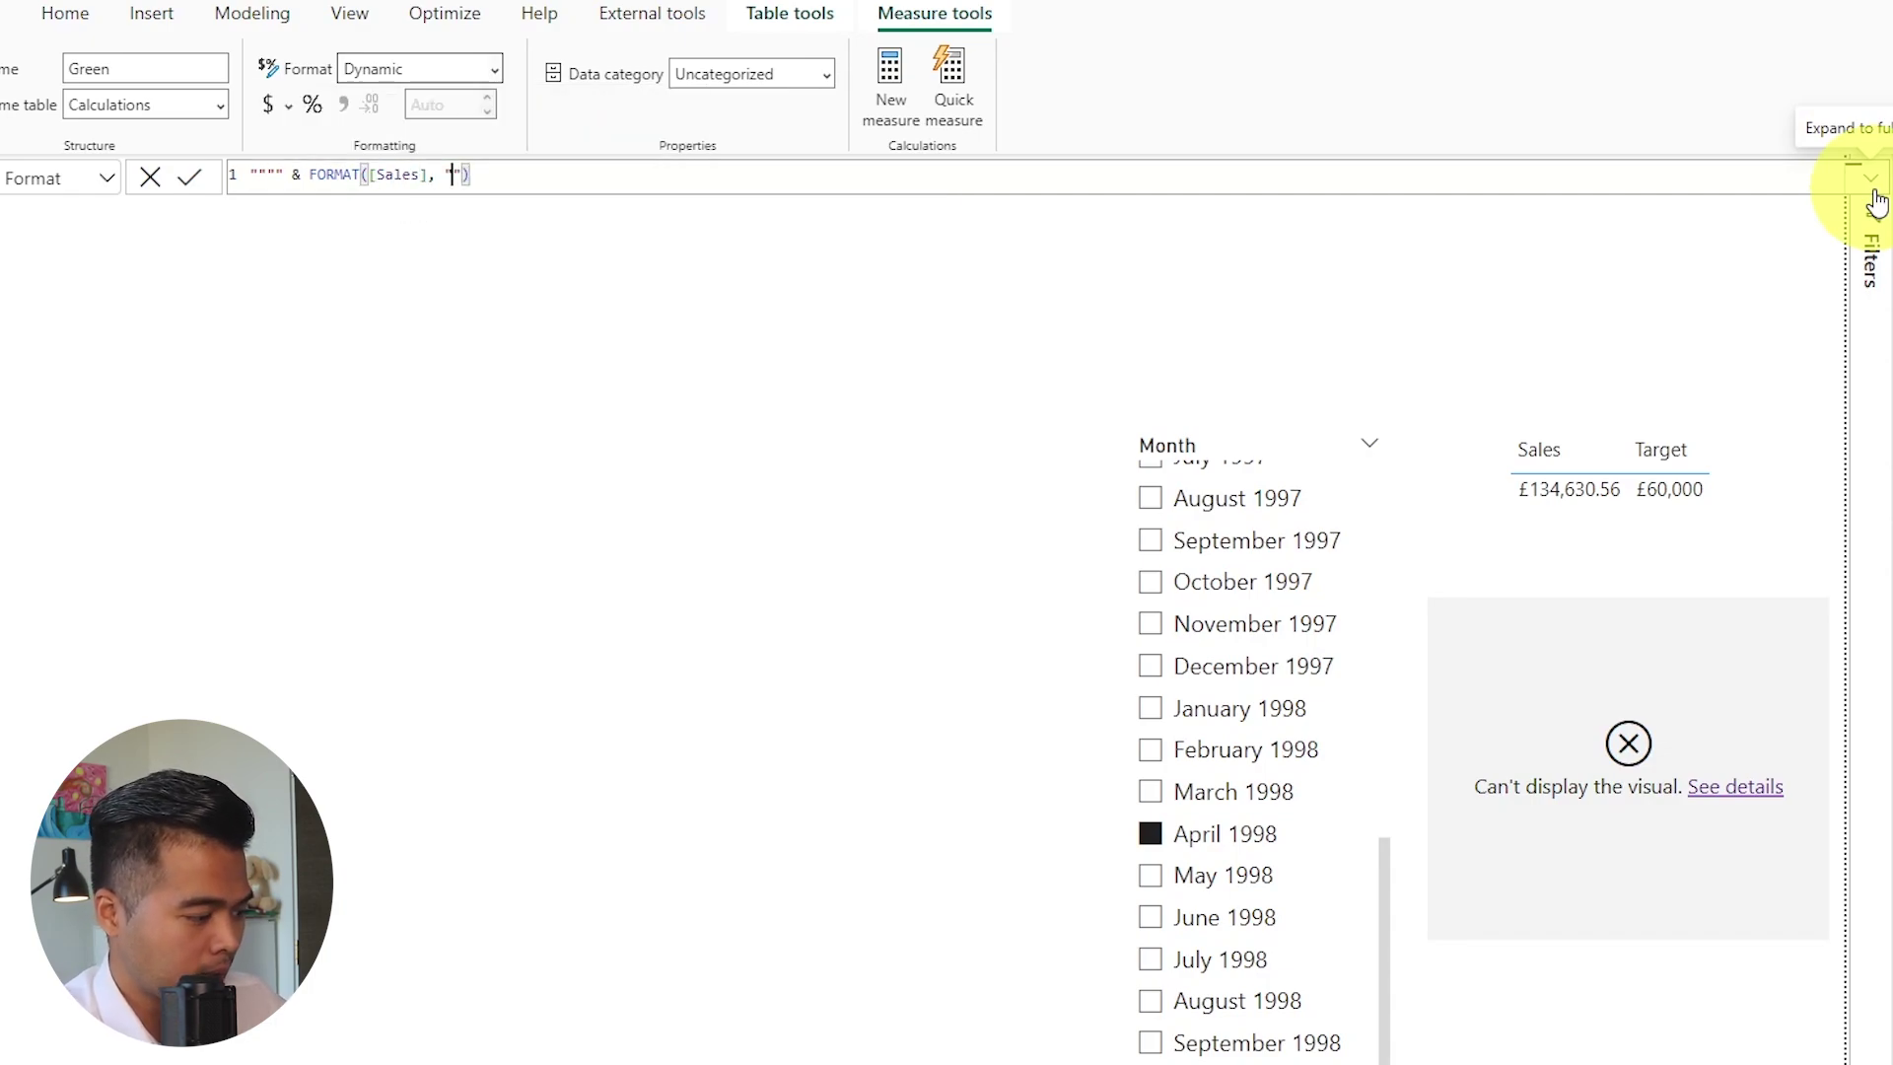
{"action": "type", "text": "£"}
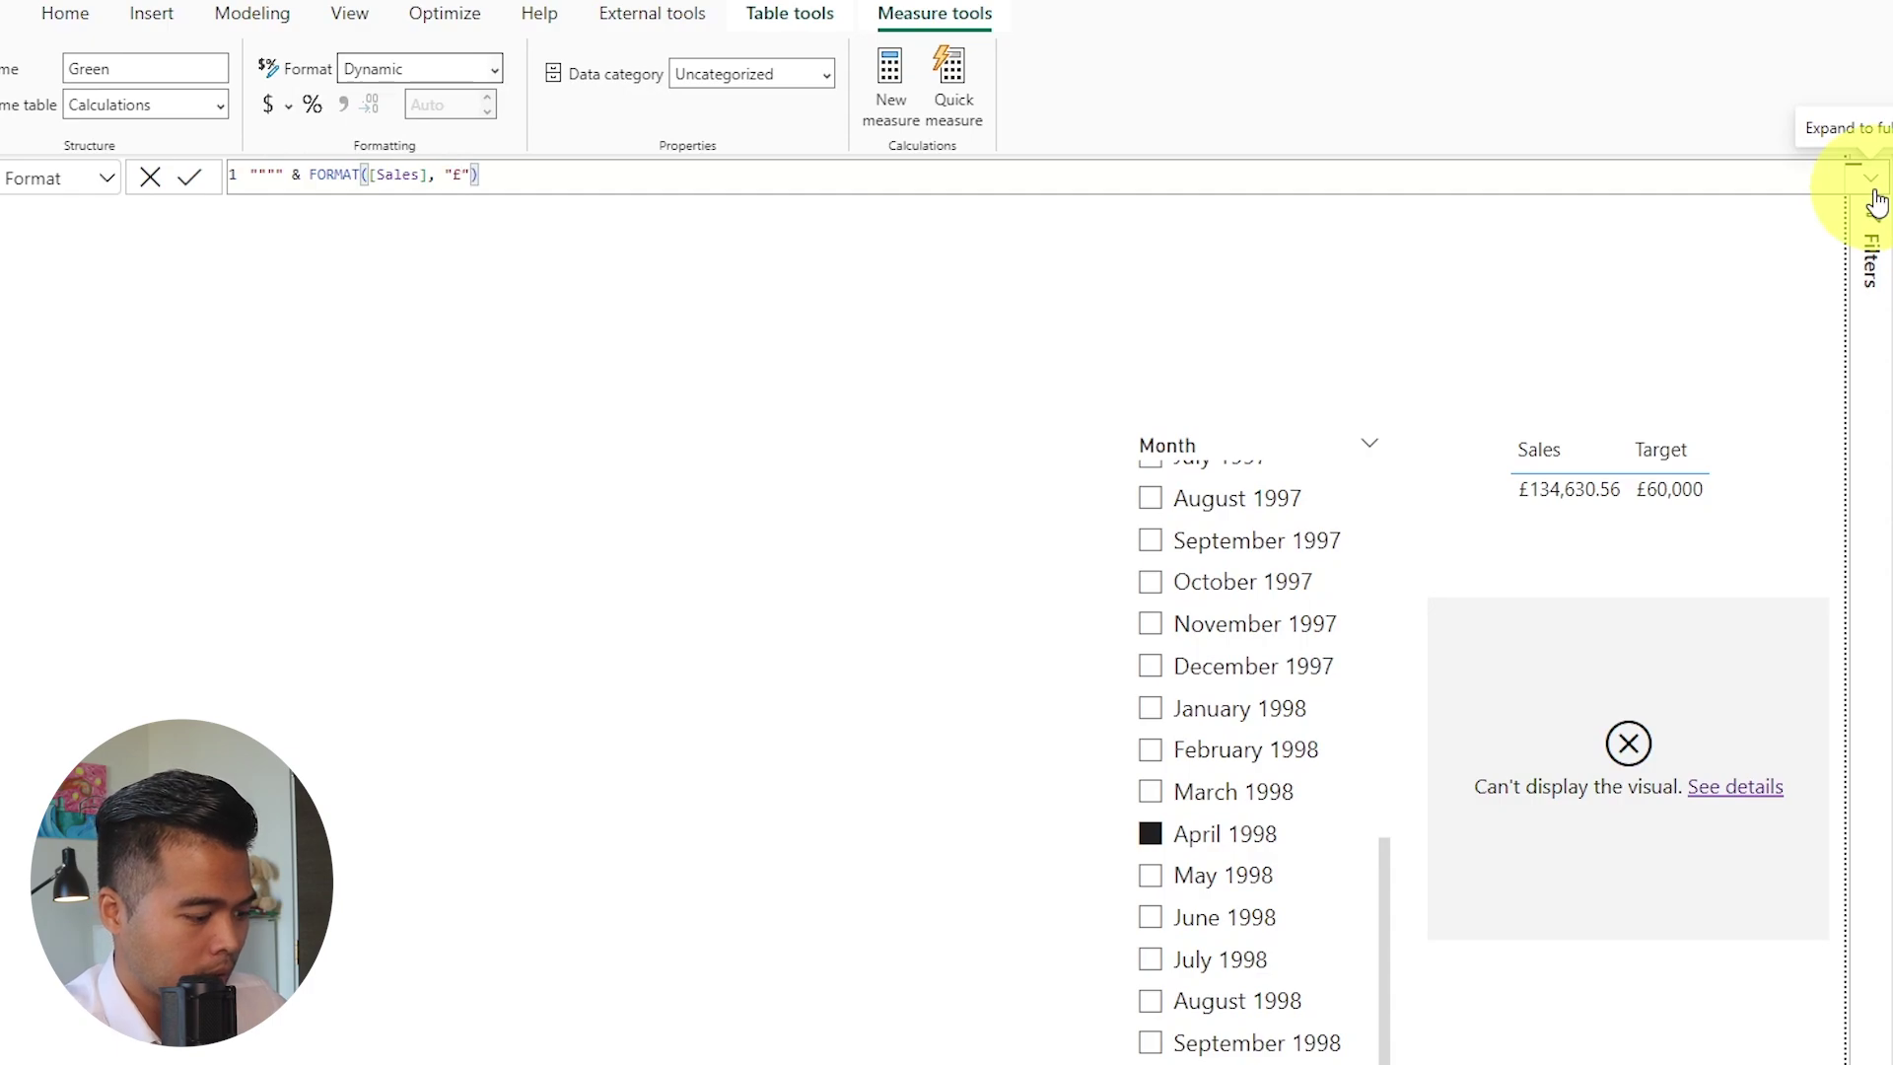
{"action": "type", "text": "#,#"}
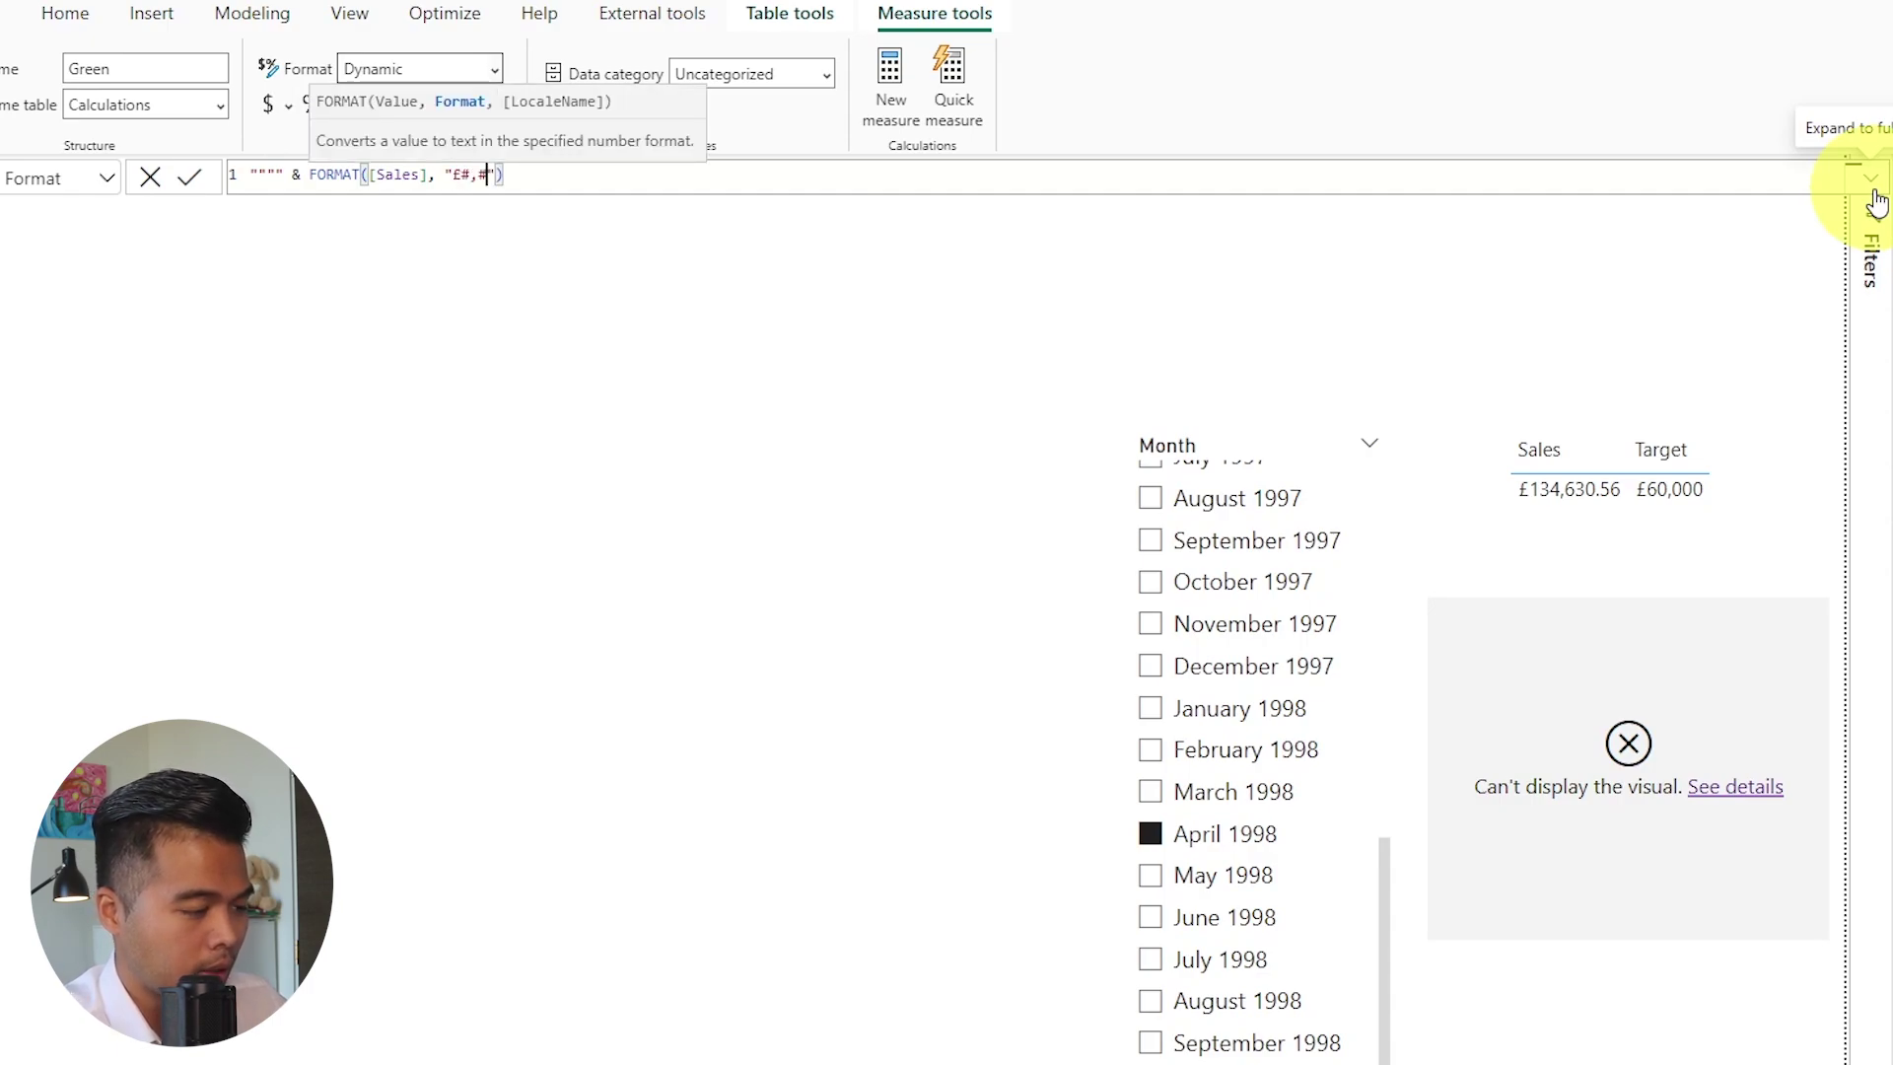
{"action": "type", "text": ".0"}
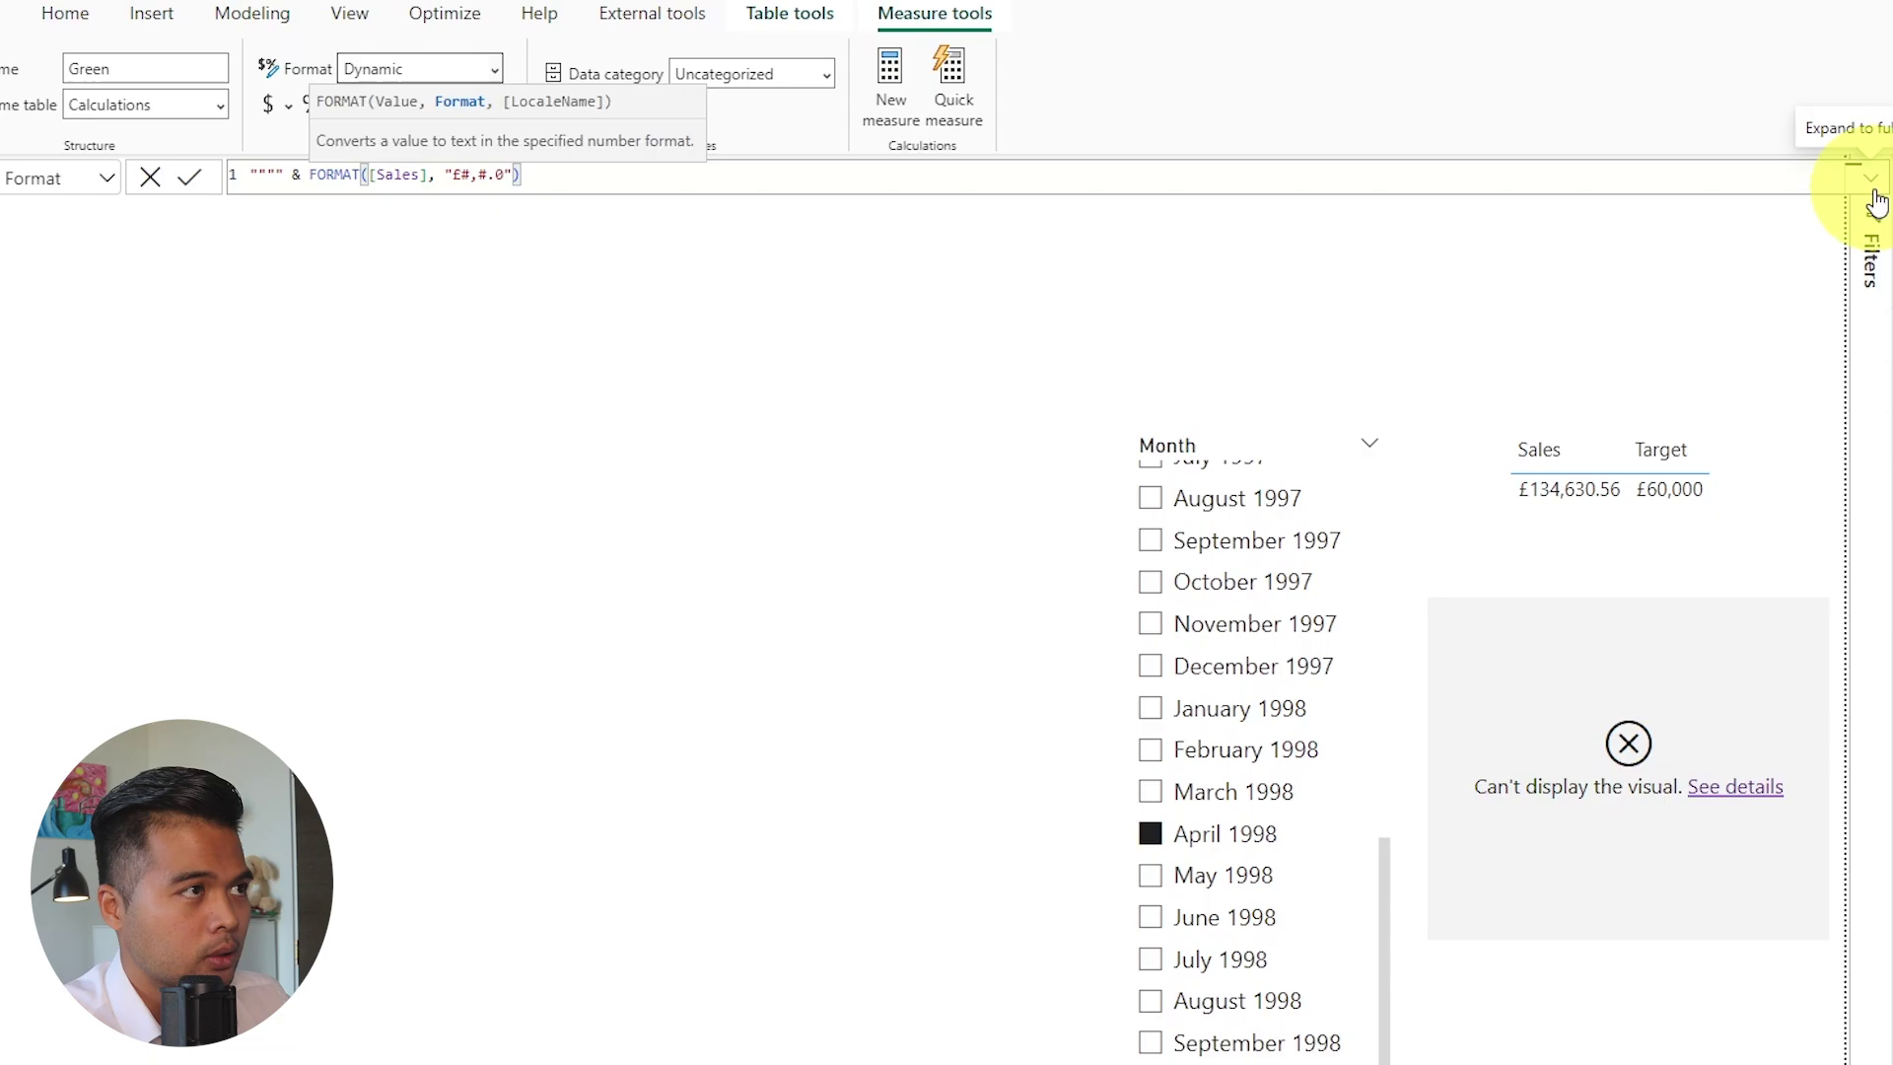
{"action": "key", "text": "End"}
{"action": "key", "text": "Return"}
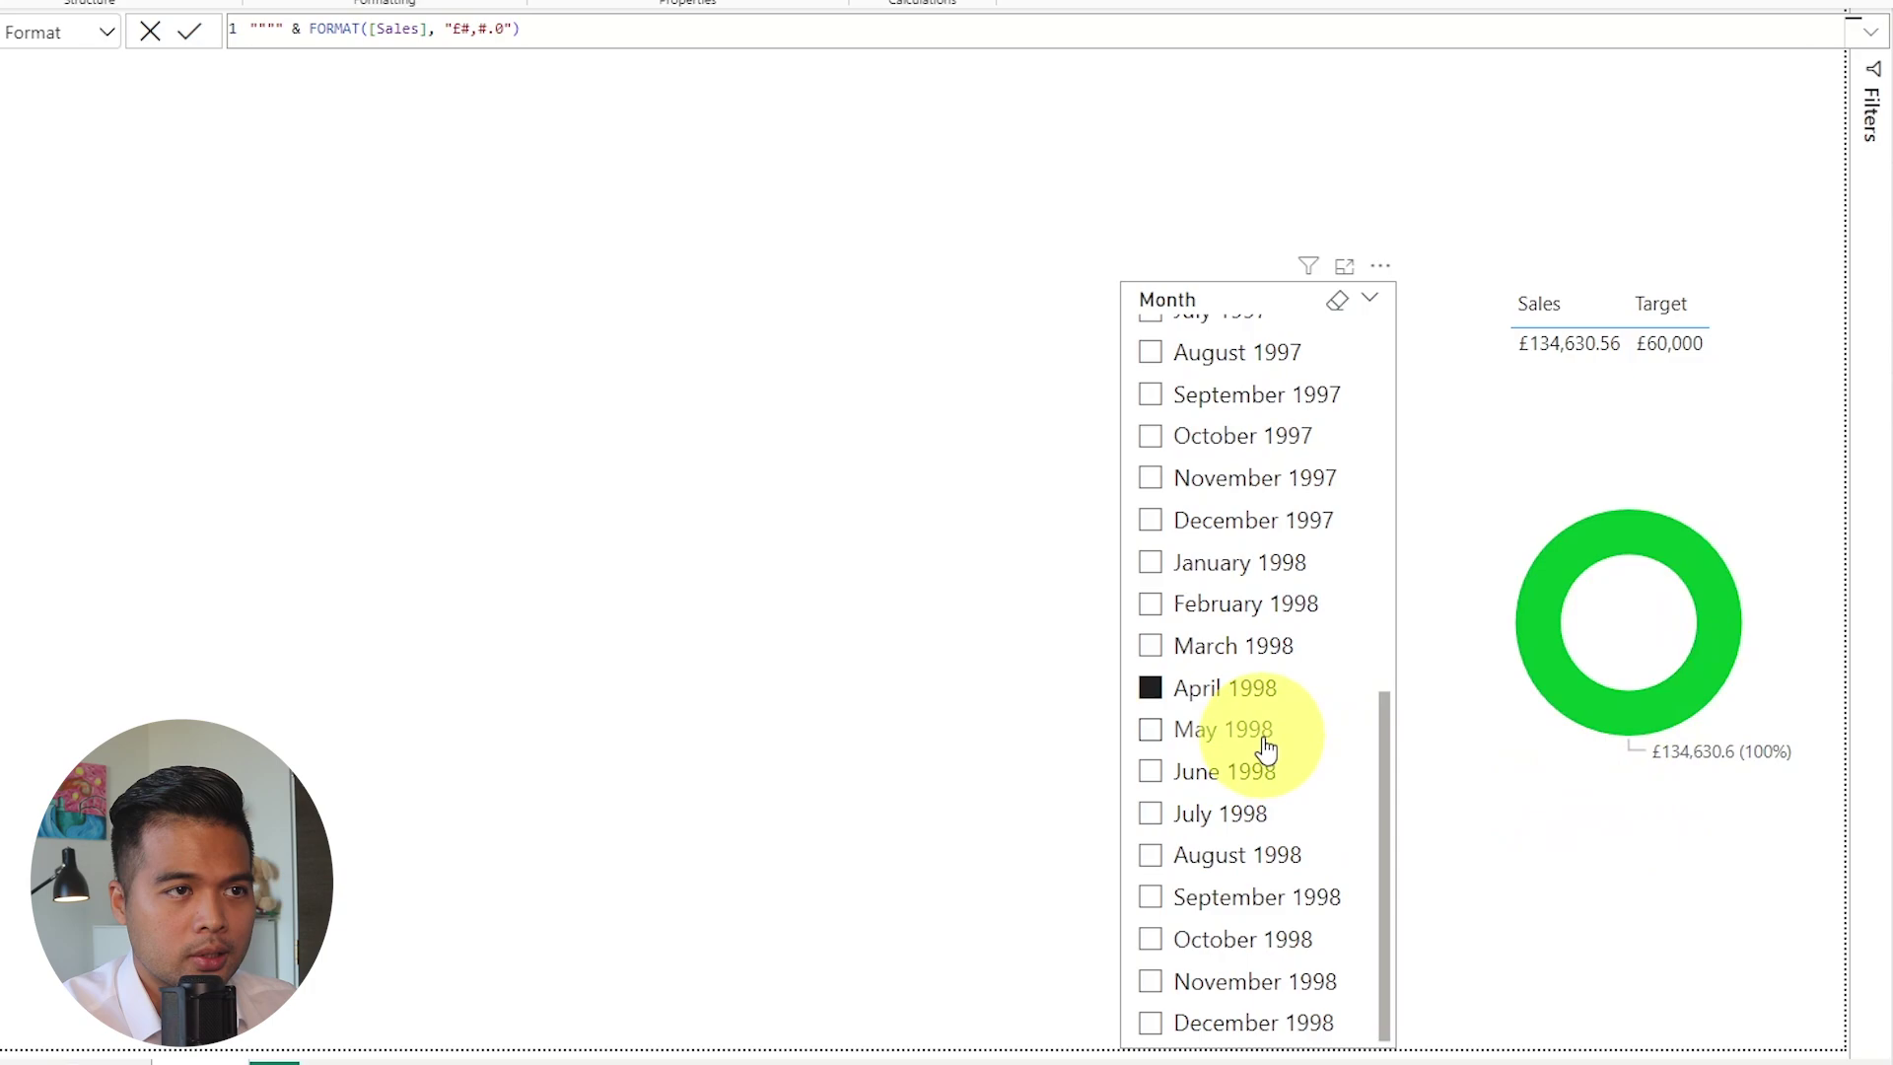
Step: Step through the 1998 months, May to October then back to January, in the Month slicer
{"action": "left_click", "coordinate": [1222, 734]}
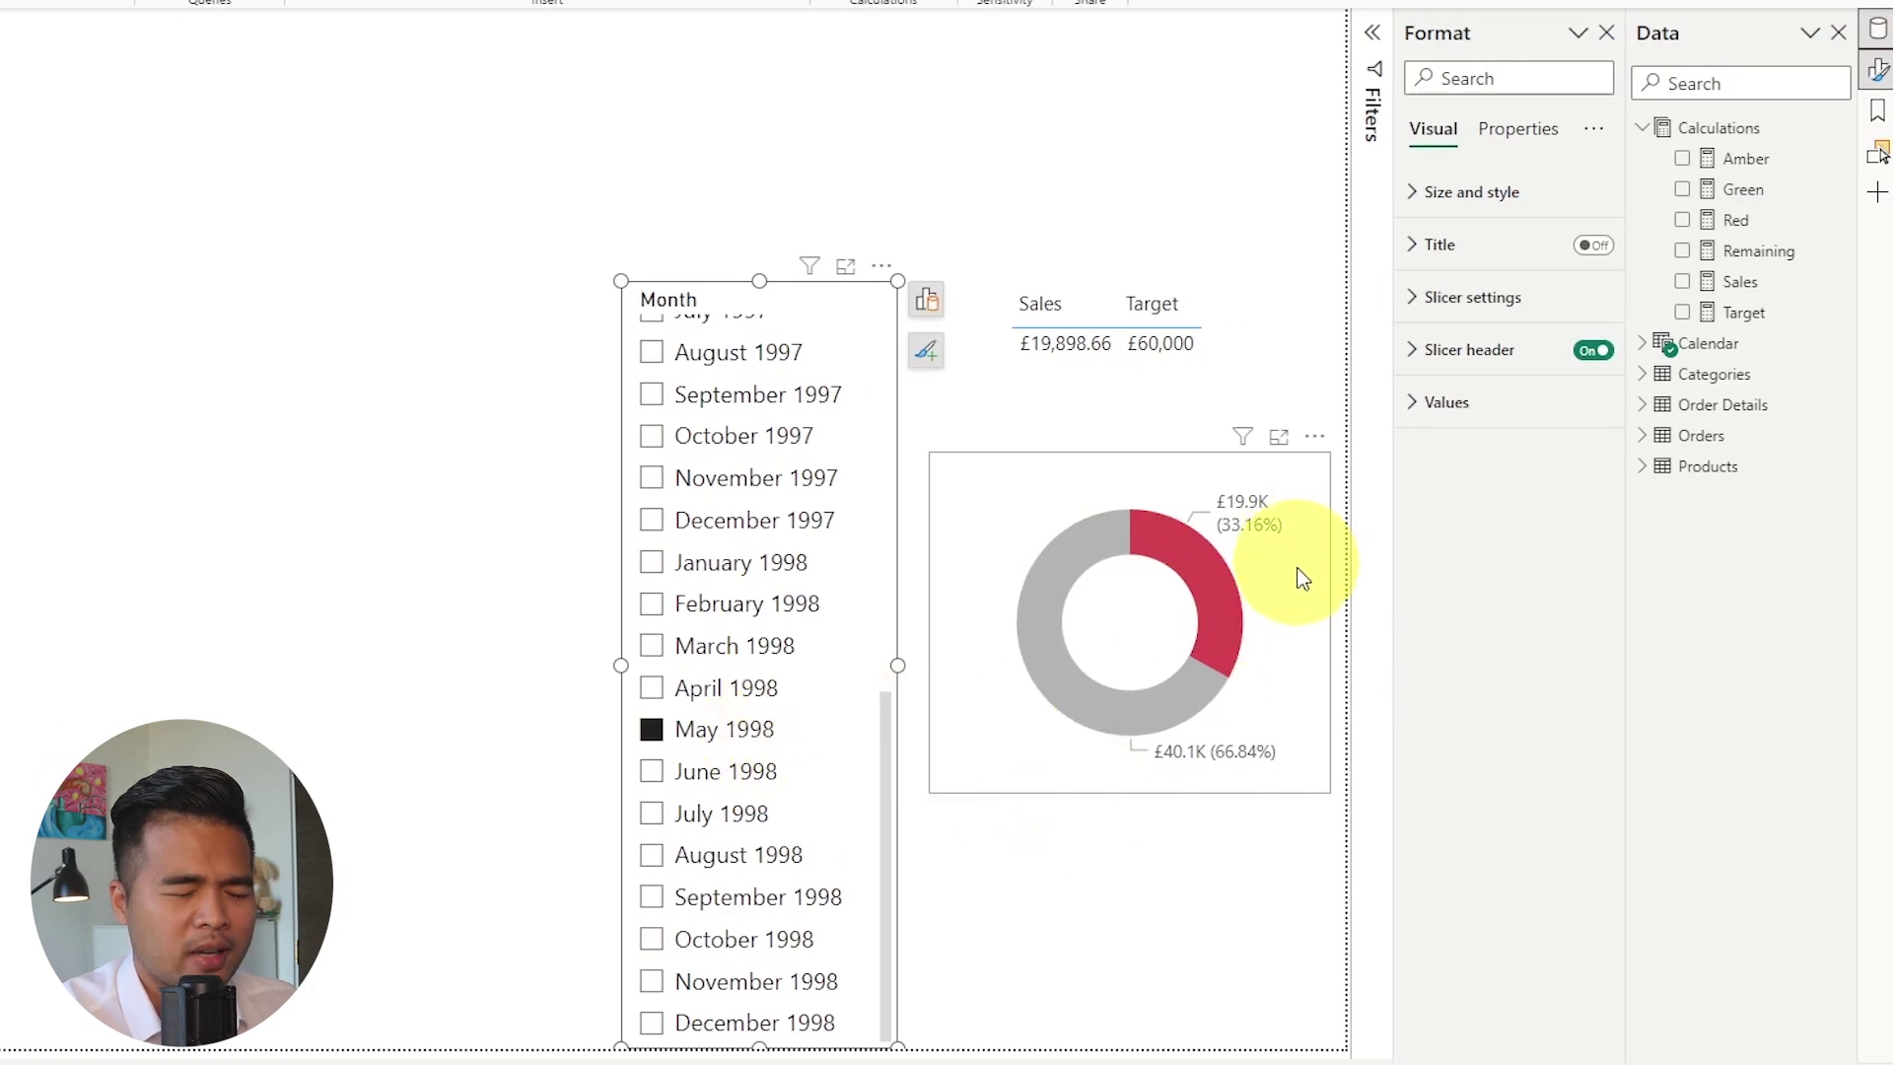
{"action": "left_click", "coordinate": [741, 777]}
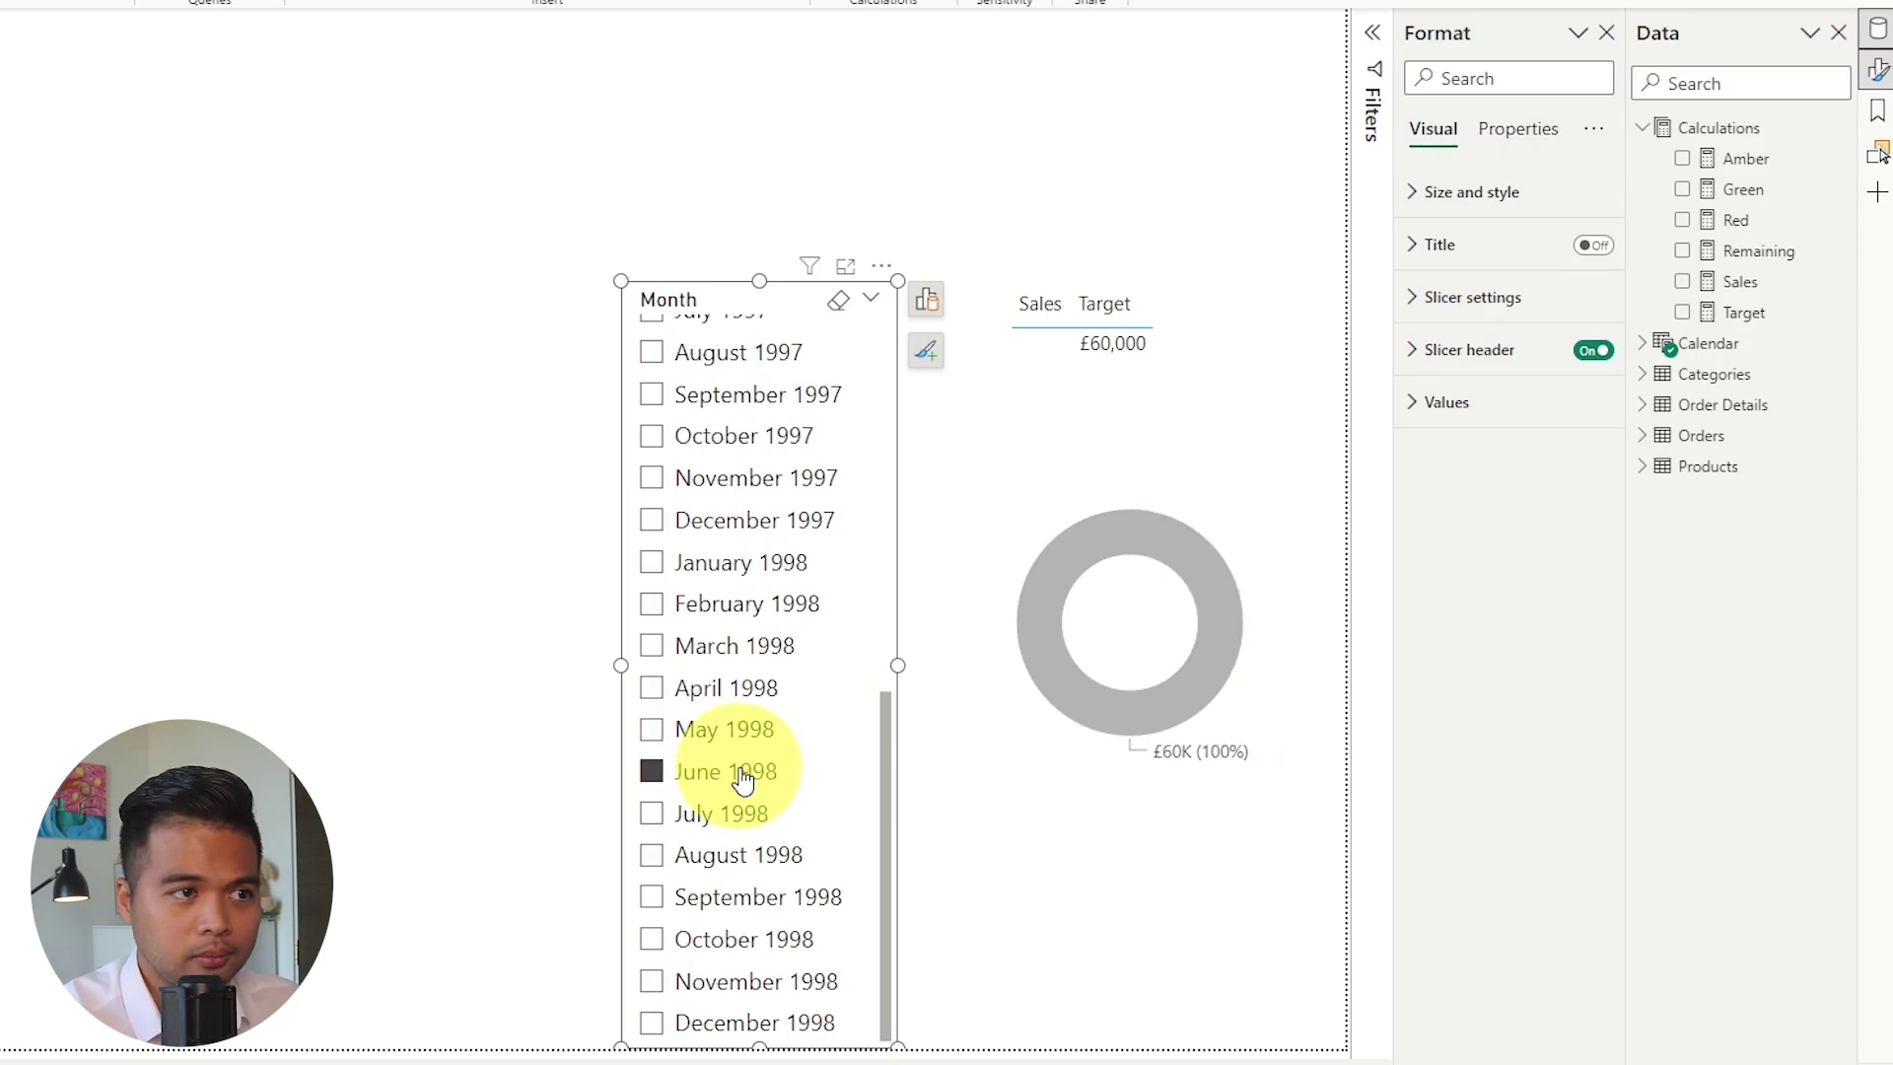
{"action": "left_click", "coordinate": [727, 813]}
{"action": "left_click", "coordinate": [732, 868]}
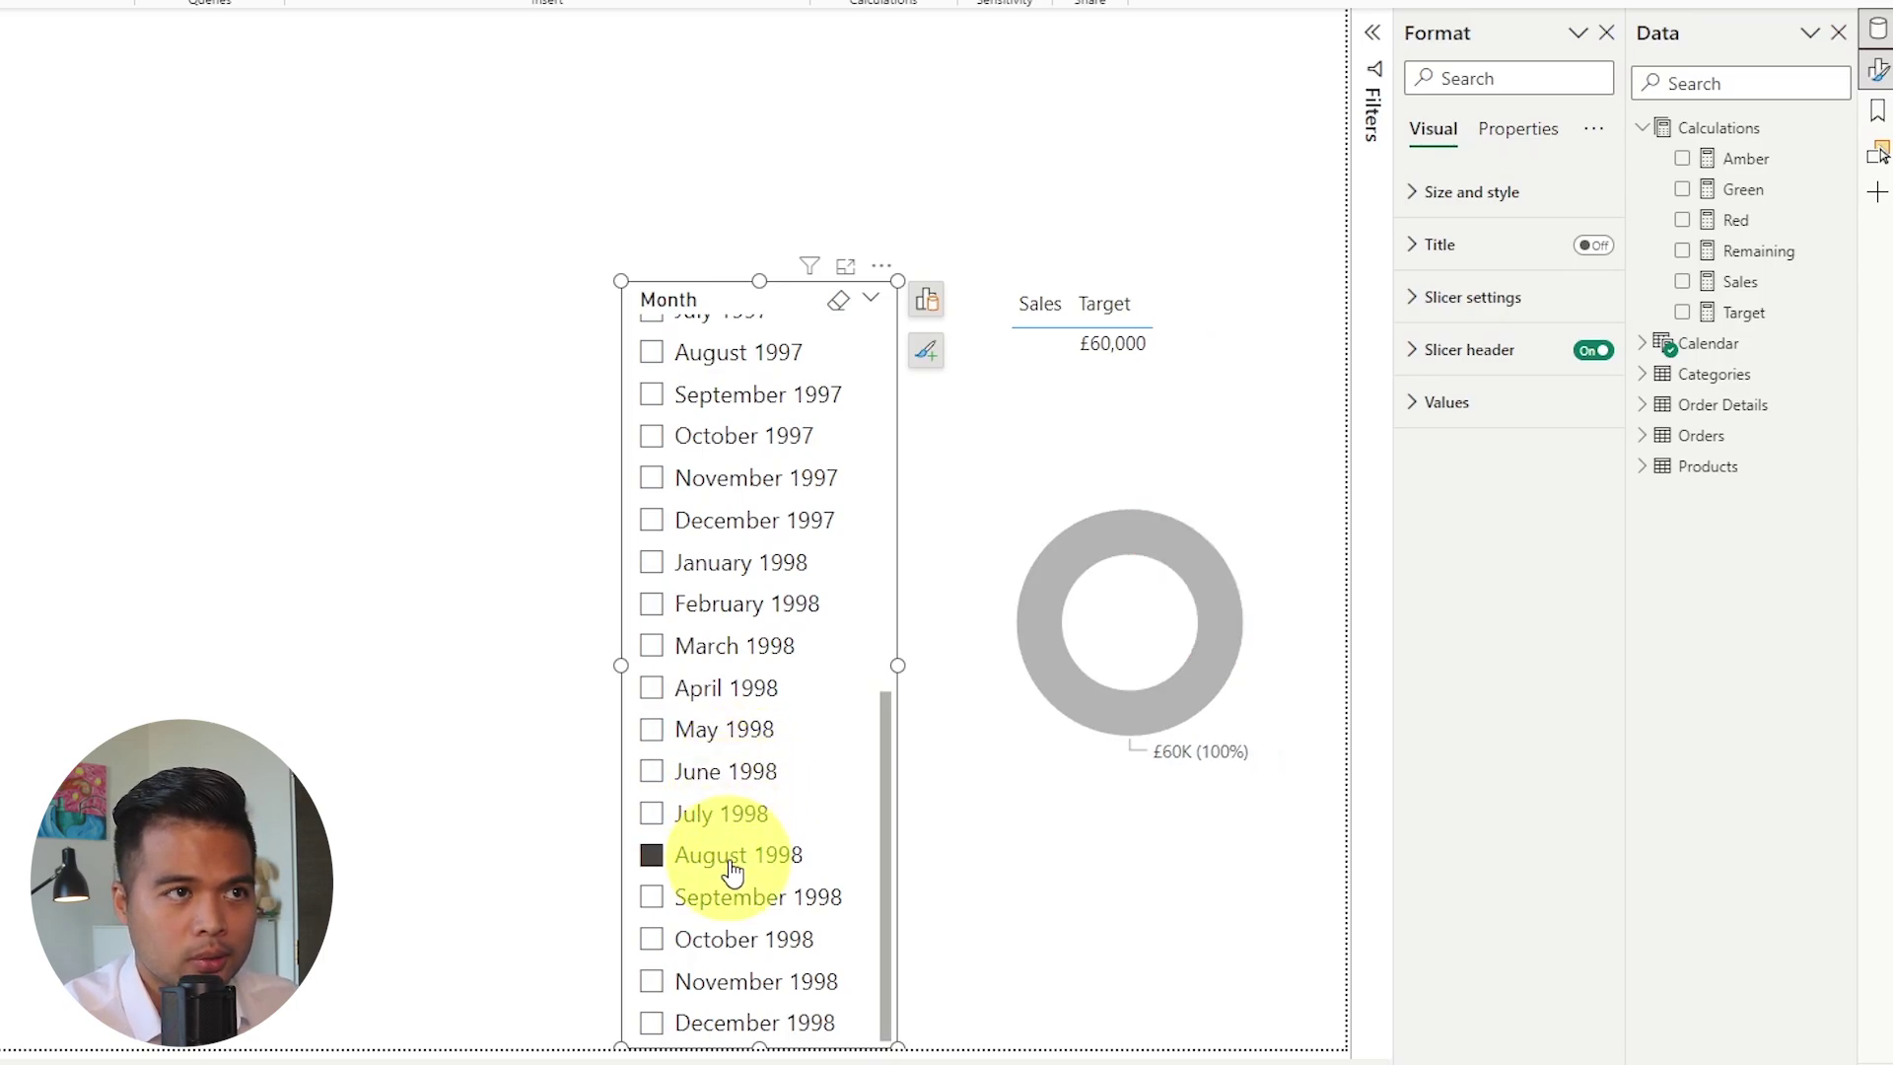
{"action": "left_click", "coordinate": [761, 897]}
{"action": "left_click", "coordinate": [754, 932]}
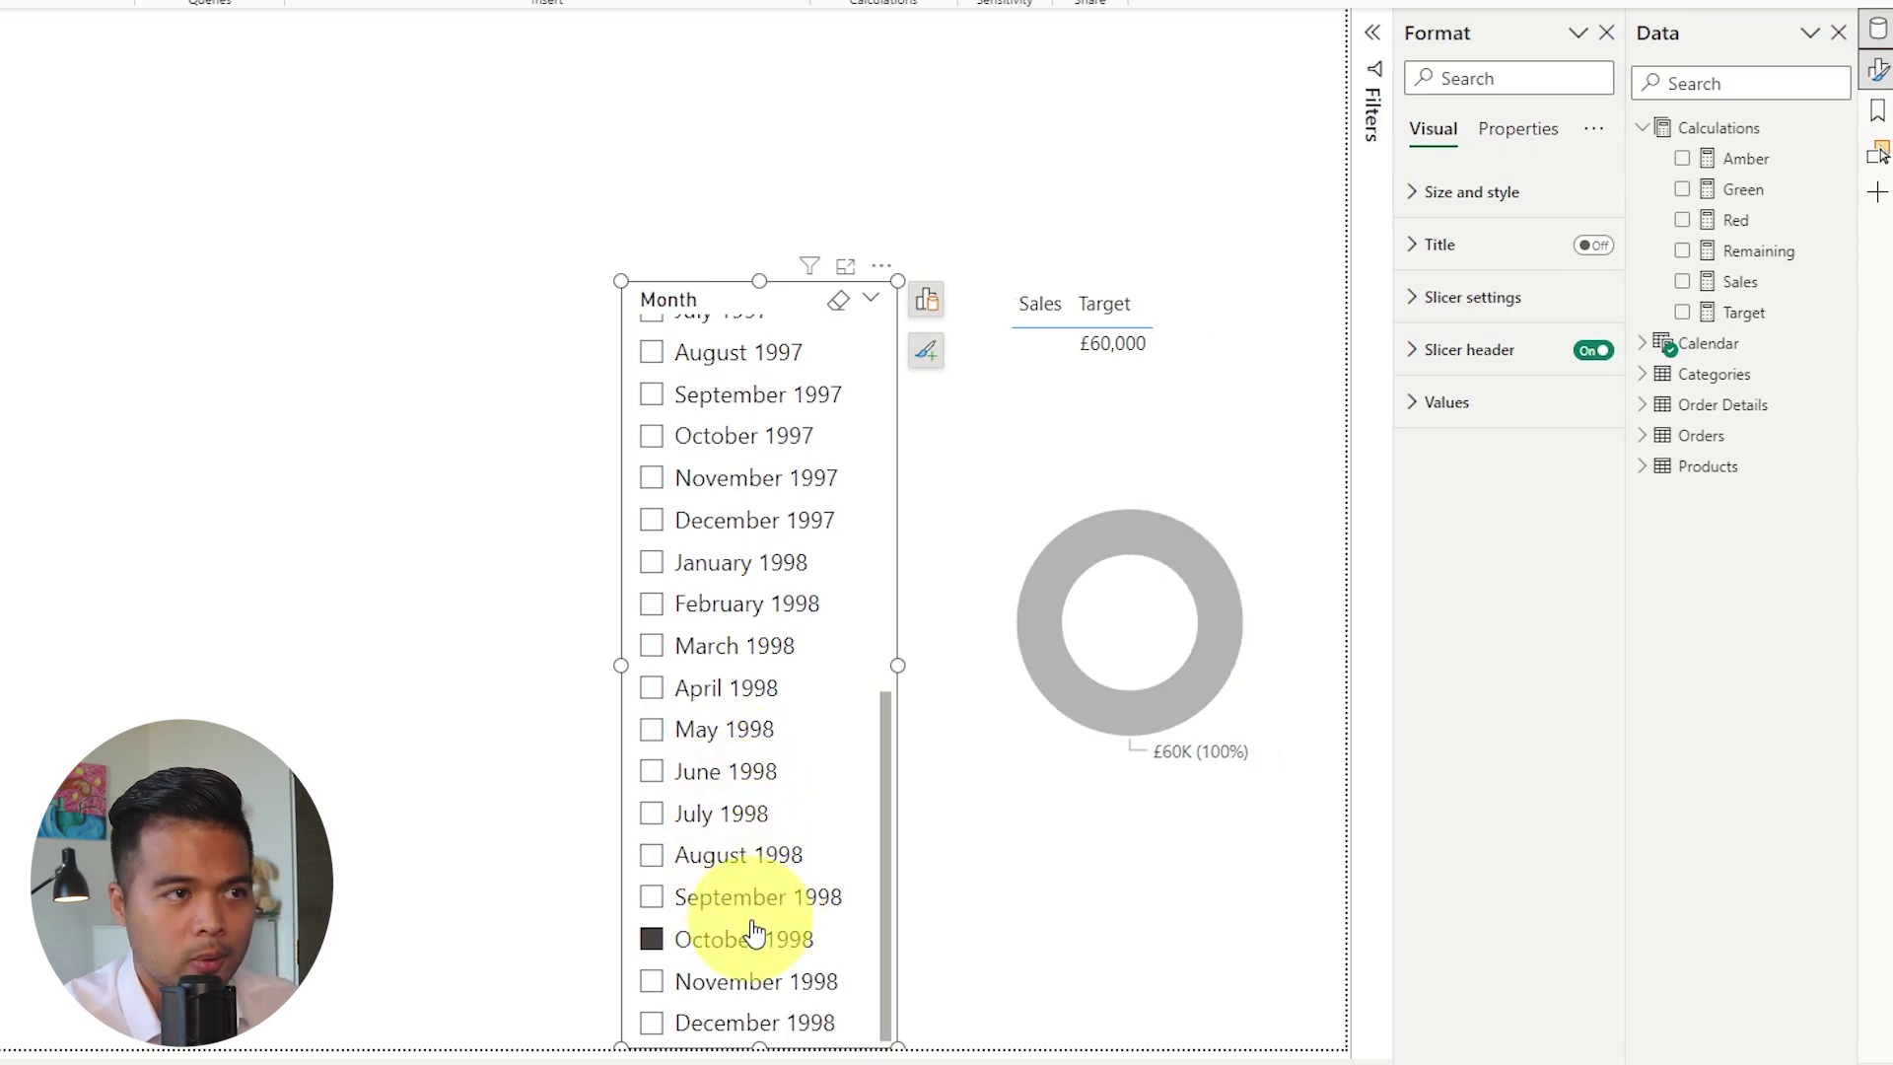
{"action": "left_click", "coordinate": [735, 690]}
{"action": "left_click", "coordinate": [750, 643]}
{"action": "left_click", "coordinate": [750, 605]}
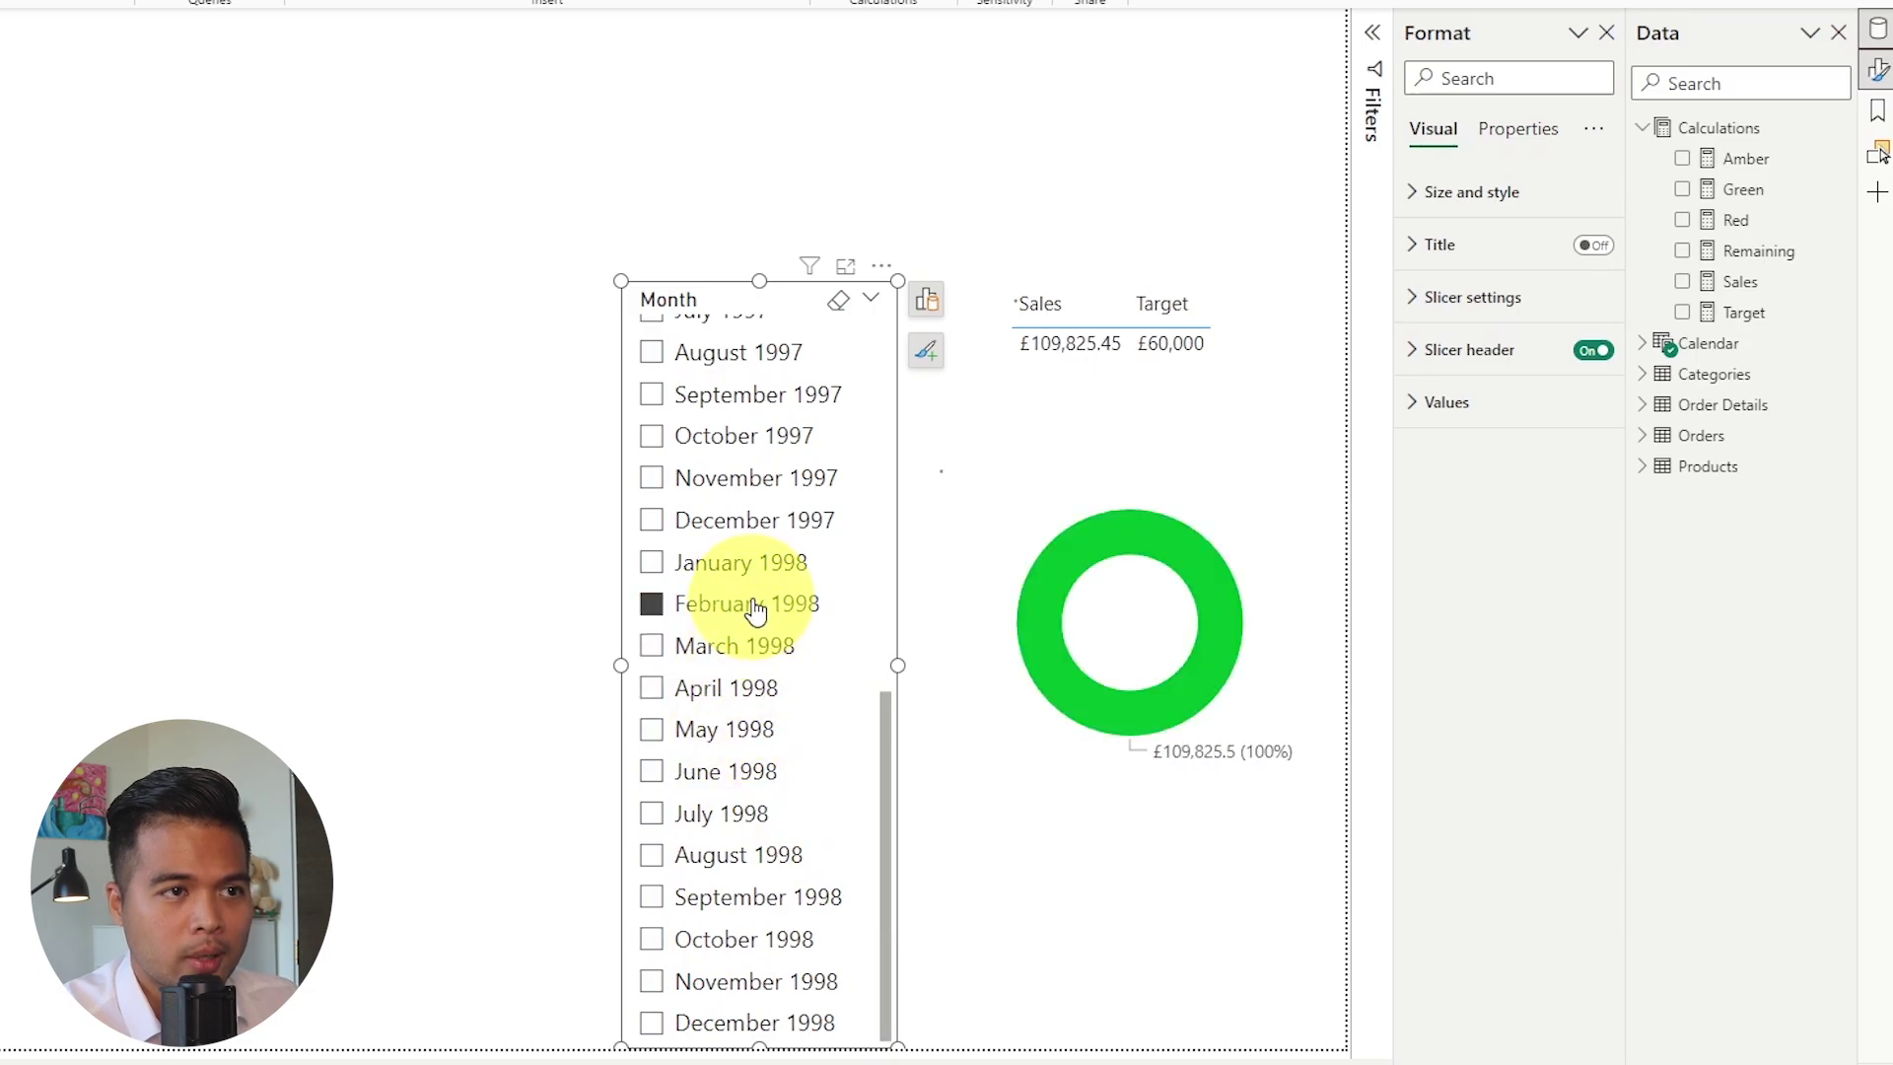
{"action": "left_click", "coordinate": [757, 563]}
Step: Go back through the 1997 months from December, finishing on June 1997
{"action": "left_click", "coordinate": [769, 530]}
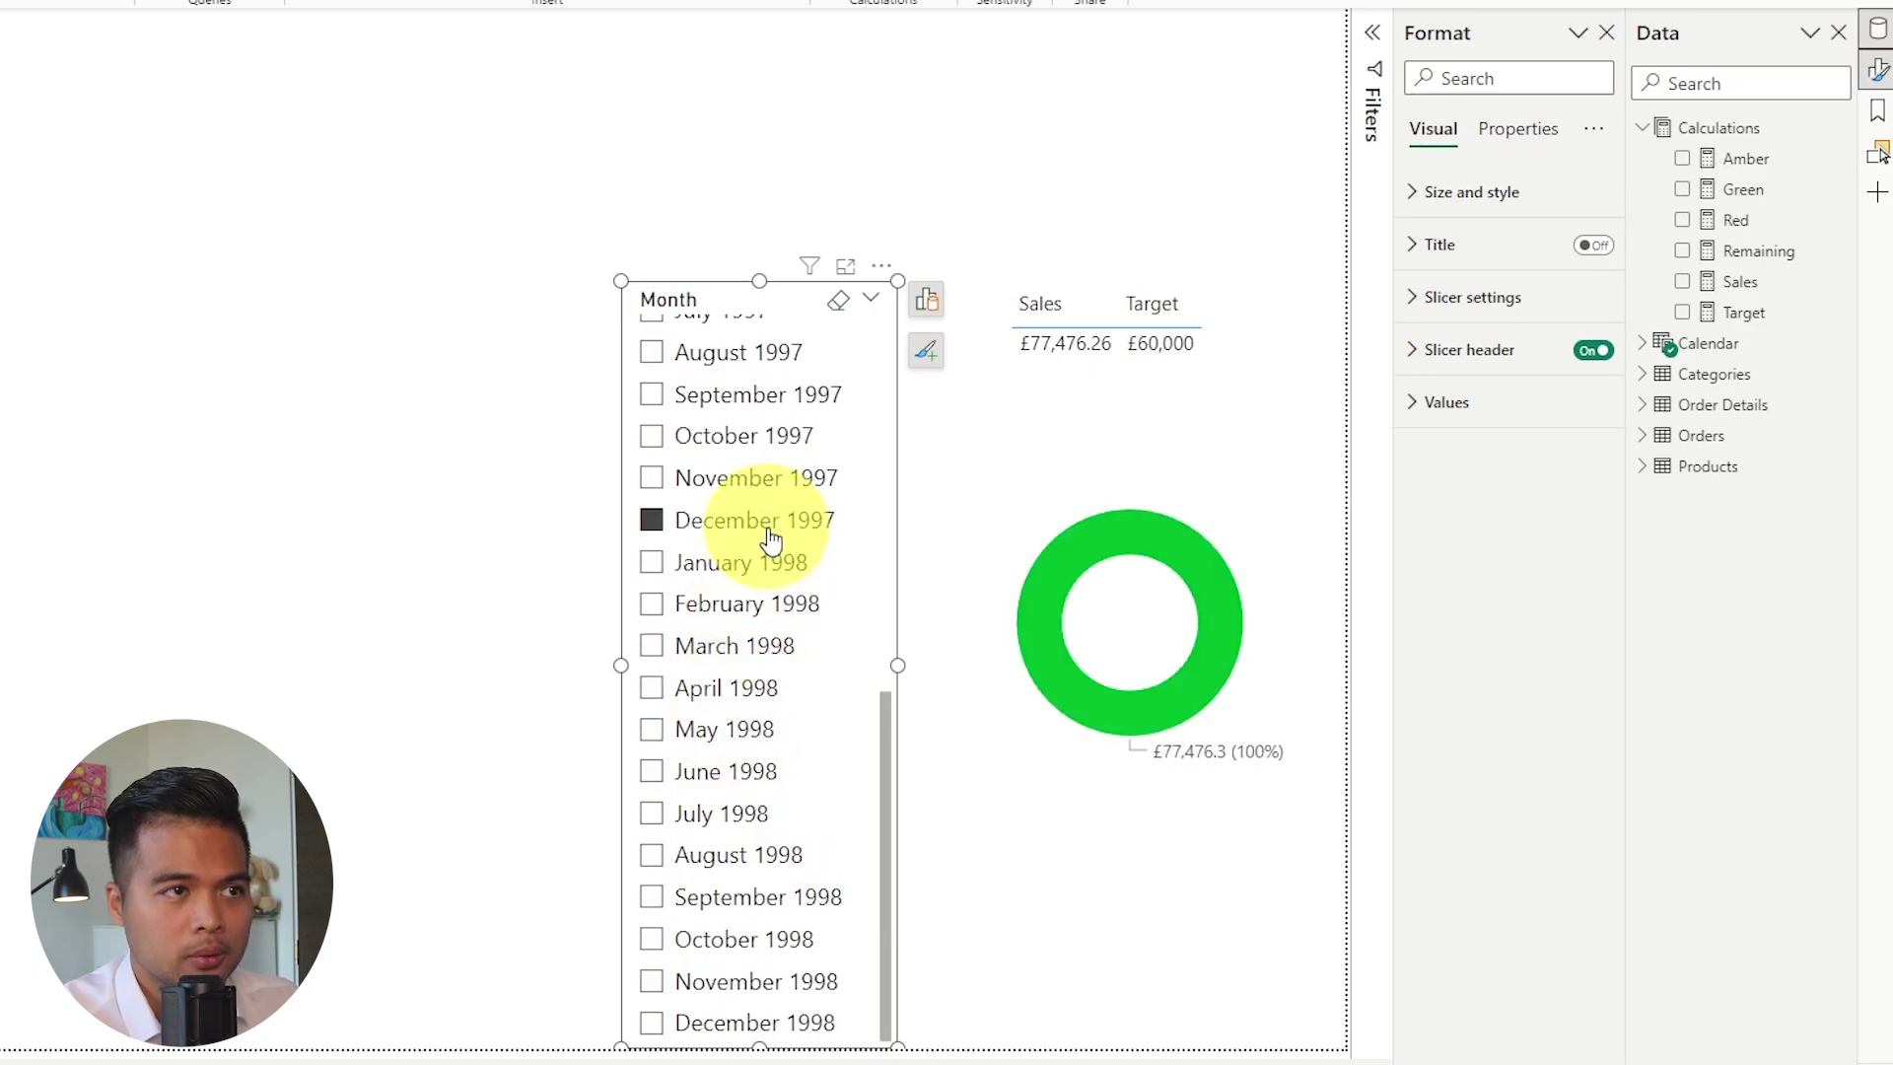
{"action": "left_click", "coordinate": [772, 480]}
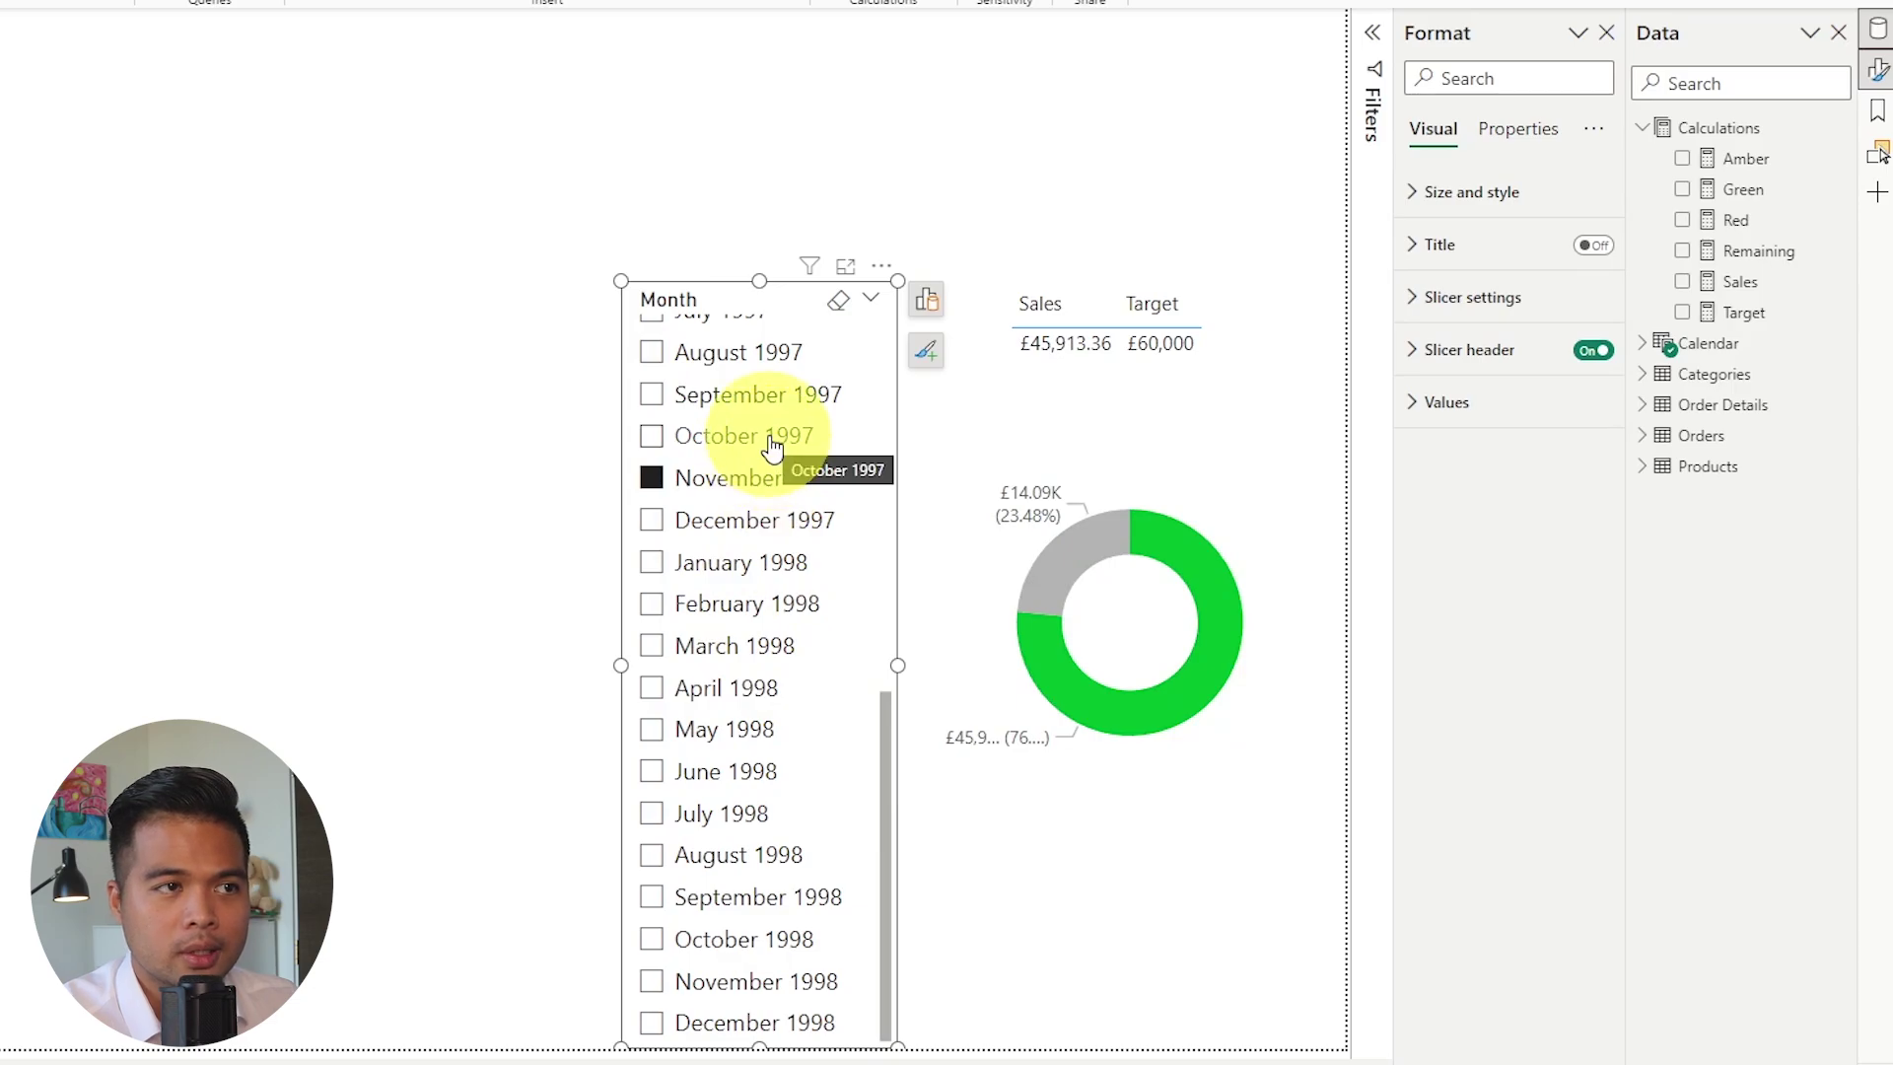
{"action": "left_click", "coordinate": [770, 441]}
{"action": "left_click", "coordinate": [759, 395]}
{"action": "left_click", "coordinate": [757, 355]}
{"action": "scroll", "coordinate": [771, 424], "scroll_direction": "up", "scroll_amount": 2}
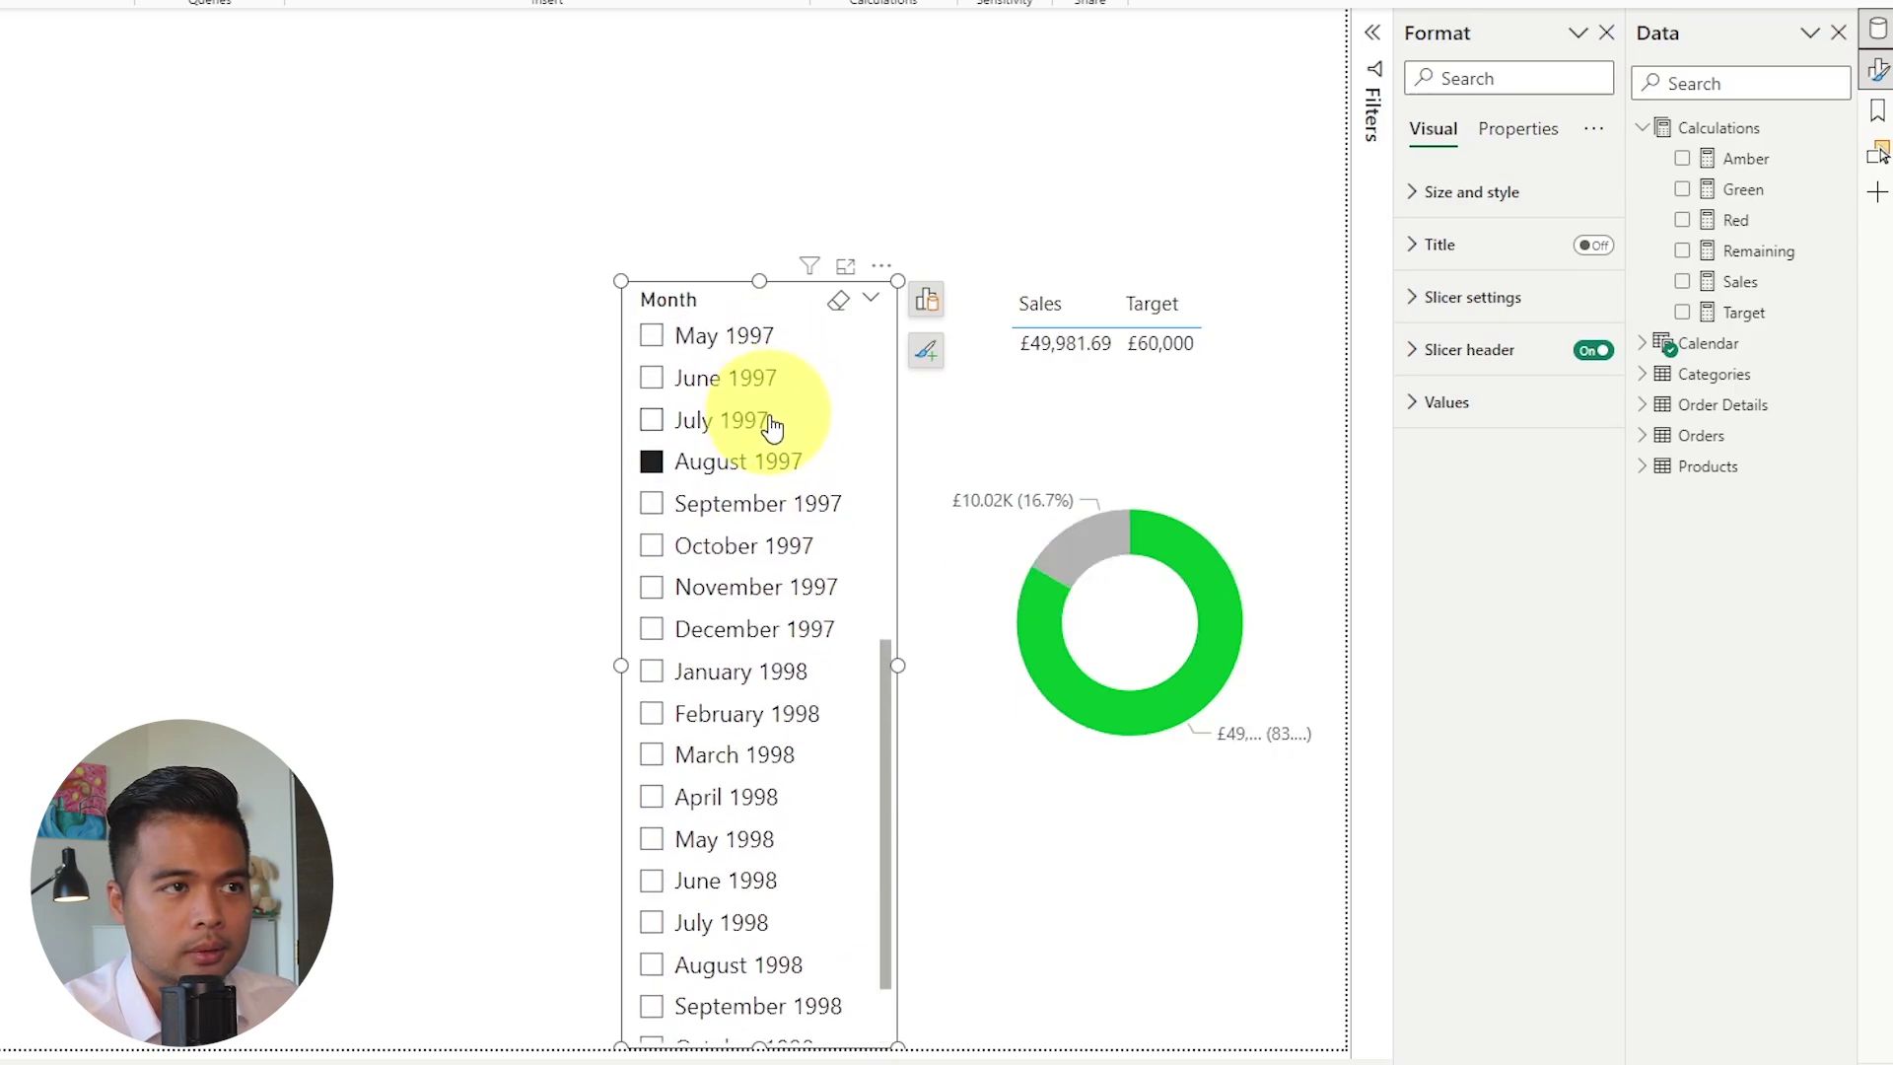
{"action": "left_click", "coordinate": [744, 449]}
{"action": "left_click", "coordinate": [740, 486]}
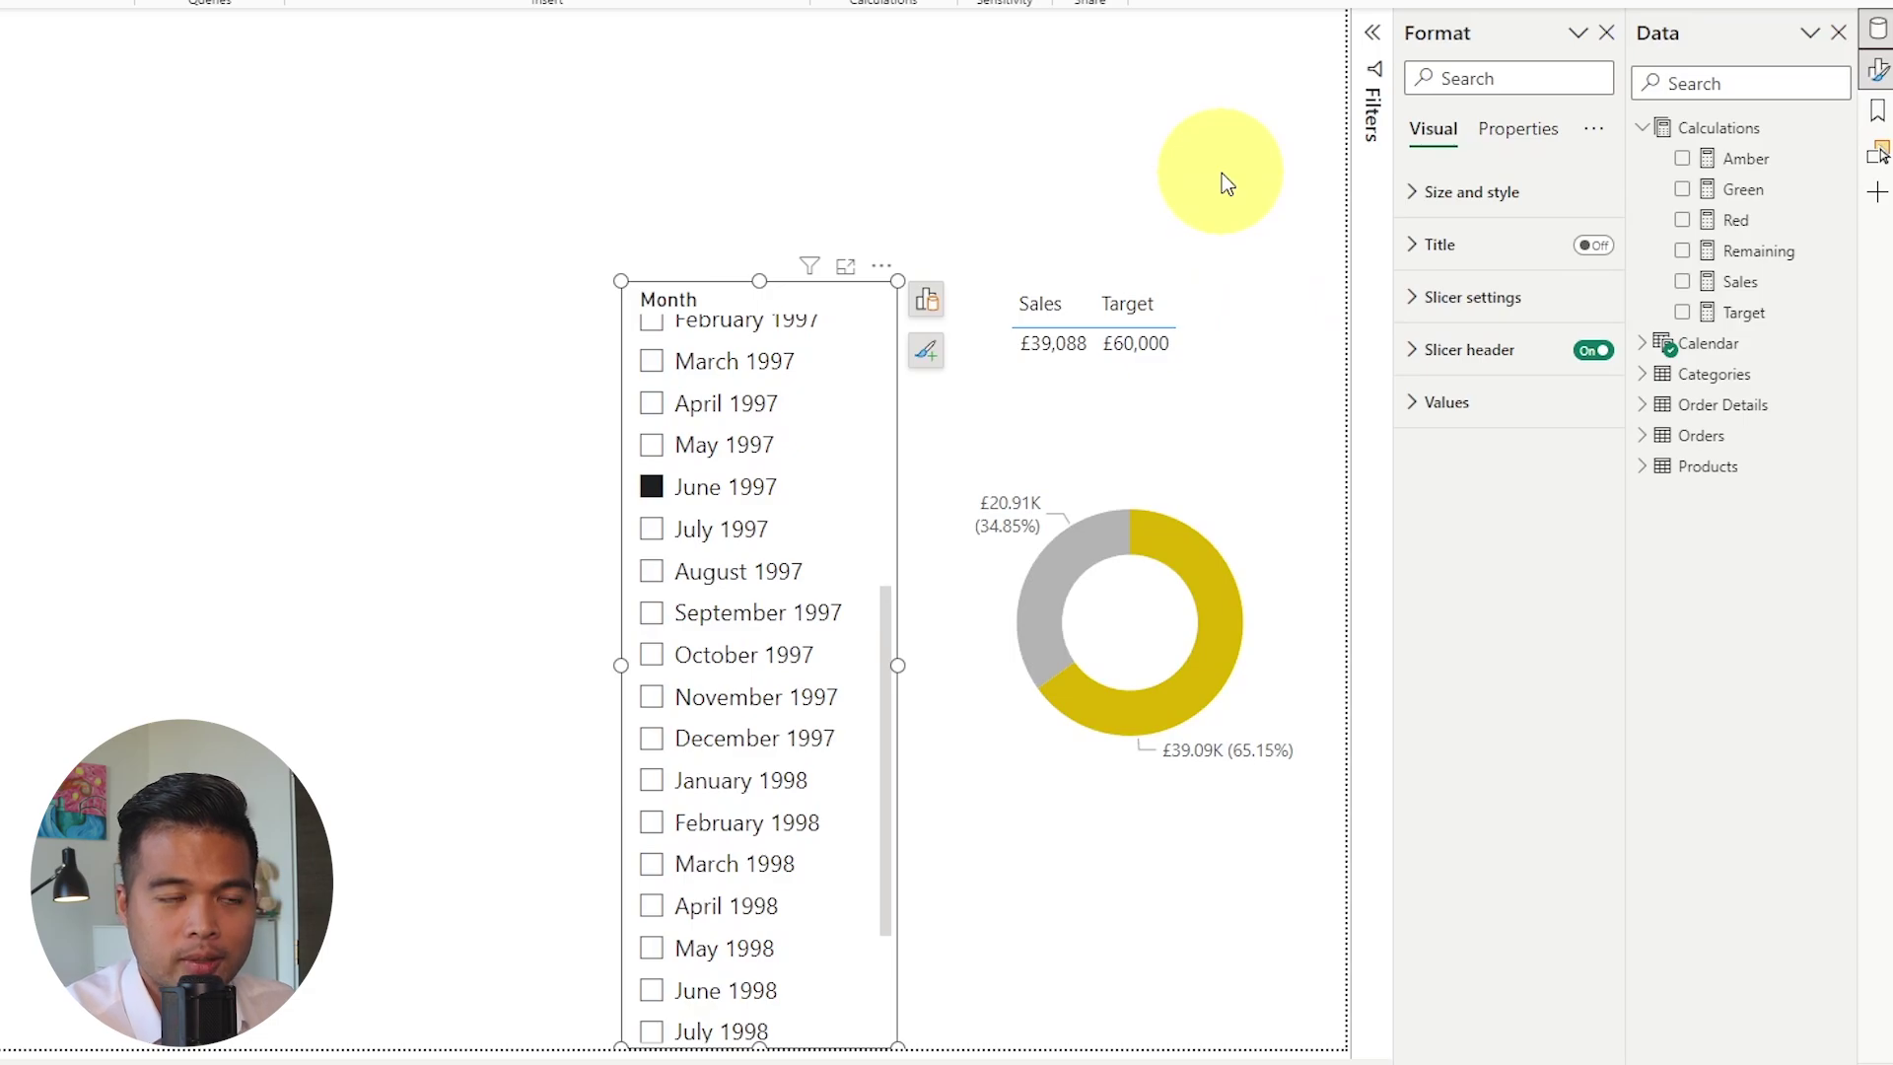
Step: Set the donut's detail label contents to Category, data value
{"action": "left_click", "coordinate": [1264, 491]}
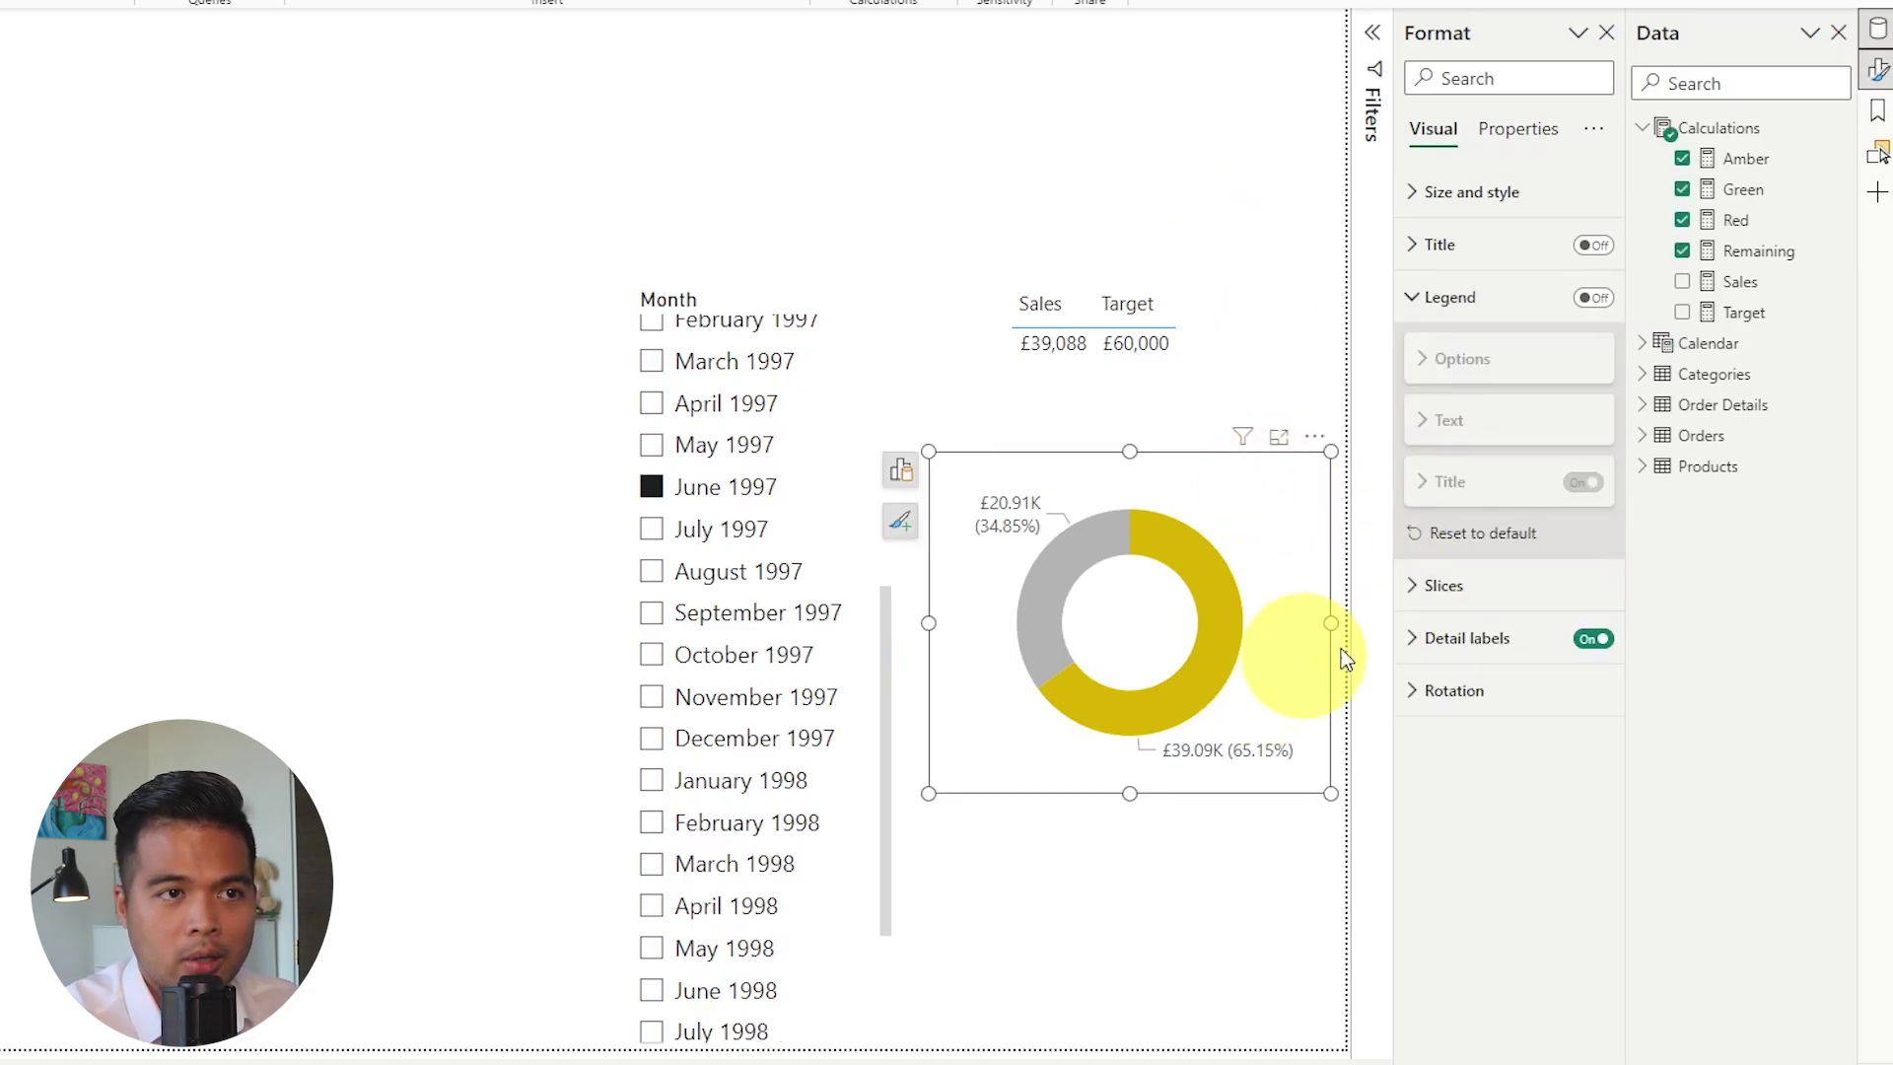
{"action": "left_click", "coordinate": [1509, 658]}
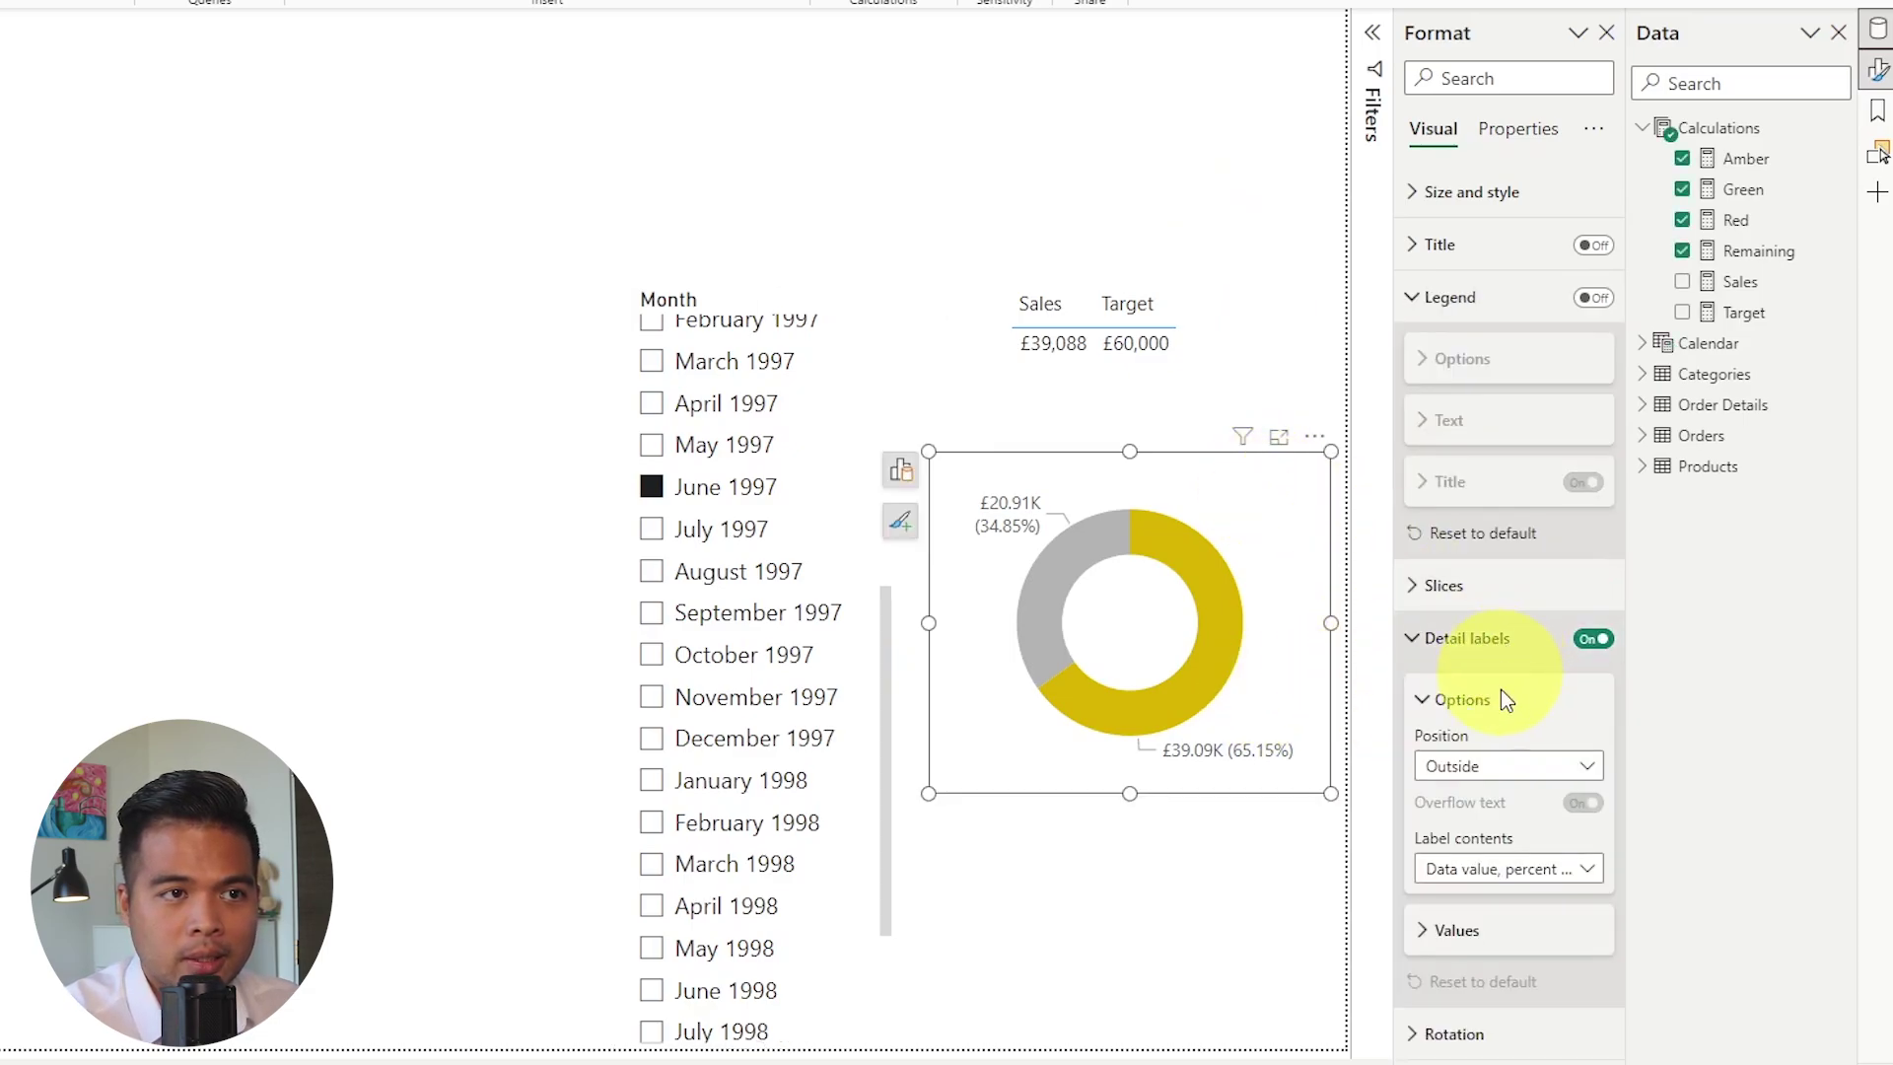
{"action": "left_click", "coordinate": [1529, 871]}
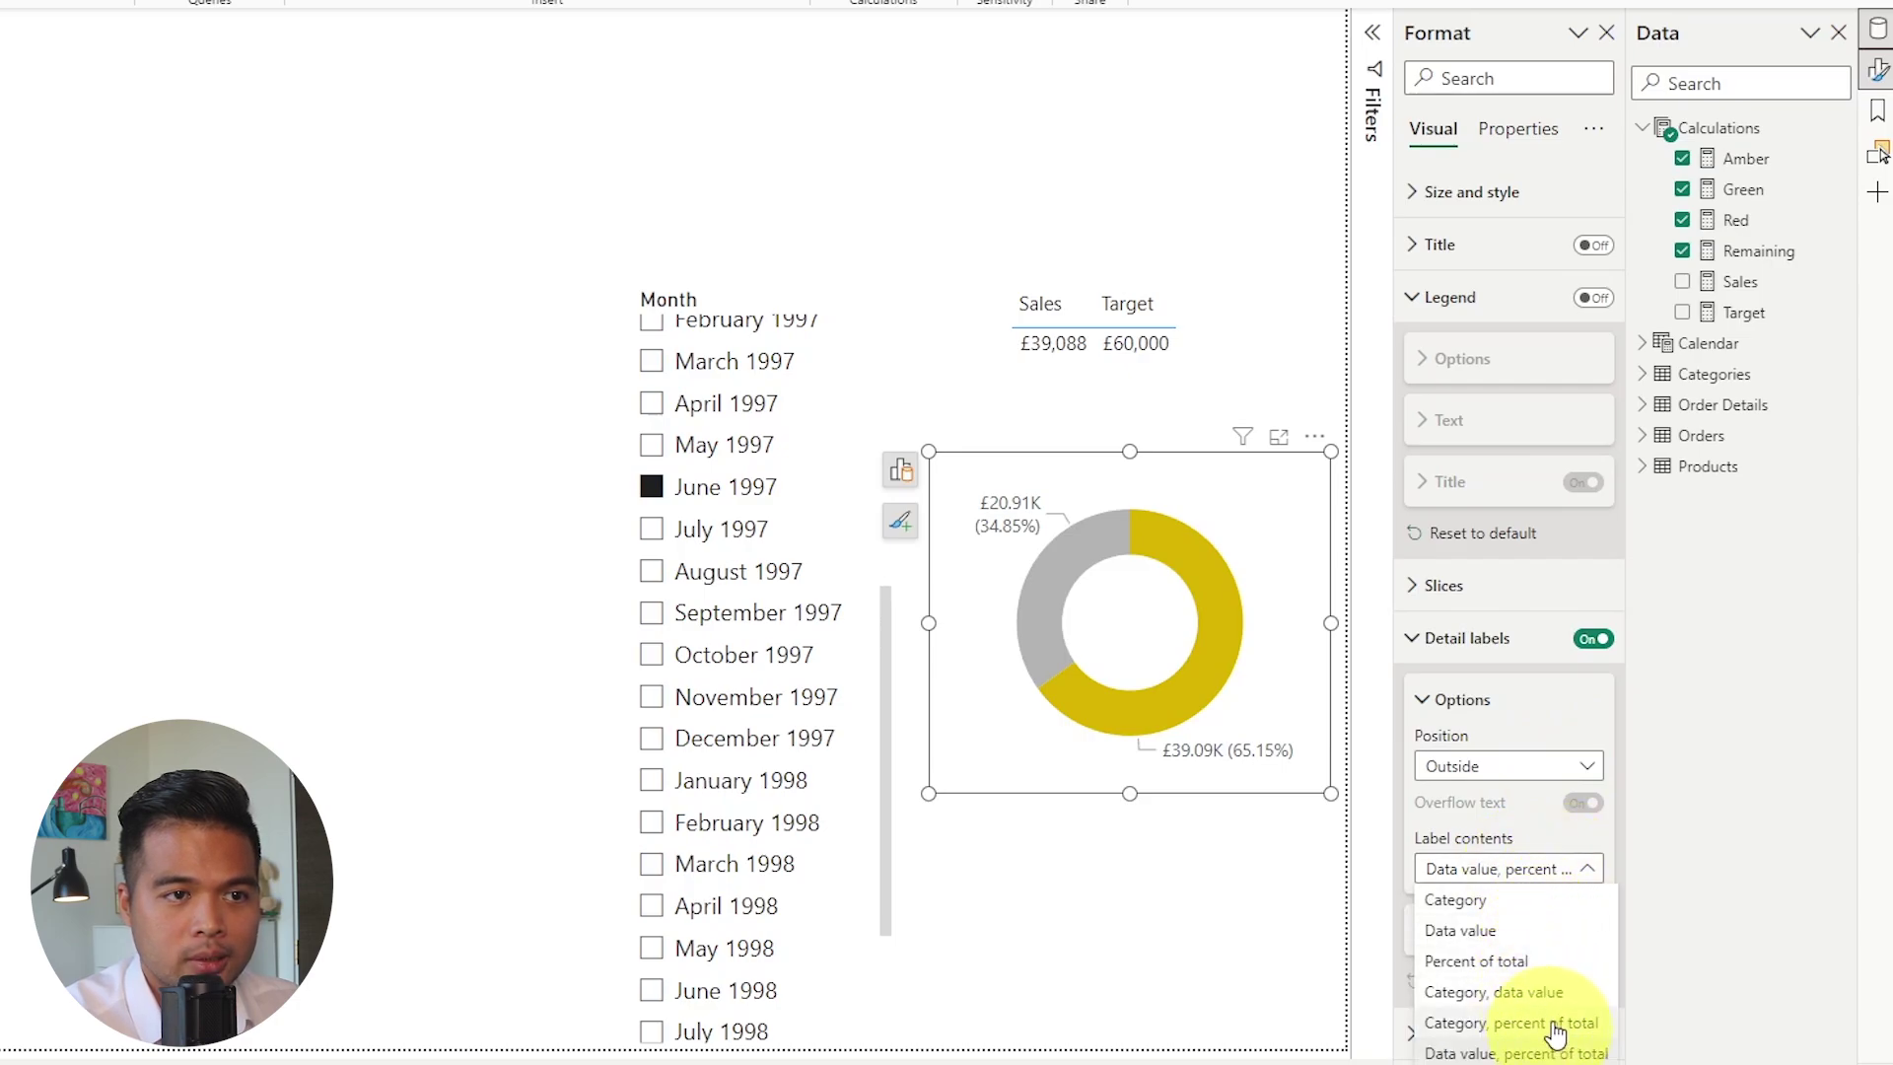
{"action": "left_click", "coordinate": [1570, 994]}
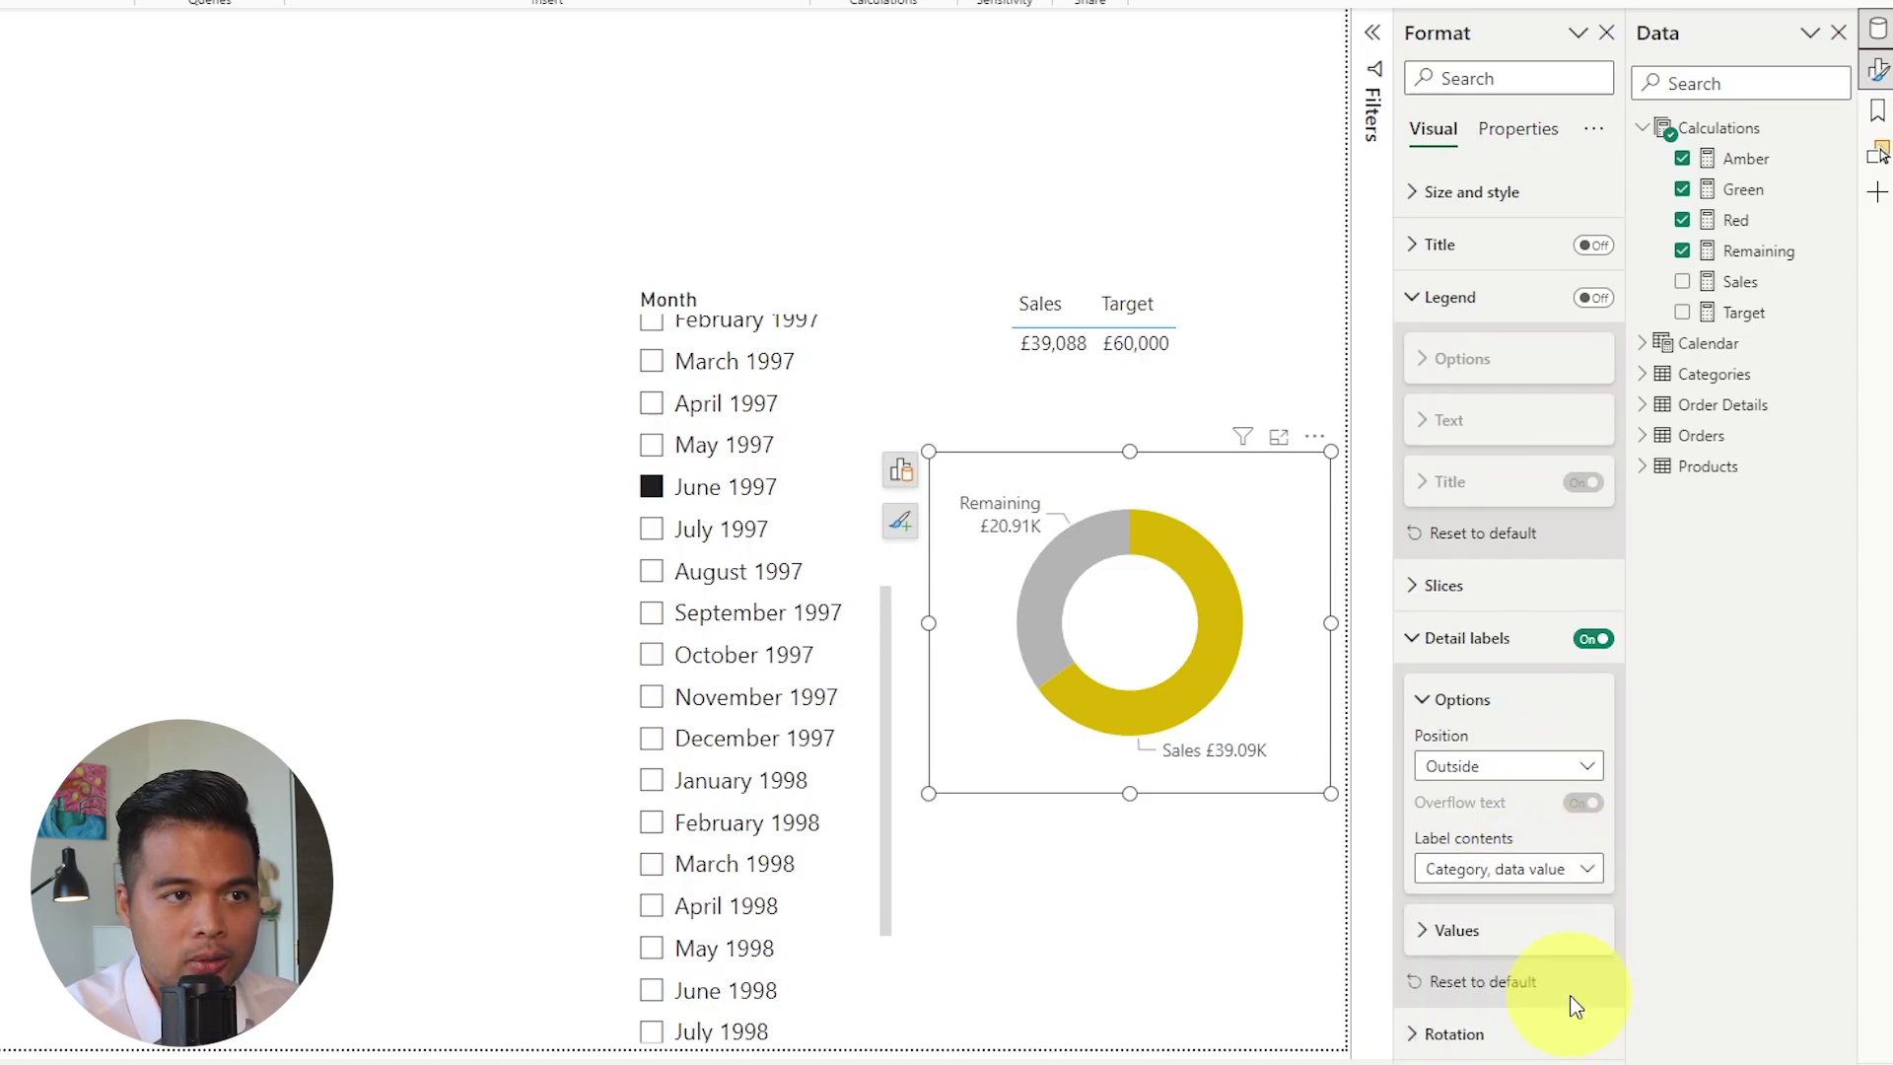